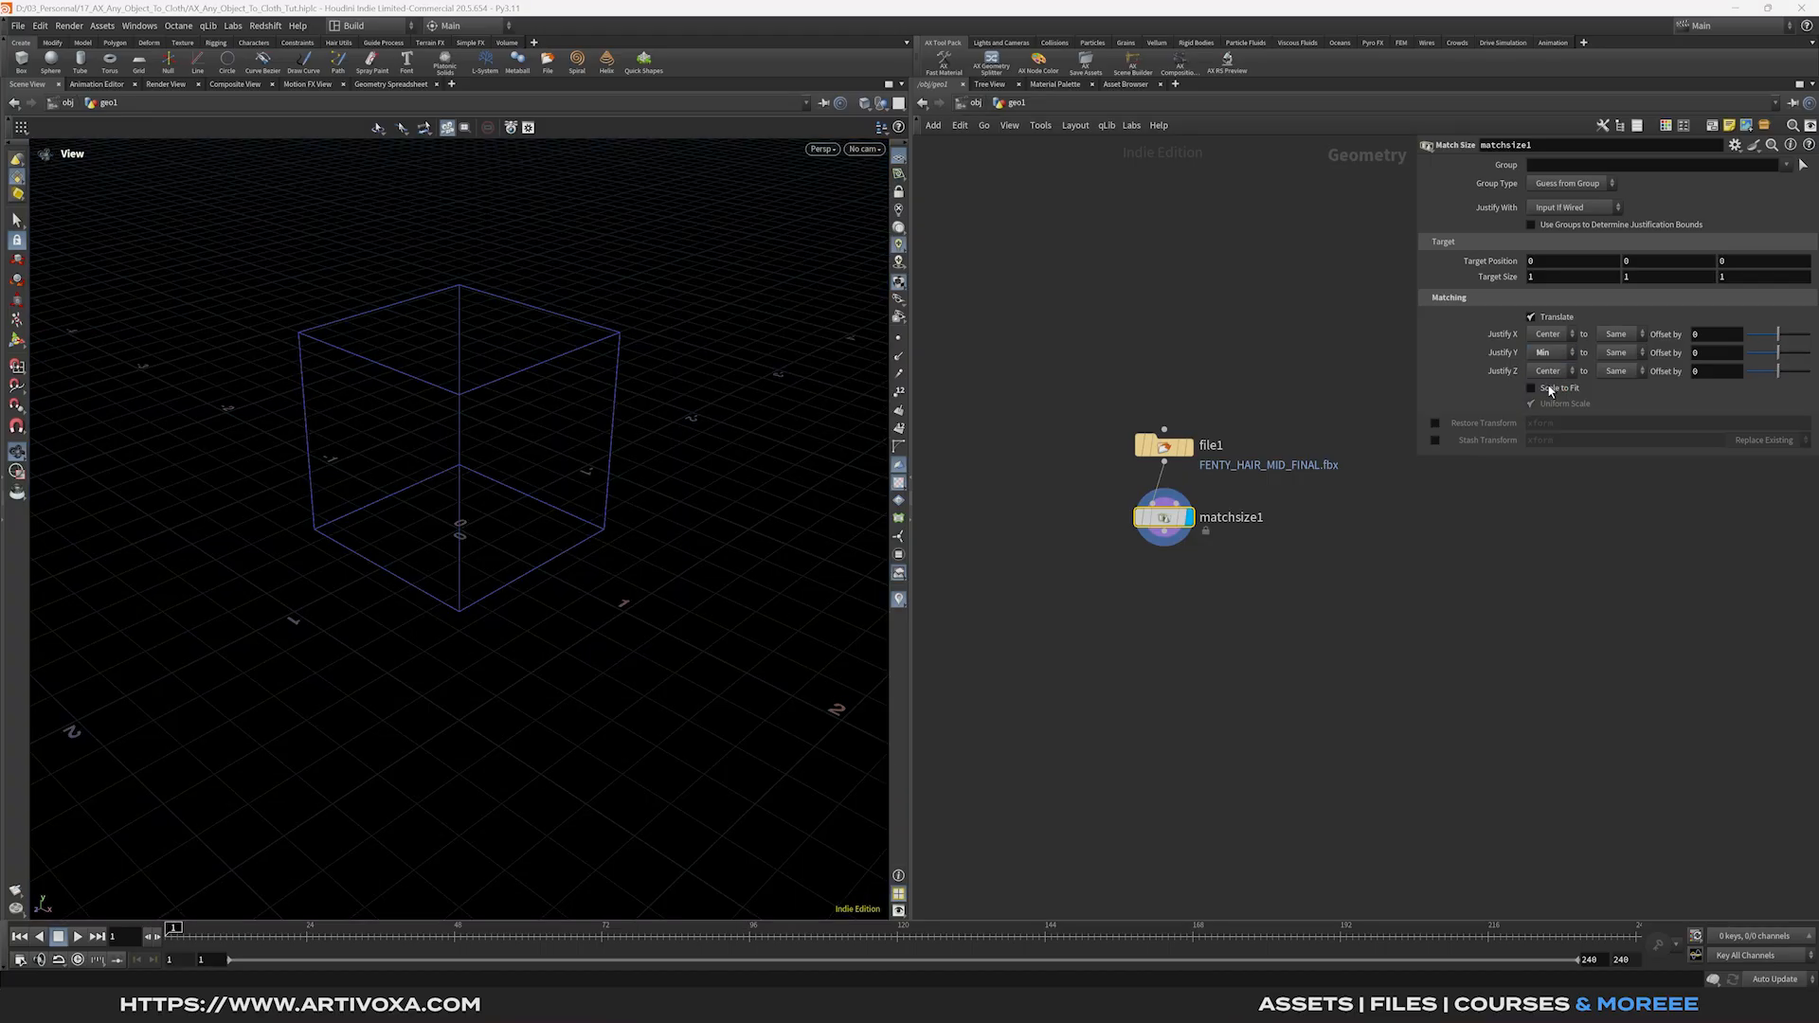
Enable Scale to Fit on the Match Size node, and add and display a UV Quick Shade node below it.
click(1532, 389)
drag(606, 379, 772, 439)
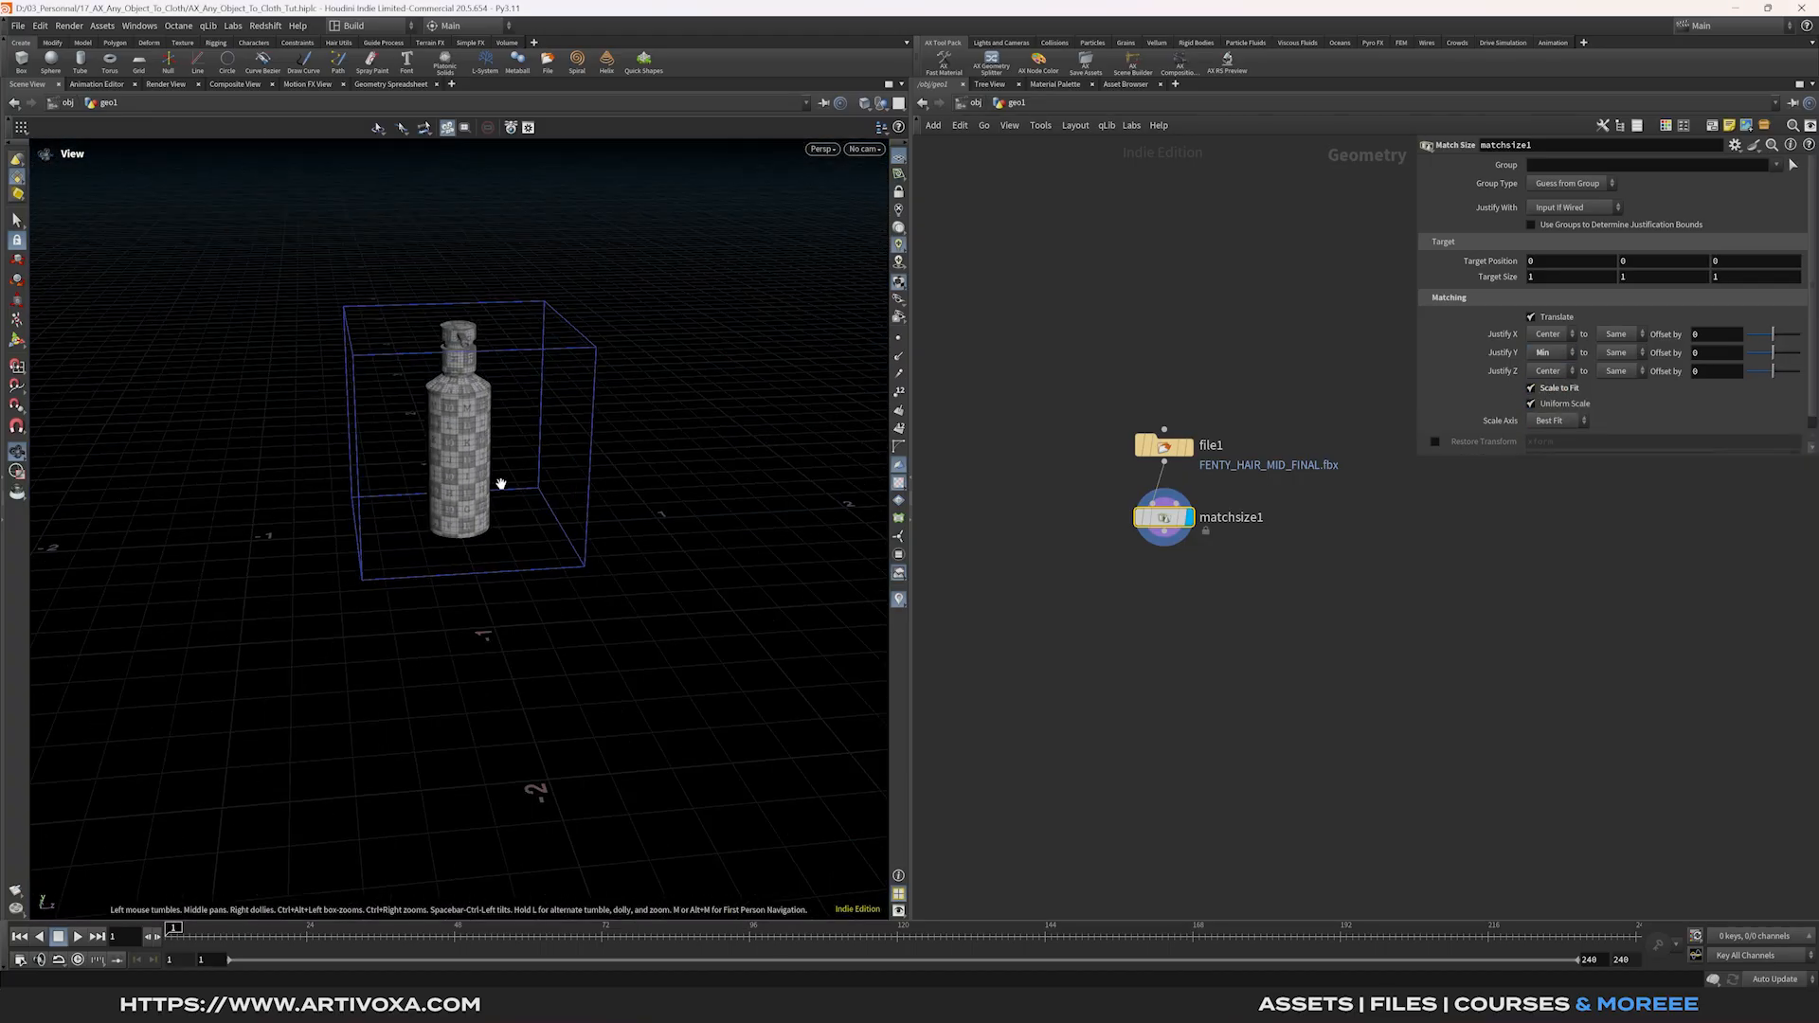
key(Tab)
text(uv q)
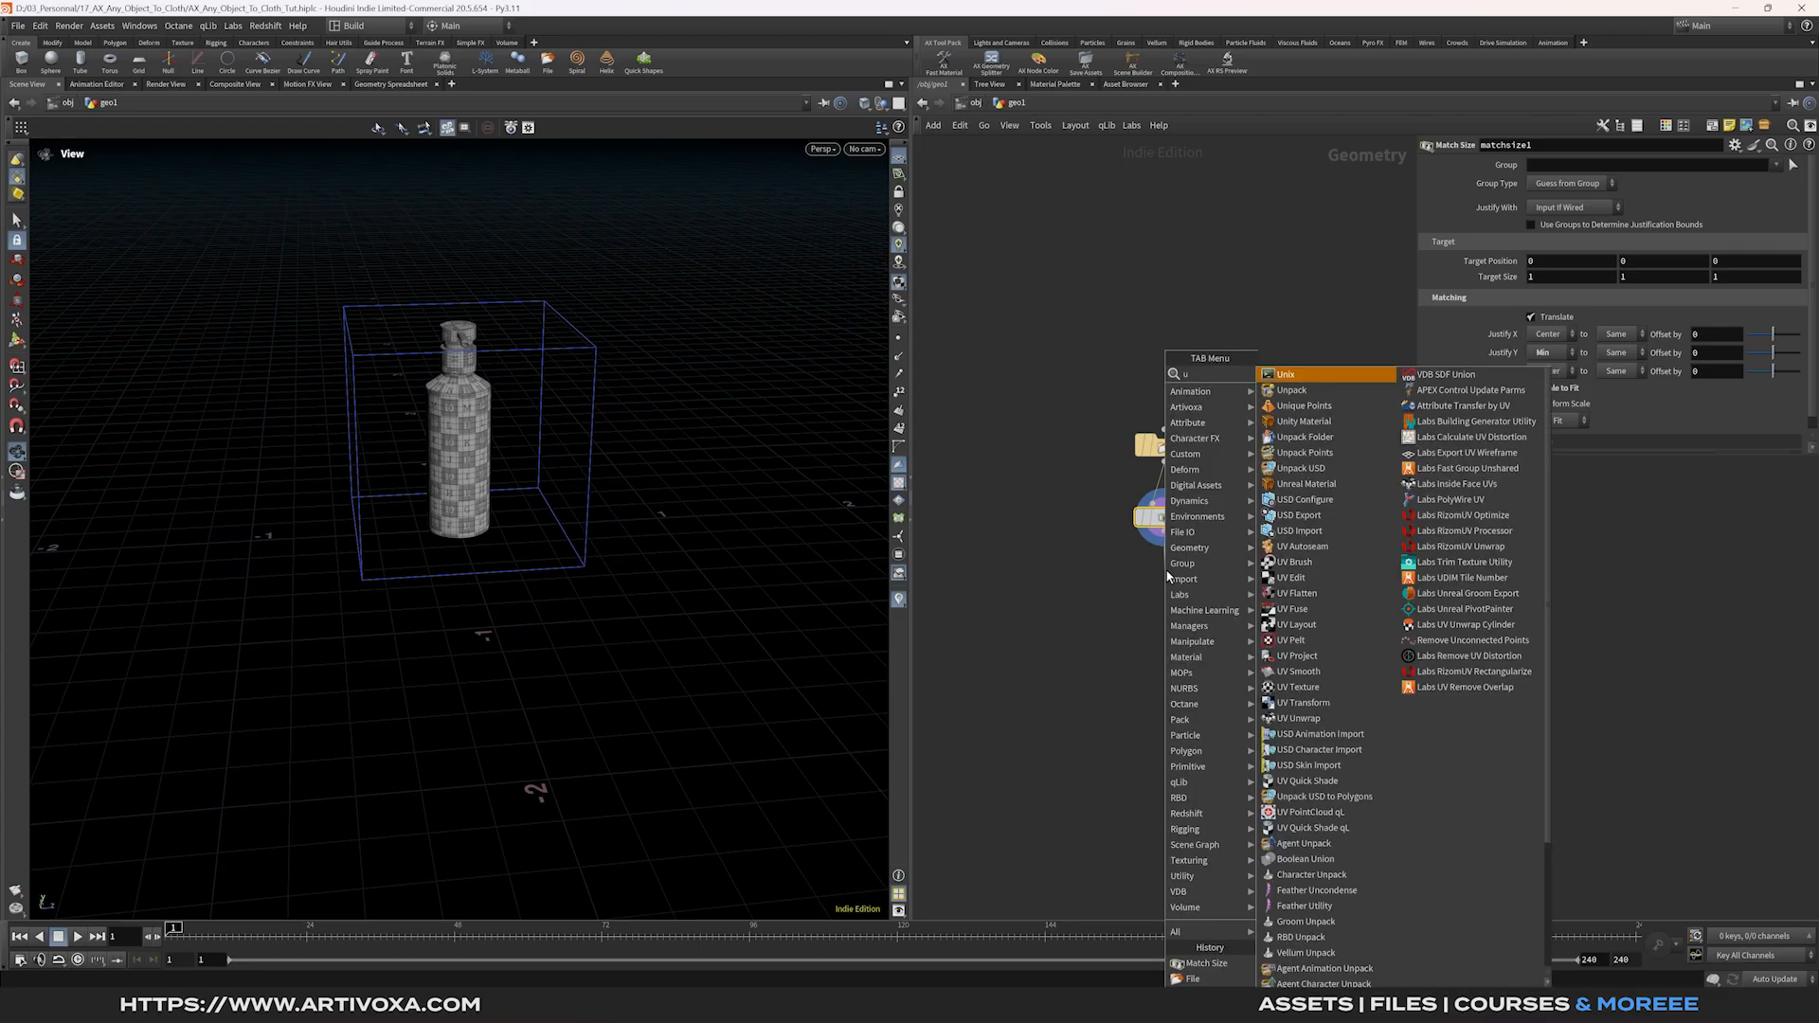
key(Return)
click(1169, 575)
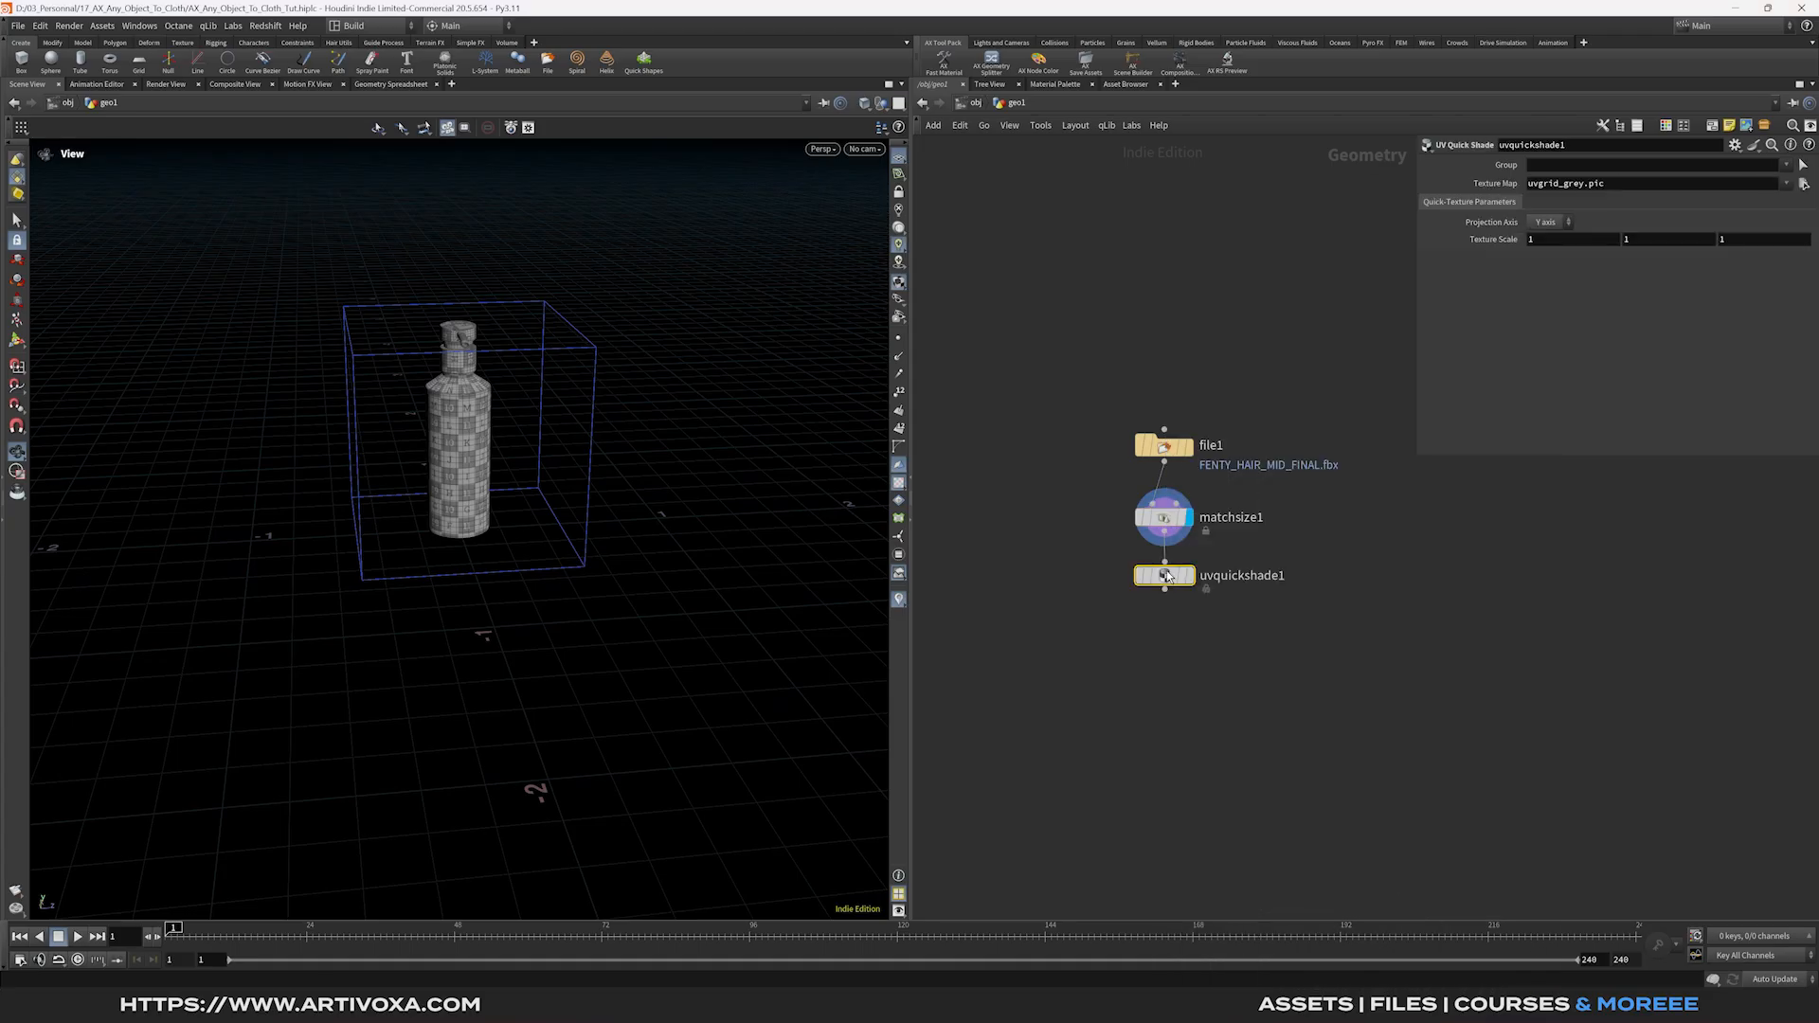
click(1165, 581)
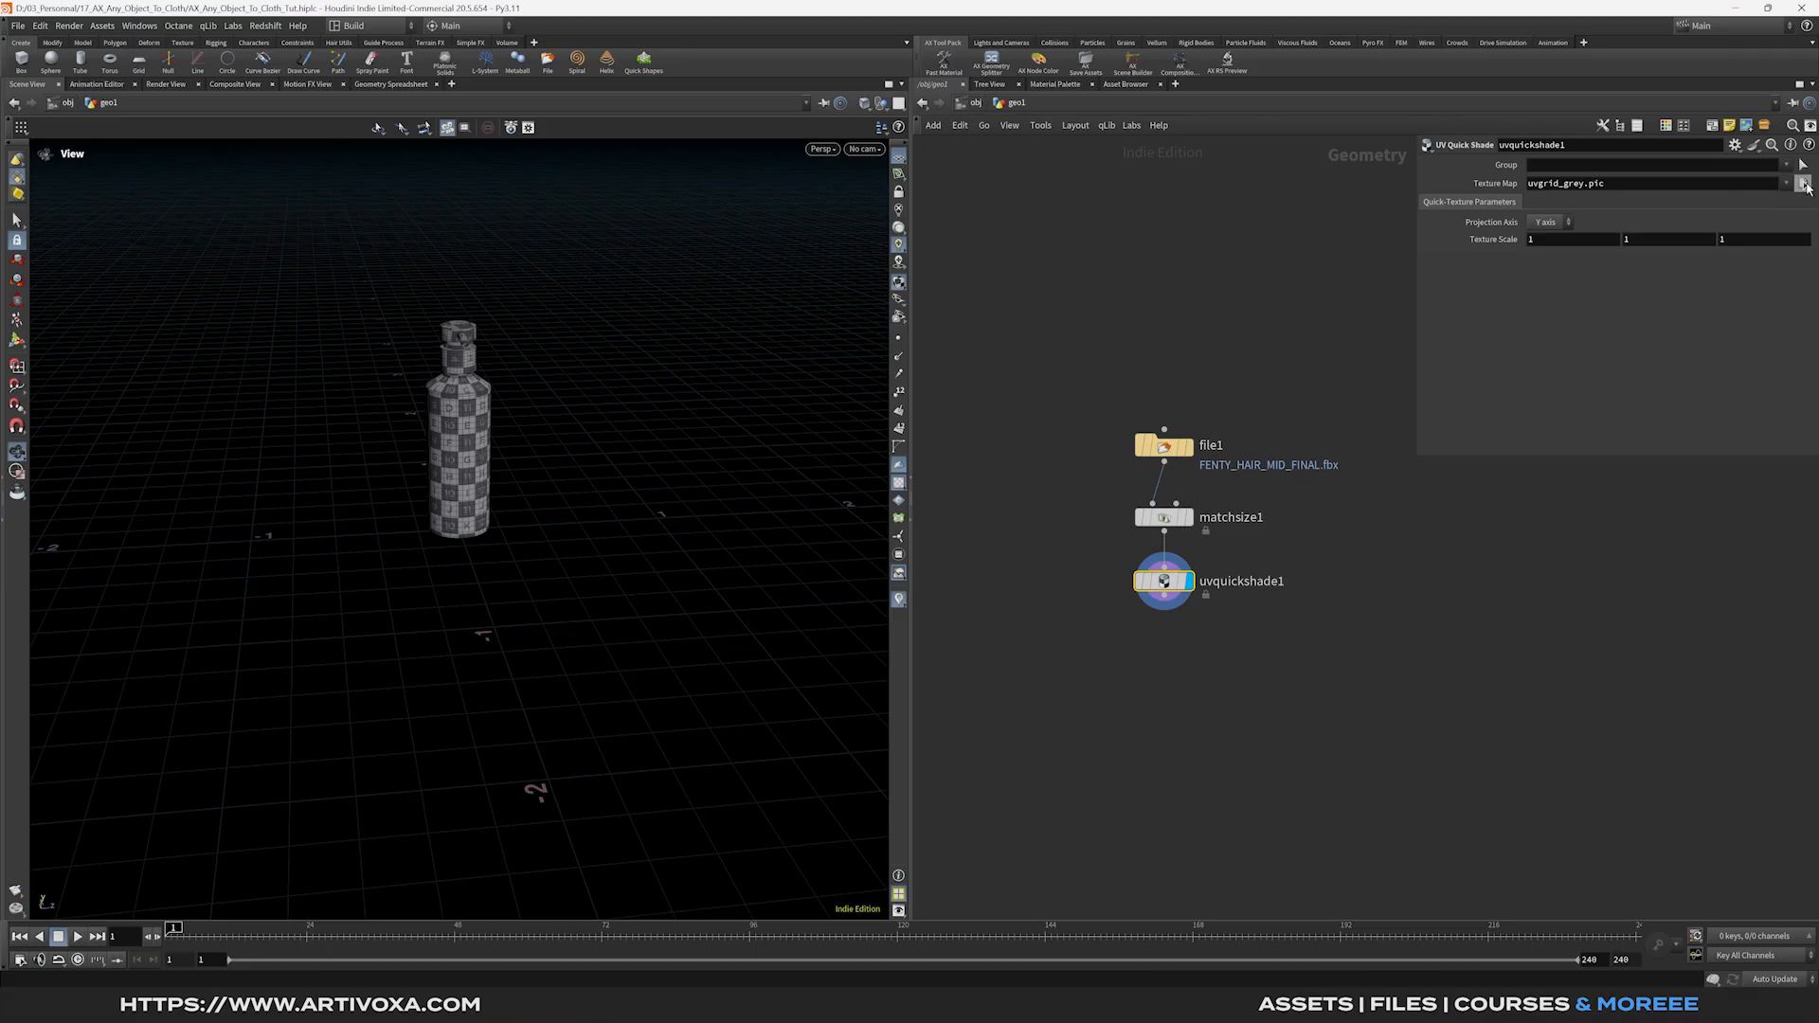
Load the bottle's BaseColor texture from $HIP/tex/Bottle_Tex as the UV Quick Shade texture map.
click(1805, 184)
click(1313, 202)
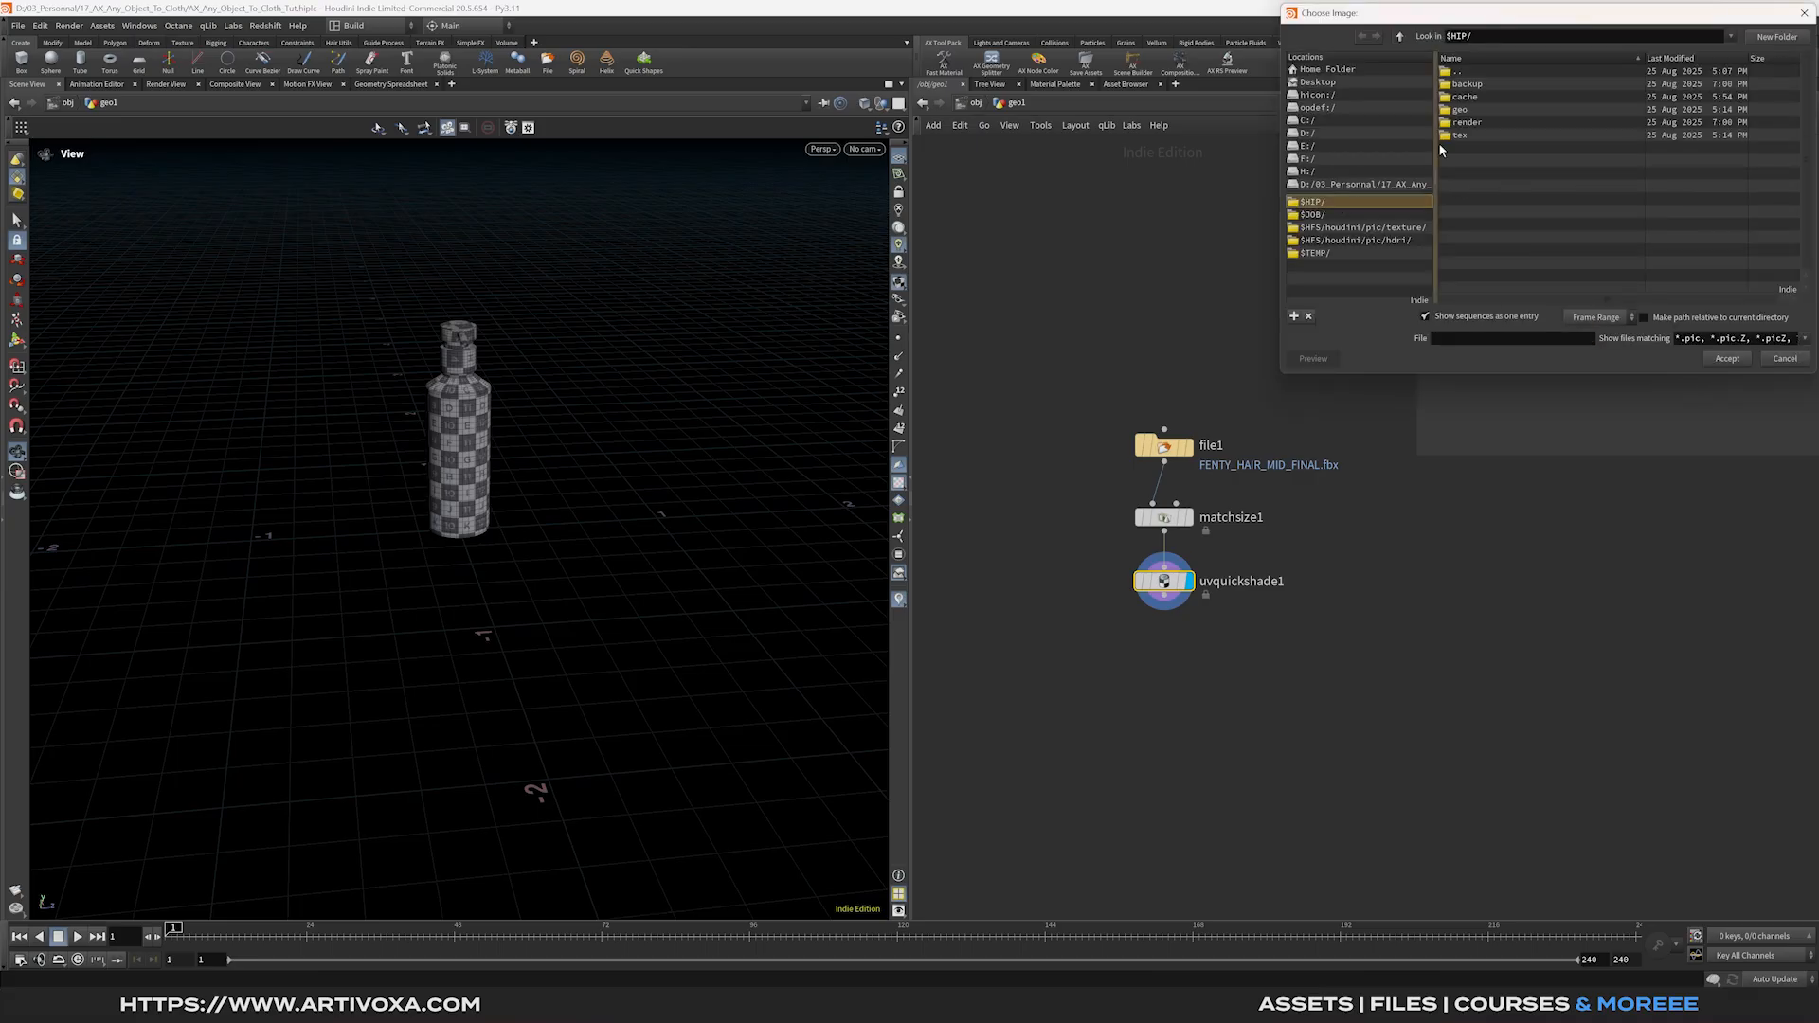
double_click(1478, 139)
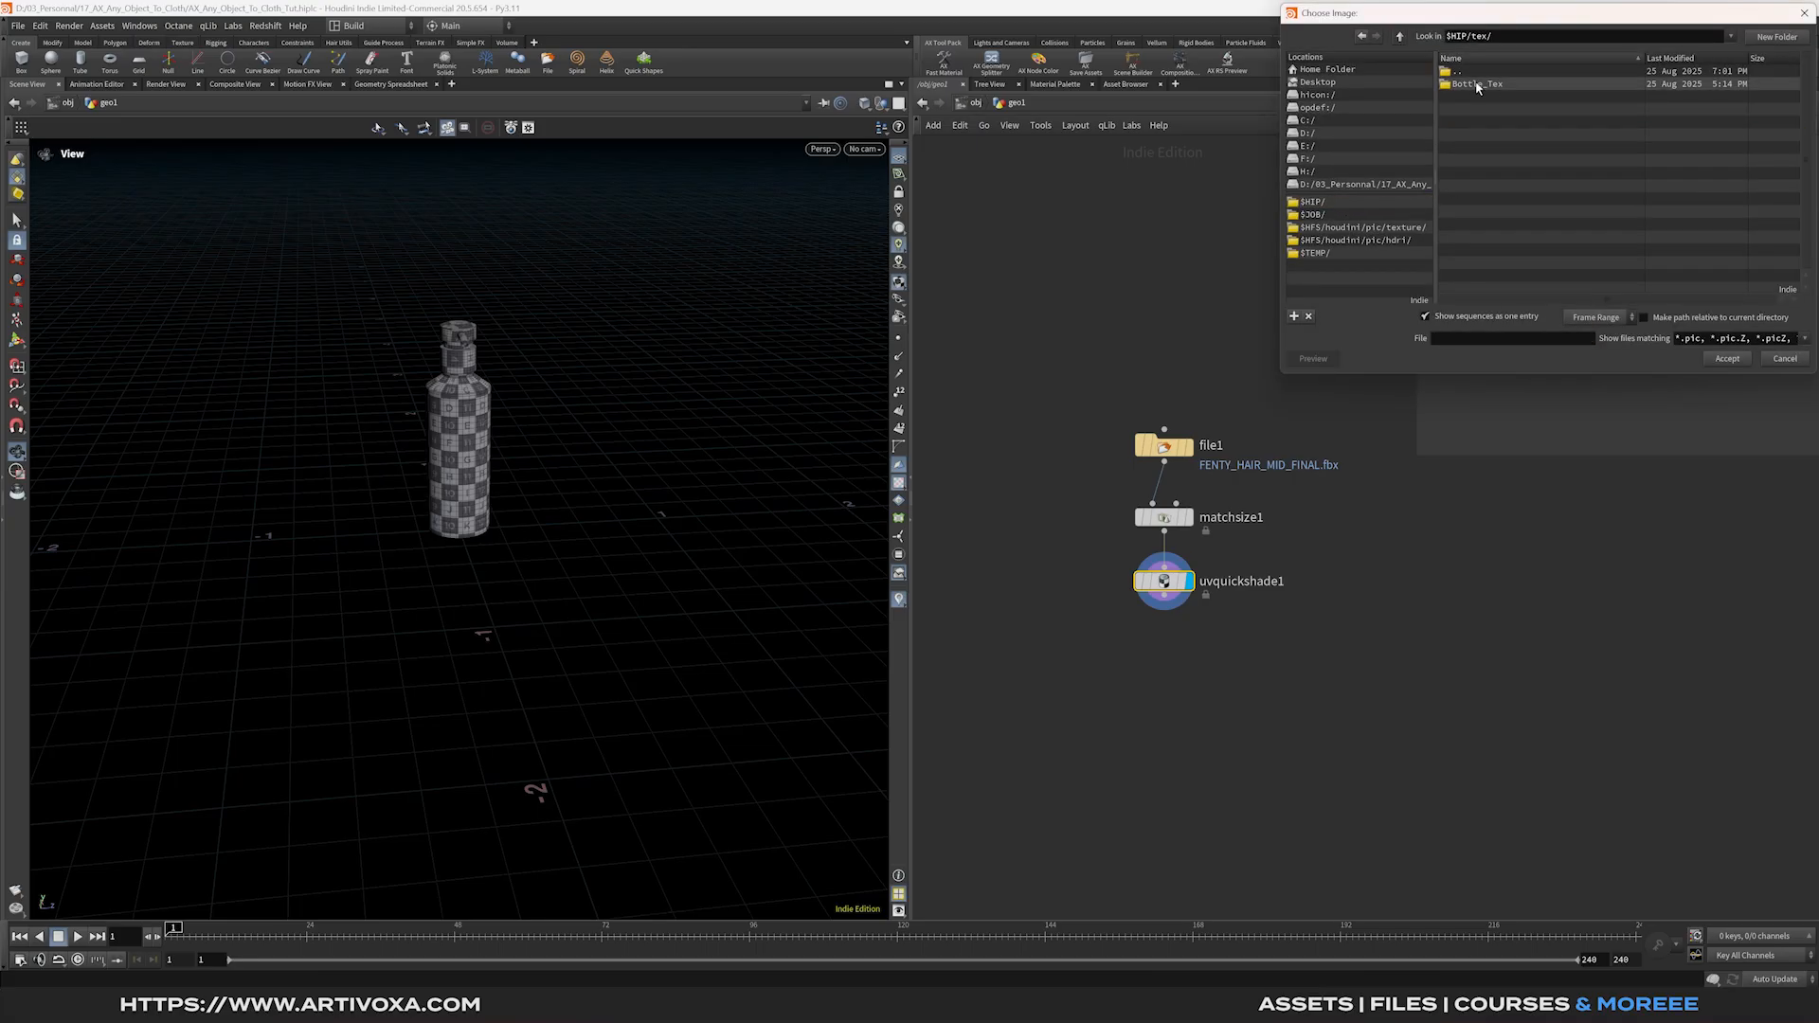
double_click(1478, 85)
click(1506, 85)
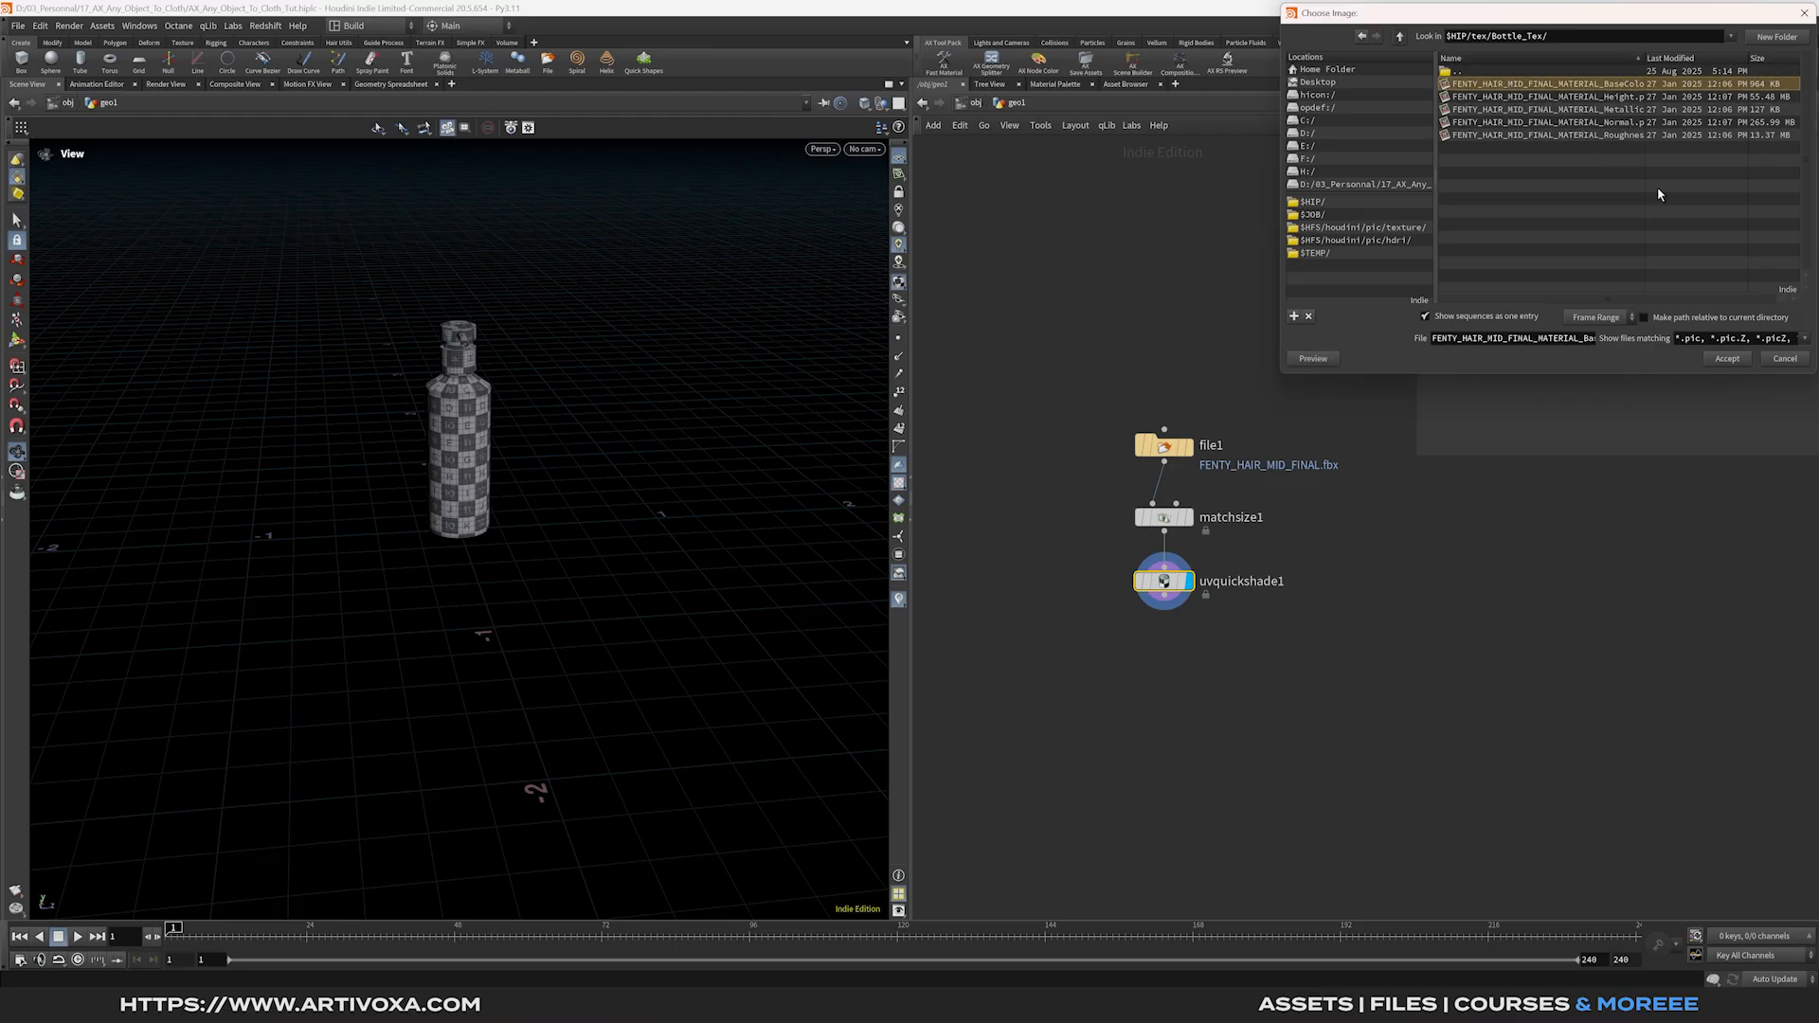
click(1731, 358)
scroll(508, 455, up, 3)
scroll(499, 487, down, 1)
middle_drag(500, 487, 499, 535)
drag(461, 508, 590, 542)
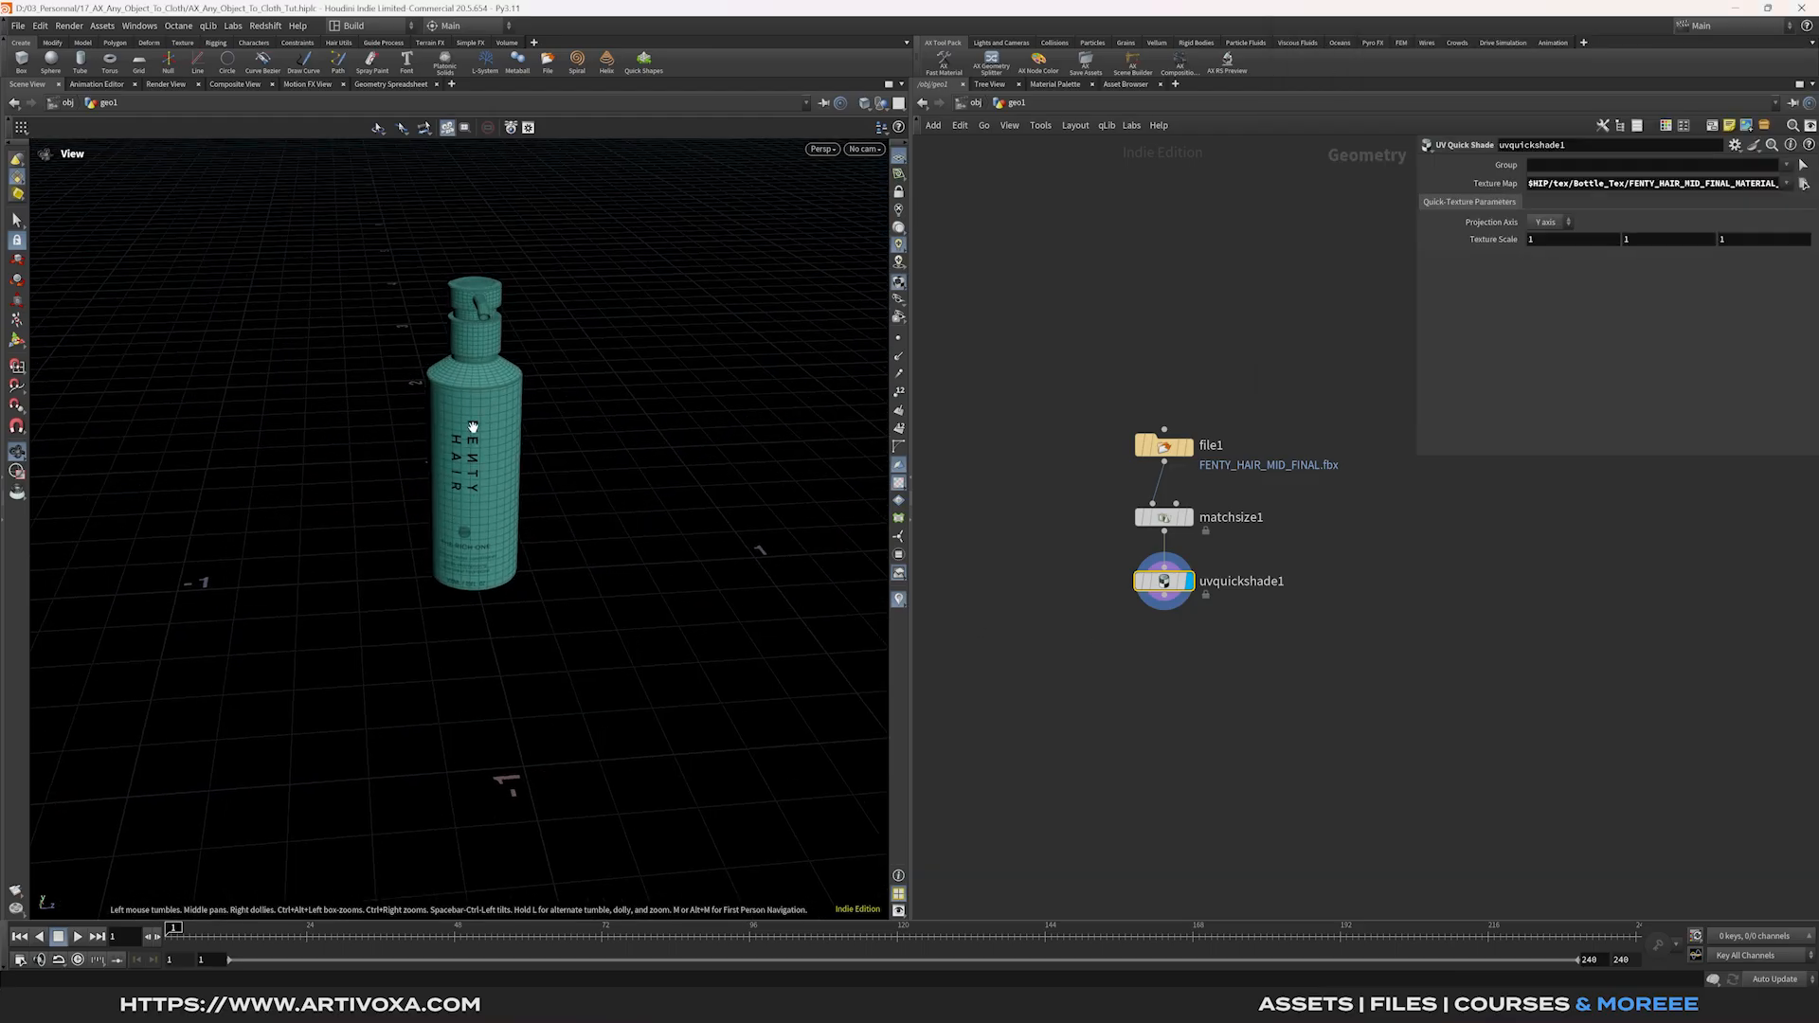
Add a Transform node after the UV Quick Shade and rotate the bottle 25 degrees around Y.
click(1164, 595)
key(Tab)
text(tran)
key(Return)
click(1164, 637)
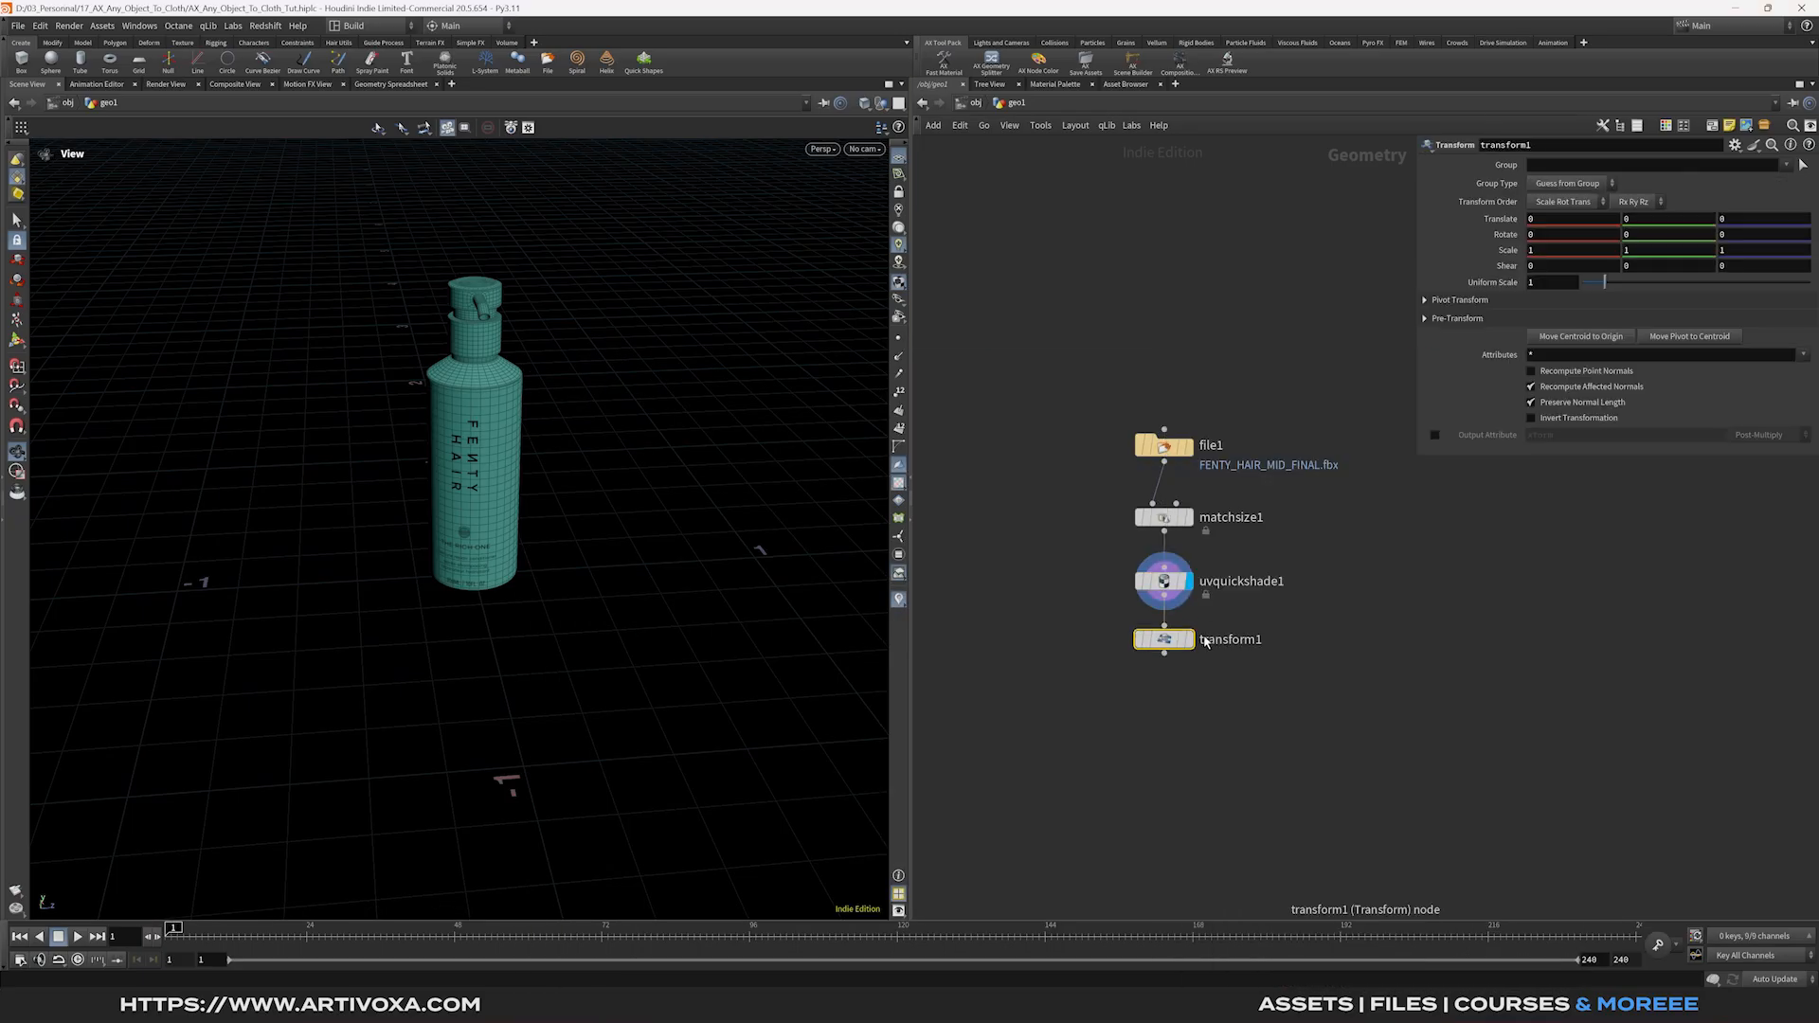
click(1662, 235)
text(25)
key(Return)
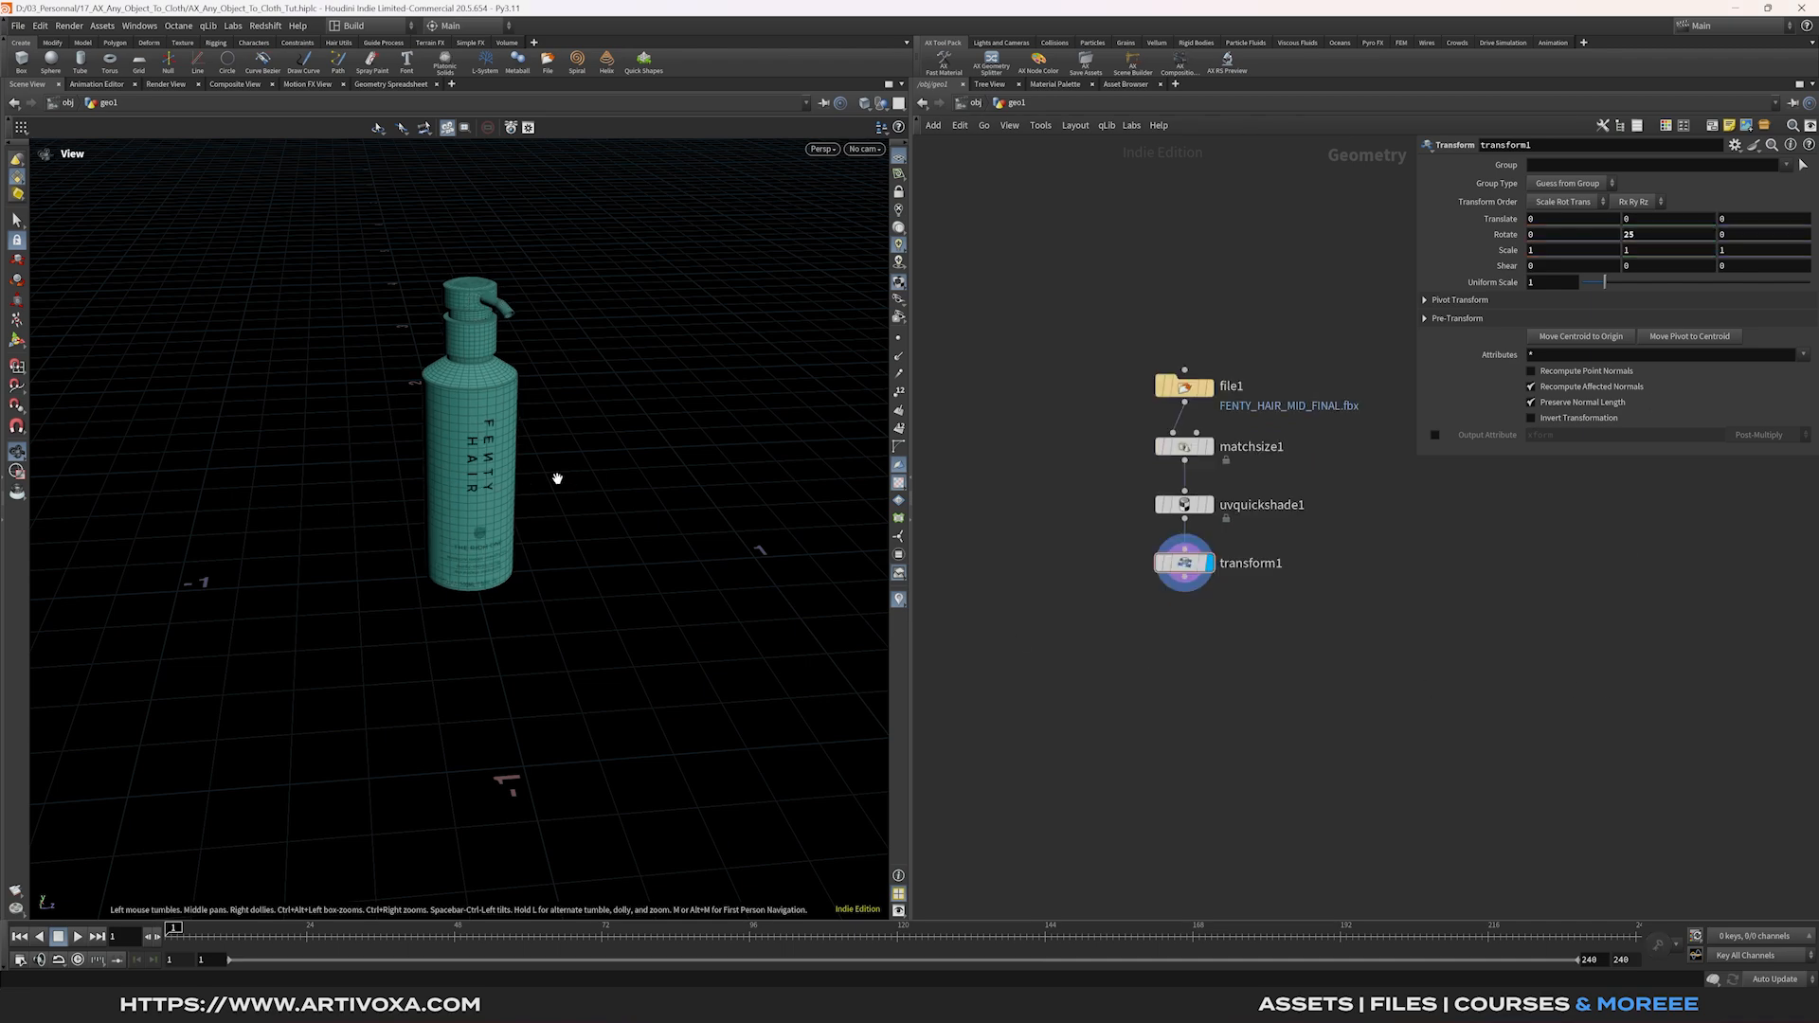
mouse_move(523, 512)
mouse_down()
mouse_move(491, 405)
mouse_move(527, 522)
mouse_up()
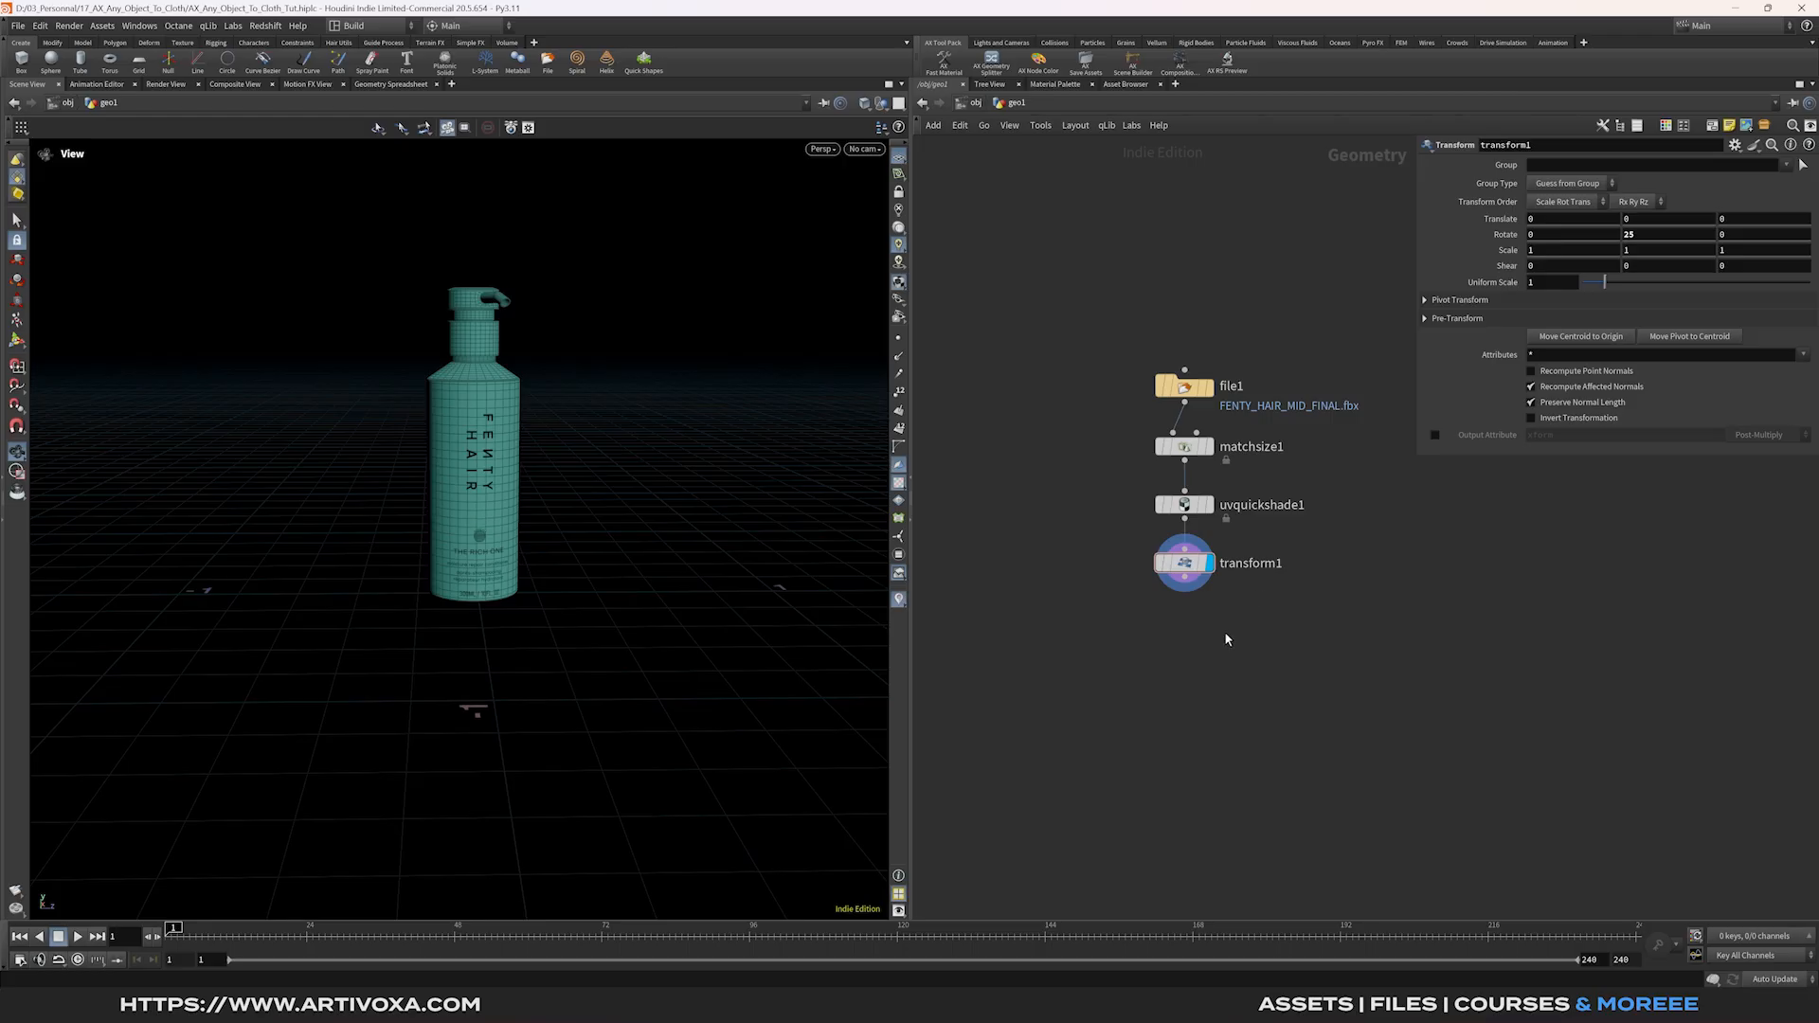
Add a Group Create node below the Transform node and display it.
right_click(1190, 595)
text(group)
key(Return)
click(1190, 615)
drag(1191, 621, 1188, 626)
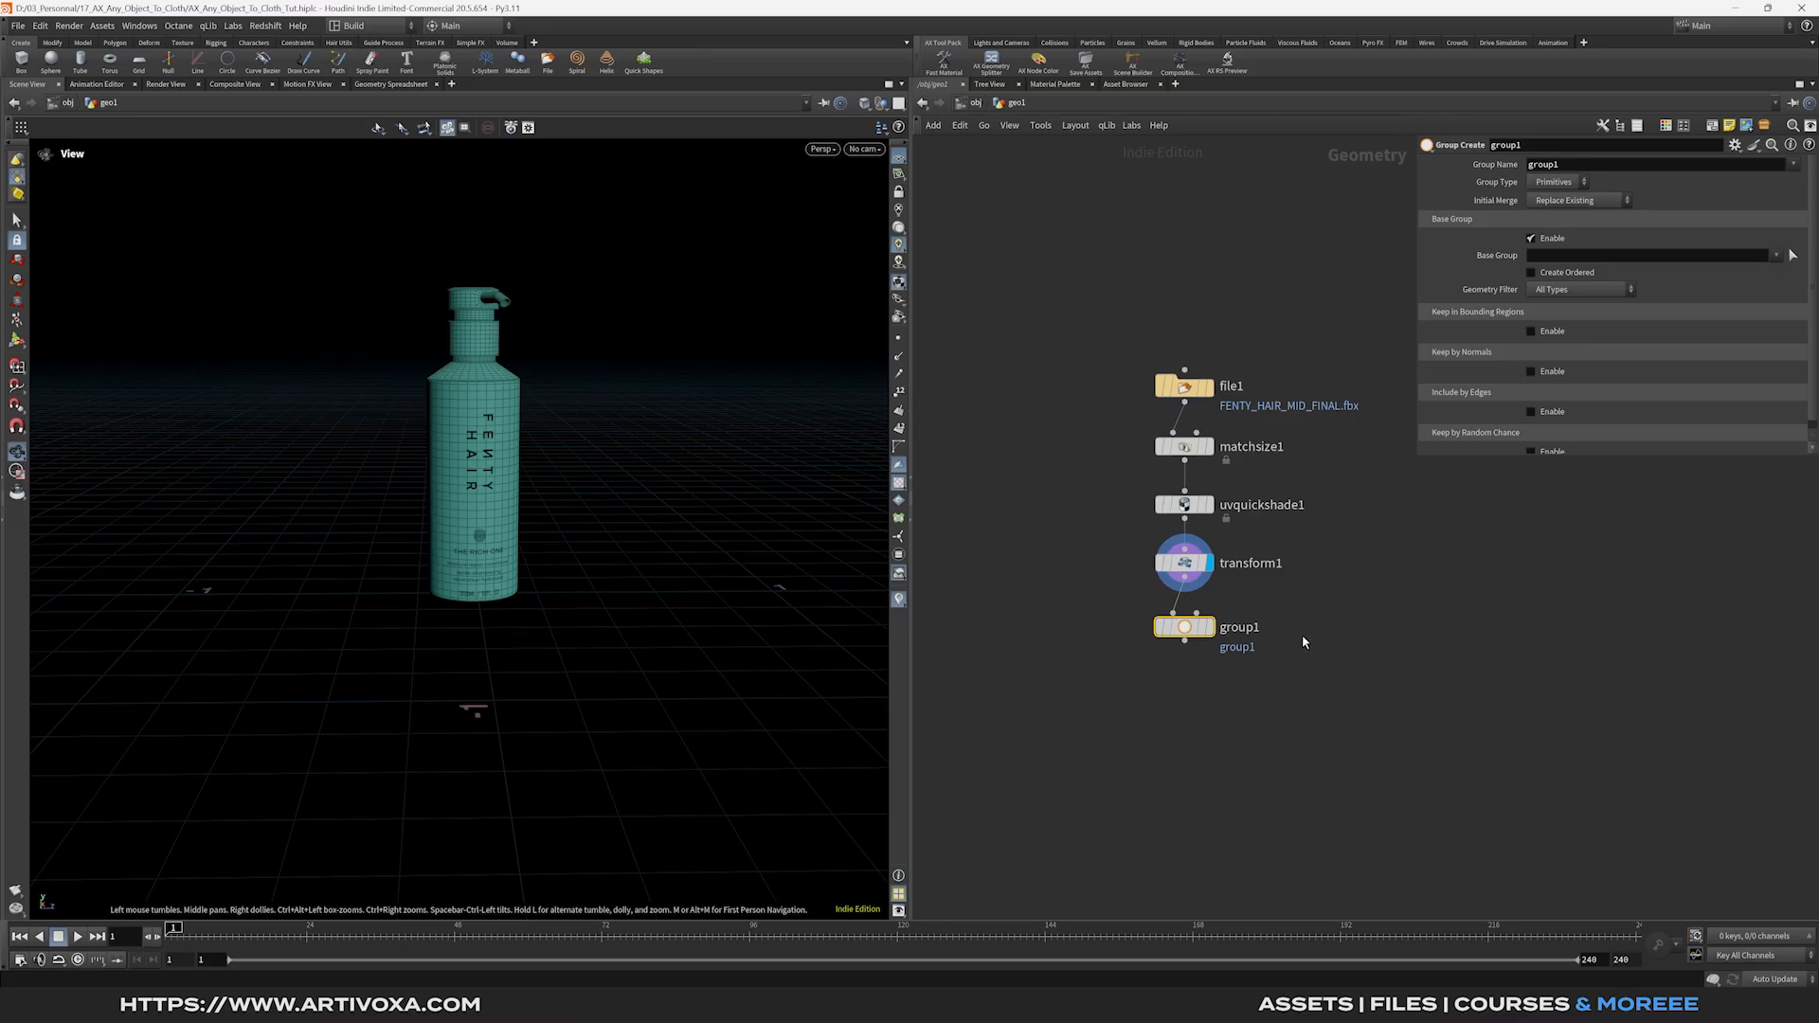
click(1208, 626)
Name the group start_pts and set its group type to Points.
click(1559, 166)
text(start_)
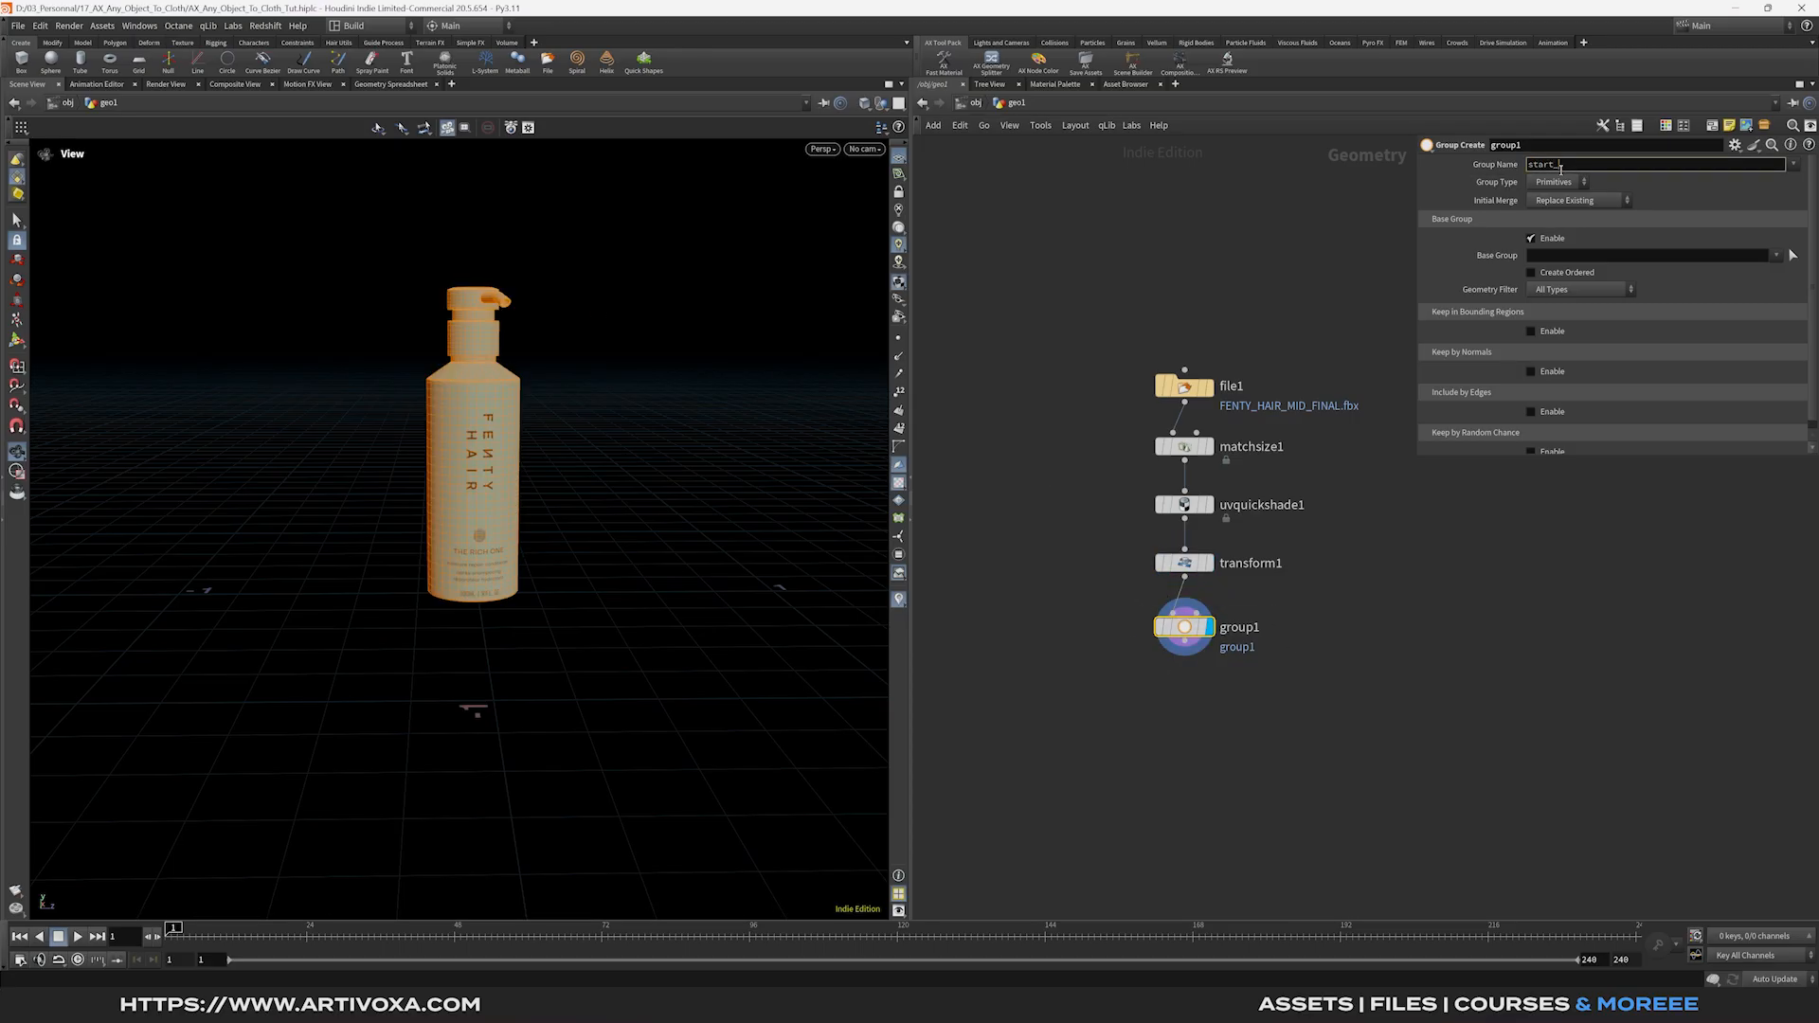
text(pts)
key(Return)
click(1559, 182)
click(1562, 200)
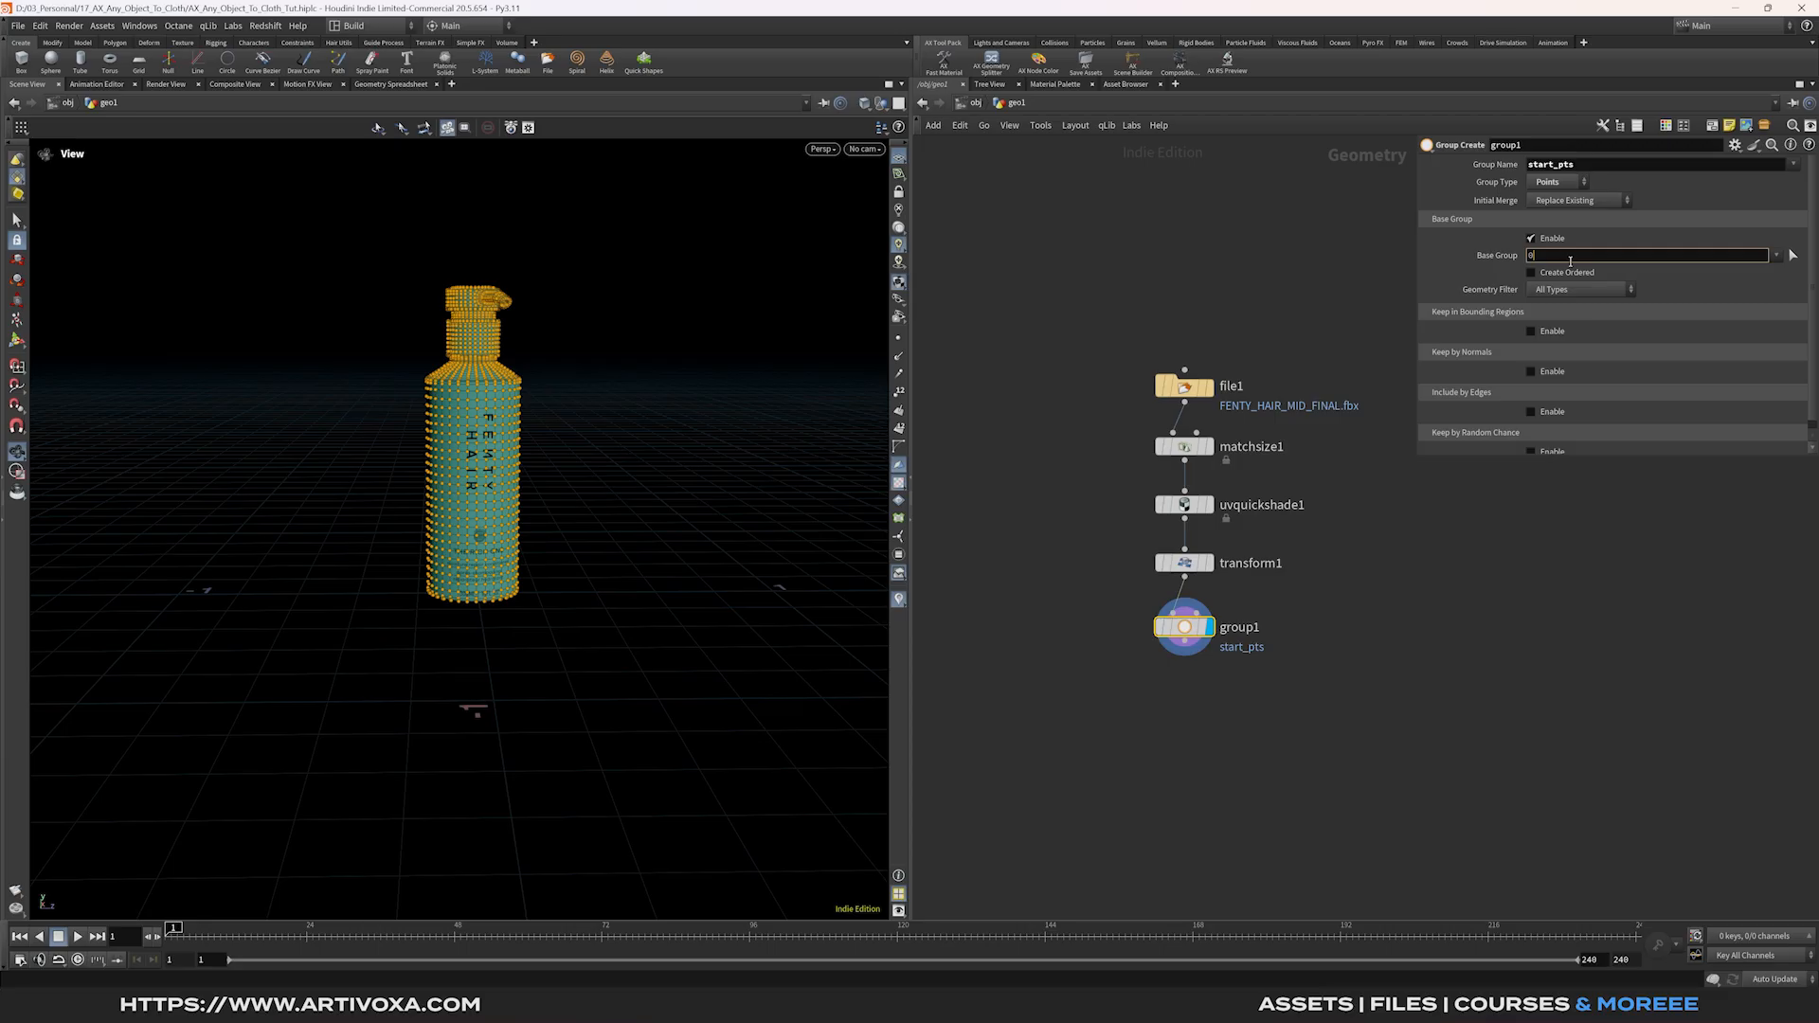
Set the base group to point 0 and check its location on the underside of the bottle.
key(Return)
drag(568, 495, 554, 367)
drag(435, 611, 566, 544)
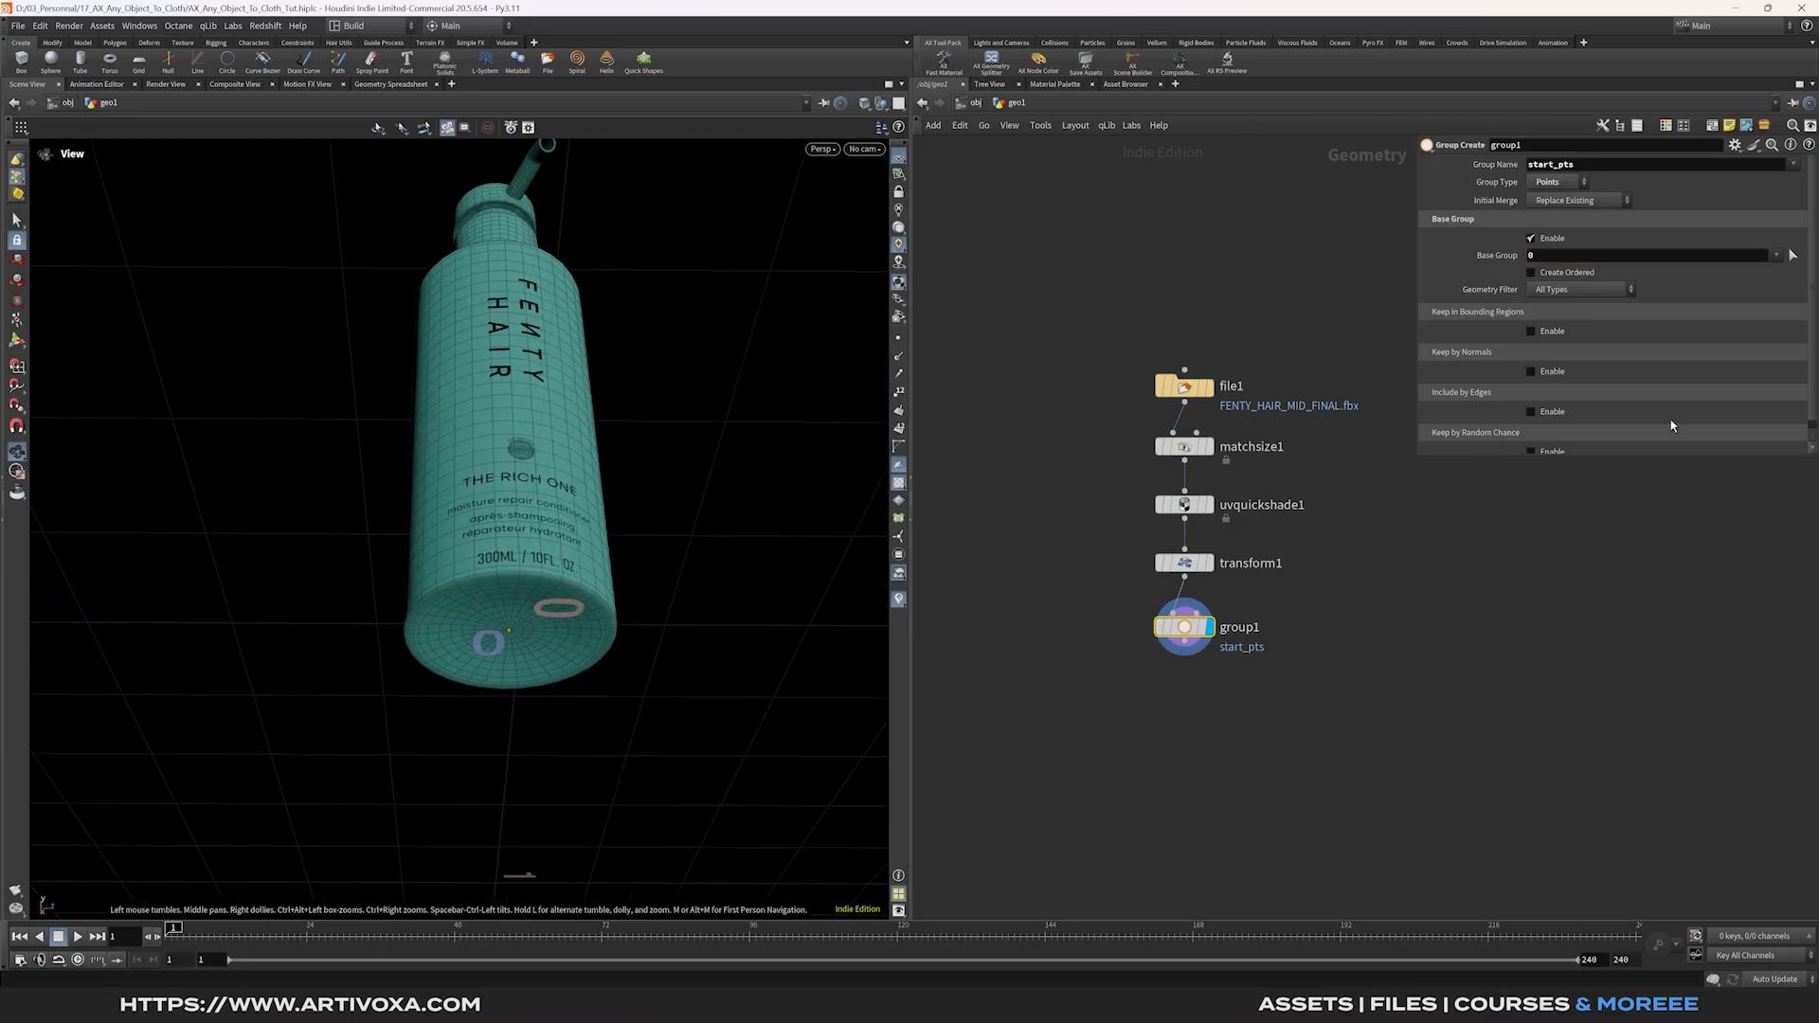
click(1792, 255)
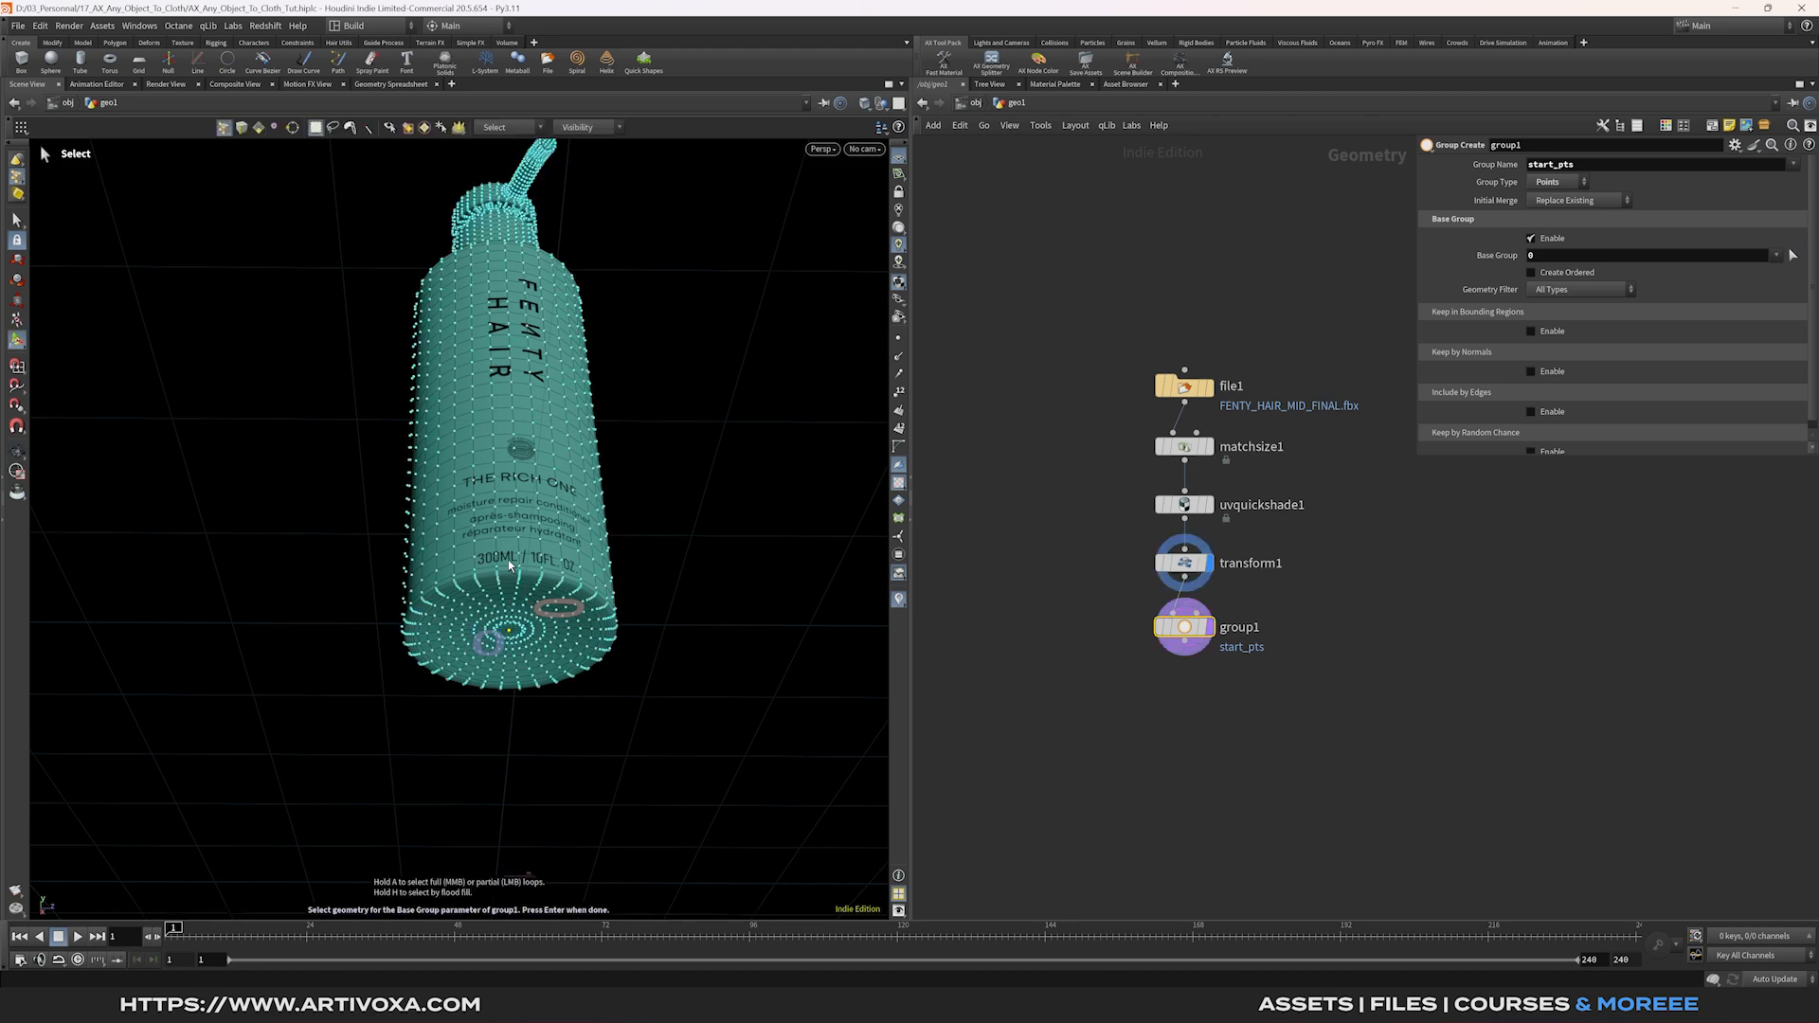
key(Return)
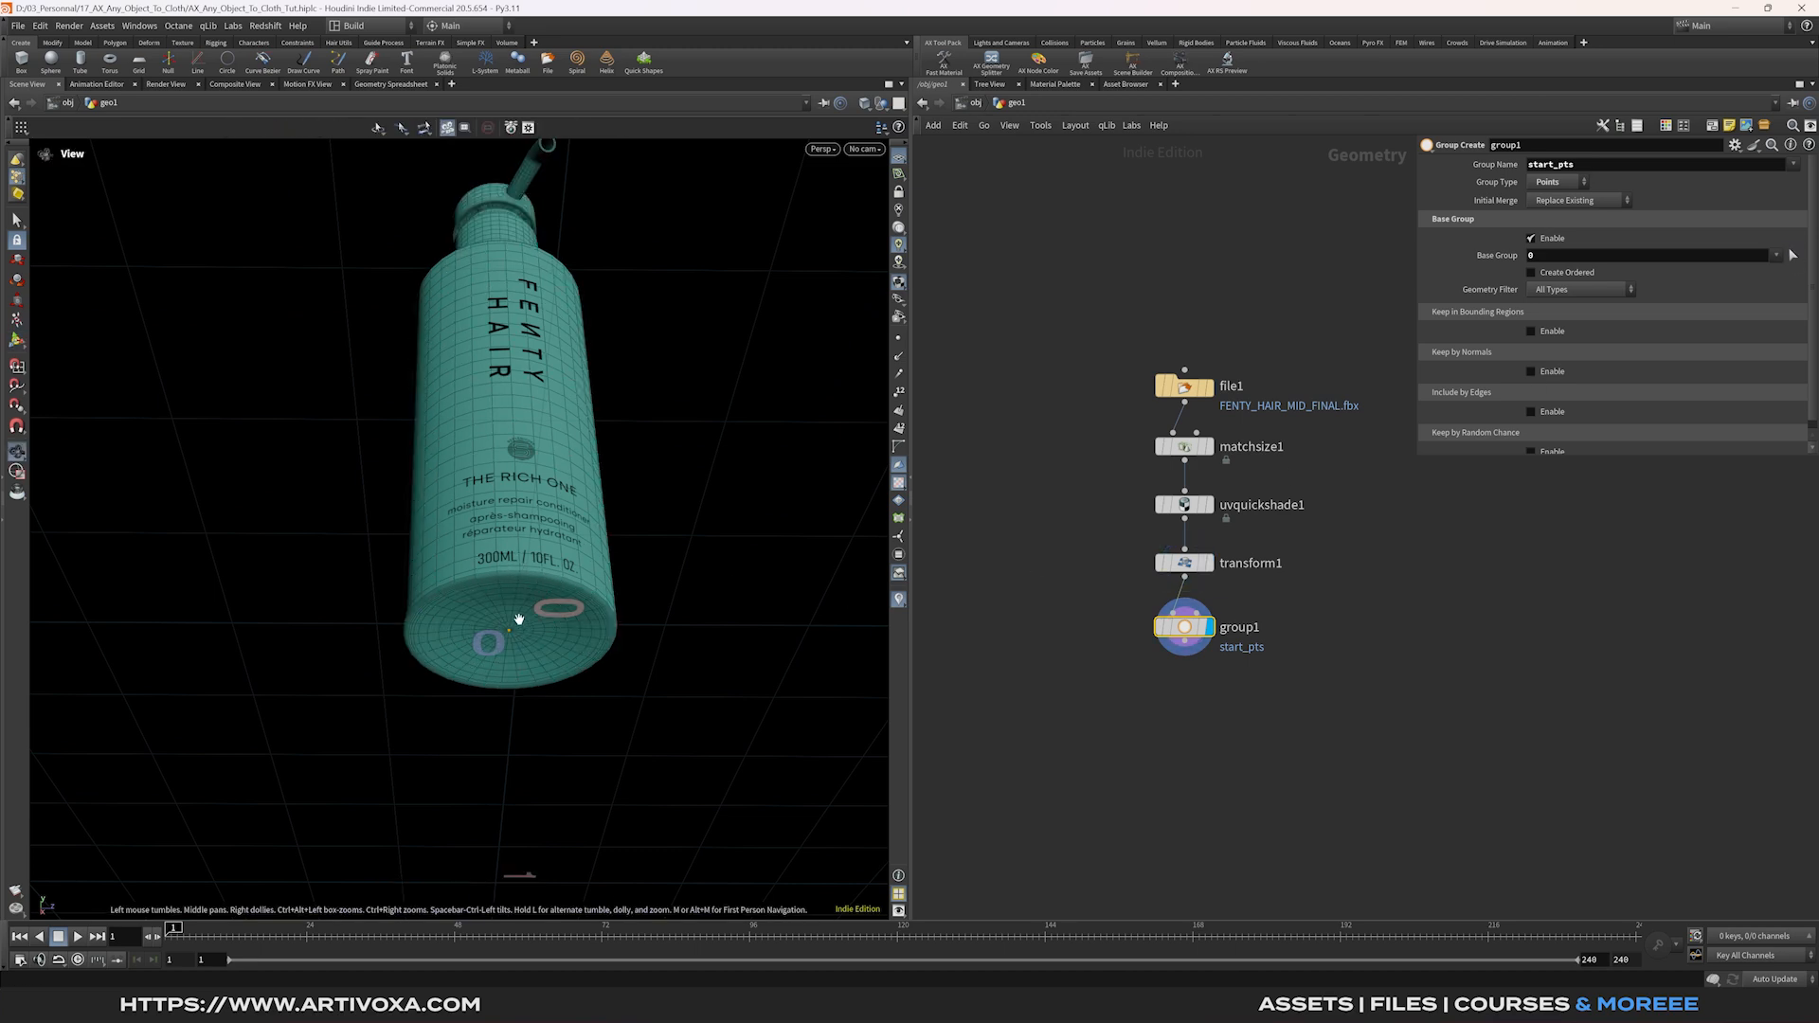
scroll(519, 618, down, 1)
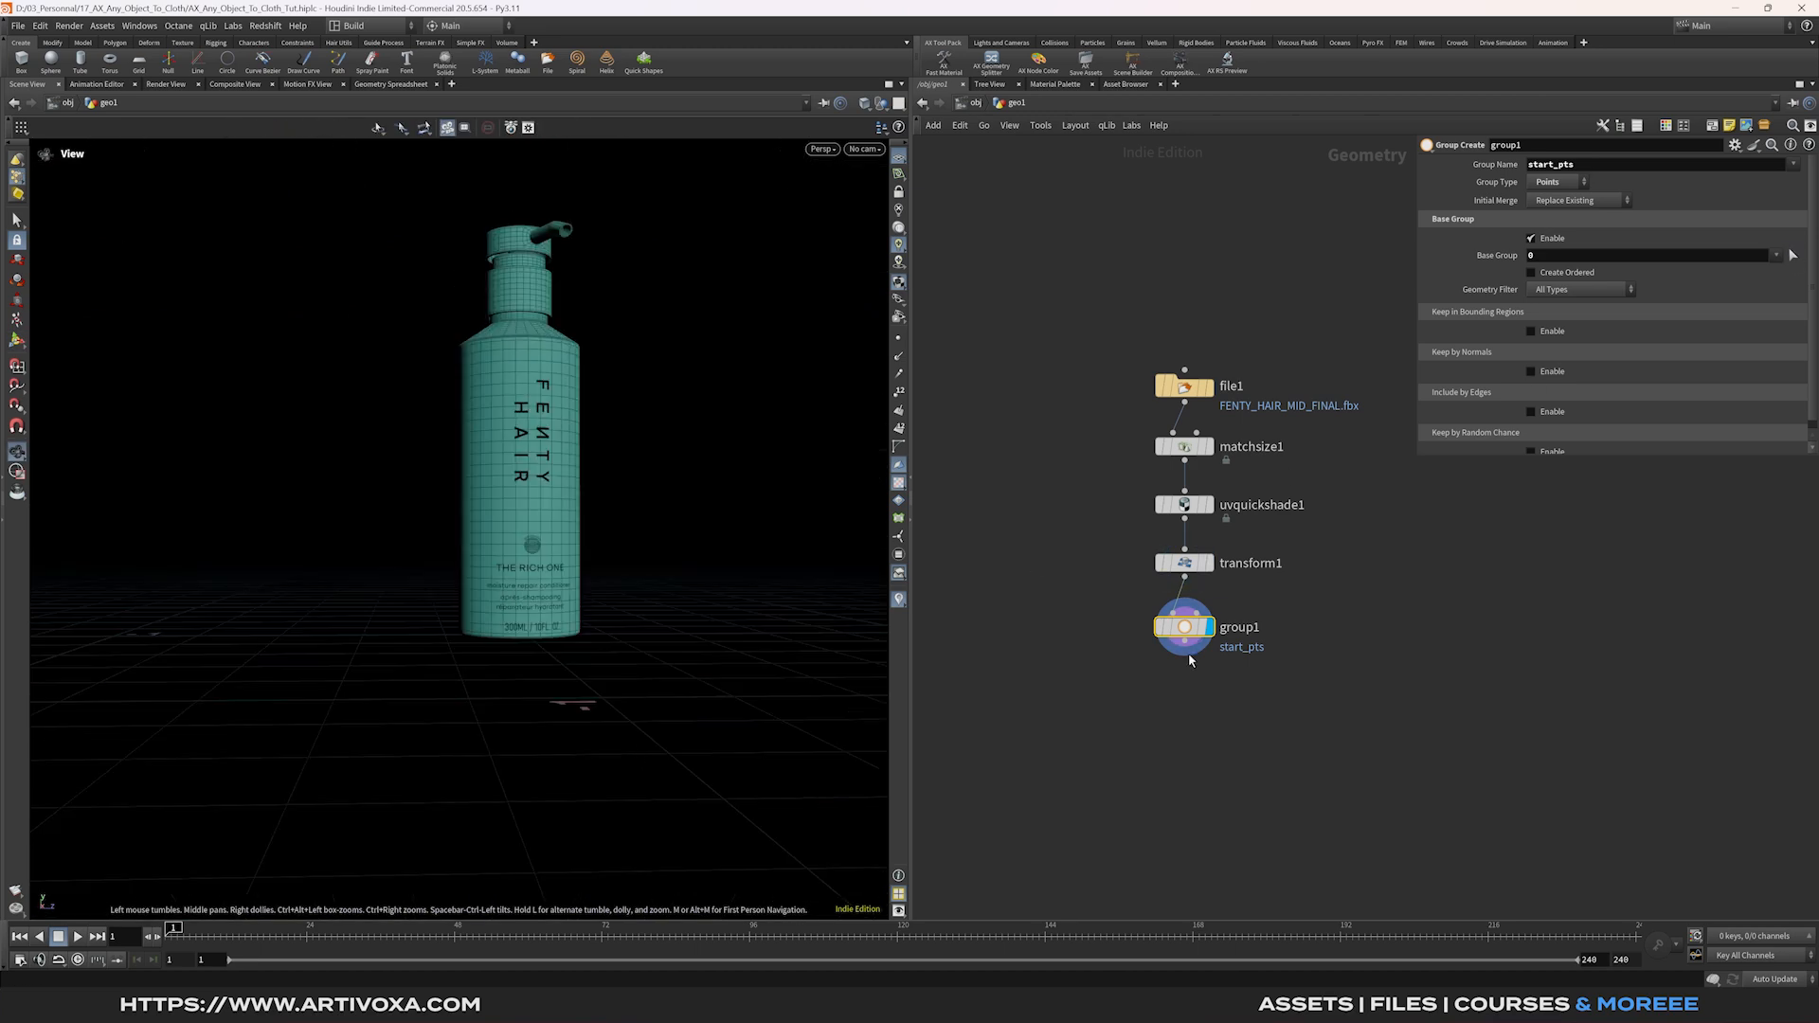
Add a Connectivity node below the group node and display it.
click(1184, 641)
key(Tab)
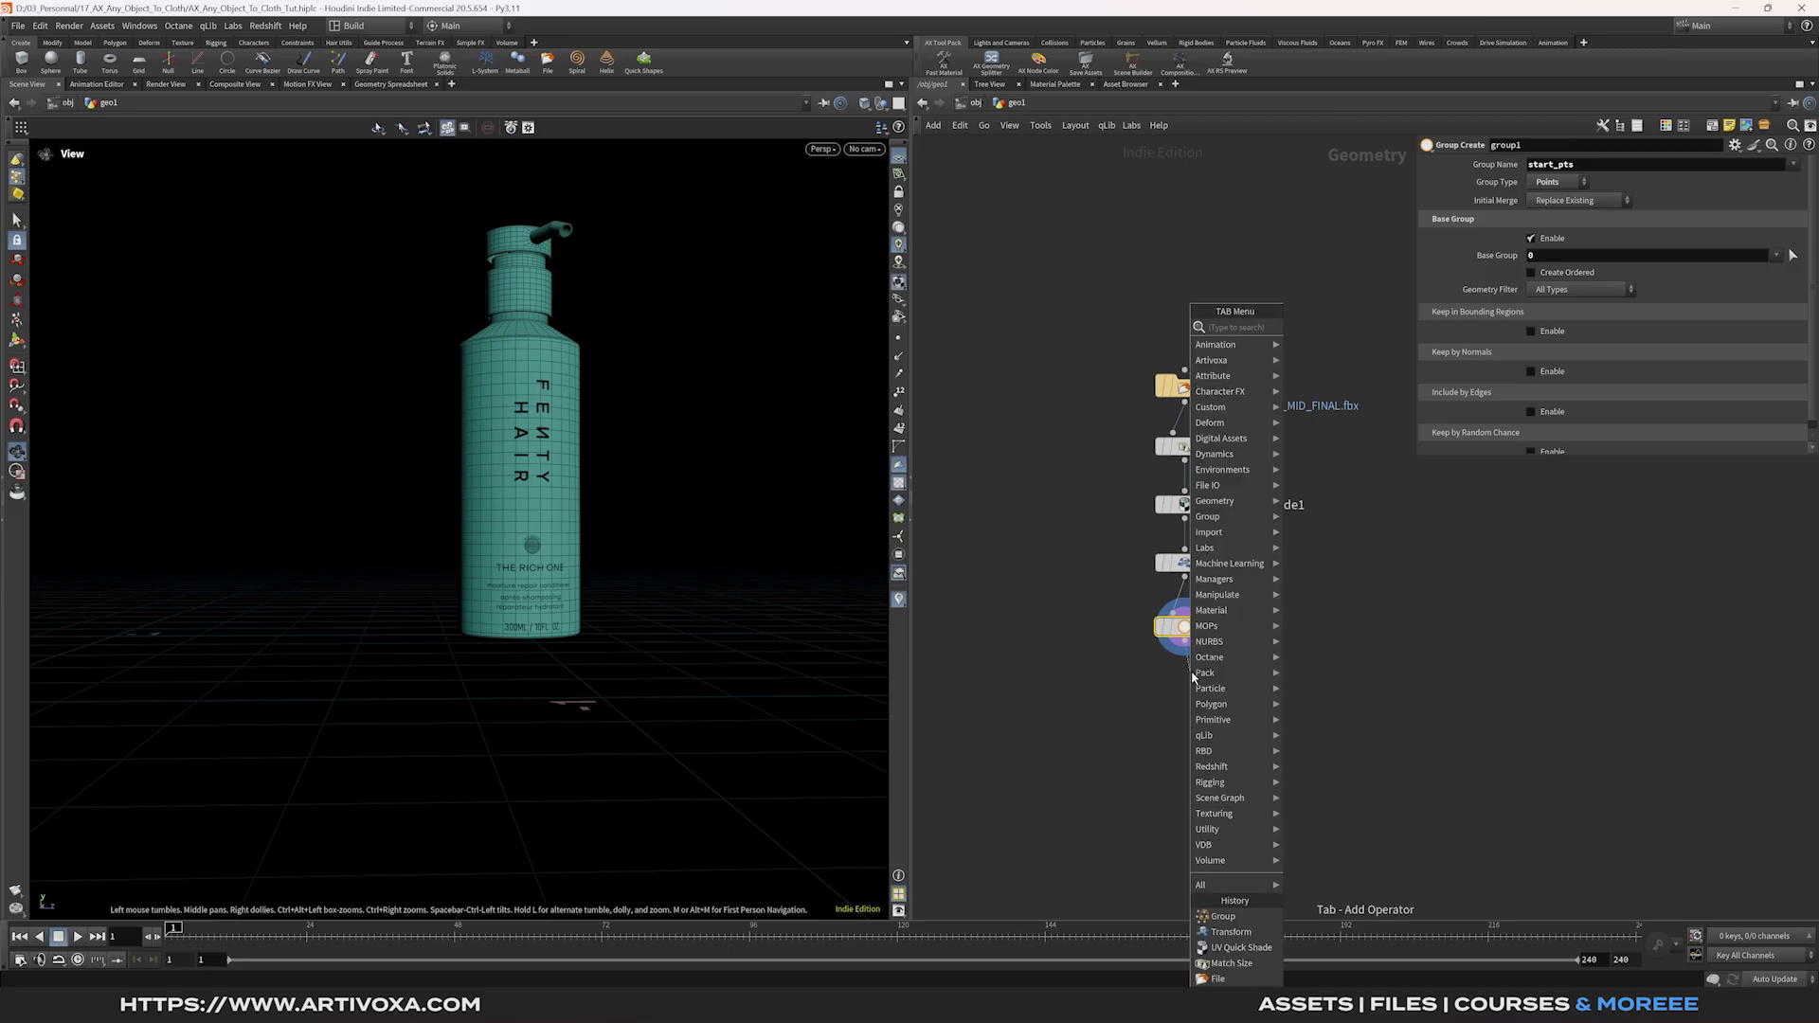
text(conn)
key(Return)
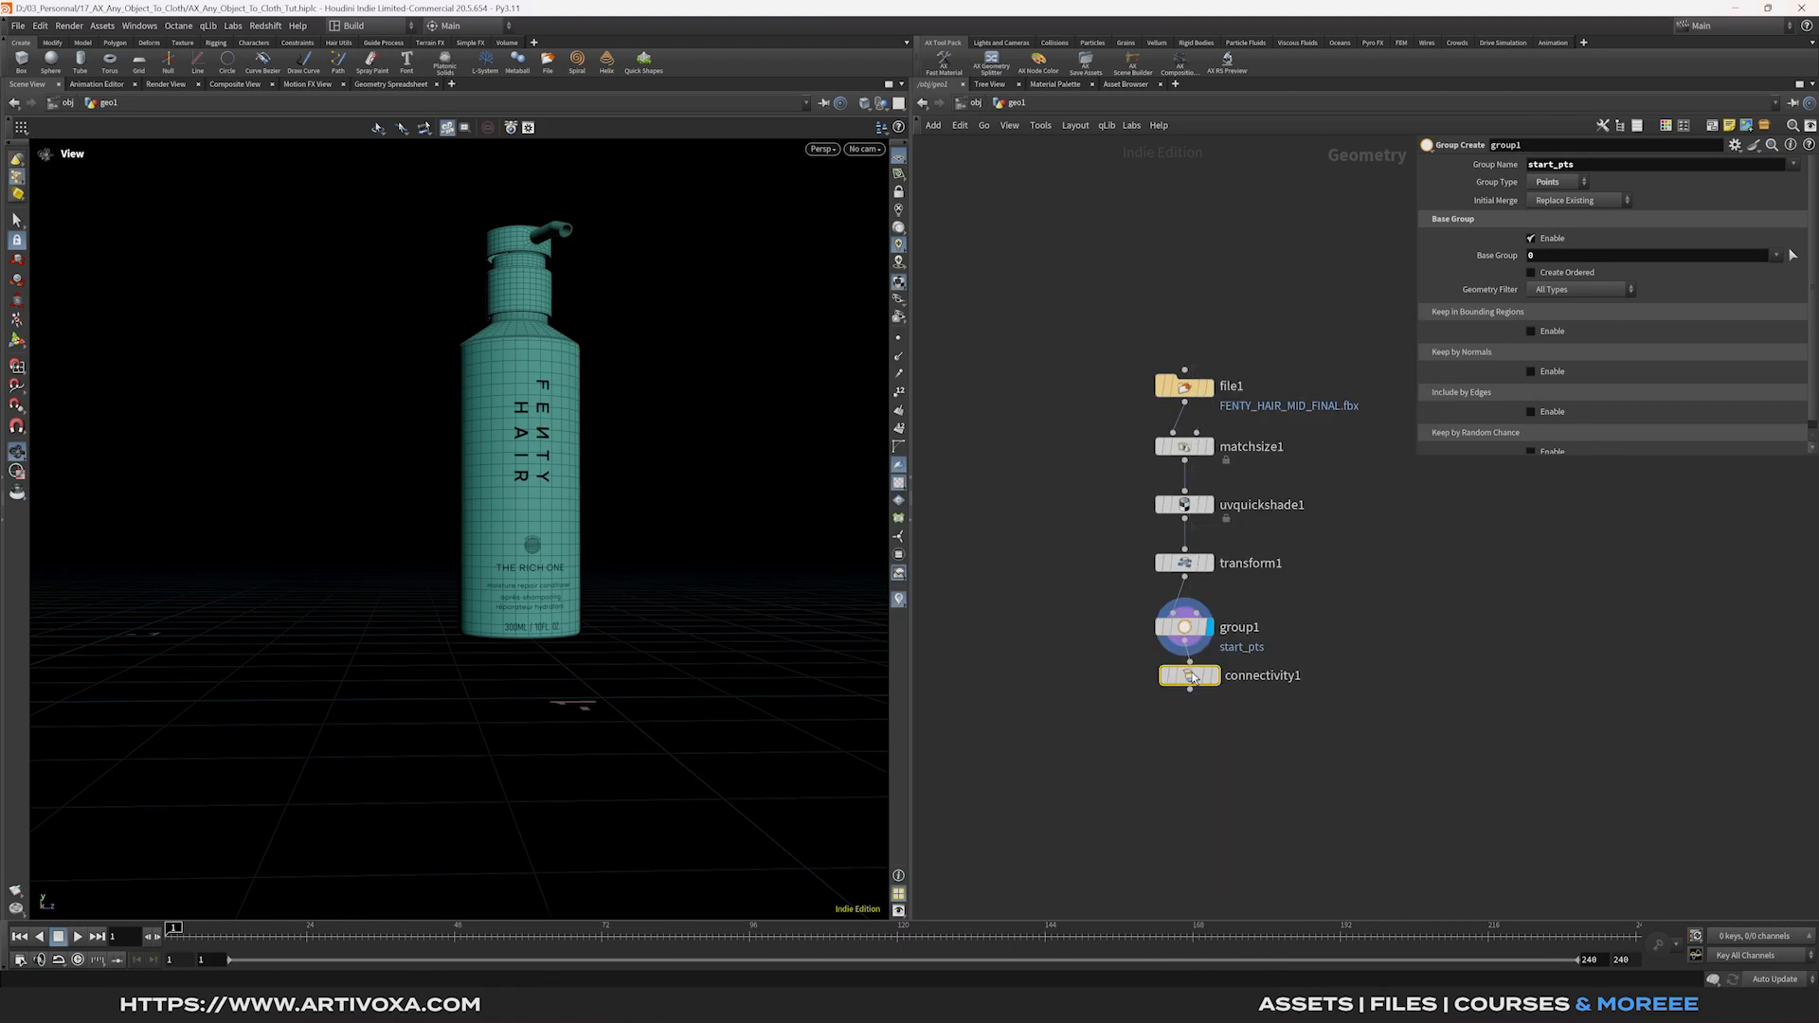
click(1191, 682)
drag(1197, 687, 1197, 695)
key(r)
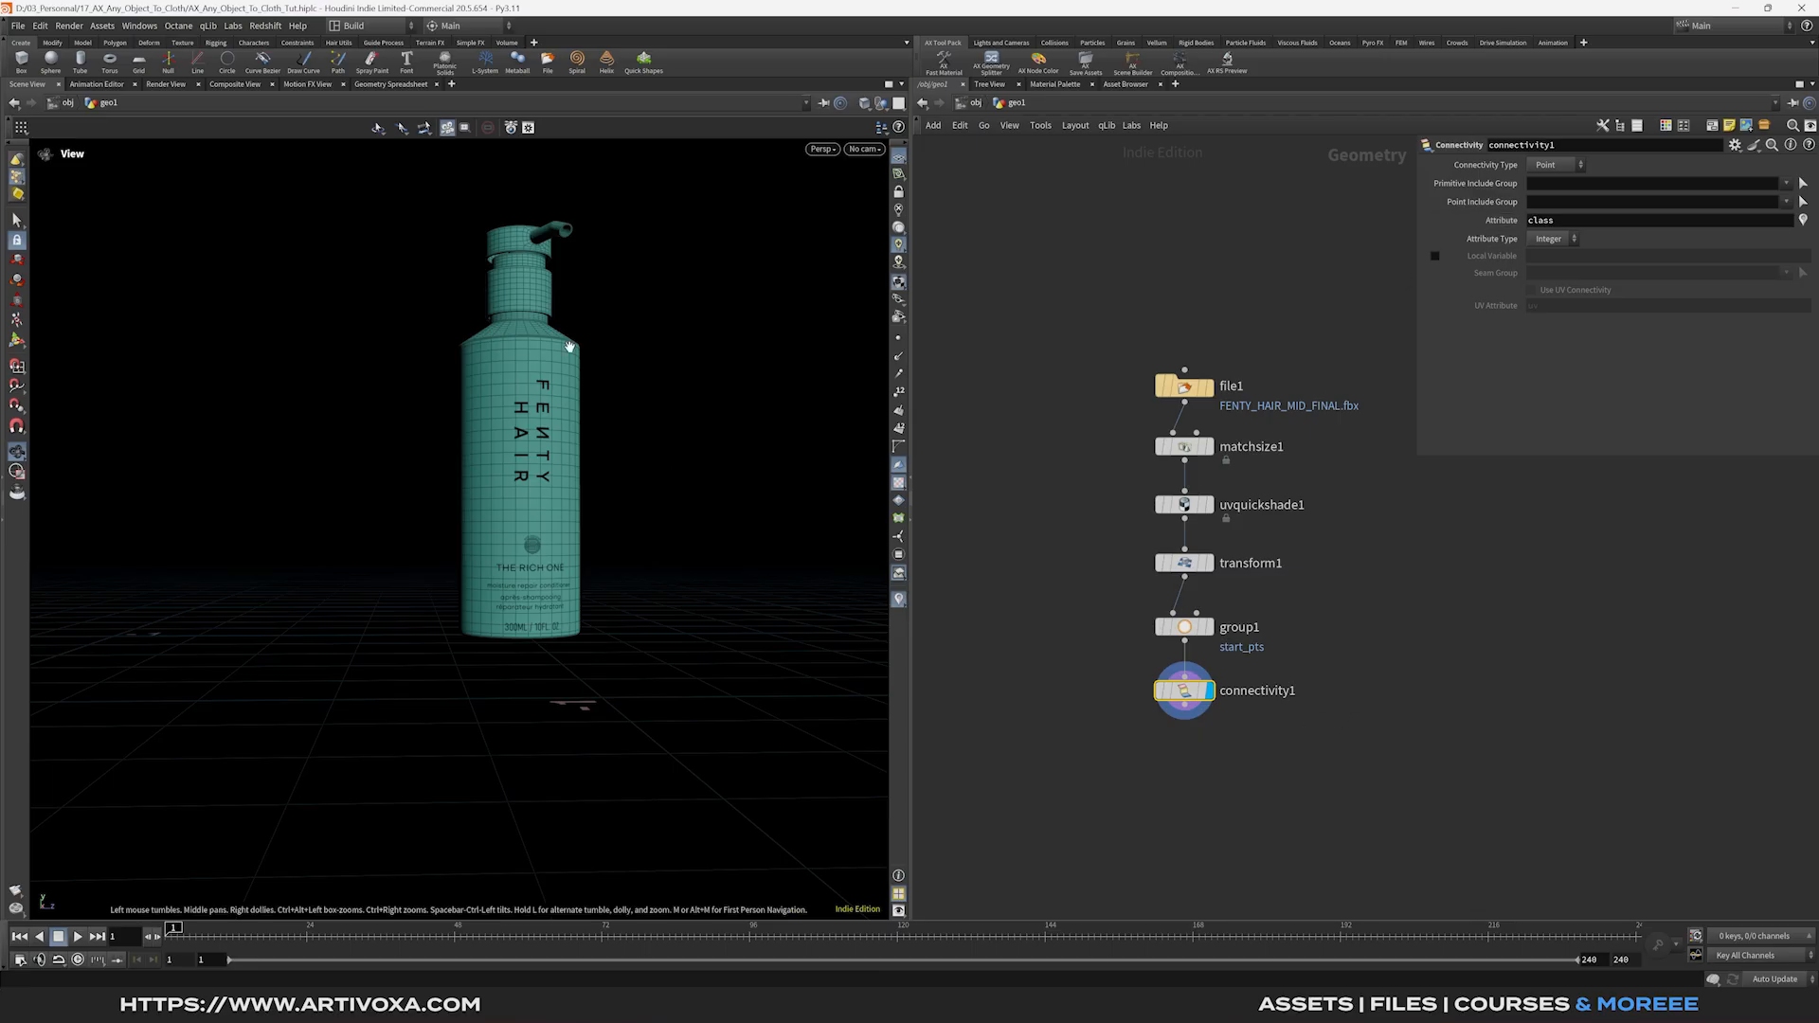
Add a MOPs Spread Falloff node below the Connectivity node and display it.
middle_drag(523, 307, 512, 358)
middle_drag(1206, 796, 1204, 755)
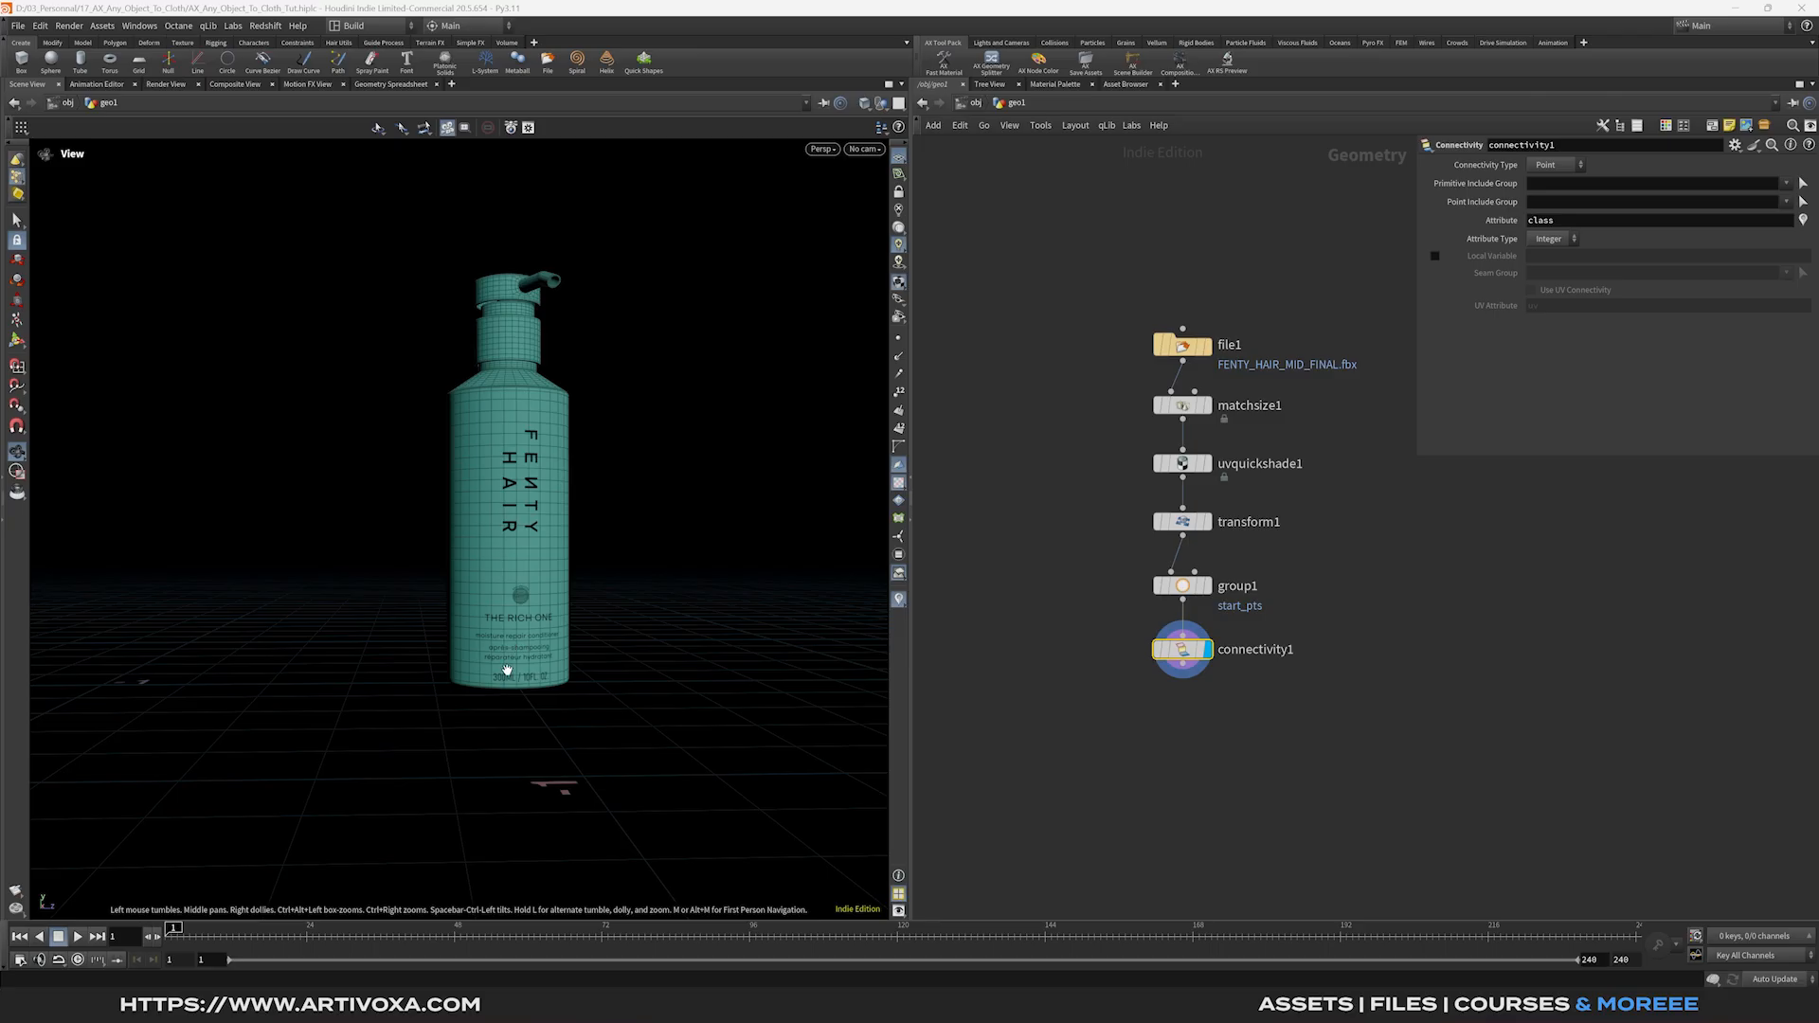
drag(503, 508, 520, 513)
middle_drag(1174, 759, 1165, 714)
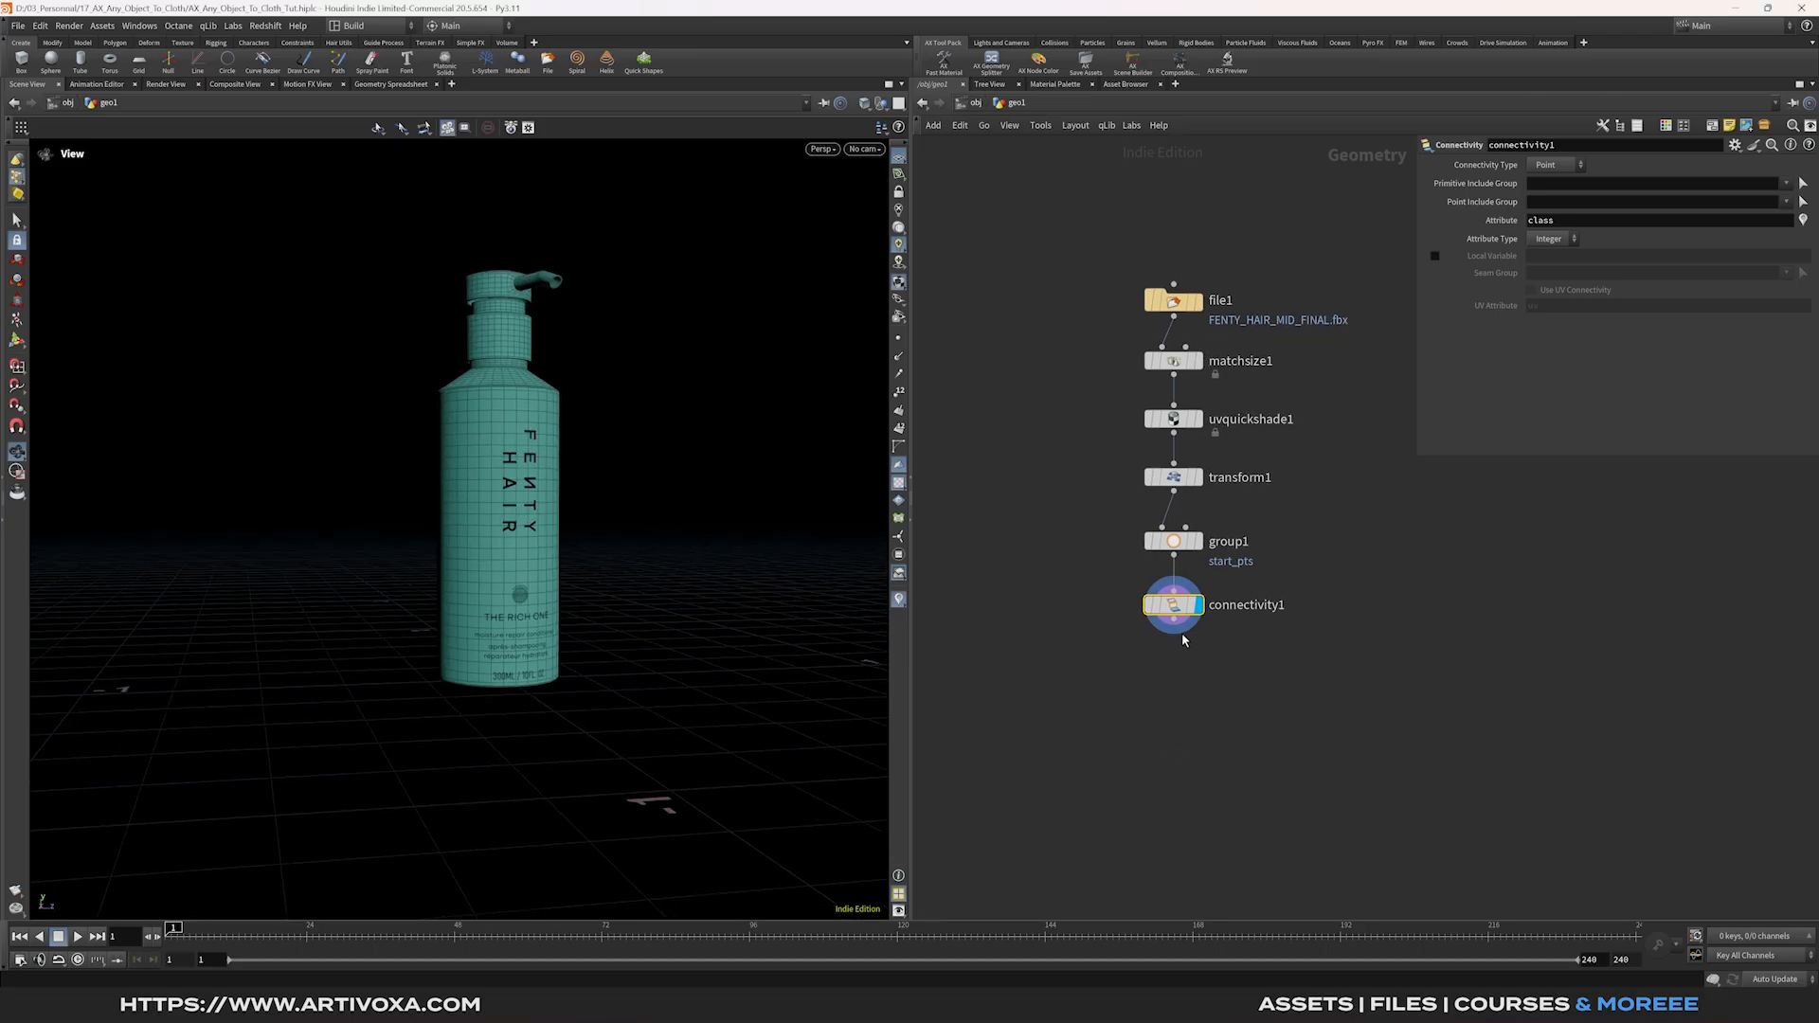
key(Tab)
text(mops sp)
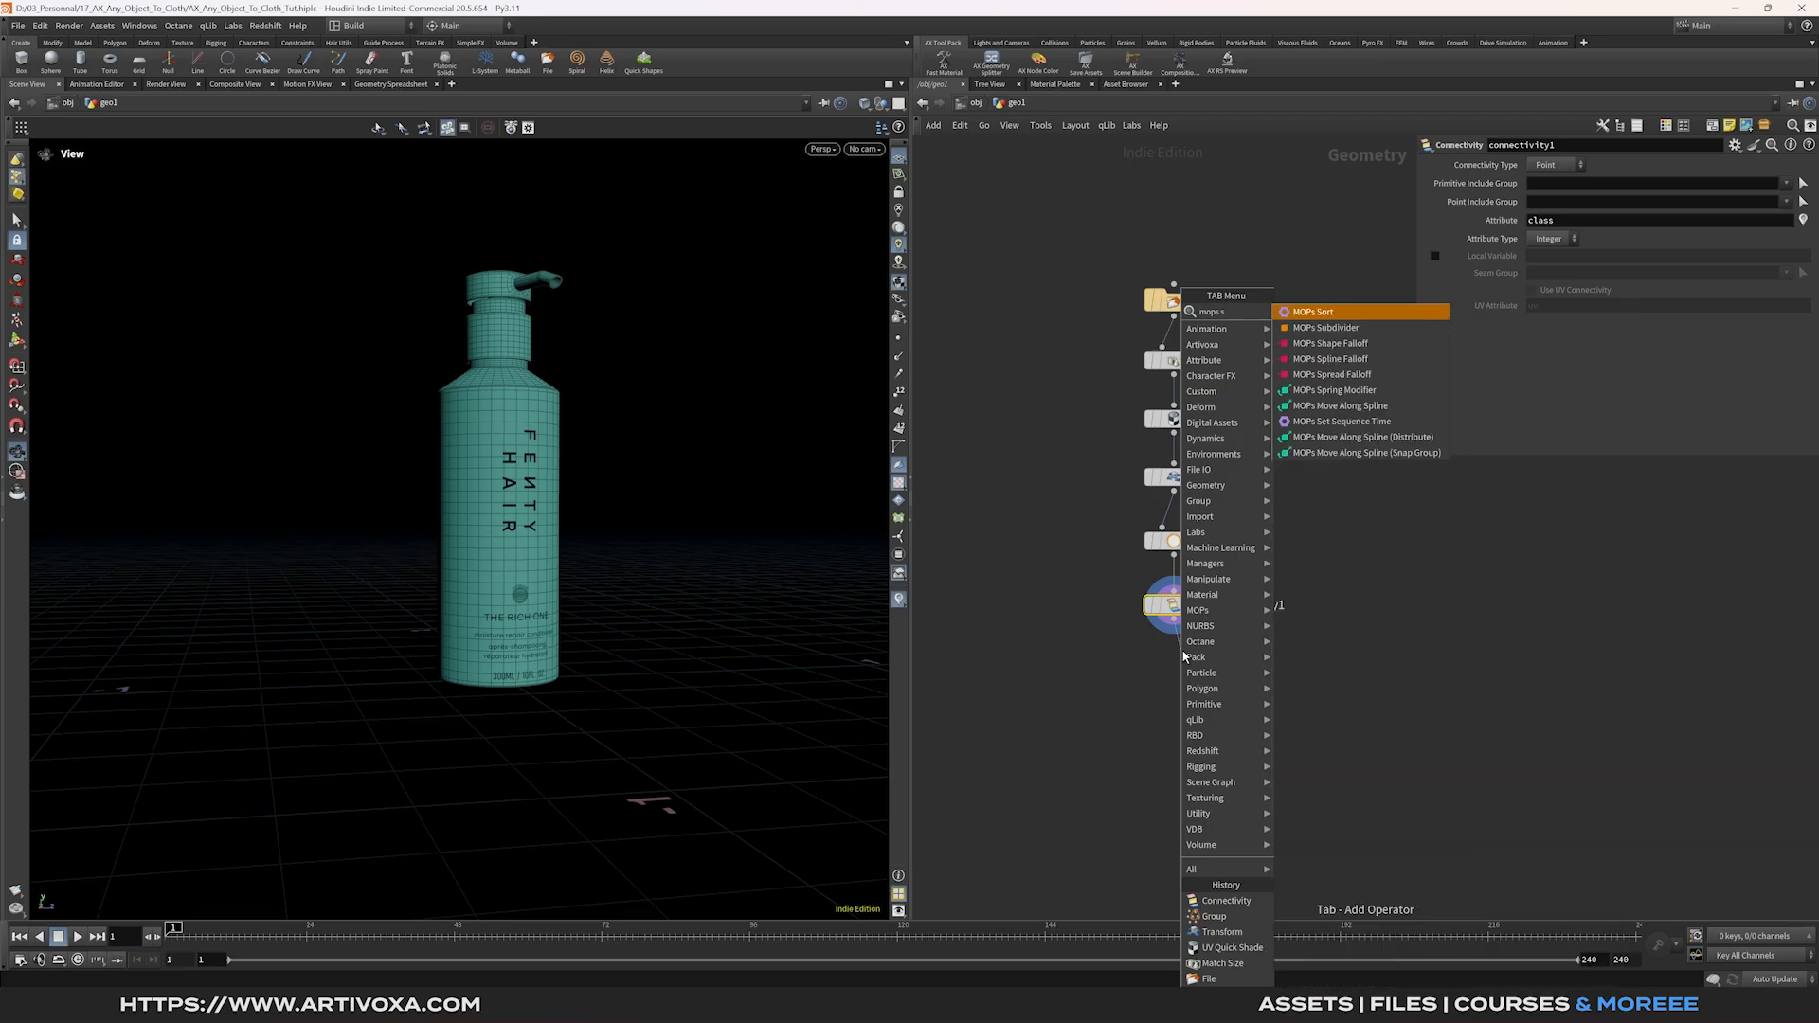
key(Down)
key(Return)
click(1181, 661)
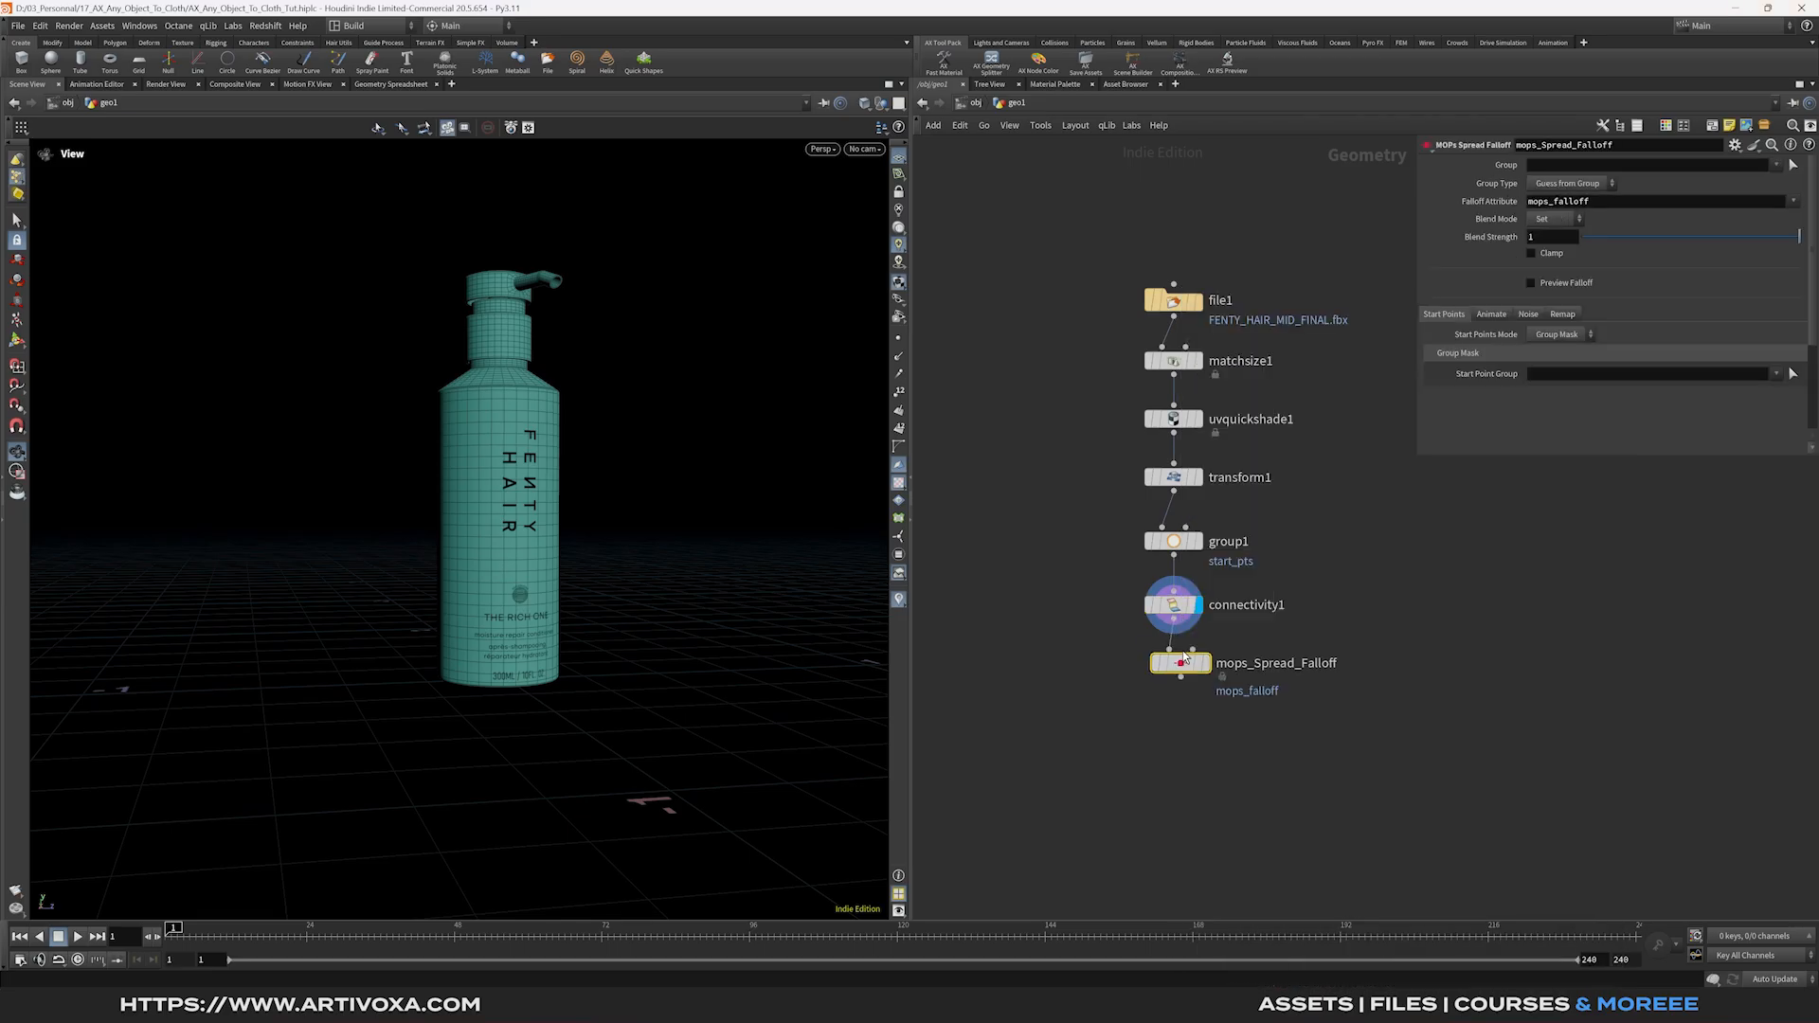
click(1205, 664)
drag(1191, 667, 1185, 677)
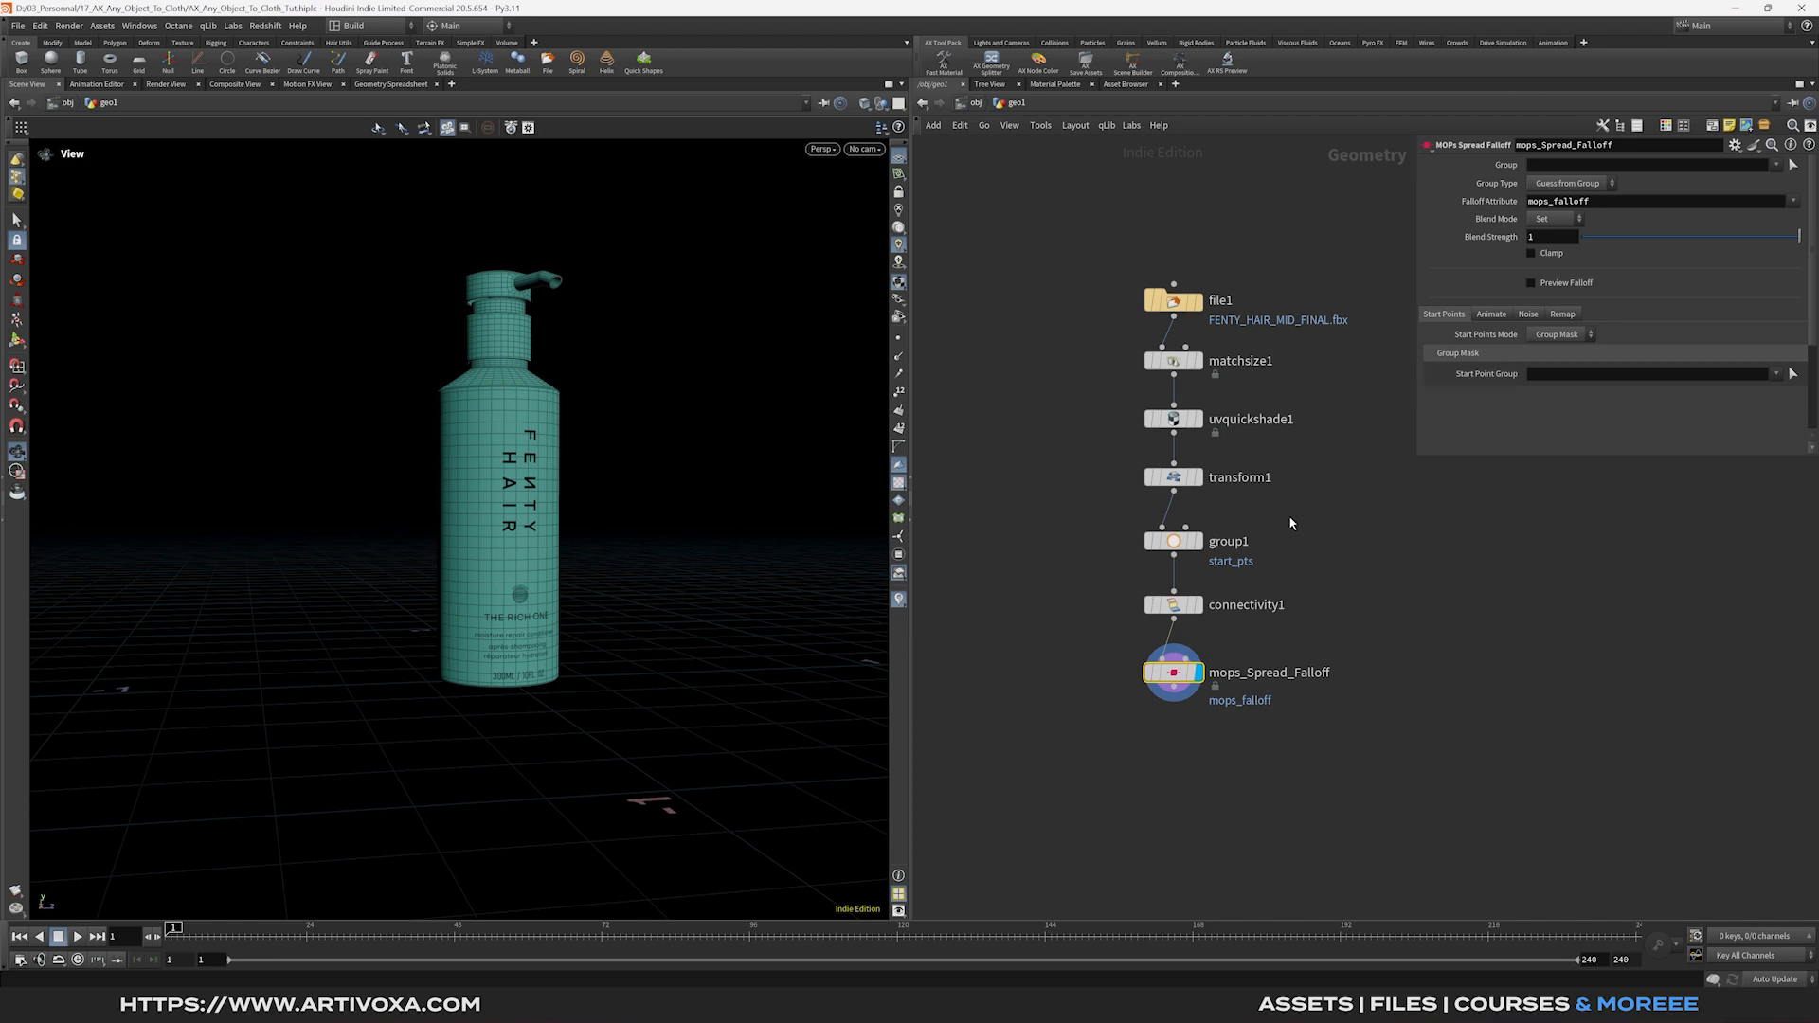
Use start_pts as the Spread Falloff's start point group and enable Preview Falloff.
drag(1281, 528, 1284, 579)
drag(1365, 651, 1053, 720)
click(1777, 375)
click(1783, 392)
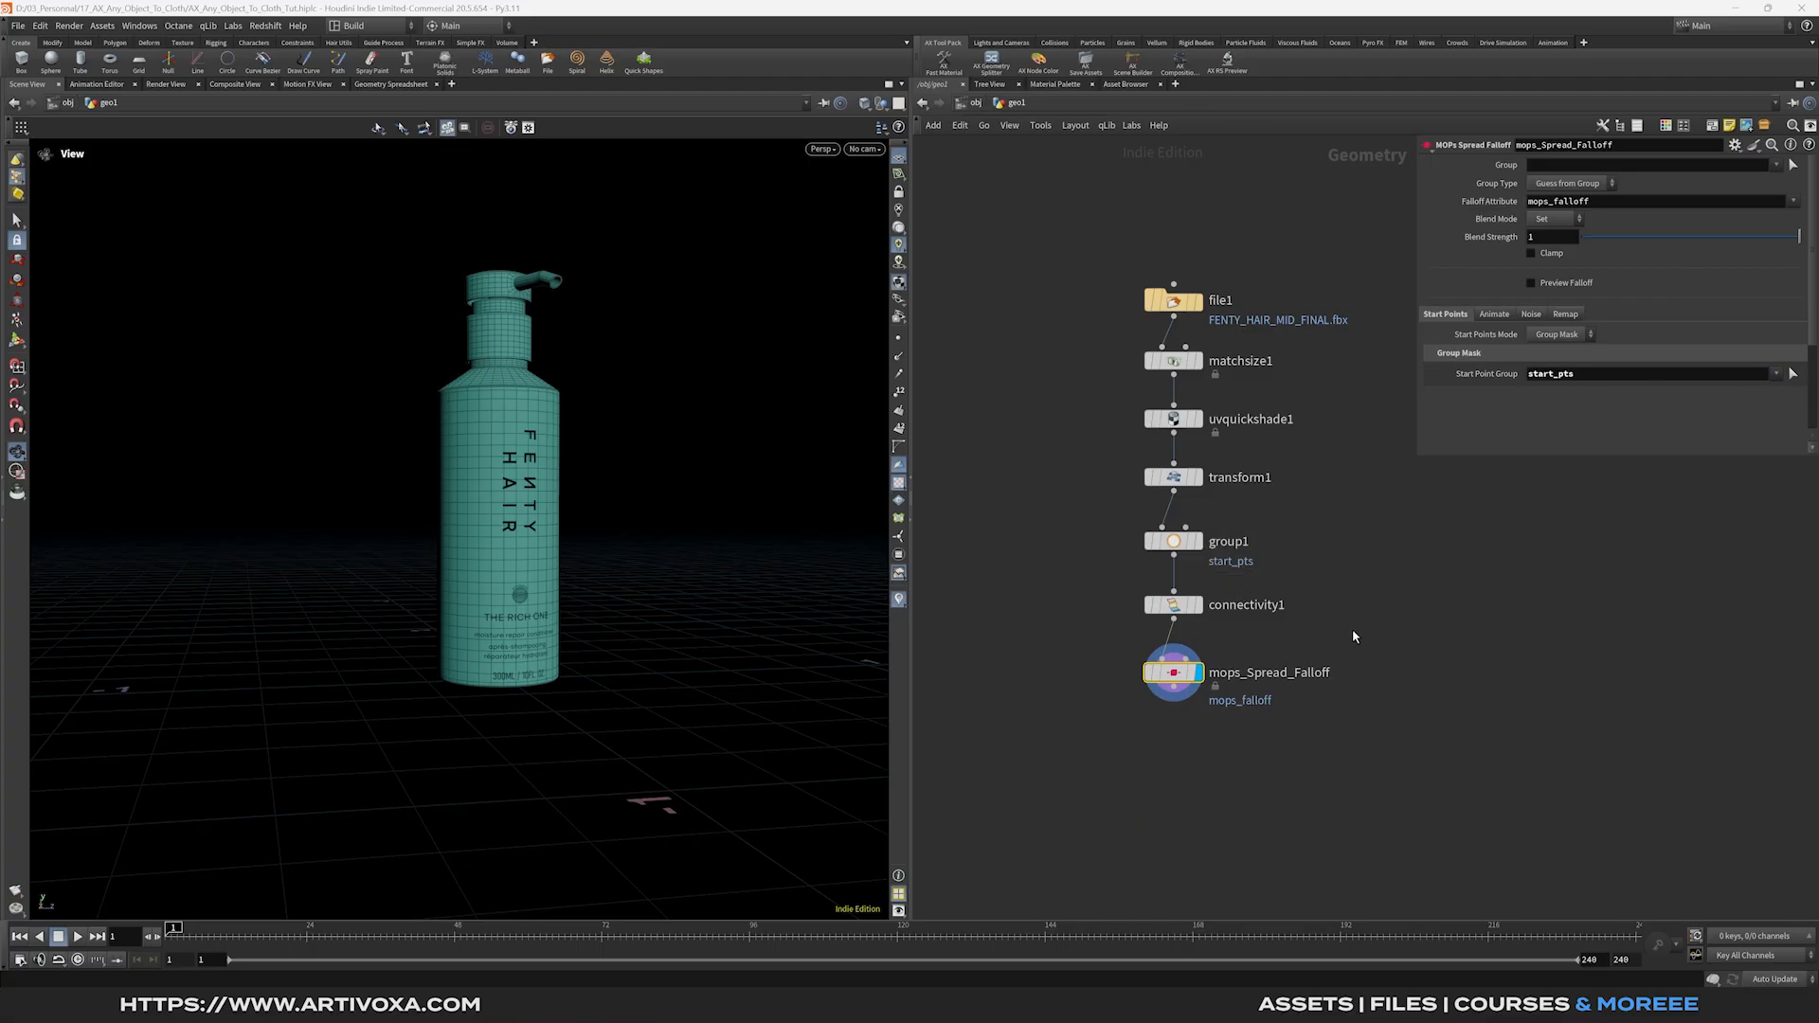
click(1531, 282)
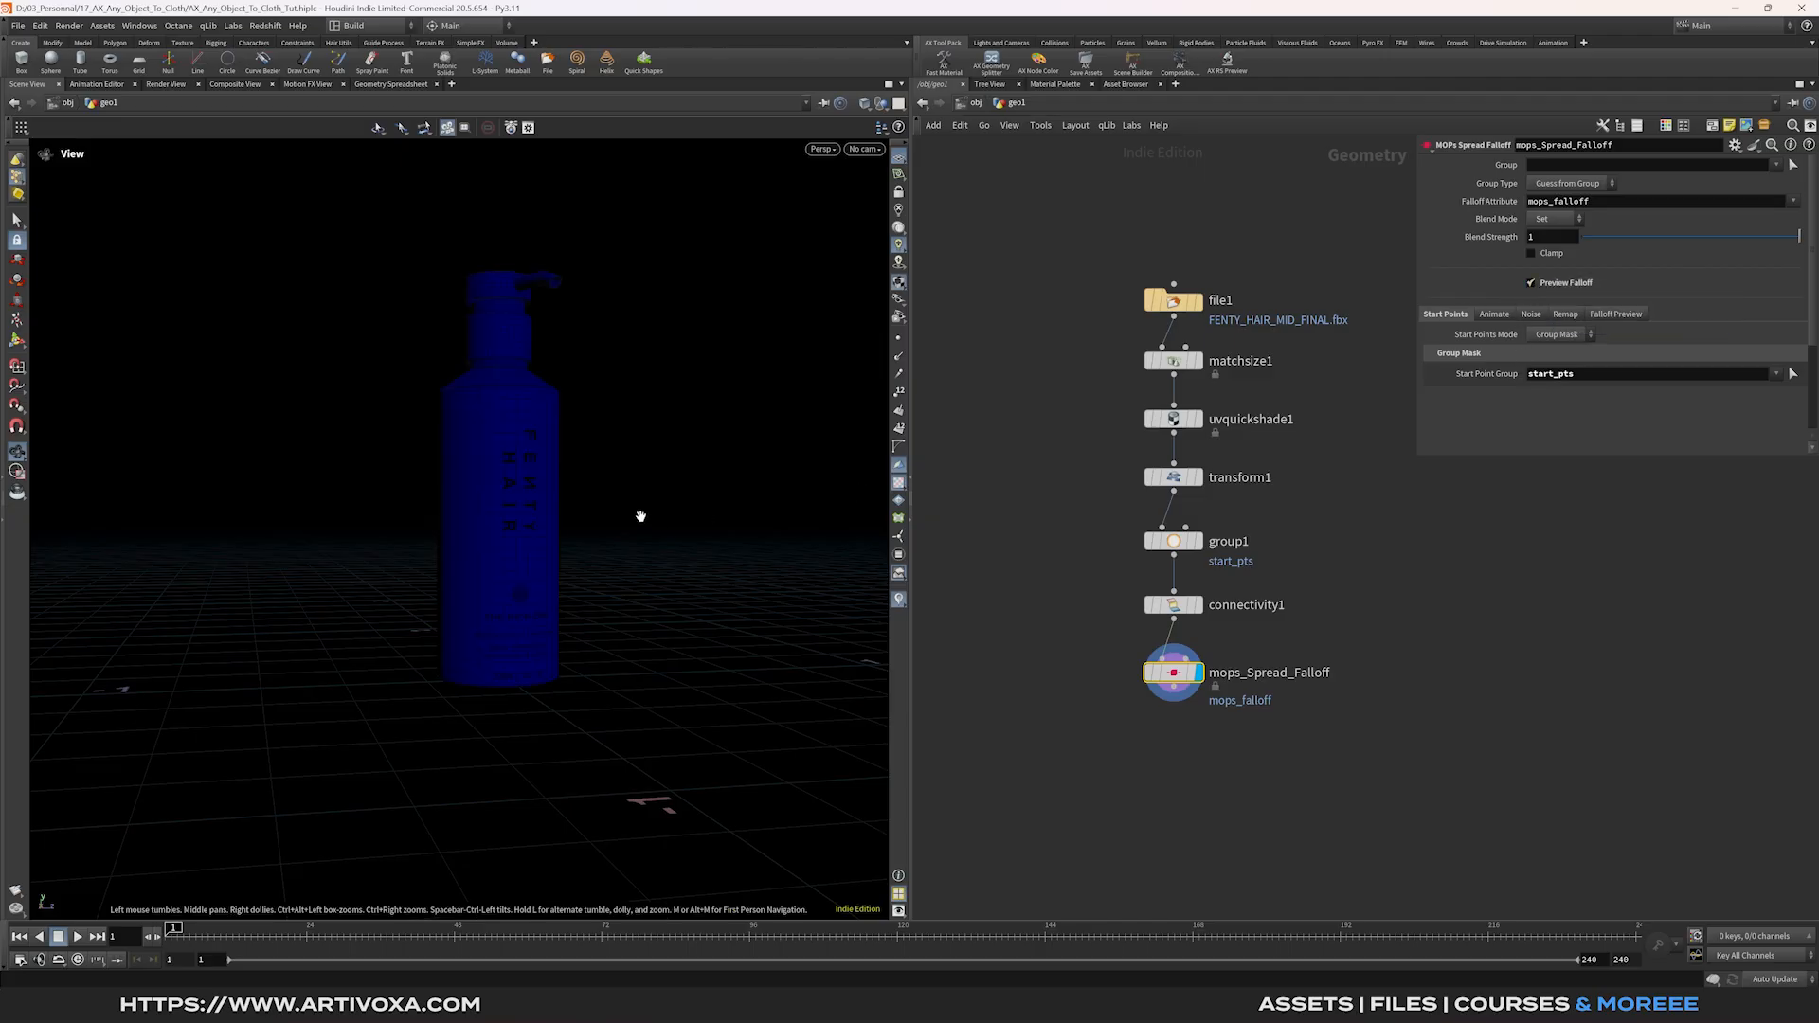
Test the Spread Falloff's animation settings and set Spread to 1.13.
click(1494, 316)
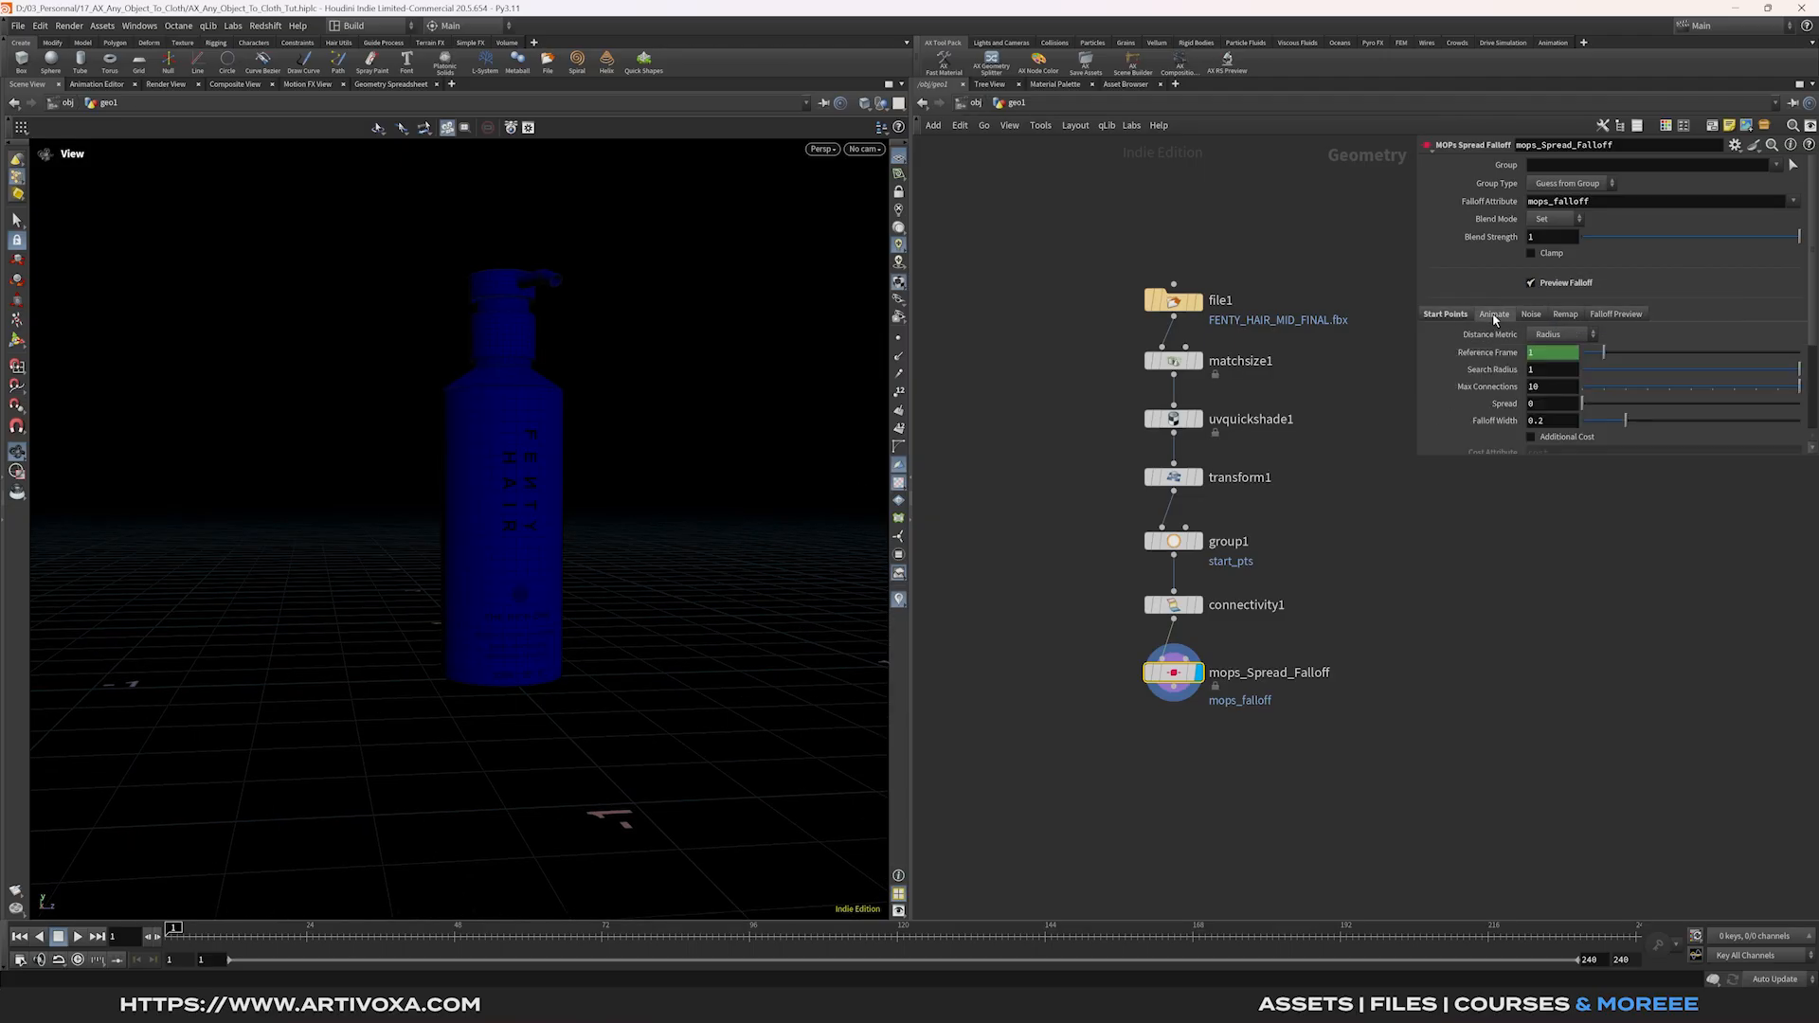
mouse_move(1581, 403)
mouse_down()
mouse_move(1677, 404)
mouse_move(1610, 403)
mouse_up()
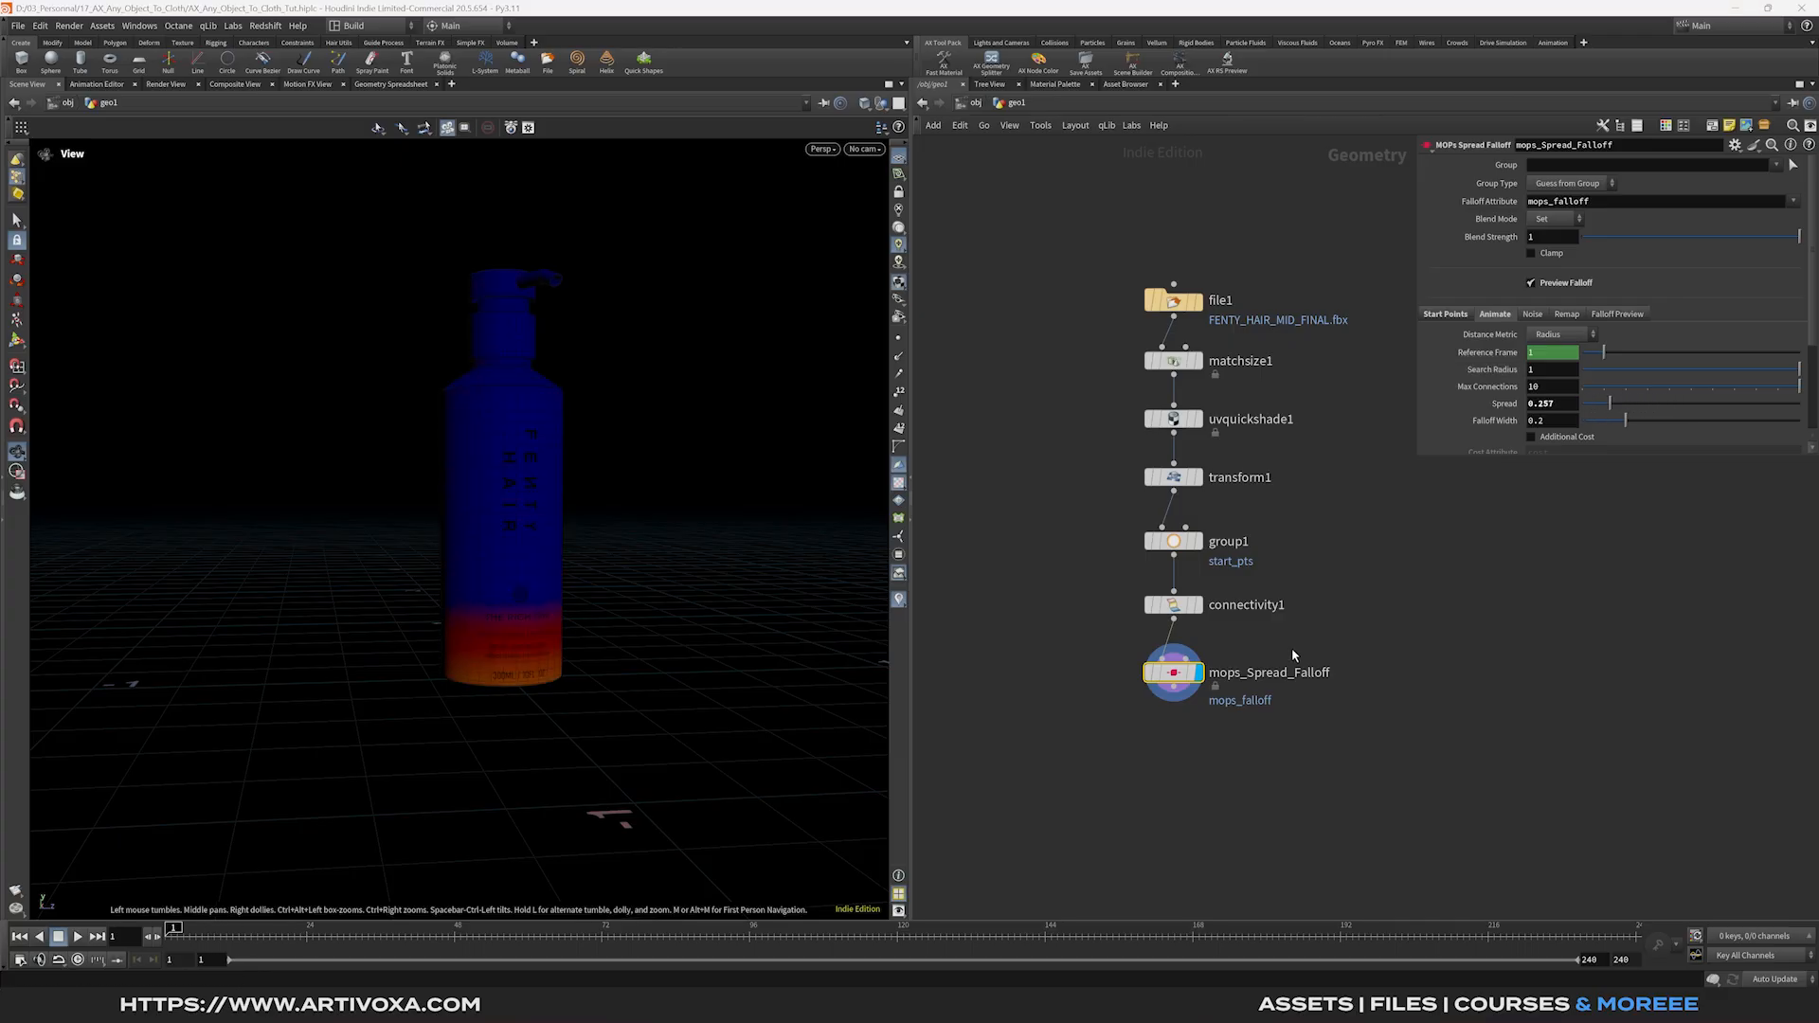
click(1563, 409)
text(1.13)
key(Return)
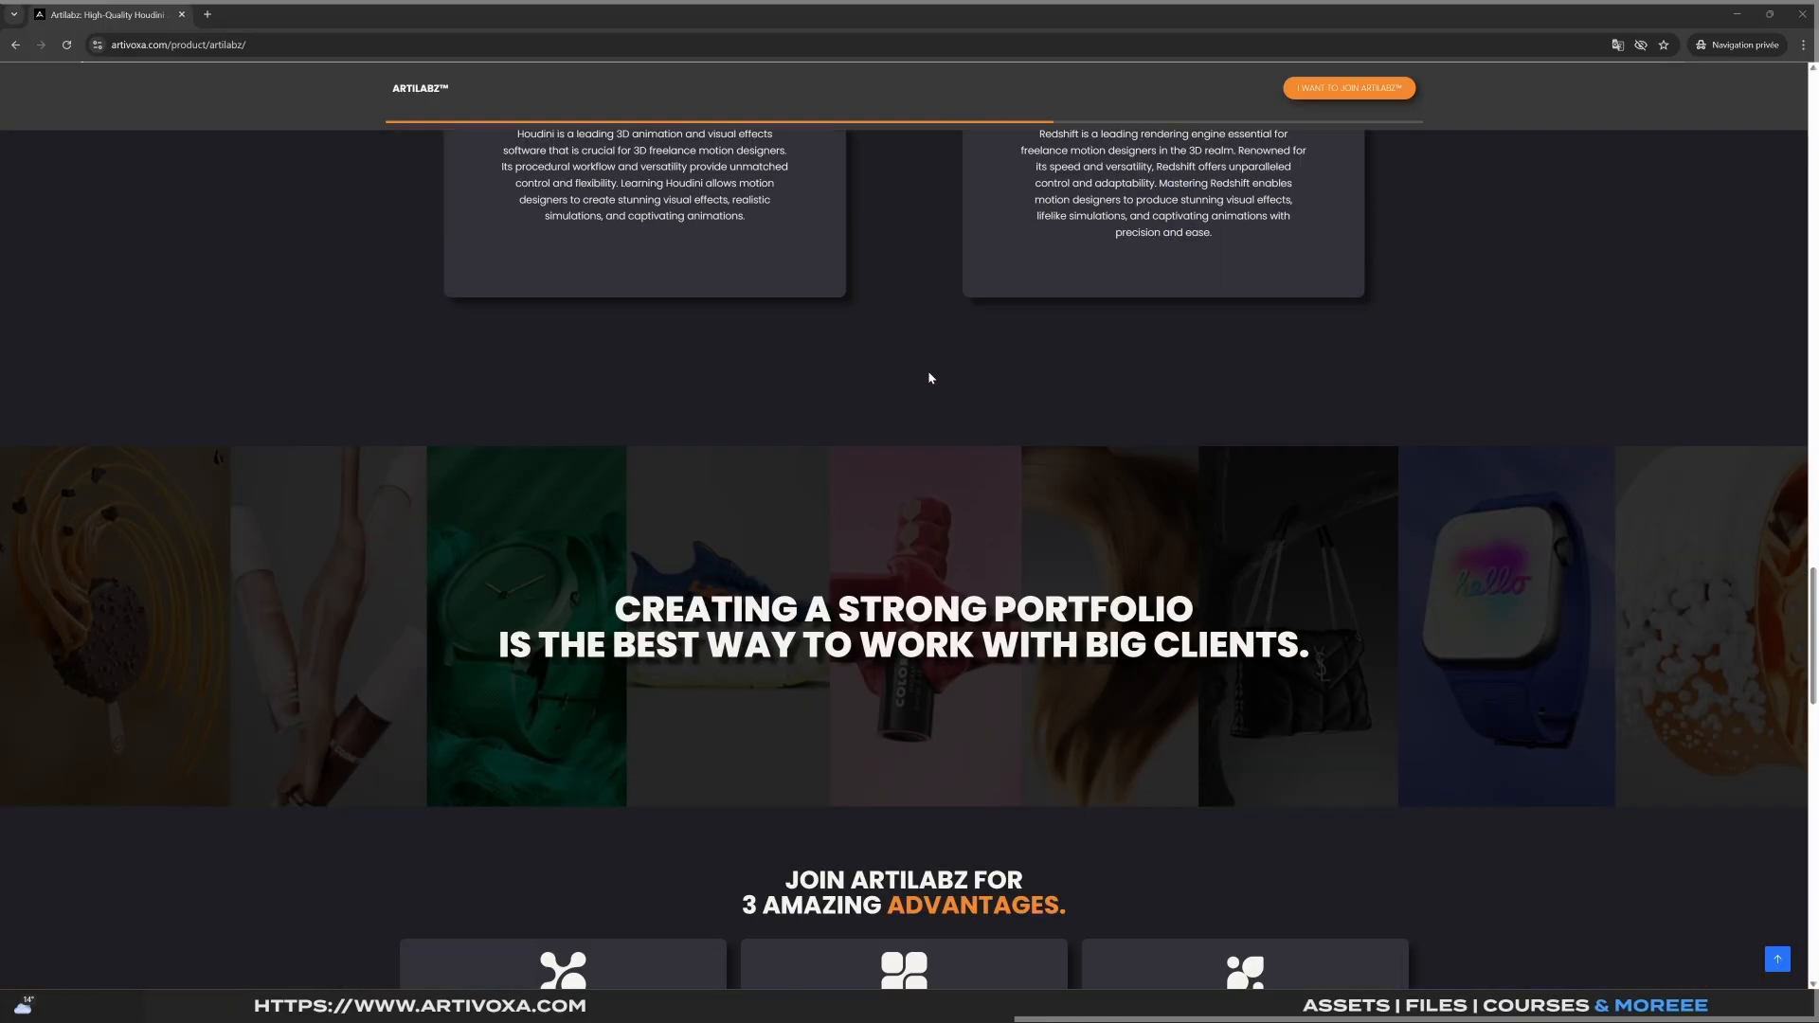
scroll(928, 377, down, 15)
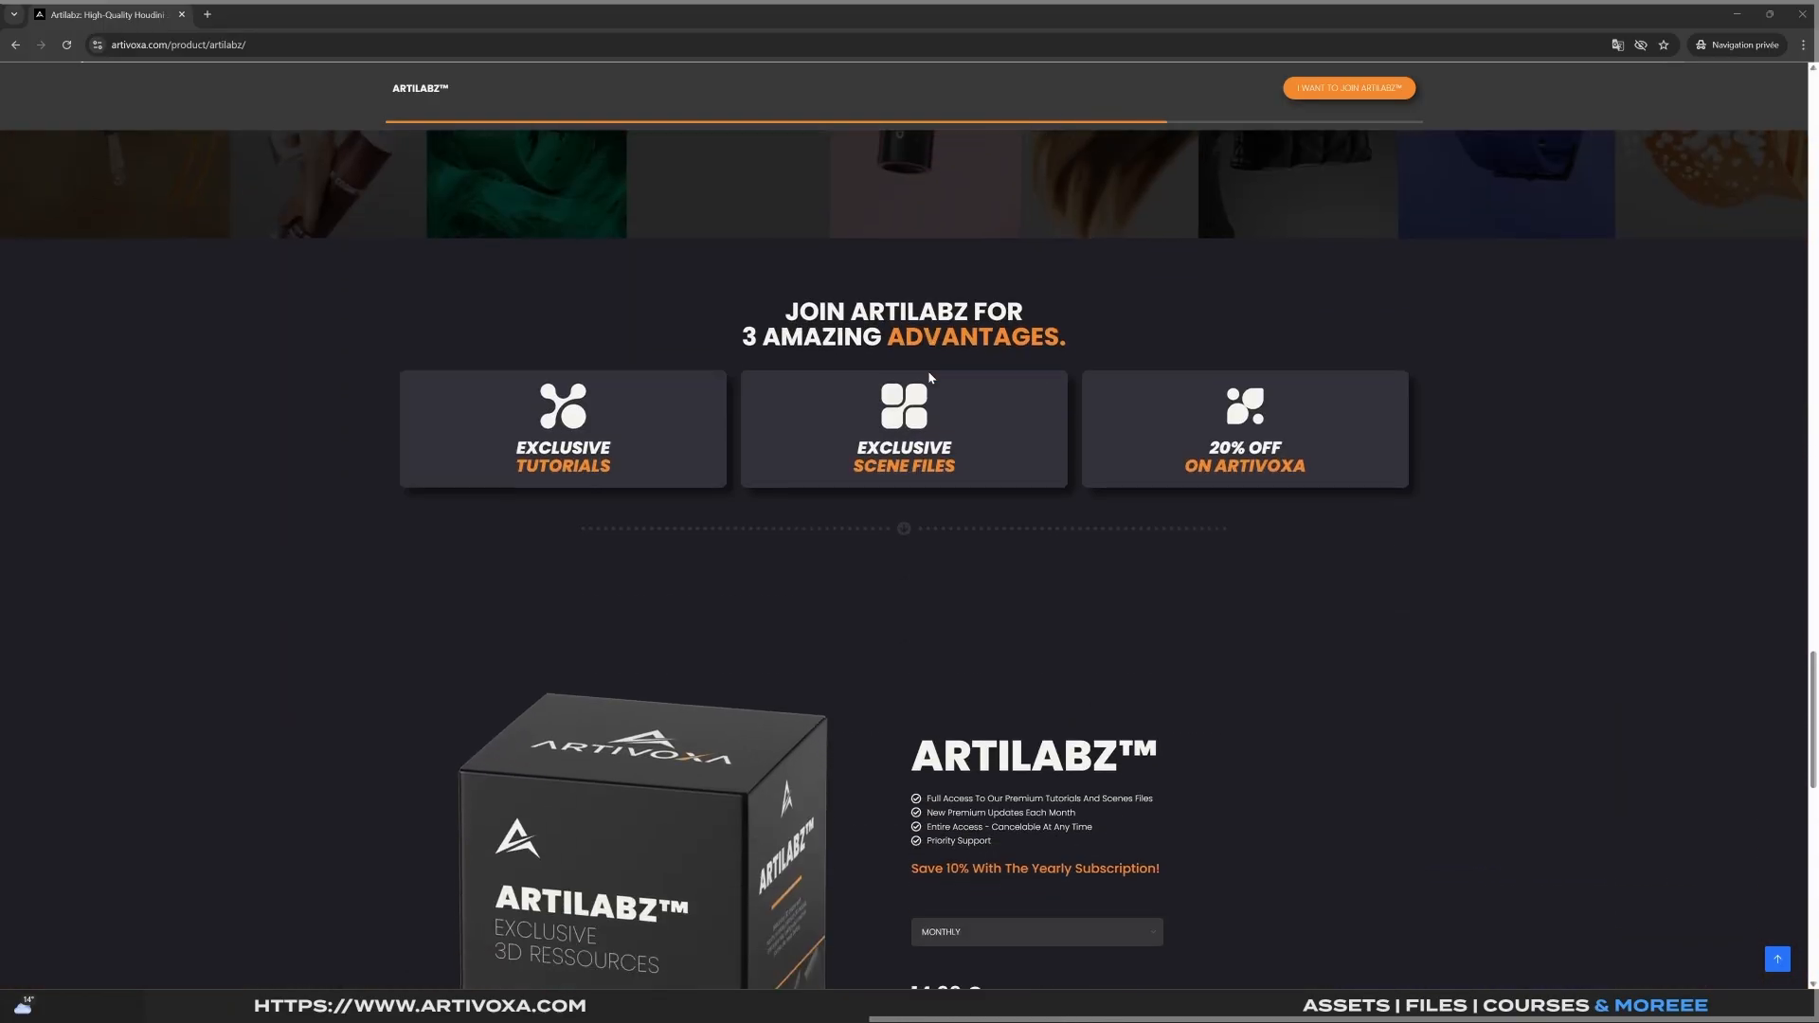
click(1102, 515)
click(1117, 560)
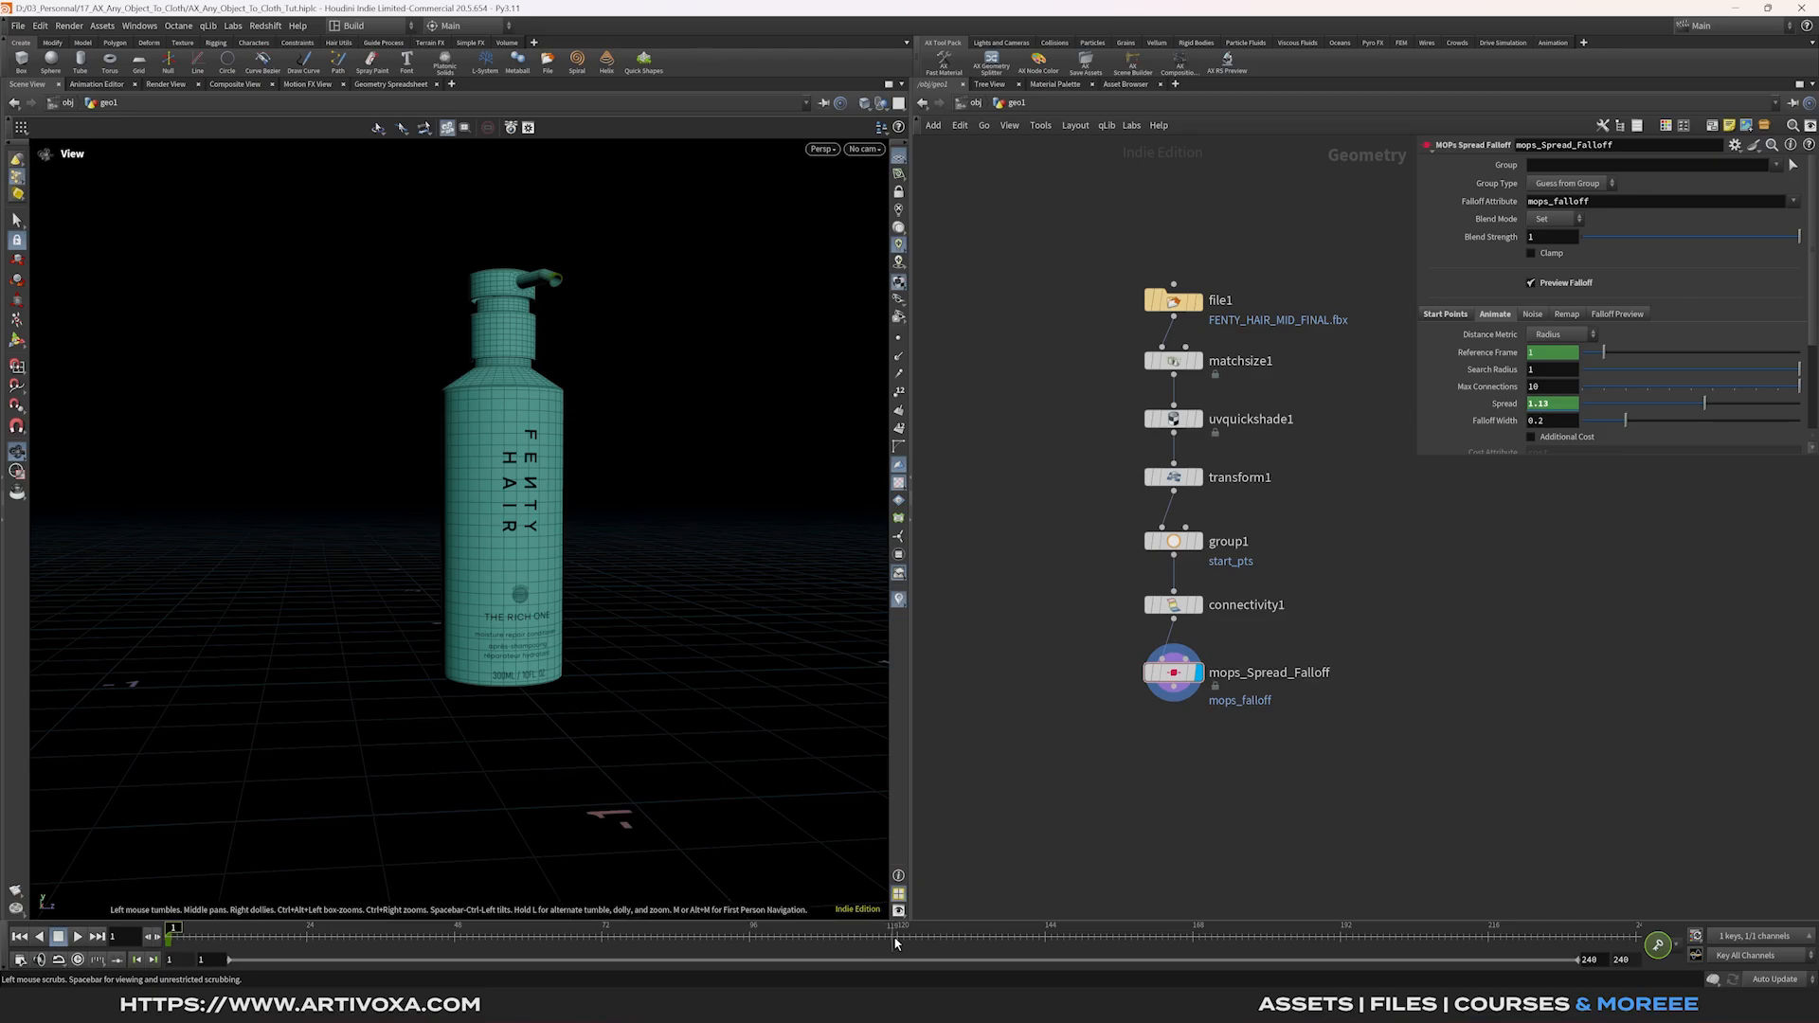
Set the falloff's Spread to 0 and keyframe it at frame 120.
drag(1628, 406, 1581, 409)
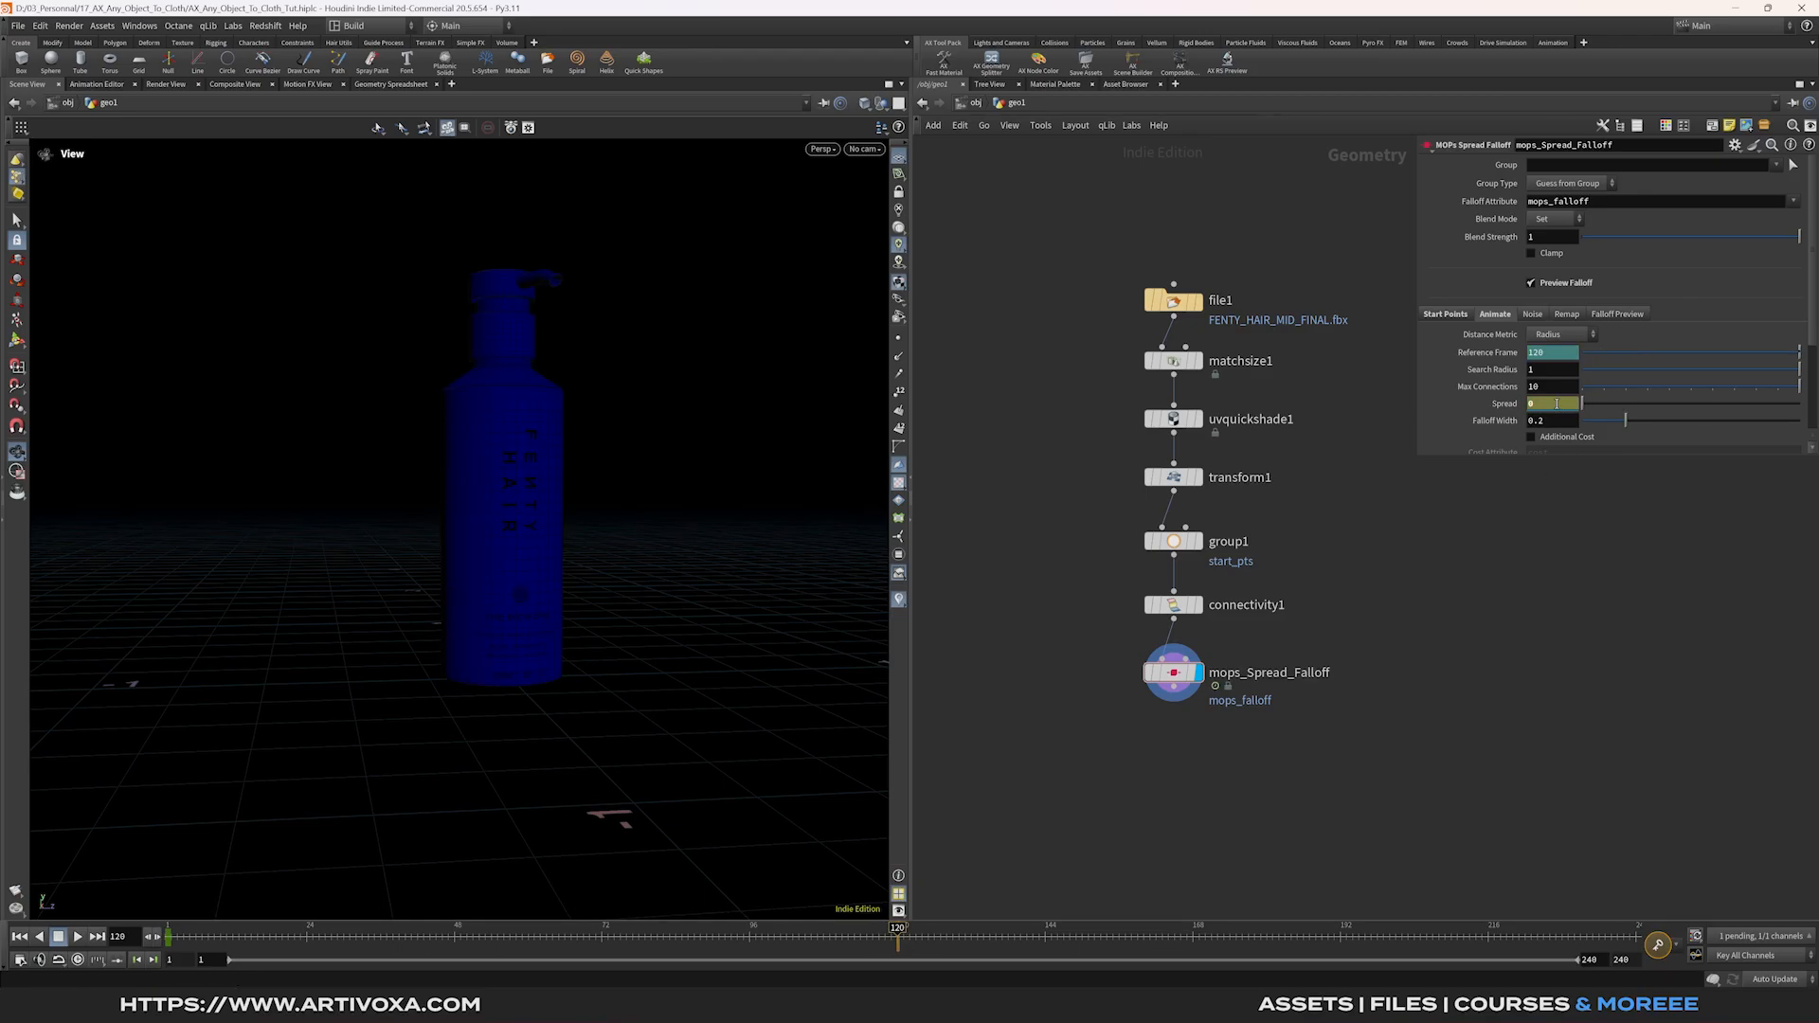
alt+click(1560, 406)
drag(1072, 730, 1381, 637)
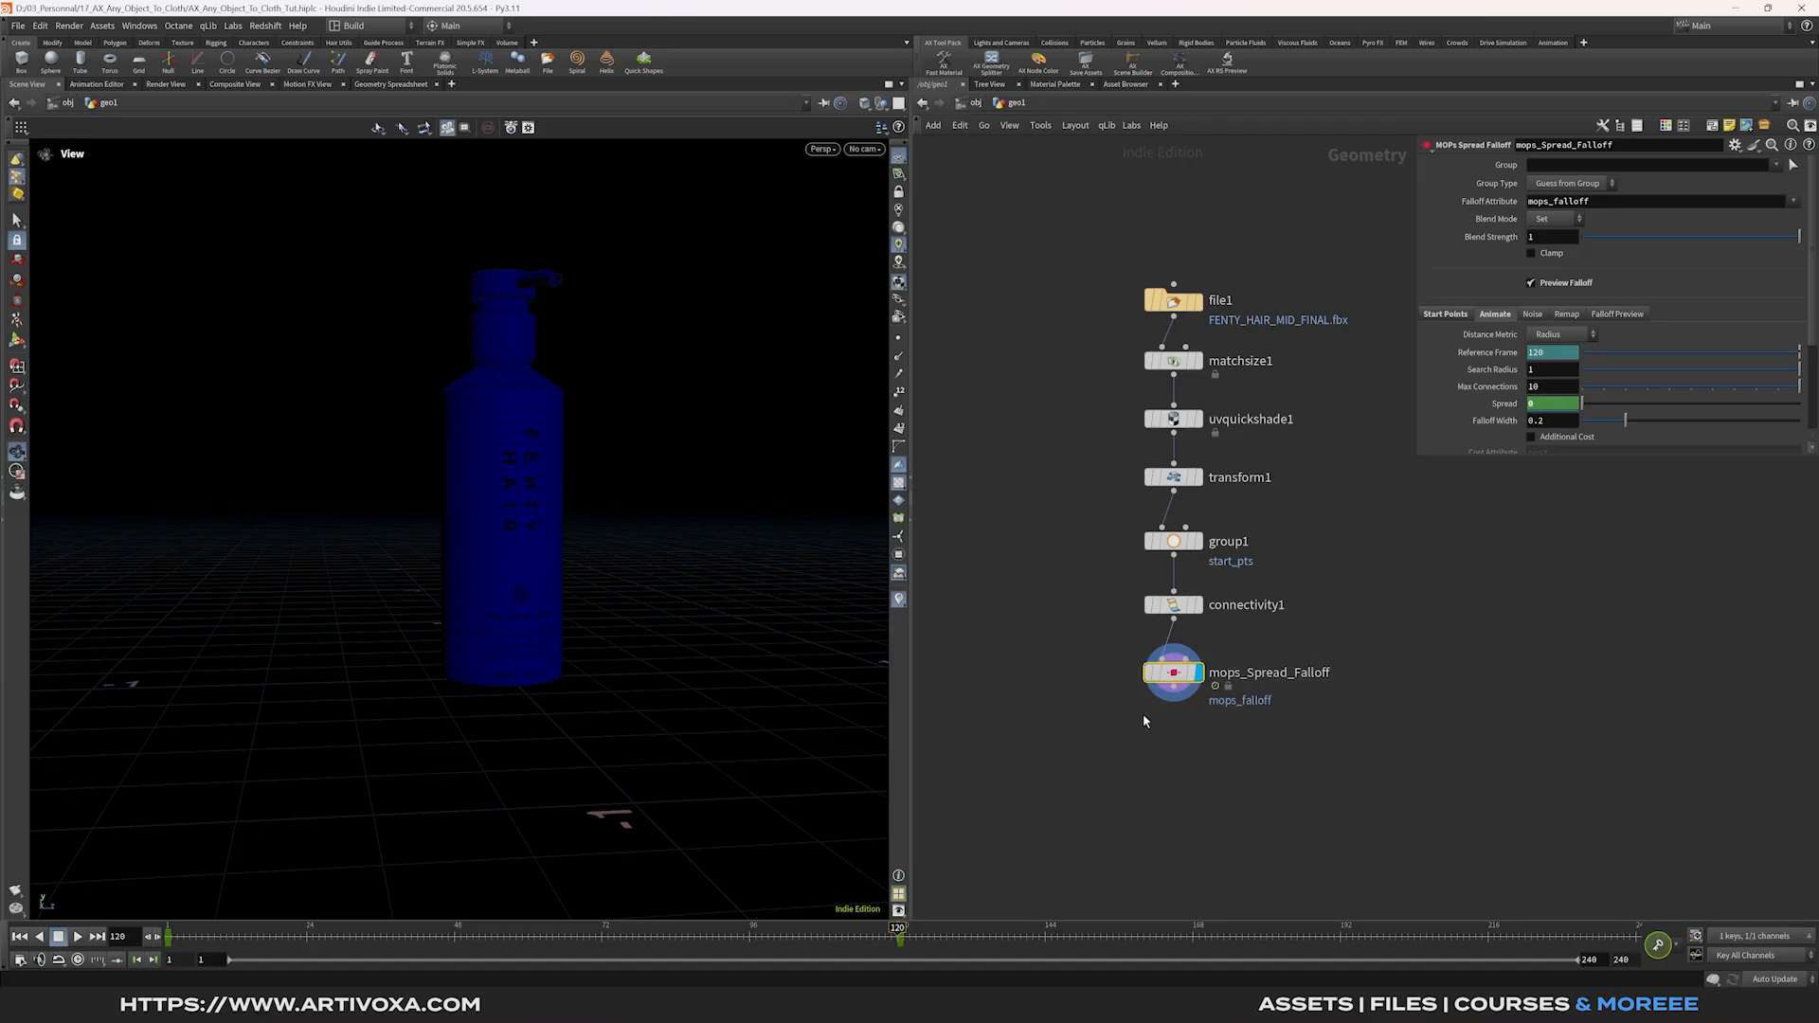
Change the Spread keyframes' interpolation to linear() in the Animation Editor and return to the scene view.
click(98, 84)
key(h)
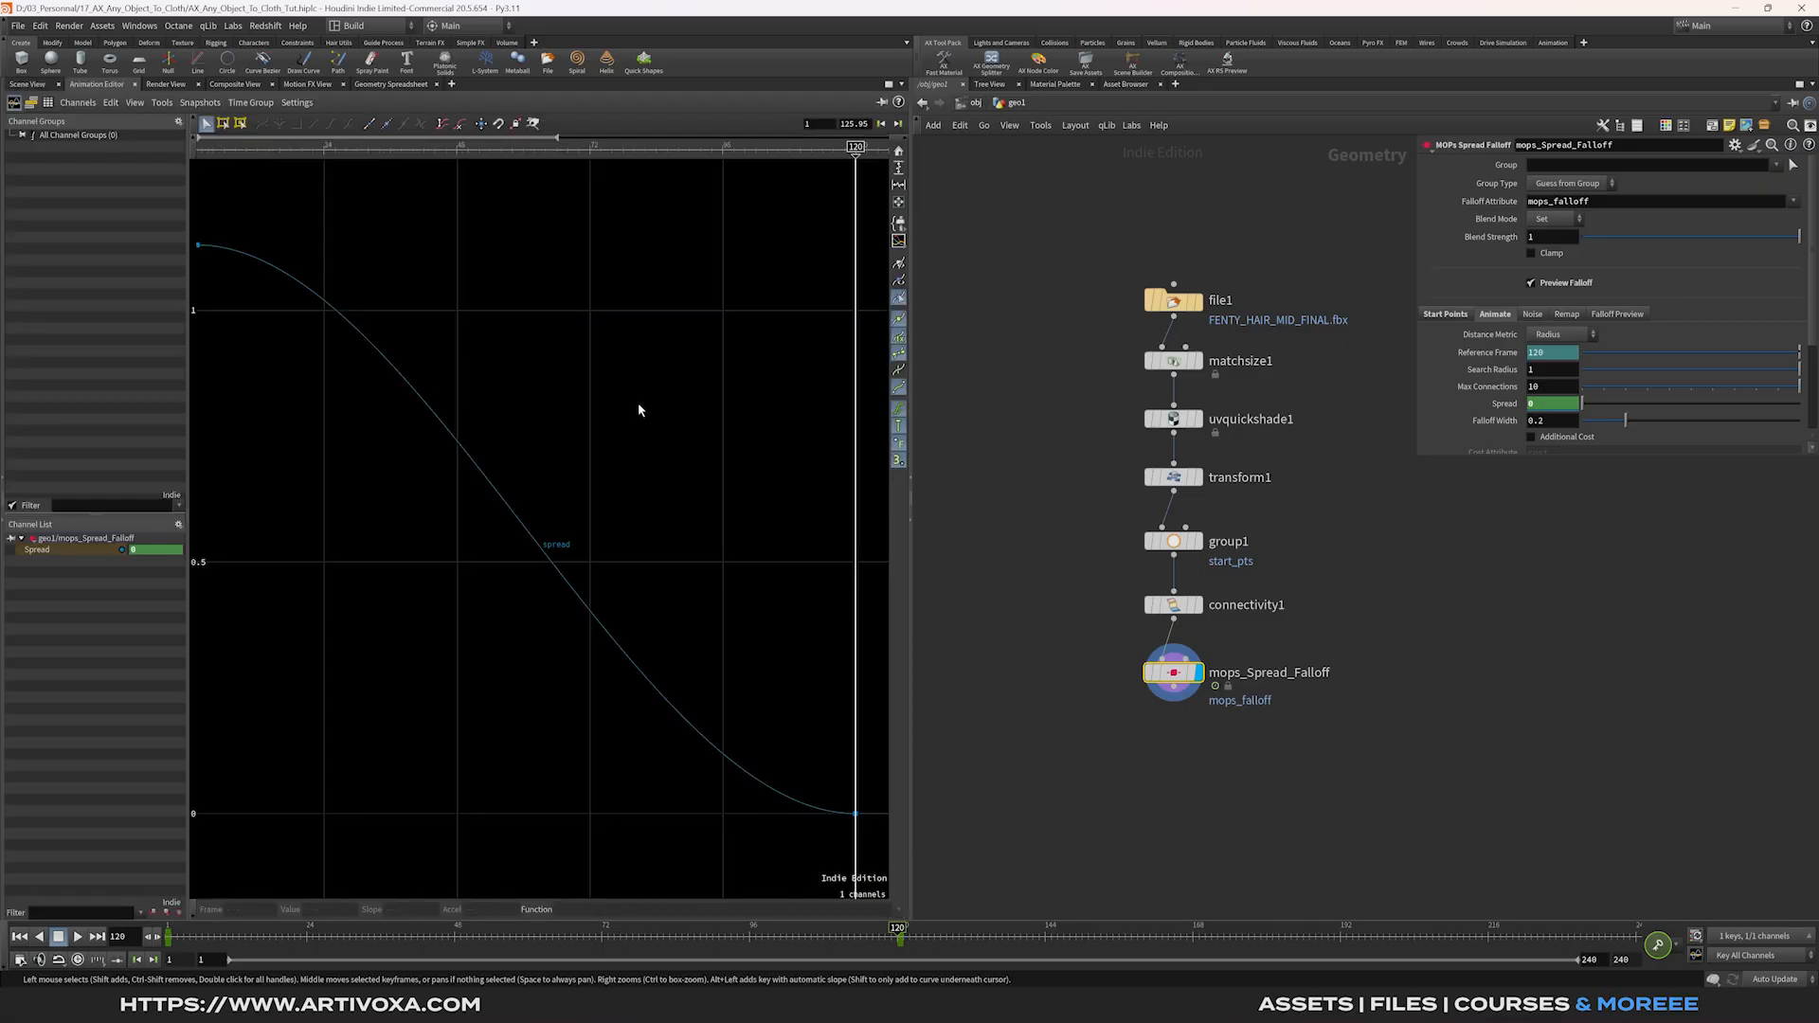
drag(874, 182, 190, 905)
click(575, 909)
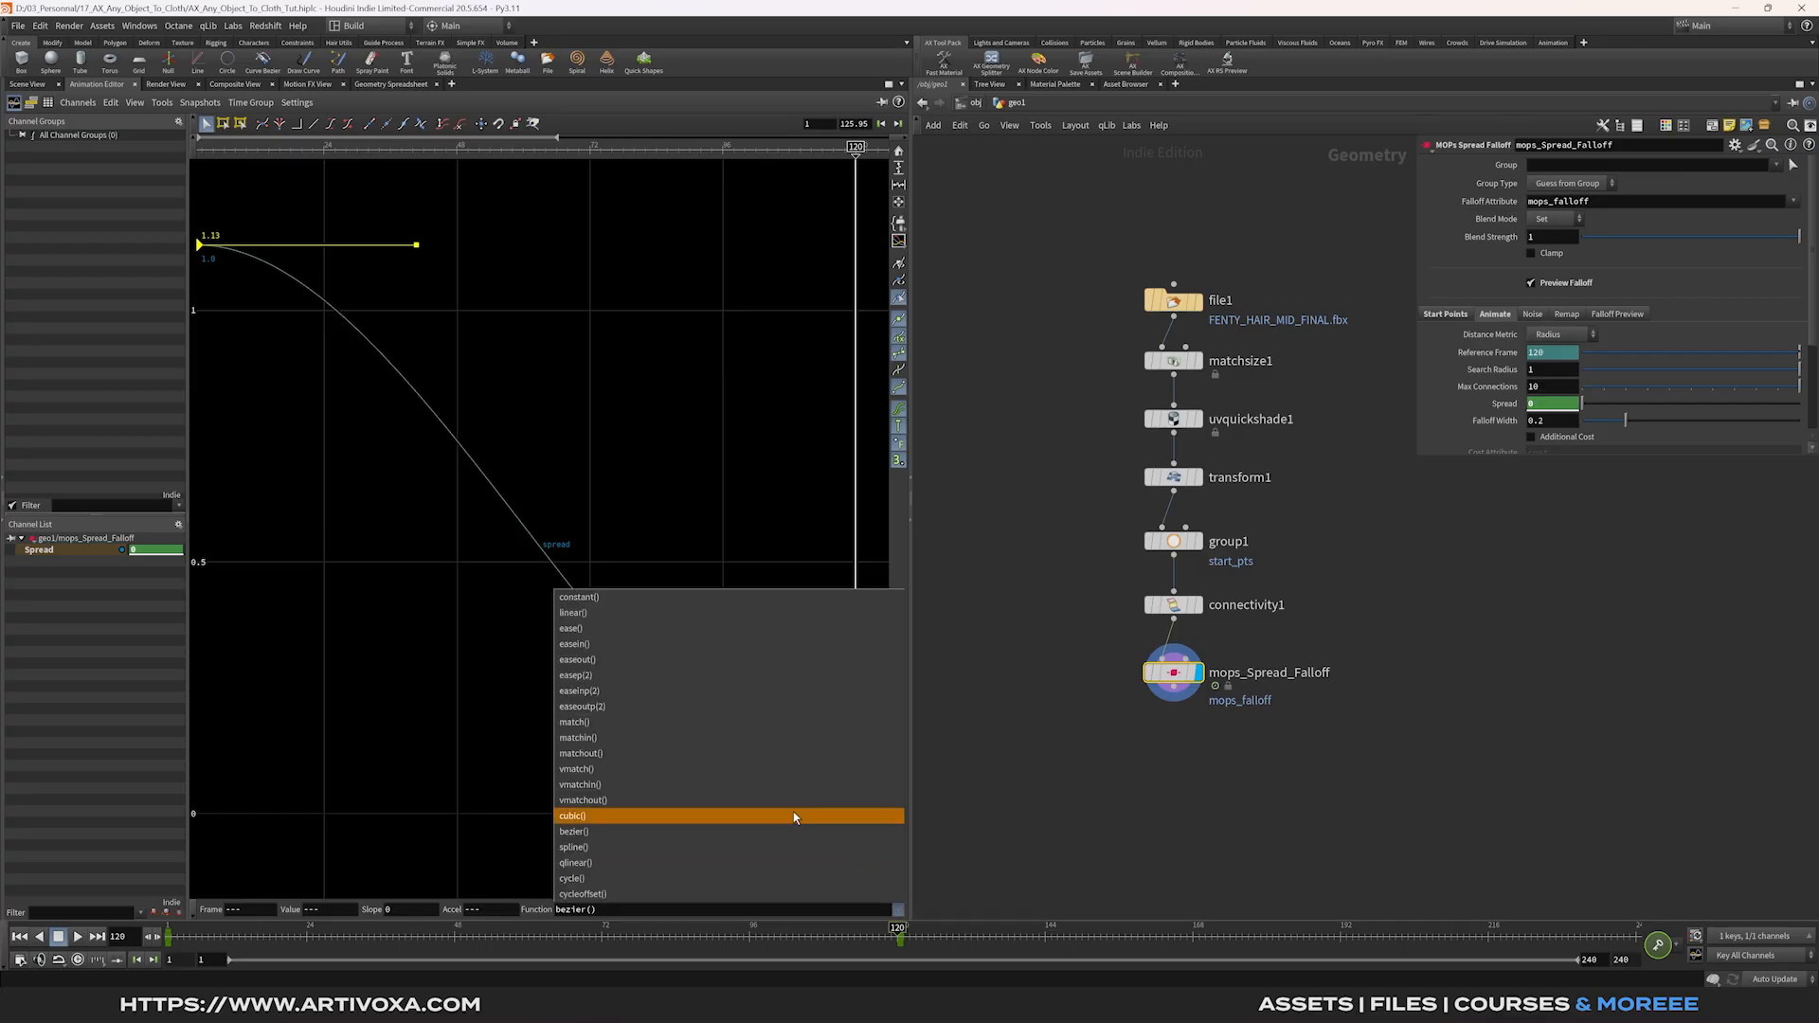
click(607, 629)
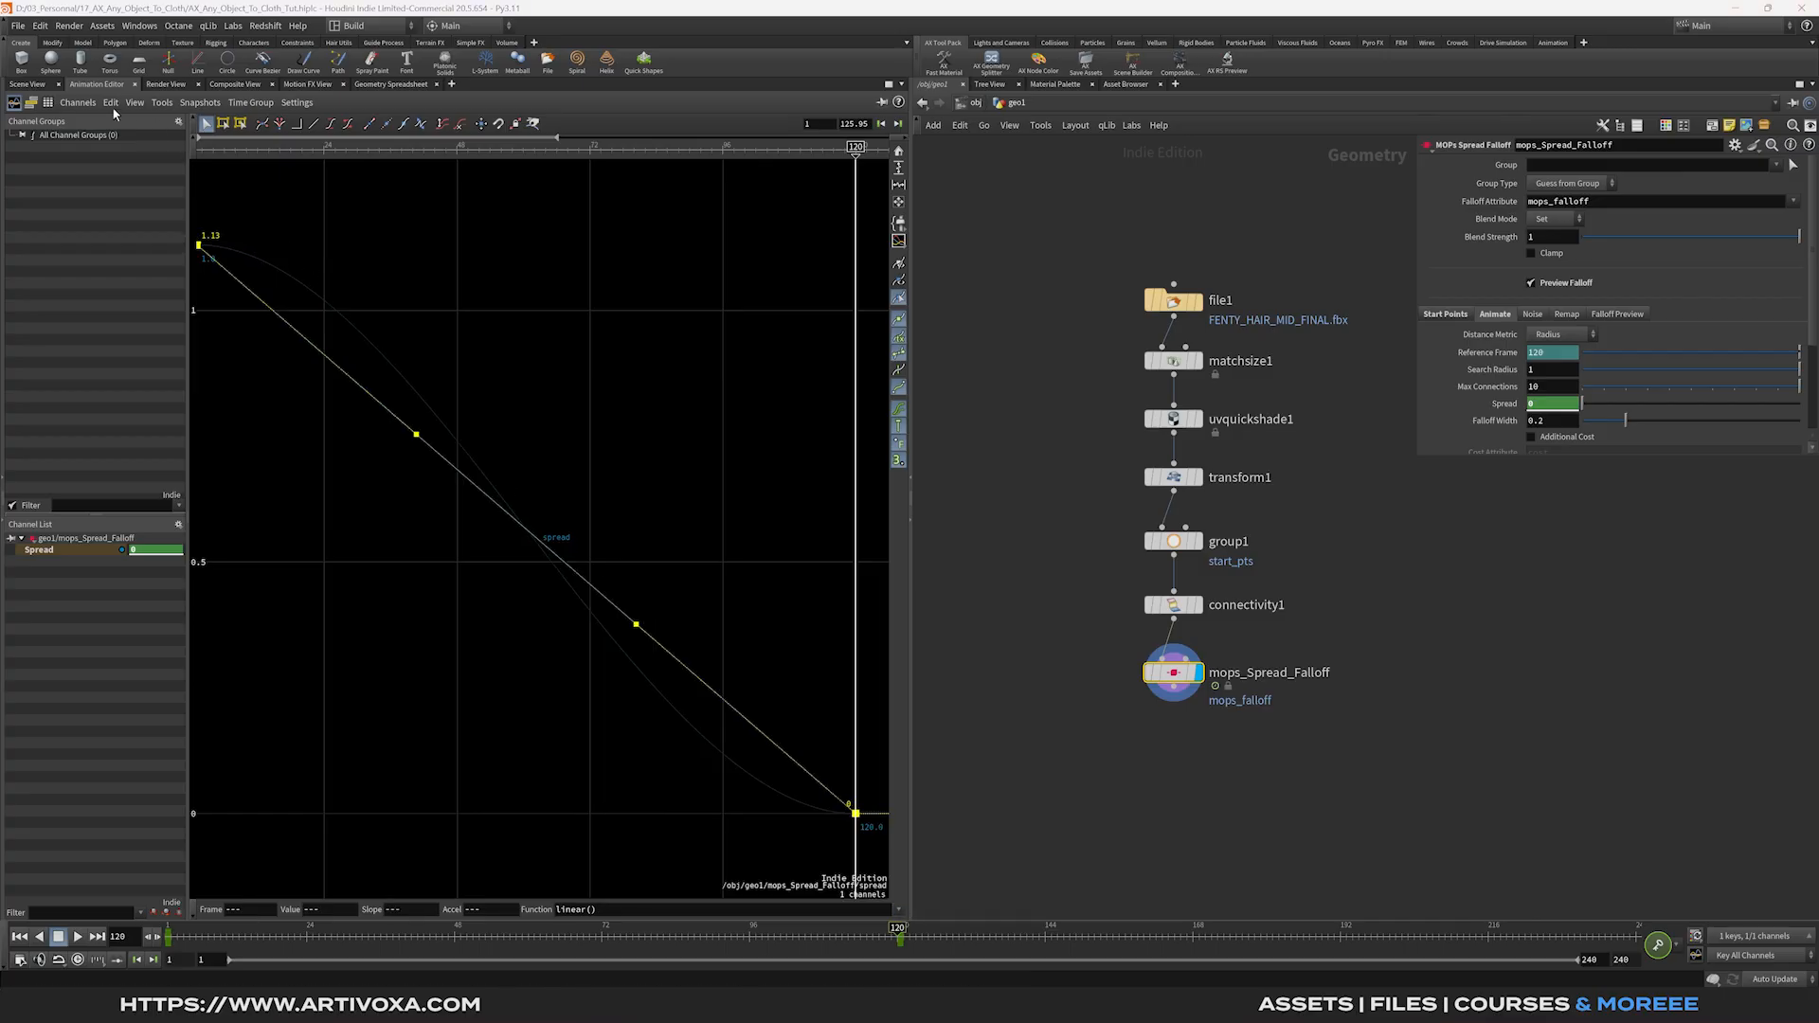
click(34, 85)
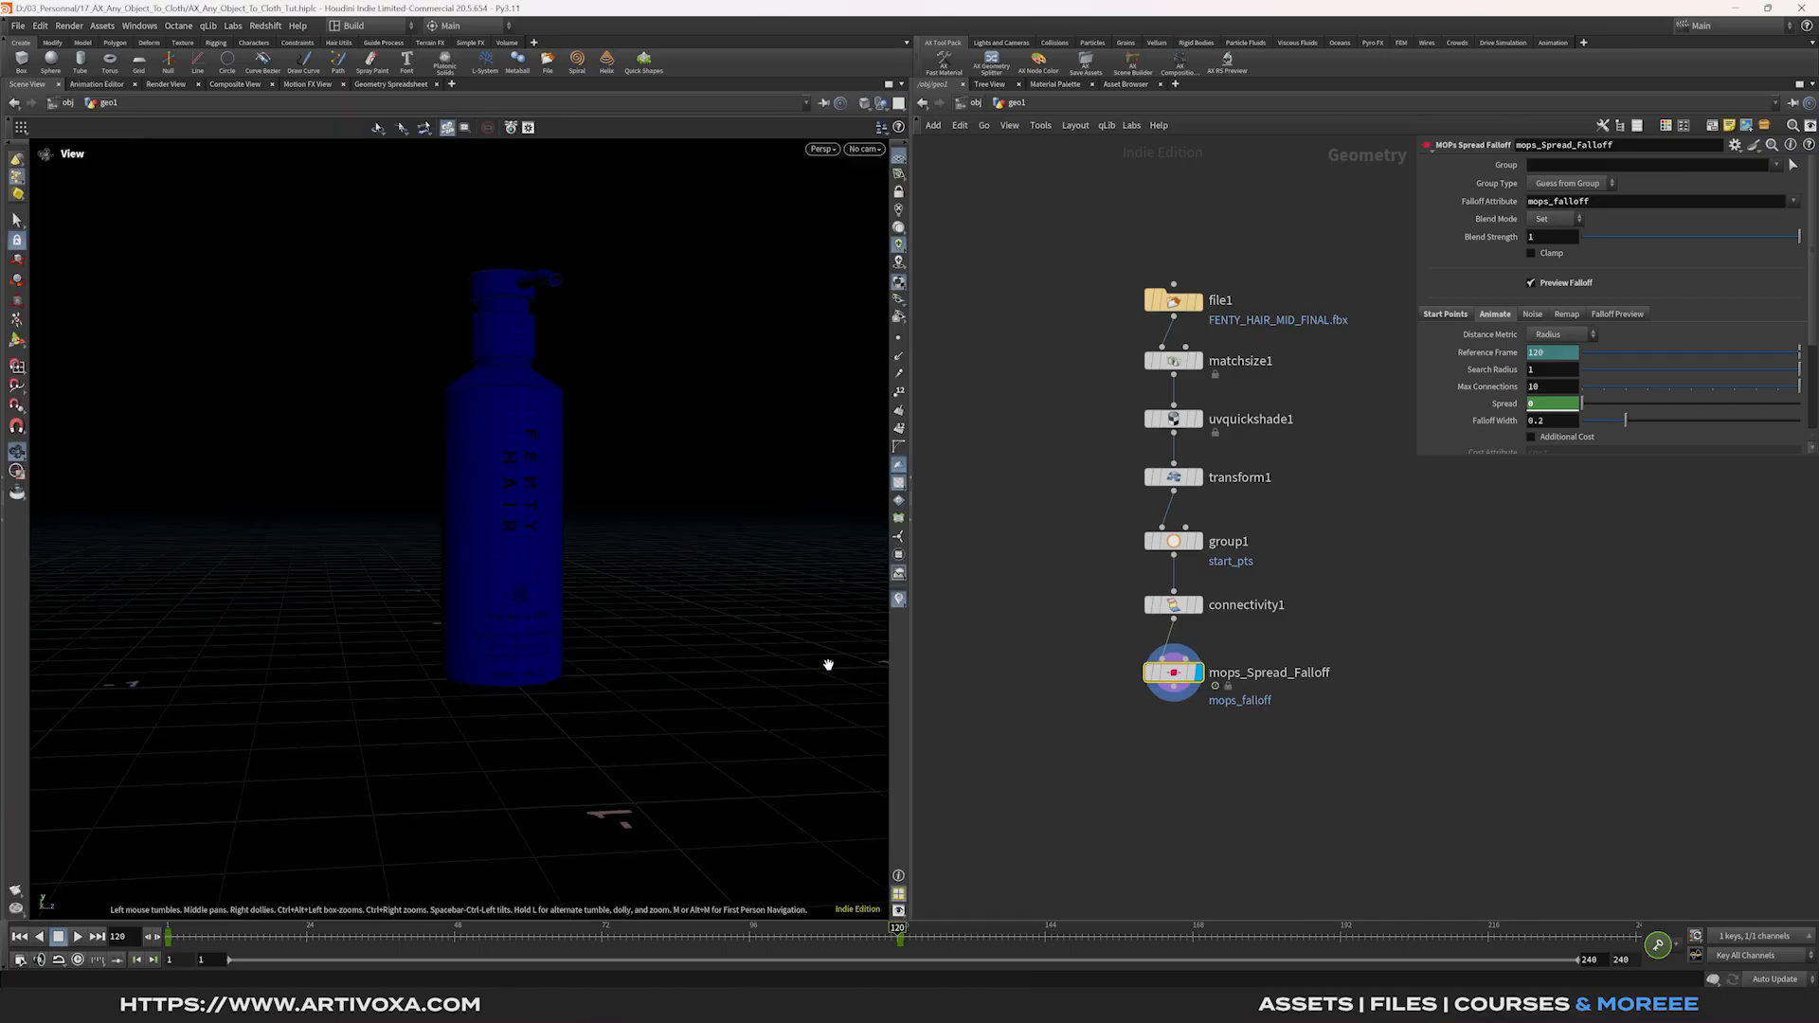
Add a MOPs Remap Falloff node below the Spread Falloff, display it and enable Preview Falloff.
scroll(1184, 642, up, 2)
key(Tab)
text(mops rem)
key(Return)
click(1183, 642)
click(1214, 610)
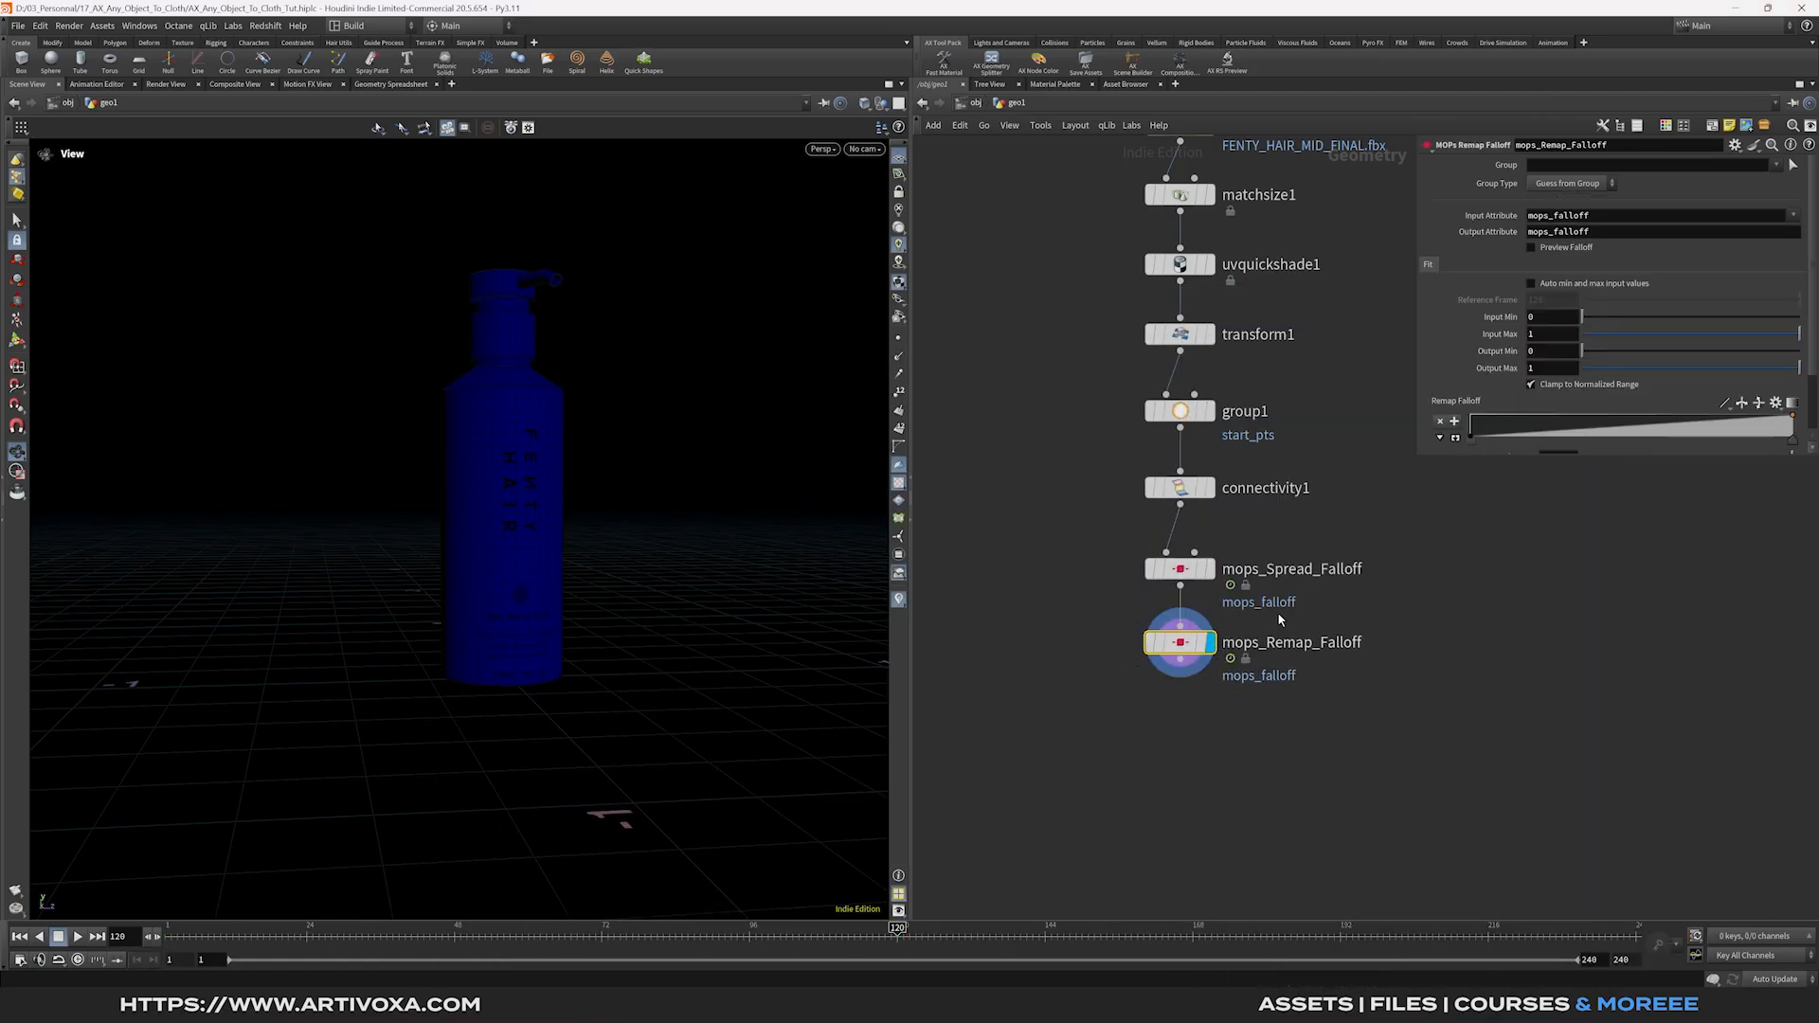
click(1531, 247)
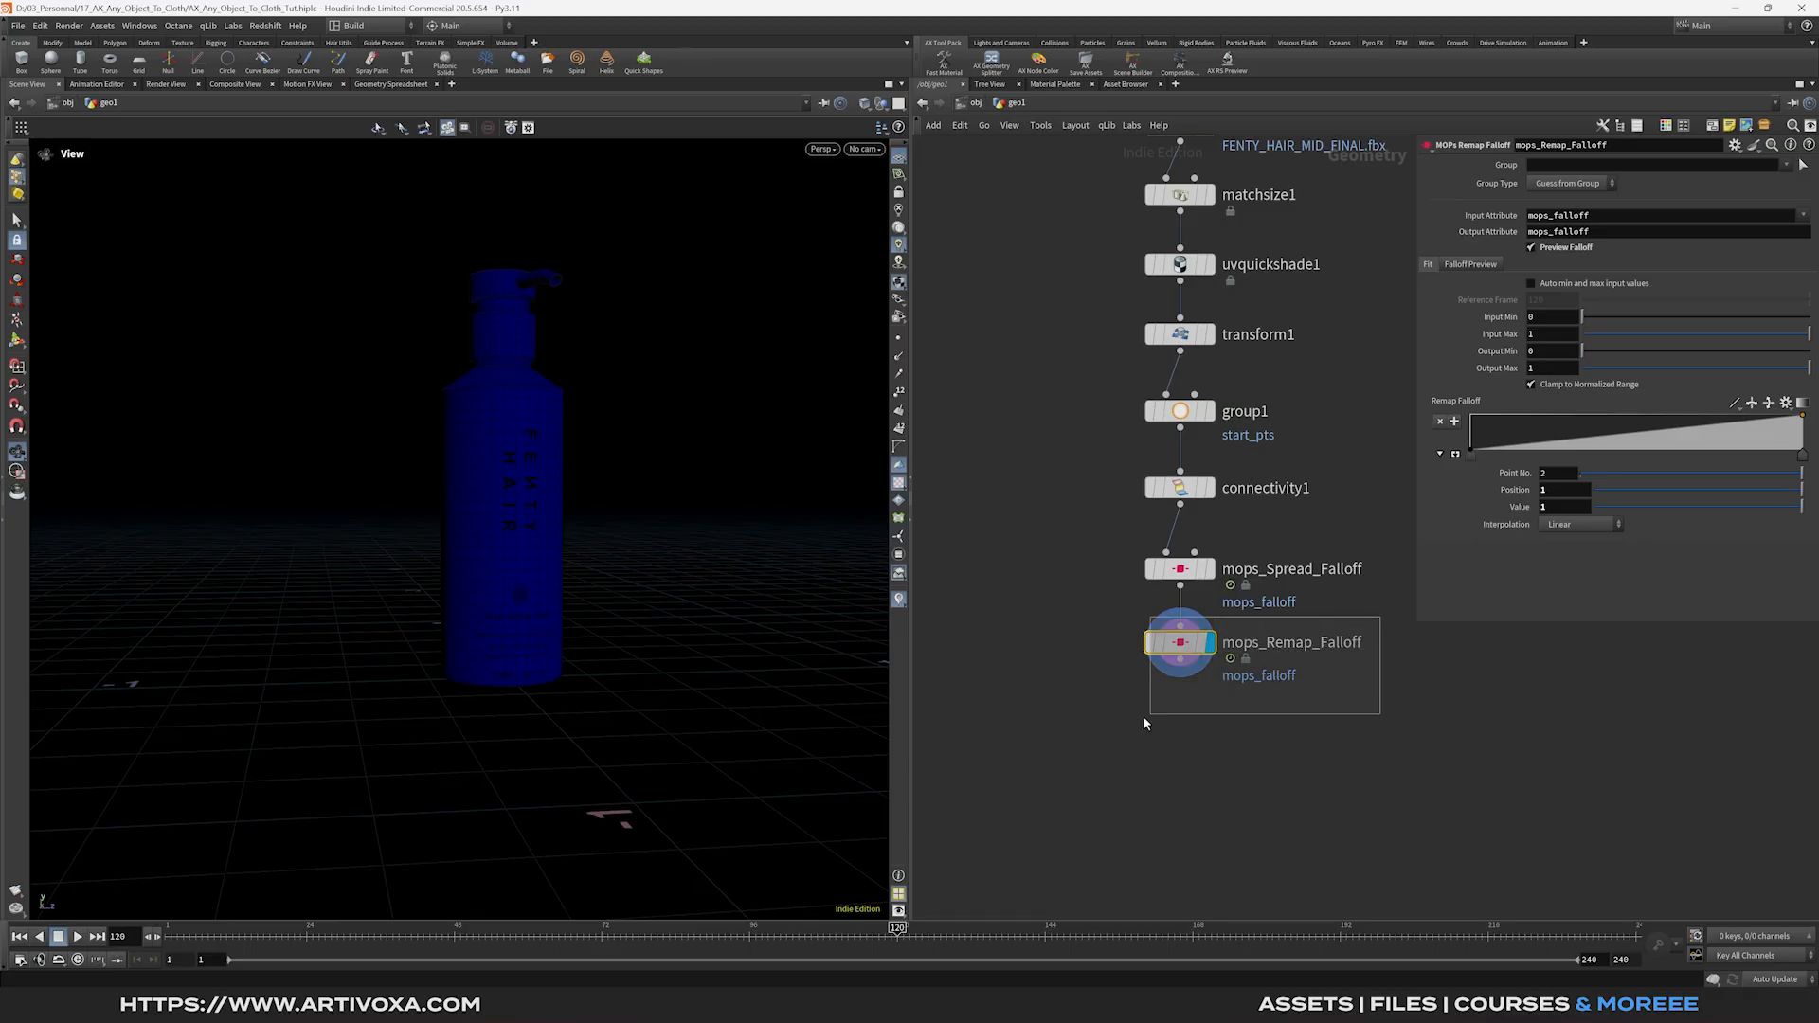
Reverse the Remap Falloff ramp and scrub through the animation from frame 1 to check the falloff.
click(1754, 405)
drag(239, 933, 172, 933)
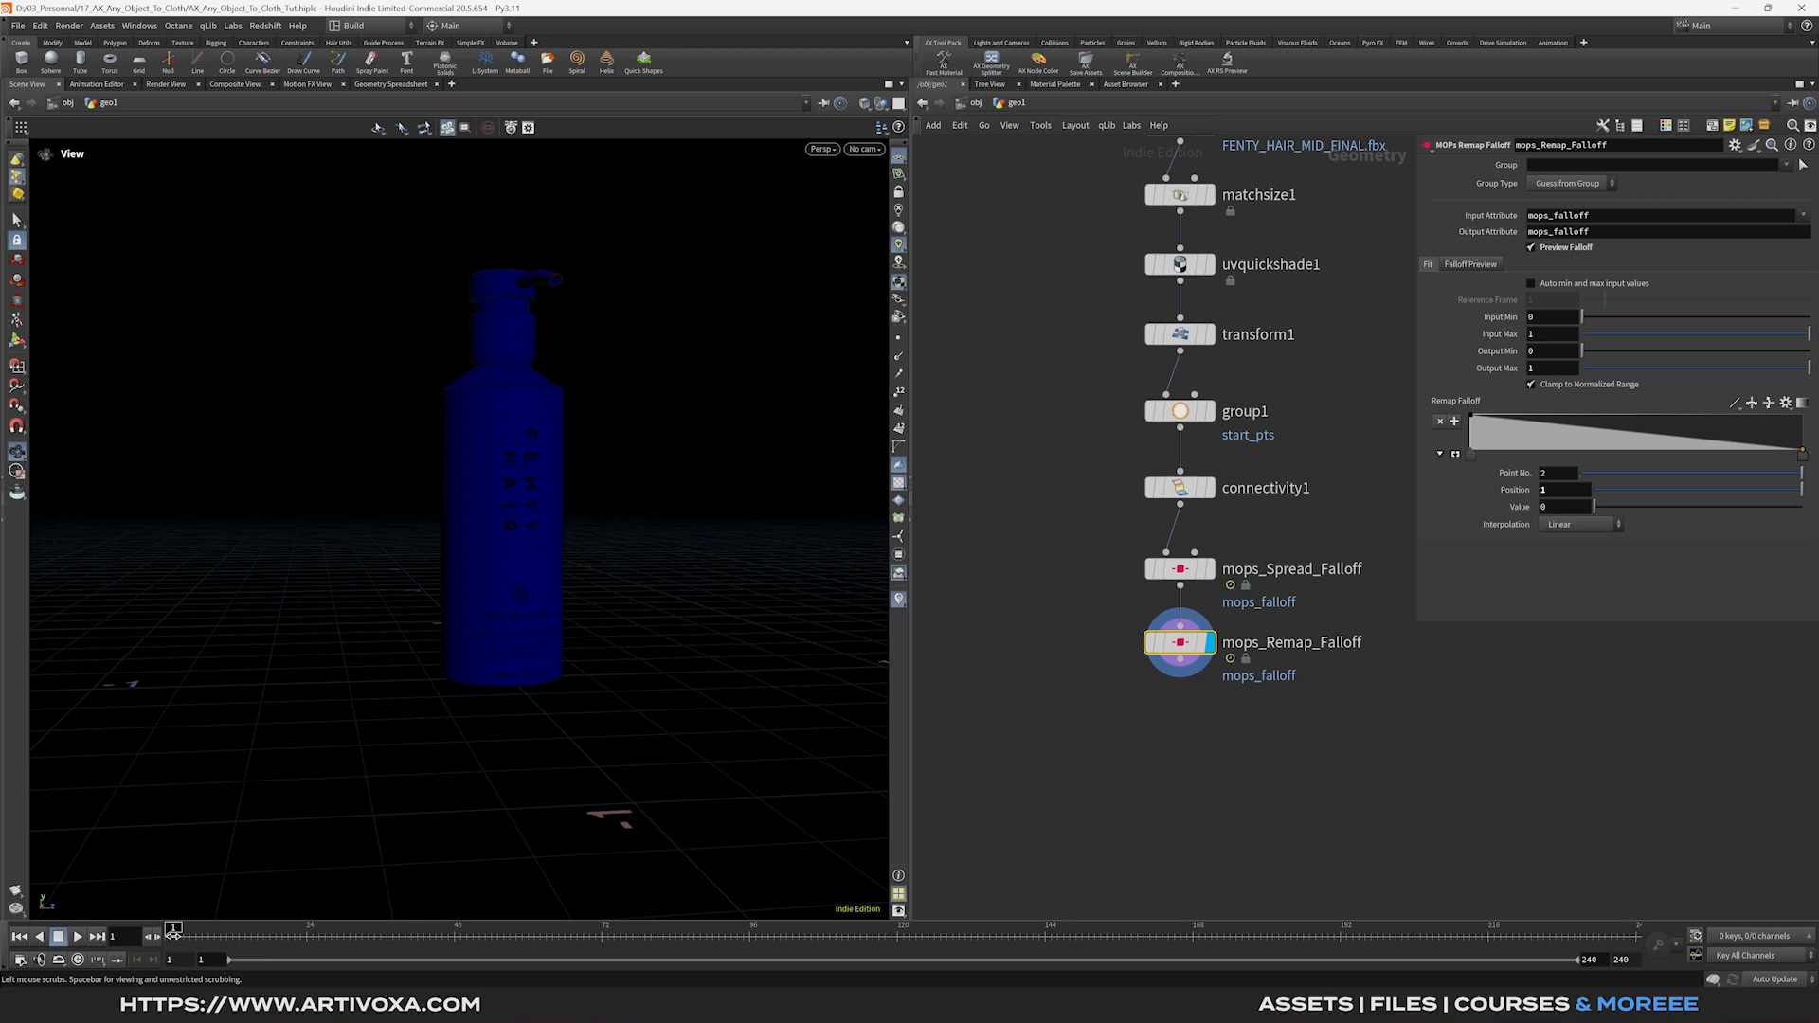
drag(177, 929, 559, 938)
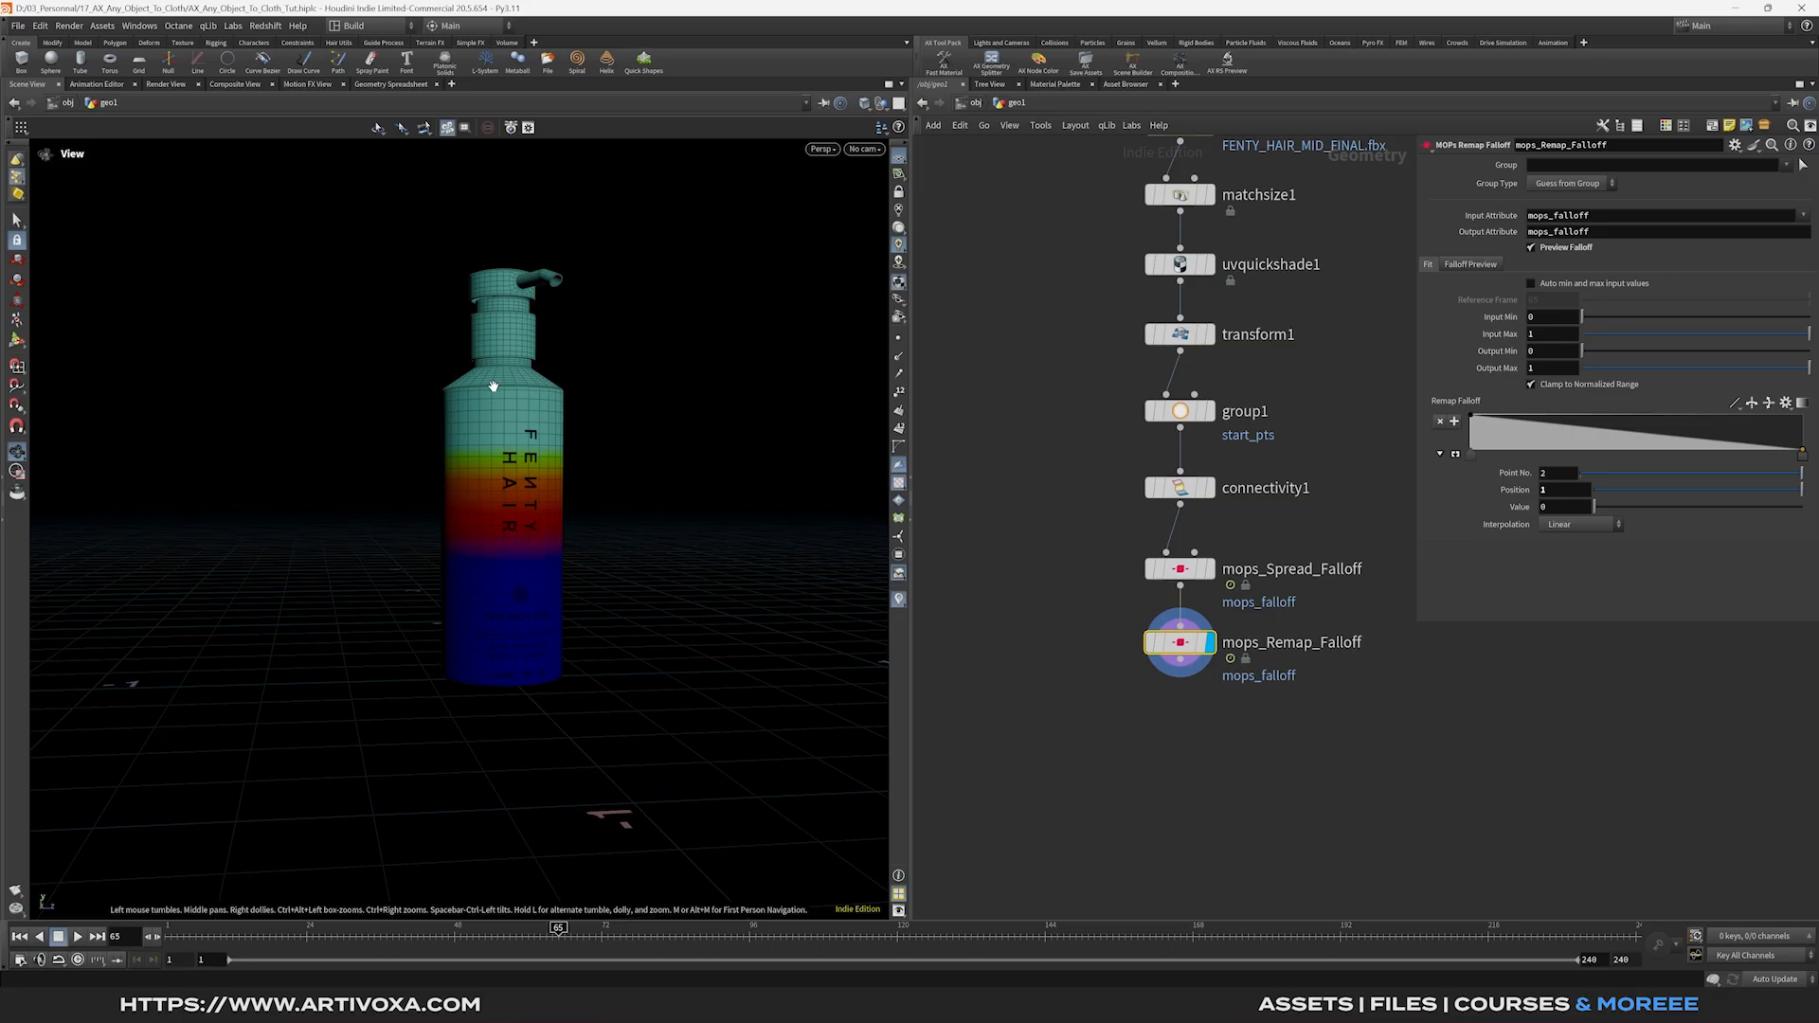
drag(559, 936, 791, 933)
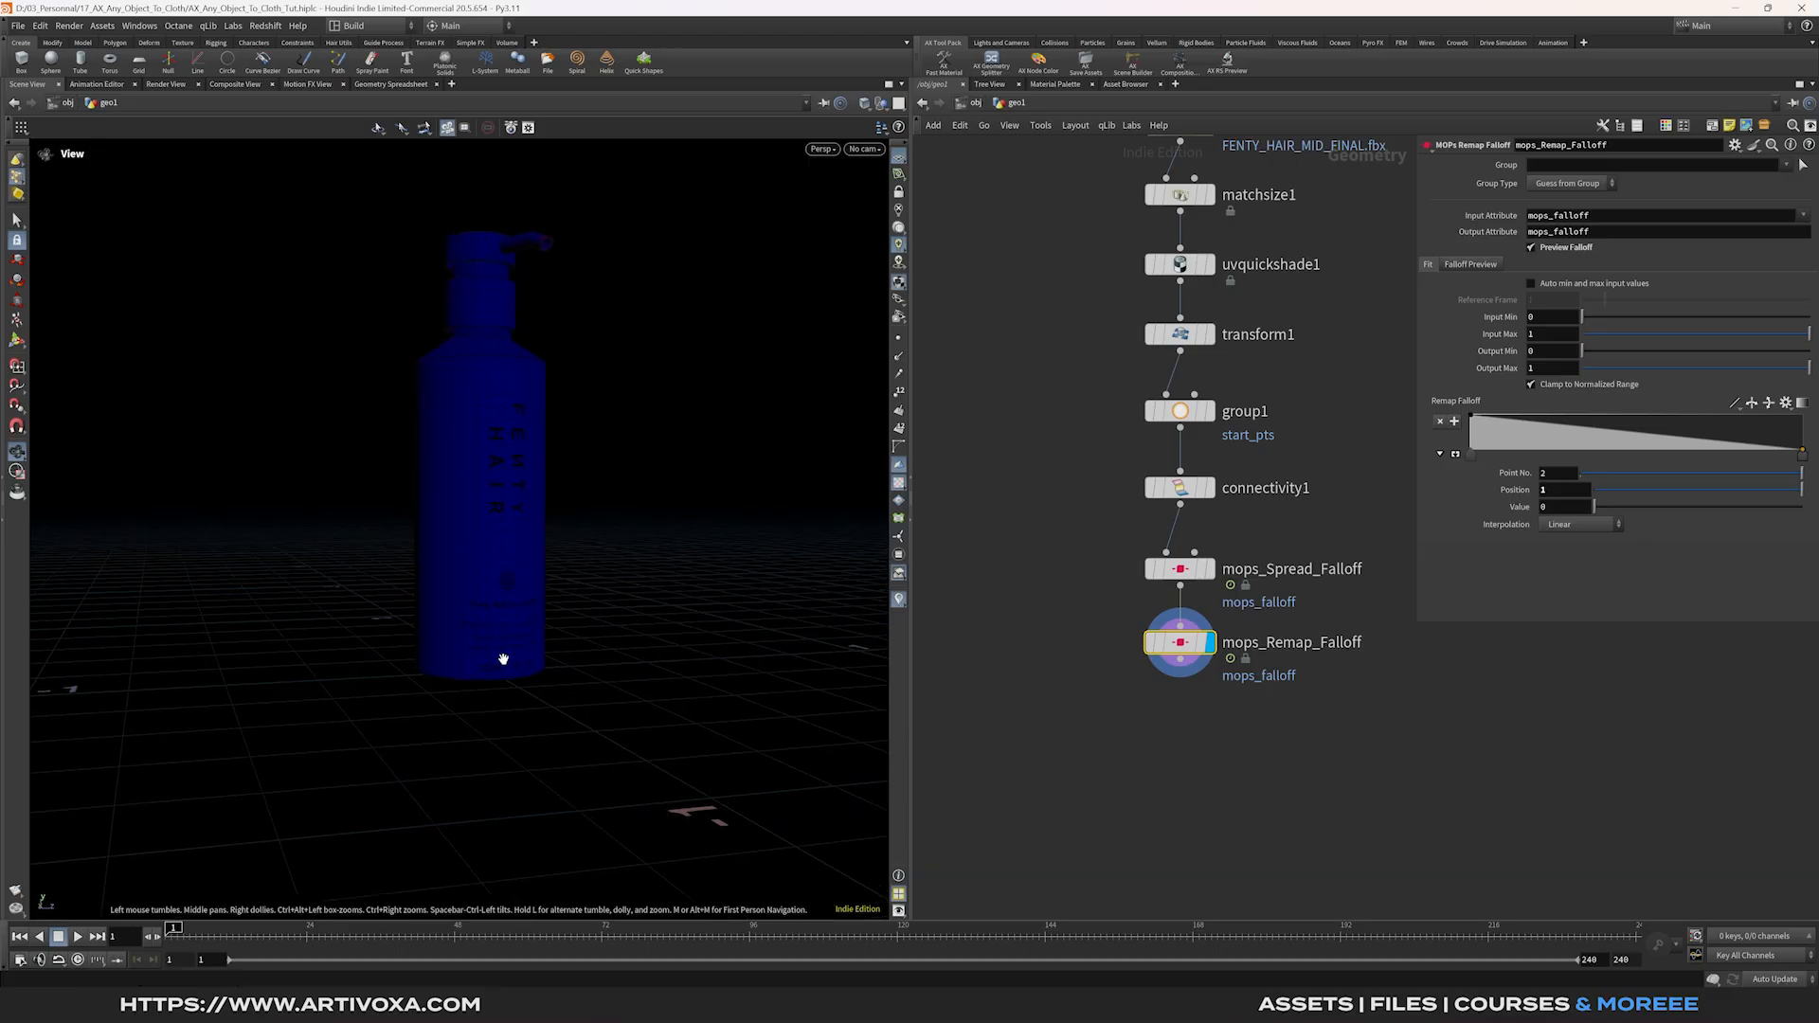
Add a Transform node below the Remap Falloff and set its Y translation to 0.005.
scroll(504, 657, up, 1)
scroll(503, 658, down, 1)
scroll(503, 658, up, 5)
drag(492, 653, 514, 642)
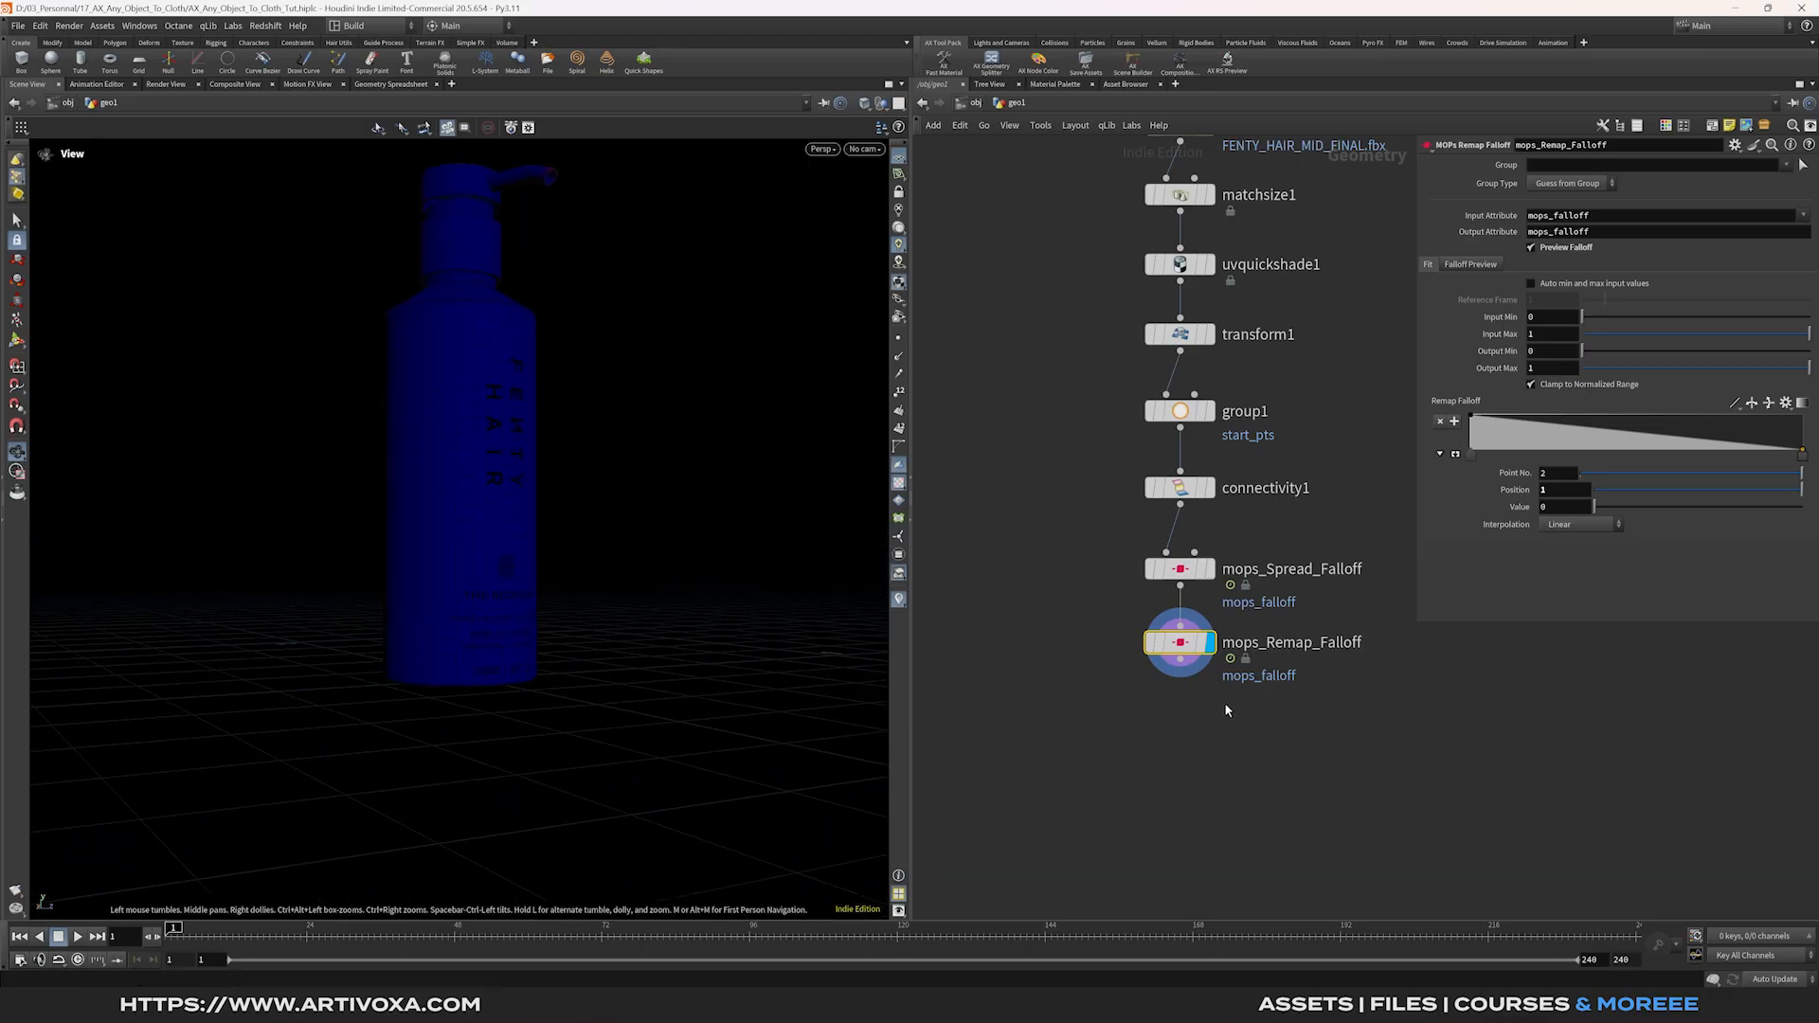
key(Tab)
text(tran)
key(Return)
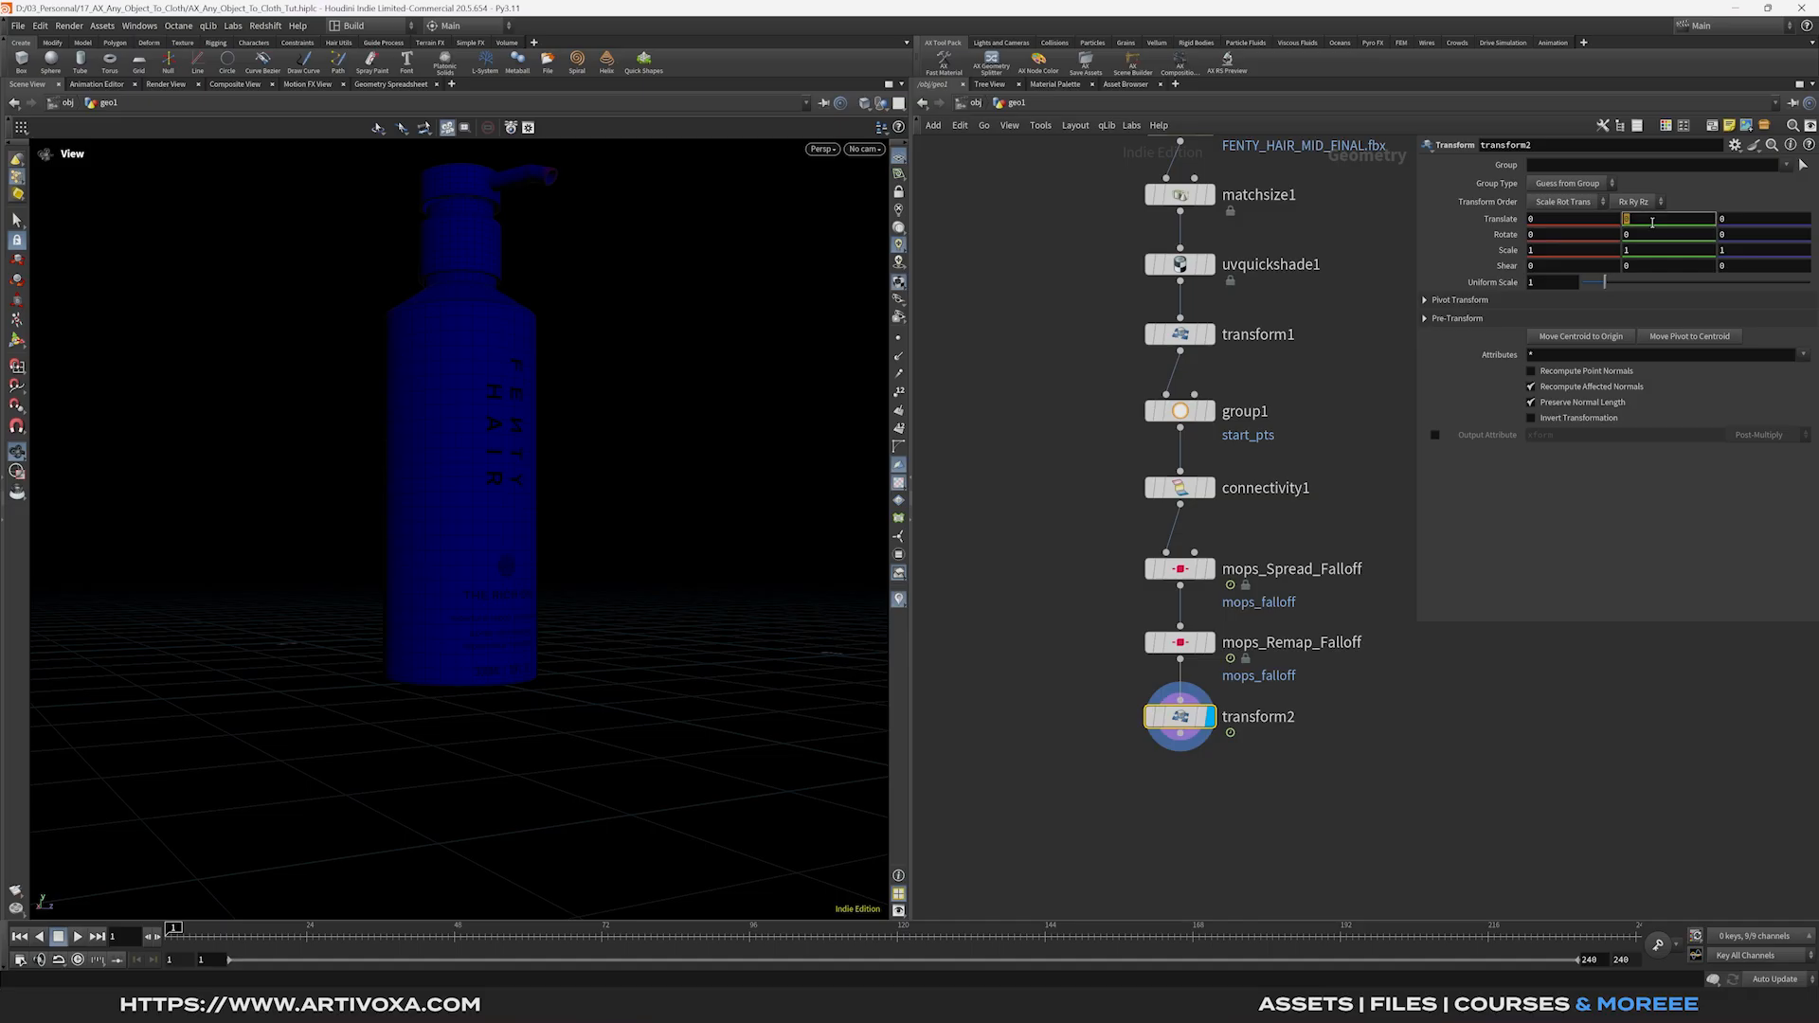
key(Return)
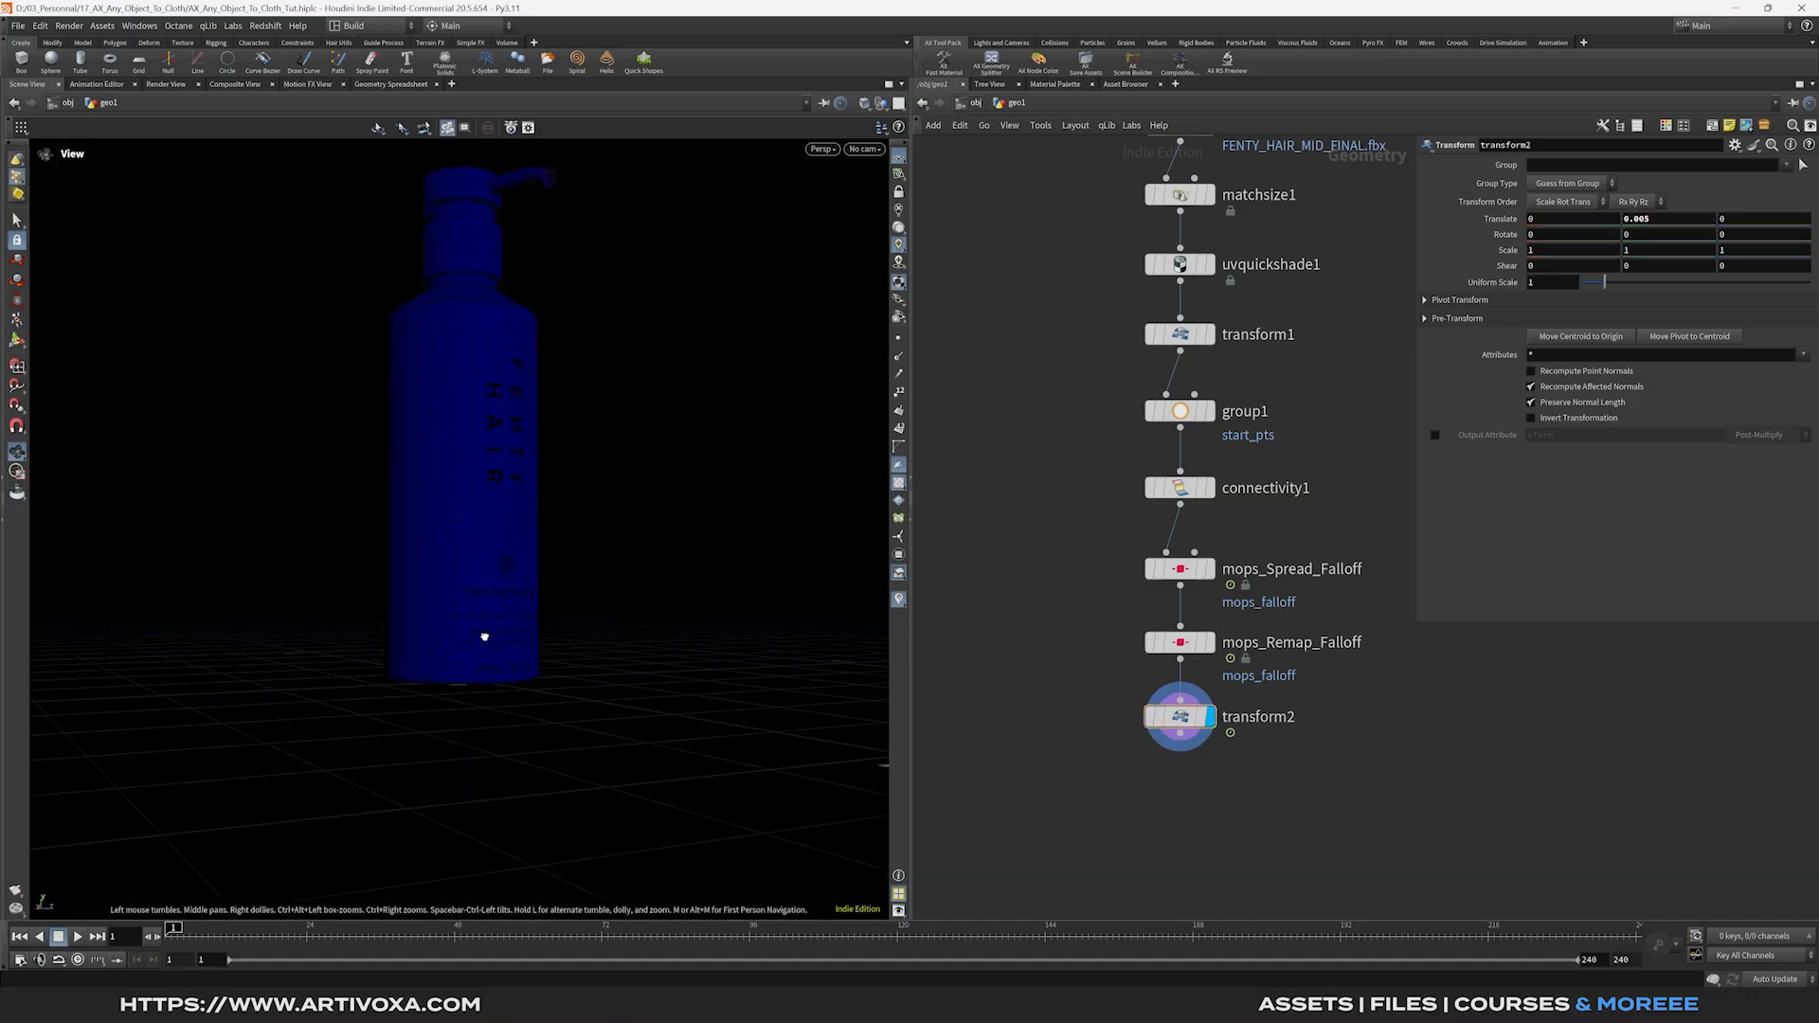
Add an Attribute Delete node below transform2, display it and delete the point attribute id.
middle_drag(1181, 763, 1158, 523)
key(Tab)
text(attdel)
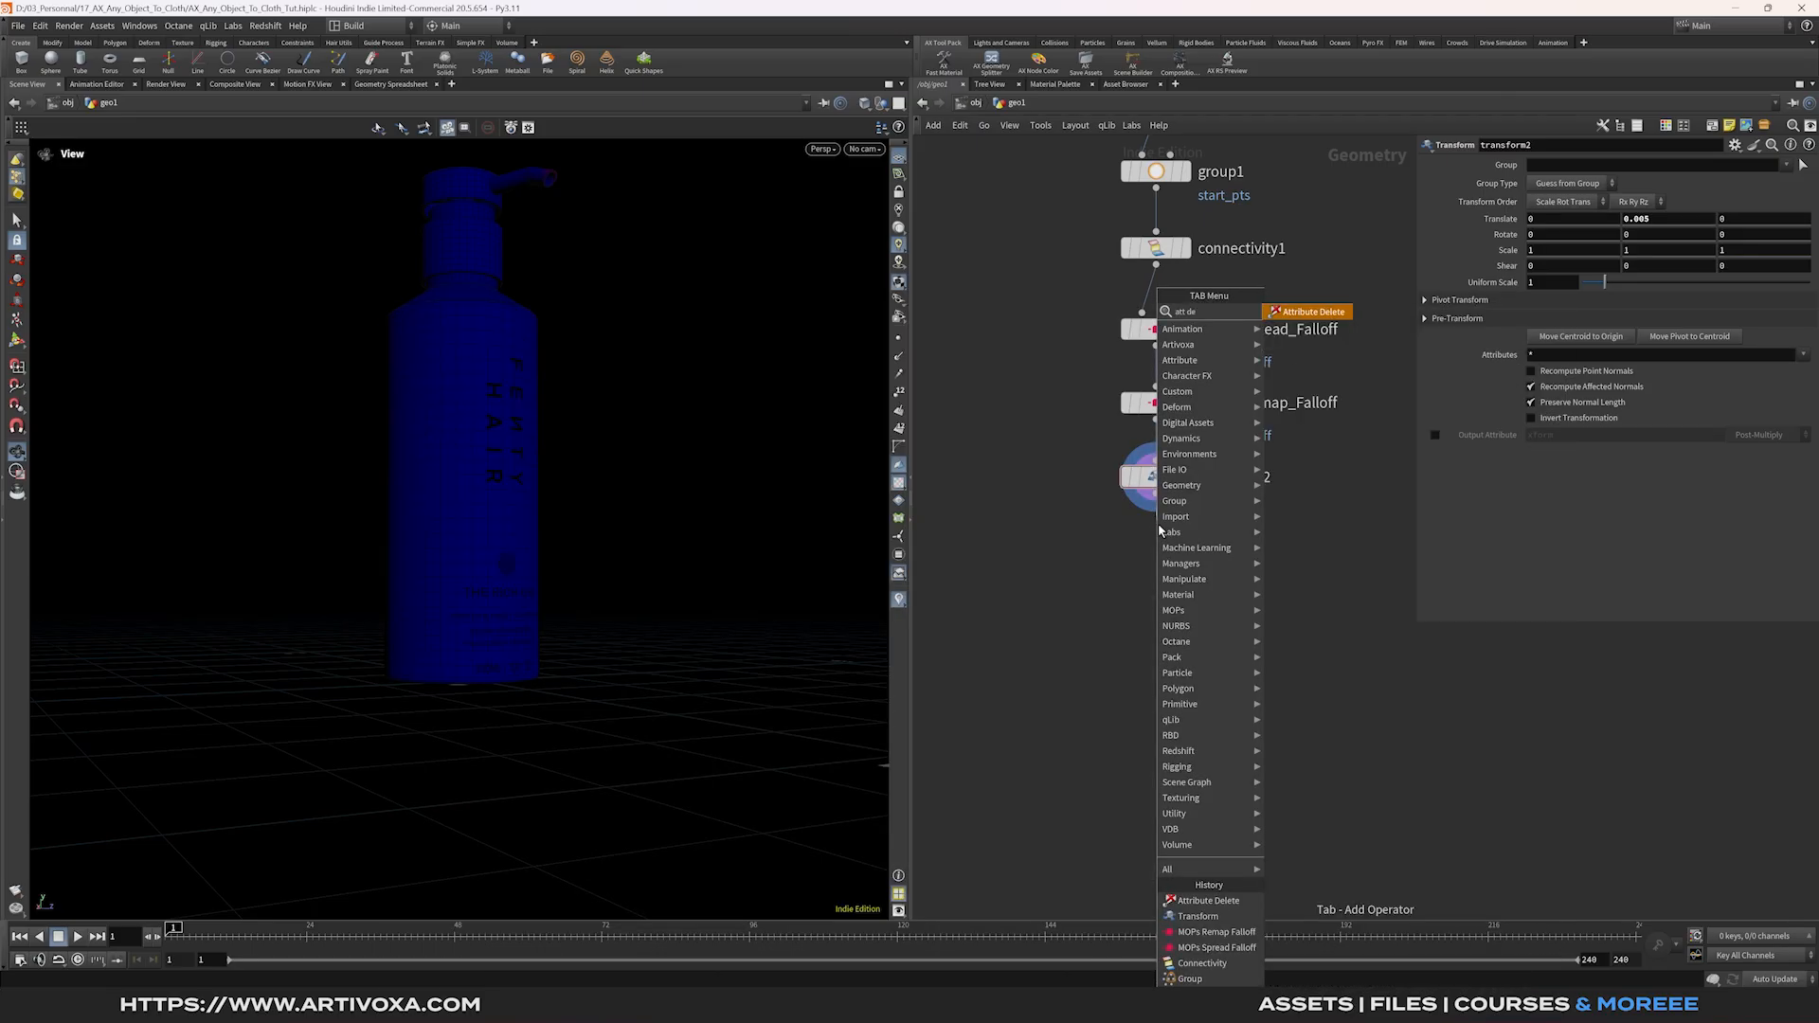
key(Return)
key(Return)
drag(1166, 546, 1174, 564)
click(1186, 558)
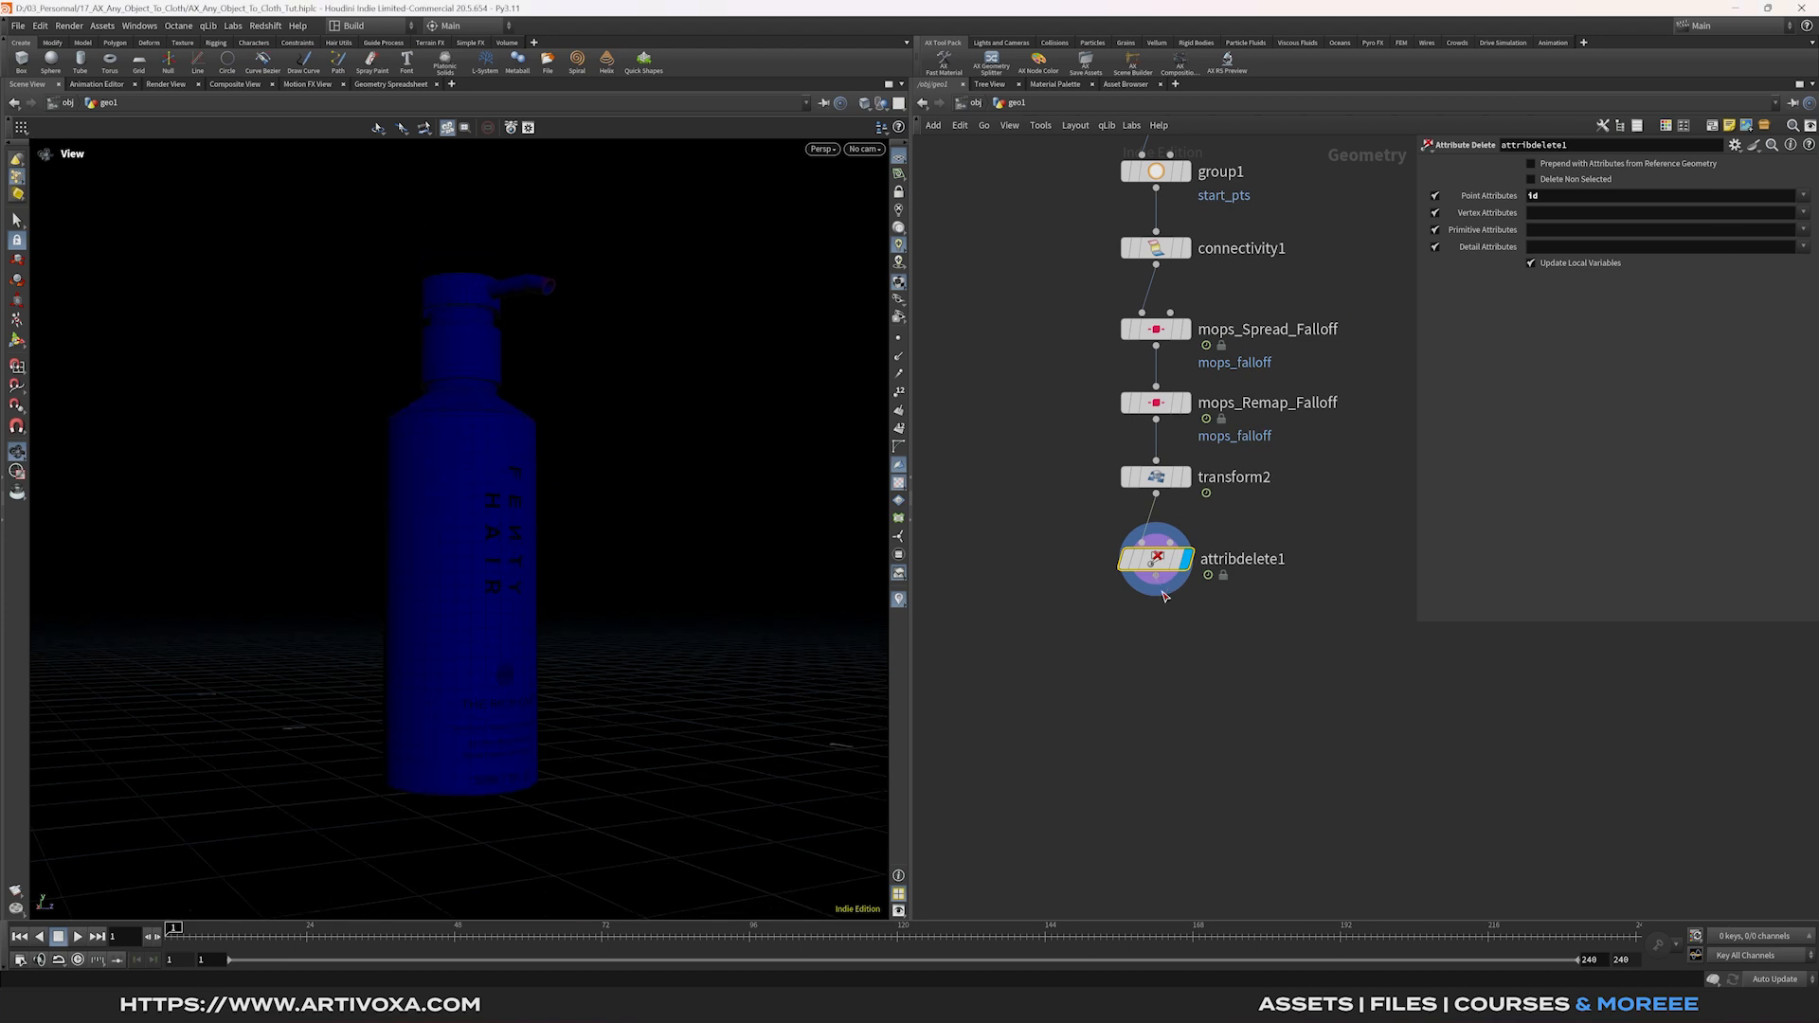
Add a Remesh node below the Attribute Delete, display it and set its Target Size to 0.015.
key(Tab)
text(rem)
key(Return)
click(1157, 633)
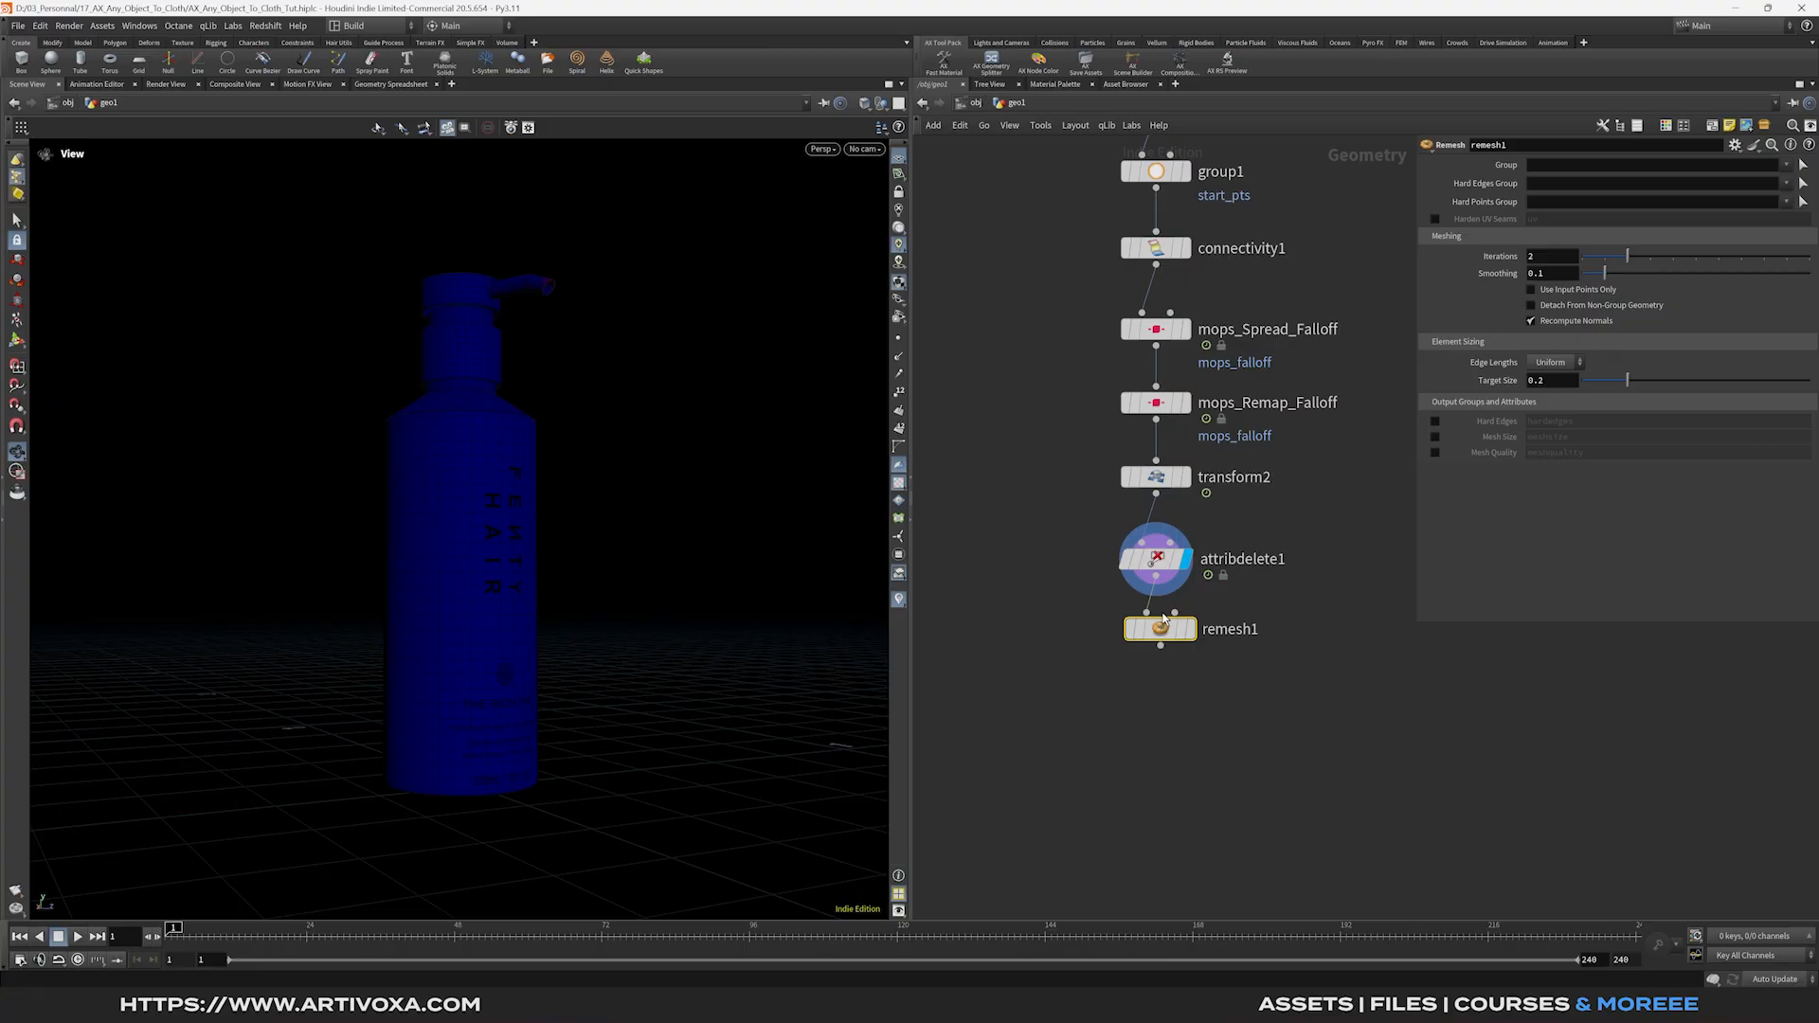
click(1186, 636)
click(1560, 382)
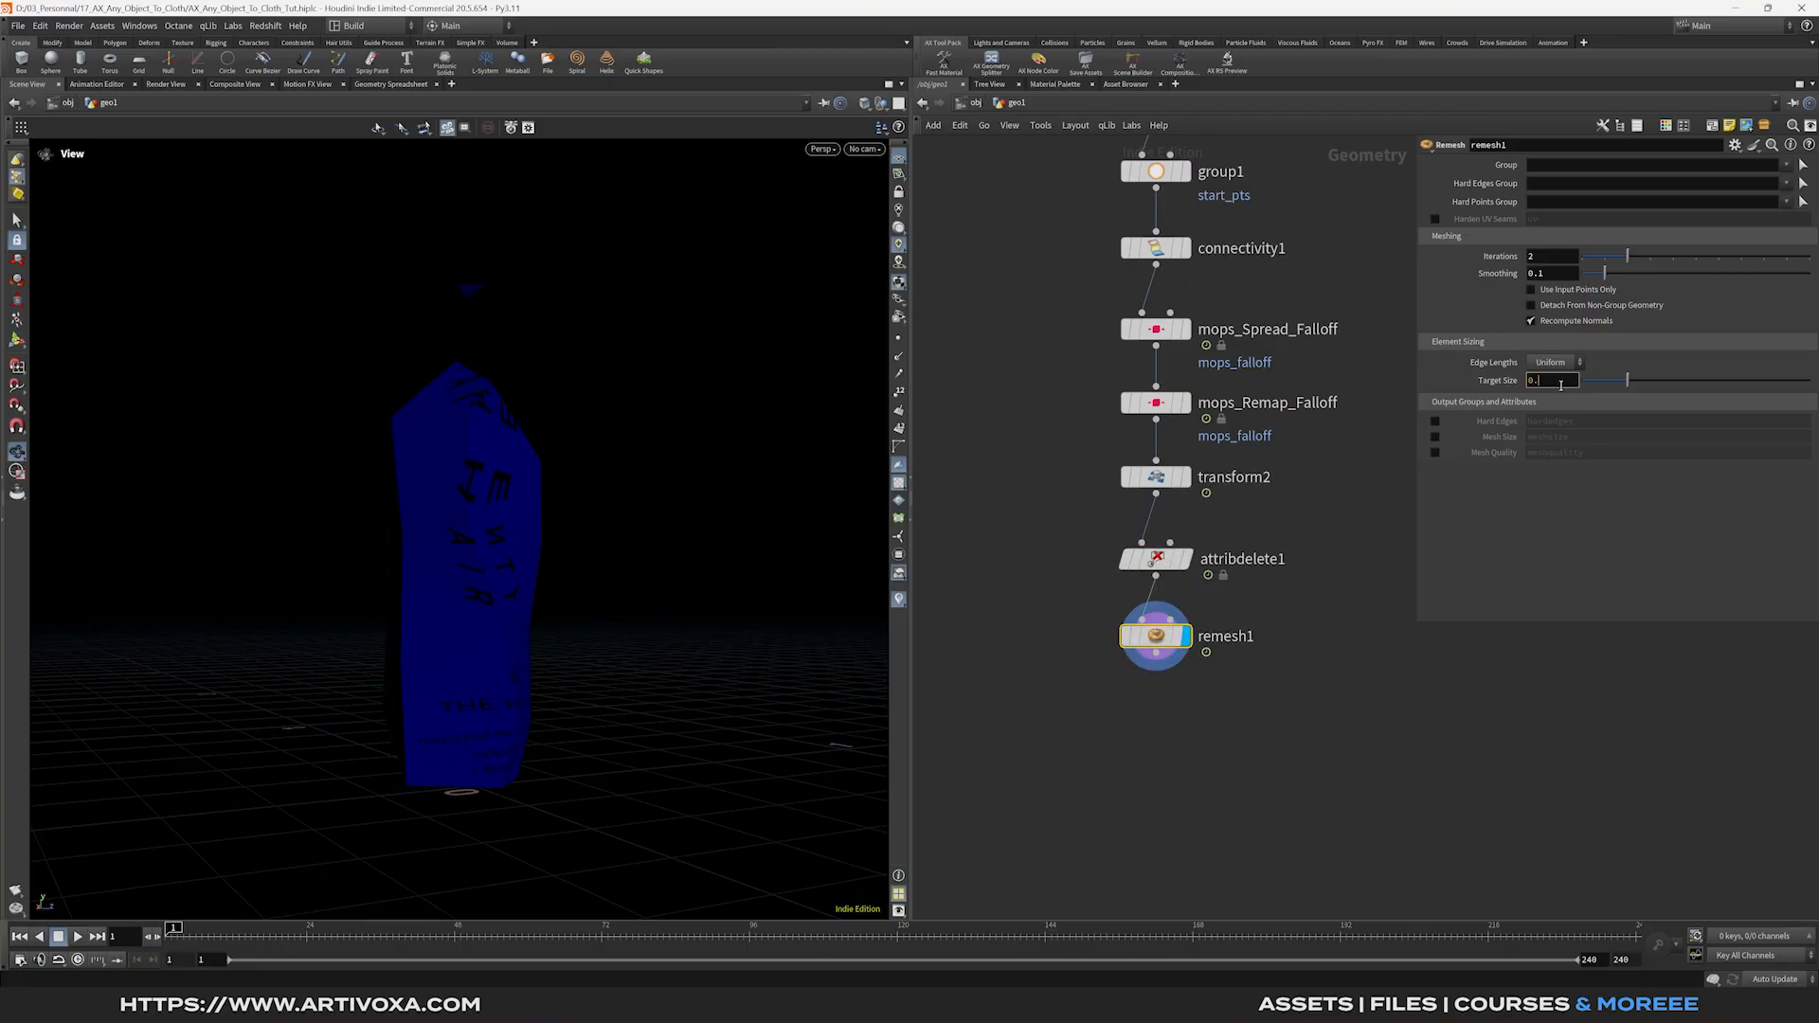
text(15)
key(Return)
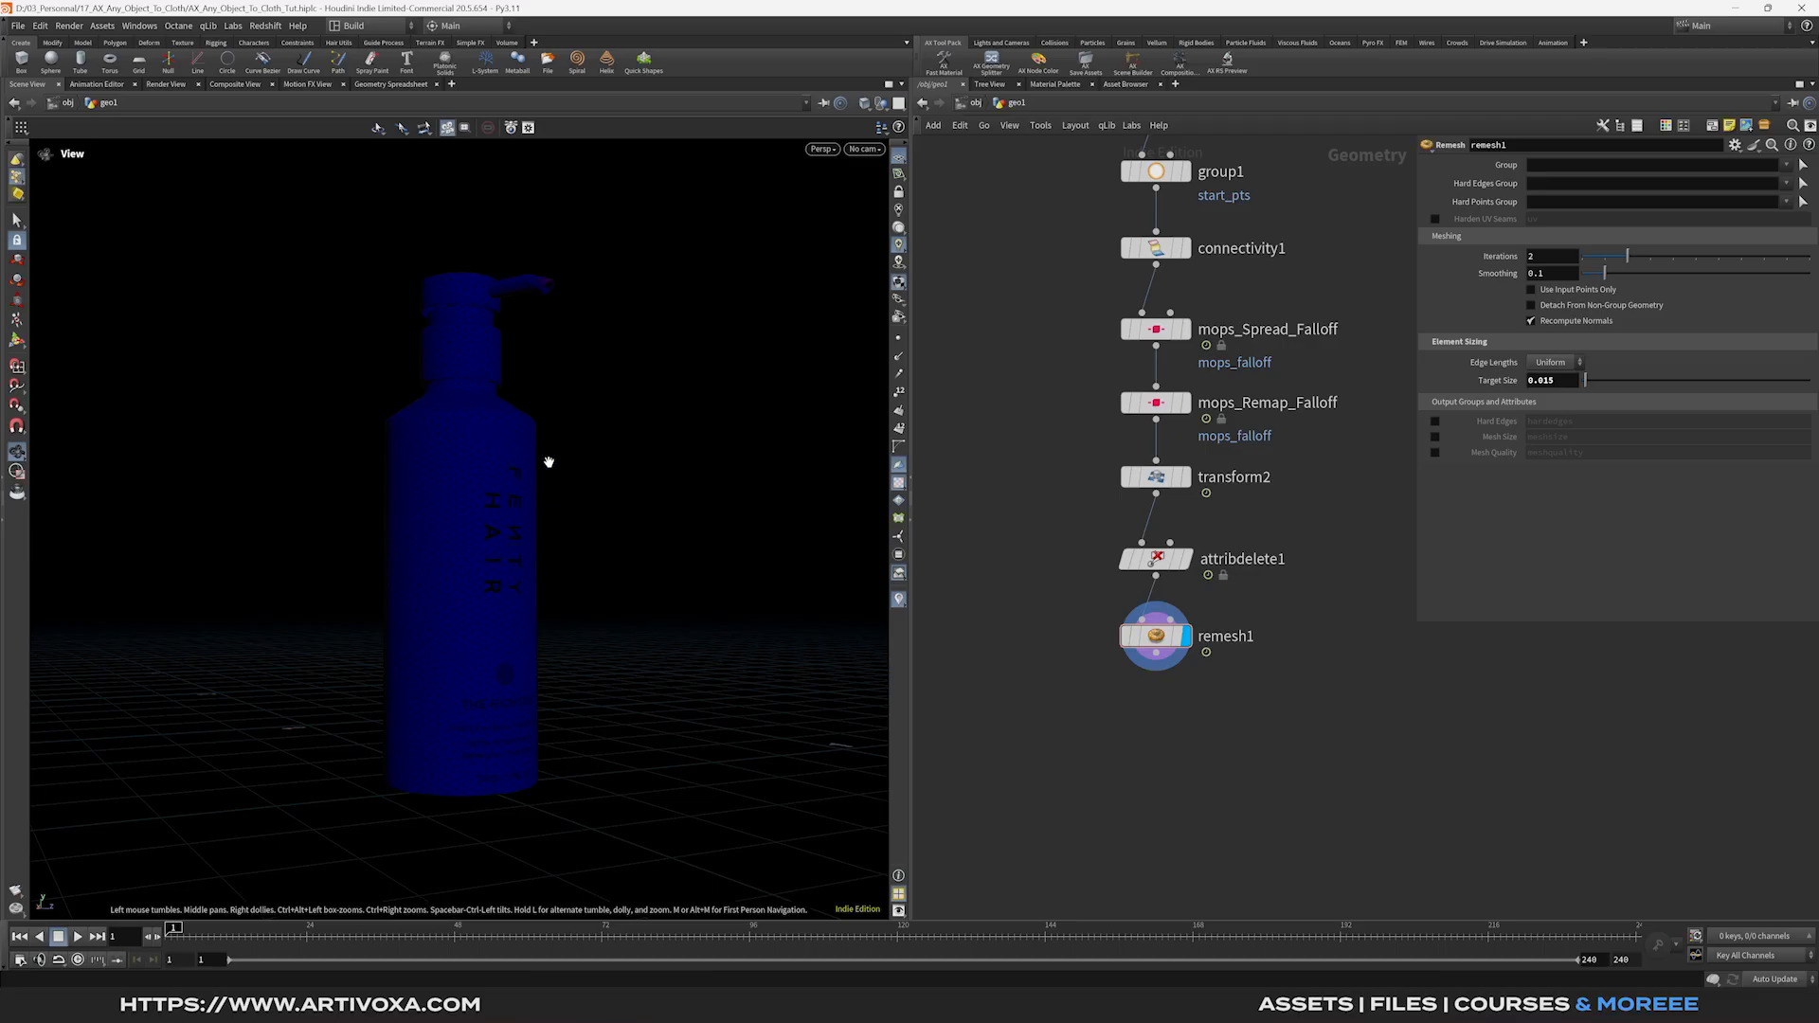
Add an Attribute Wrangle below the Remesh node with the expression i@id = i@ptnum;.
middle_drag(1146, 758, 1124, 730)
key(Tab)
text(aw)
key(Return)
key(Return)
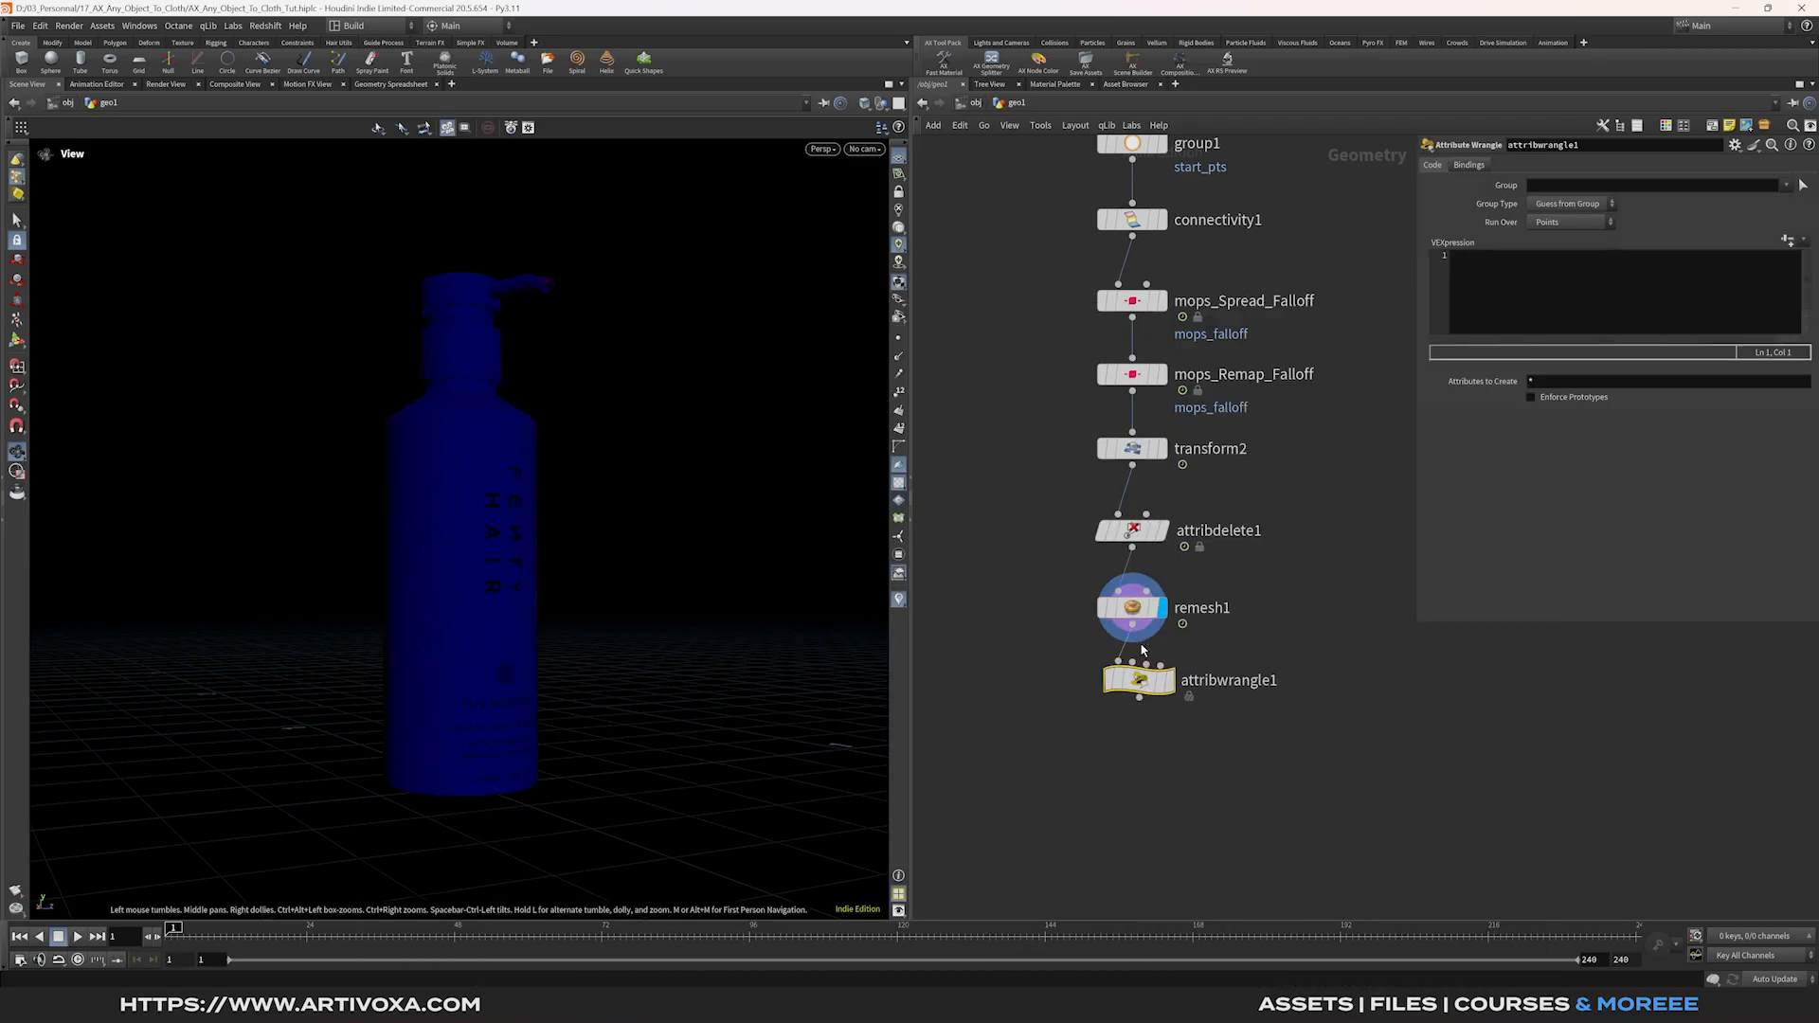
click(1525, 315)
text(i@id)
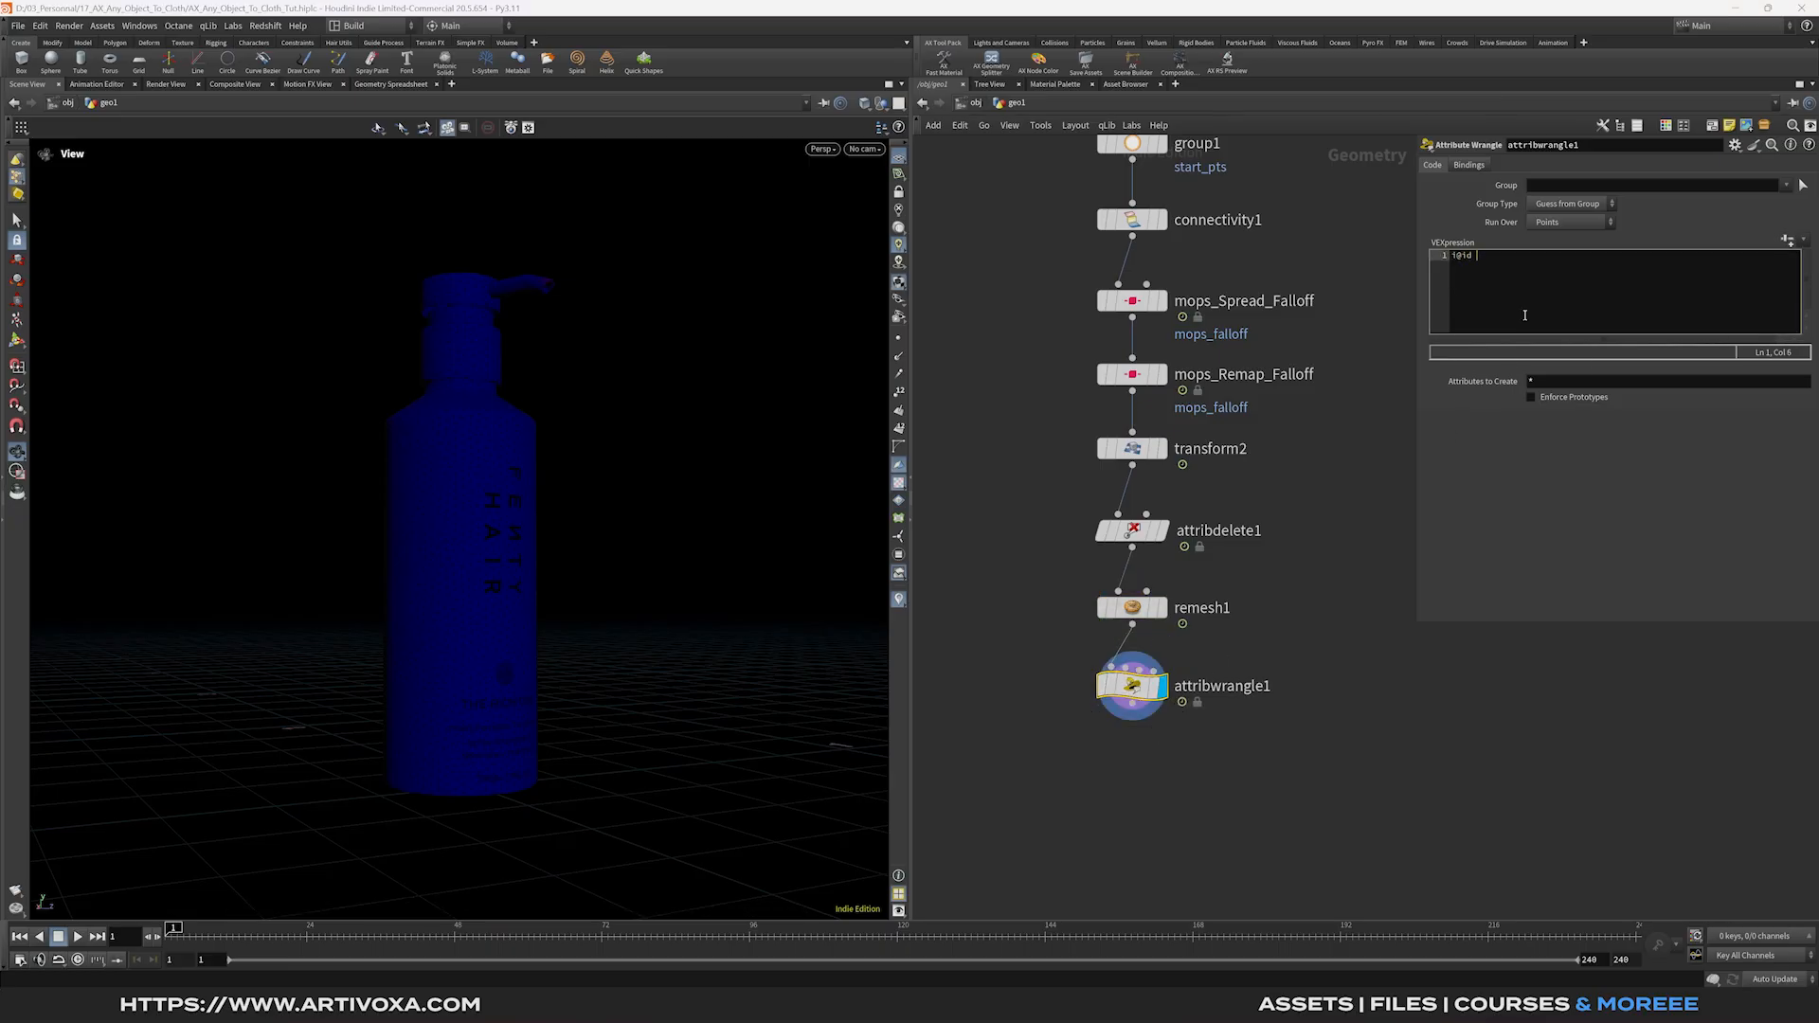
text( = i@ptnum;)
Check the Connectivity node's geometry, redisplay the Attribute Wrangle and place an Attribute Transfer node beside it.
scroll(1222, 673, down, 2)
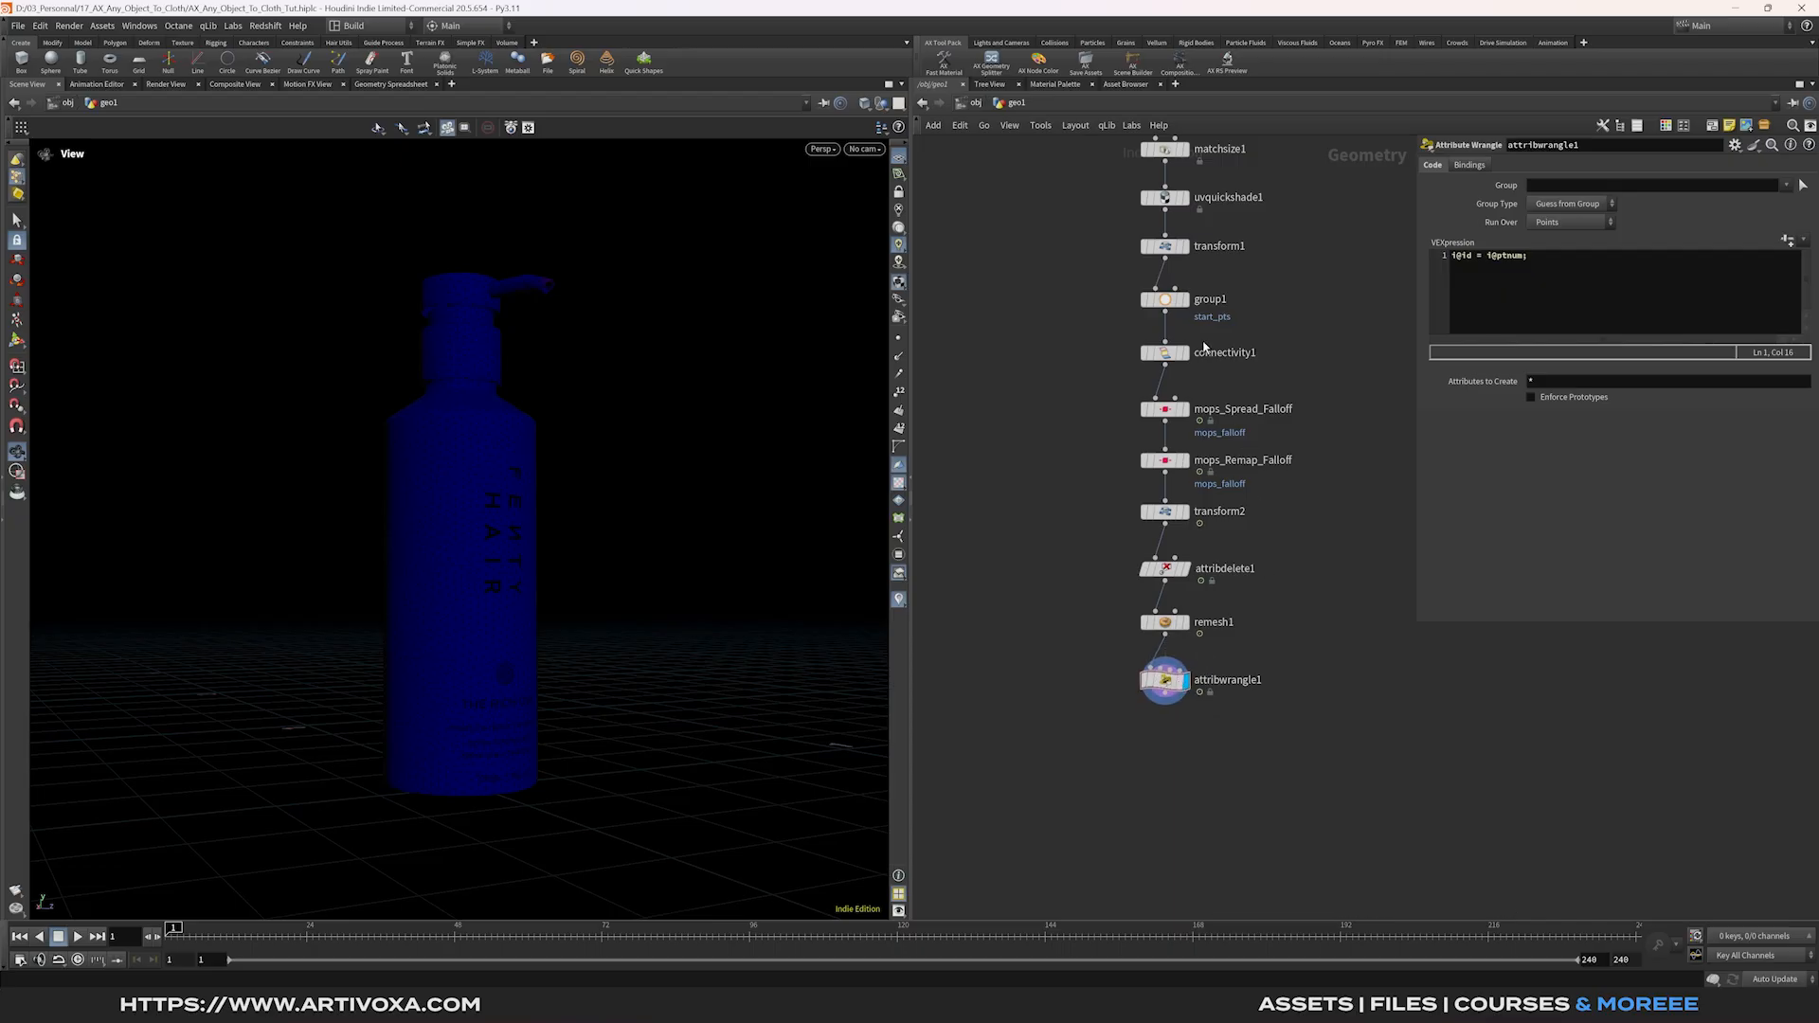
drag(1294, 340, 1109, 390)
click(1190, 355)
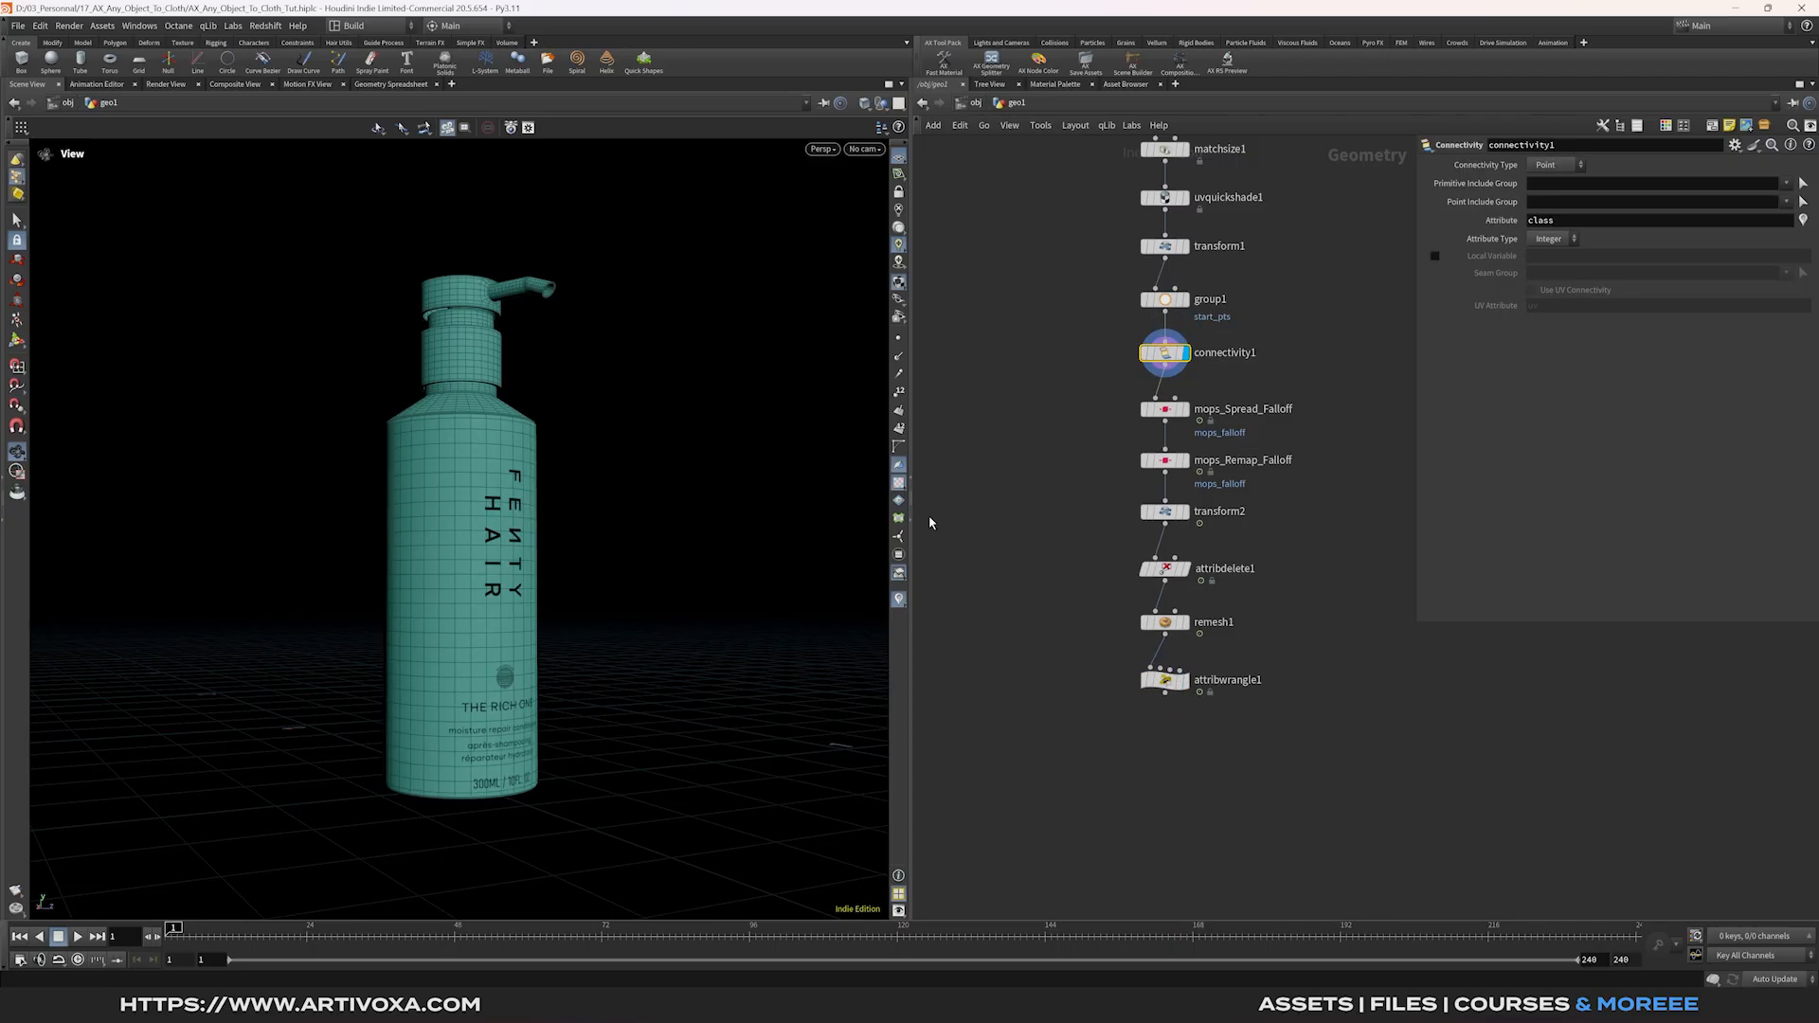
click(1183, 681)
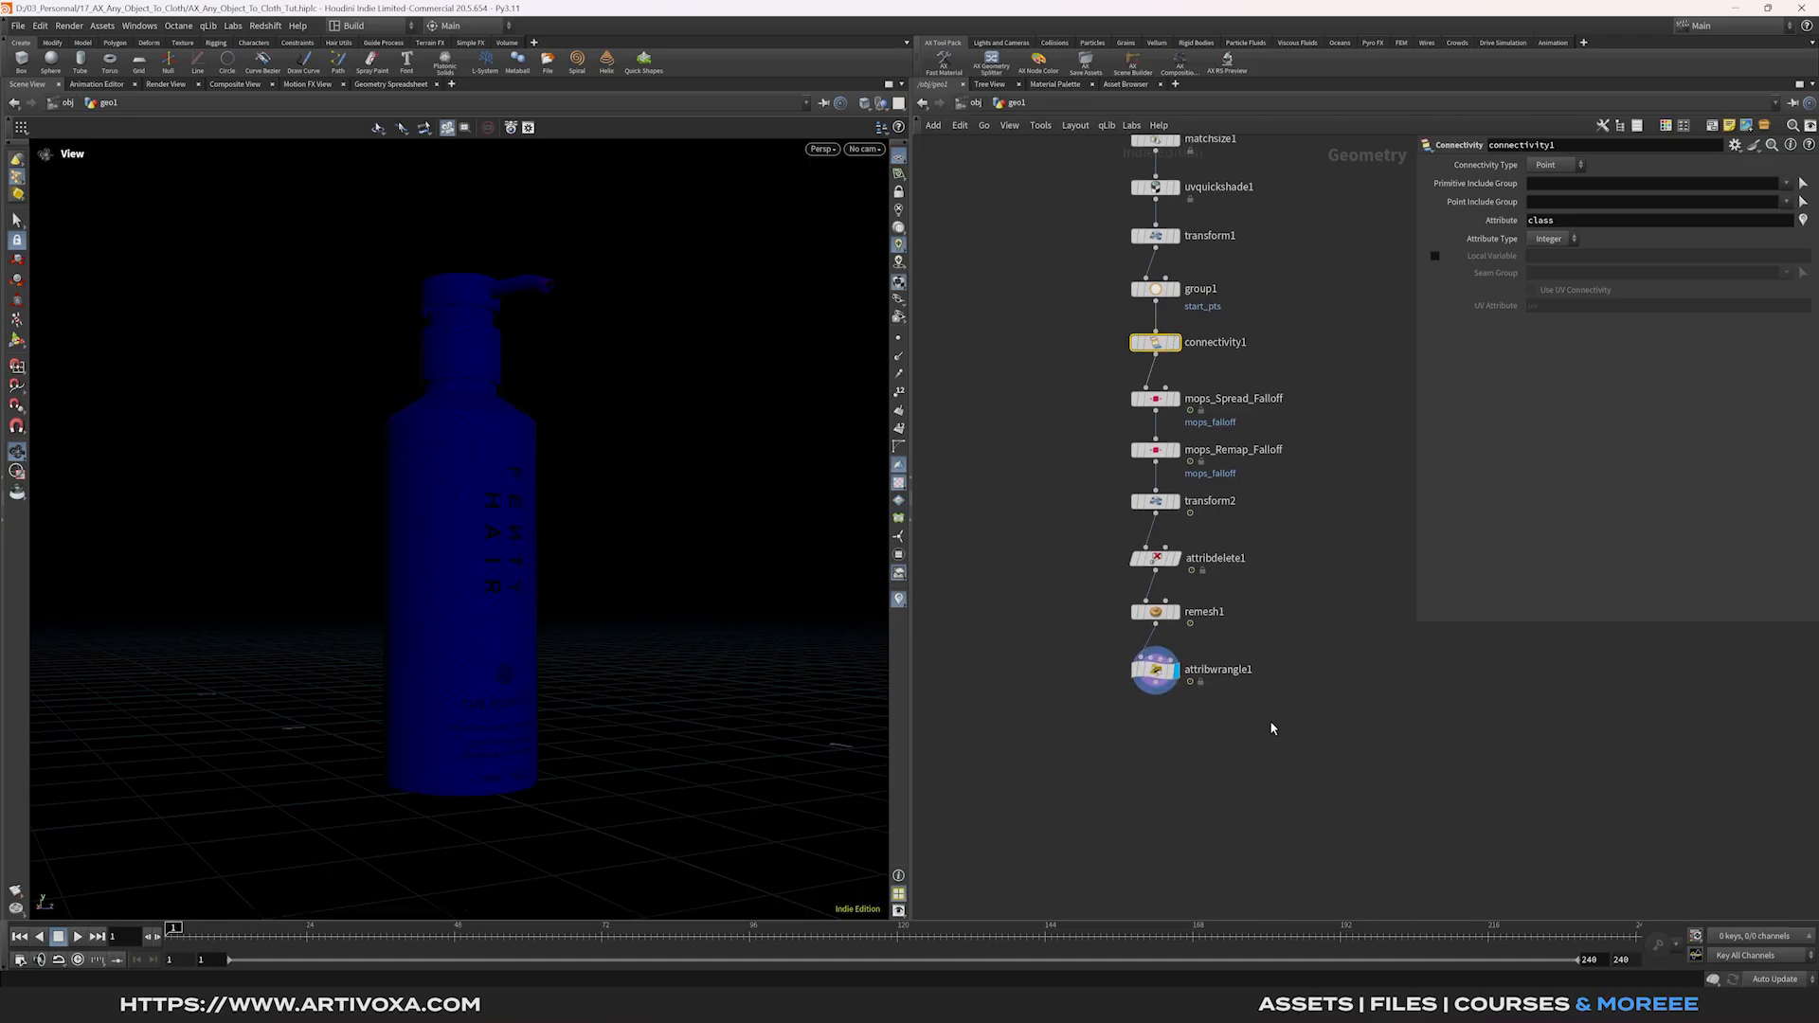
key(Tab)
text(att tr)
key(Return)
click(1260, 727)
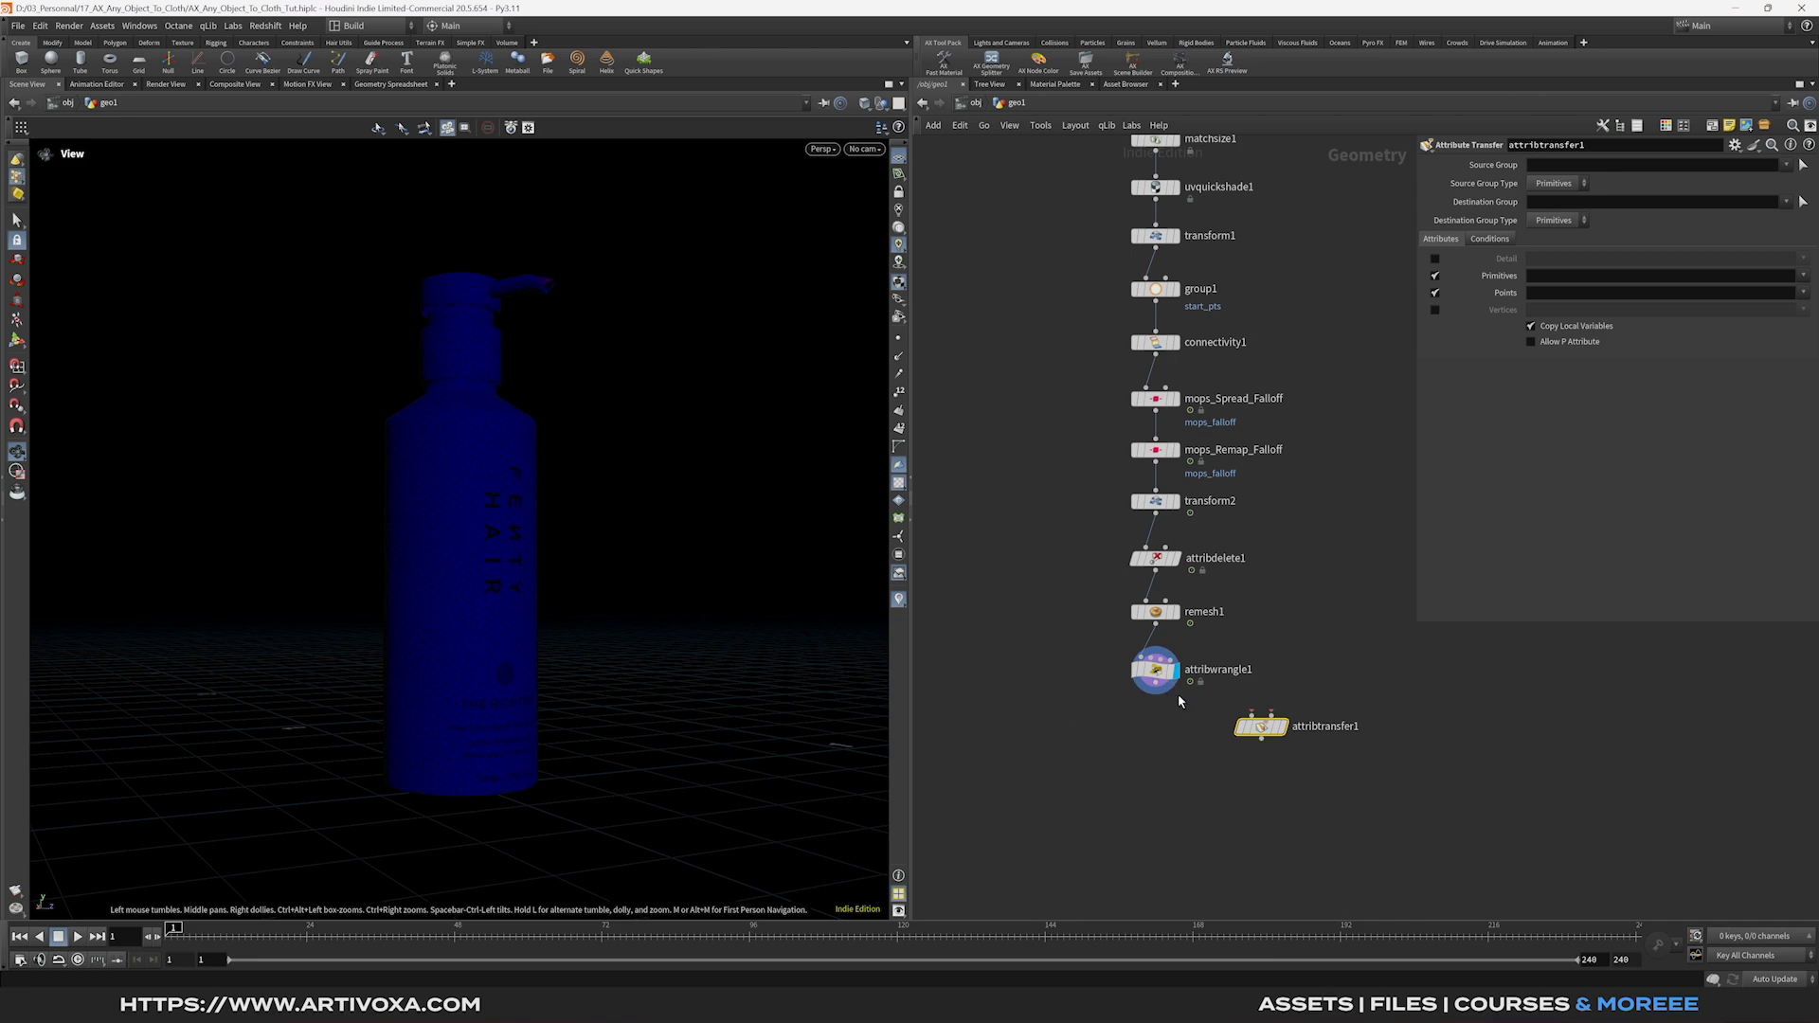
Feed the Attribute Transfer from the wrangle and the Connectivity node, transferring only the point attribute class.
drag(1160, 695, 1252, 715)
drag(1158, 358, 1271, 718)
middle_drag(1322, 711, 1362, 694)
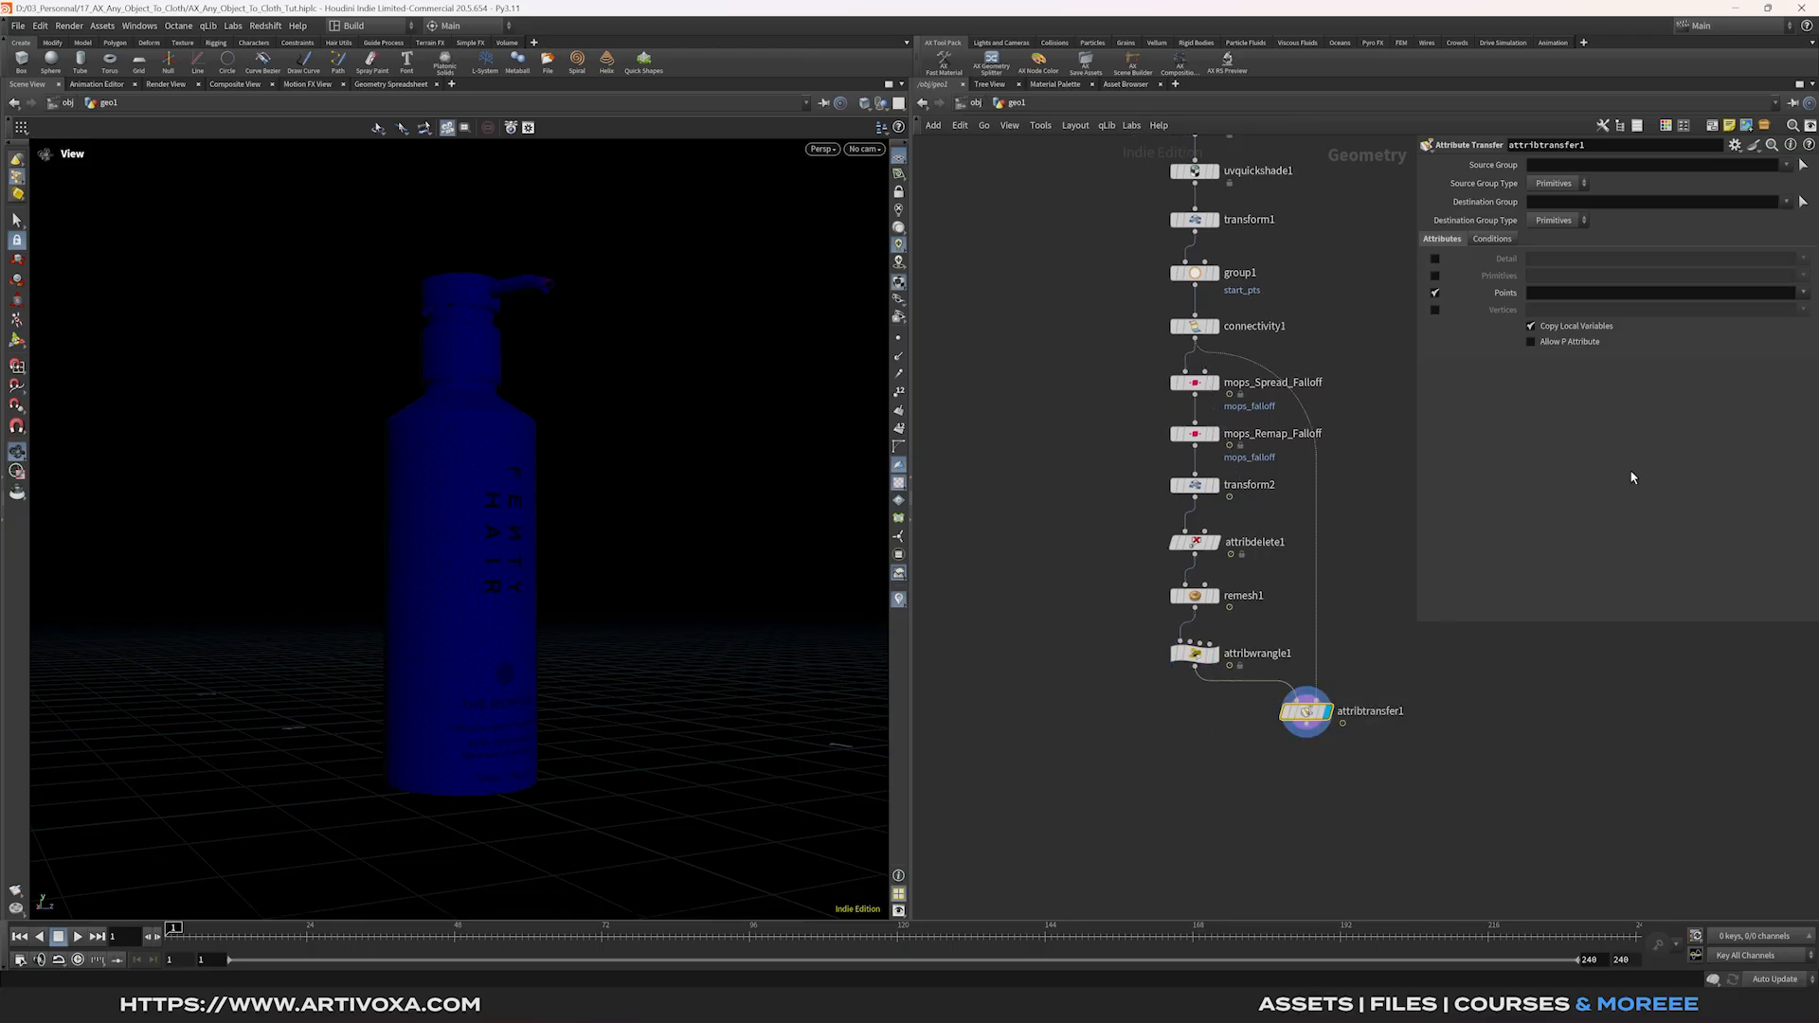
click(1804, 294)
click(1767, 327)
Add a Null below the Attribute Transfer and name it REMESH.
key(Tab)
text(null)
key(Return)
key(Return)
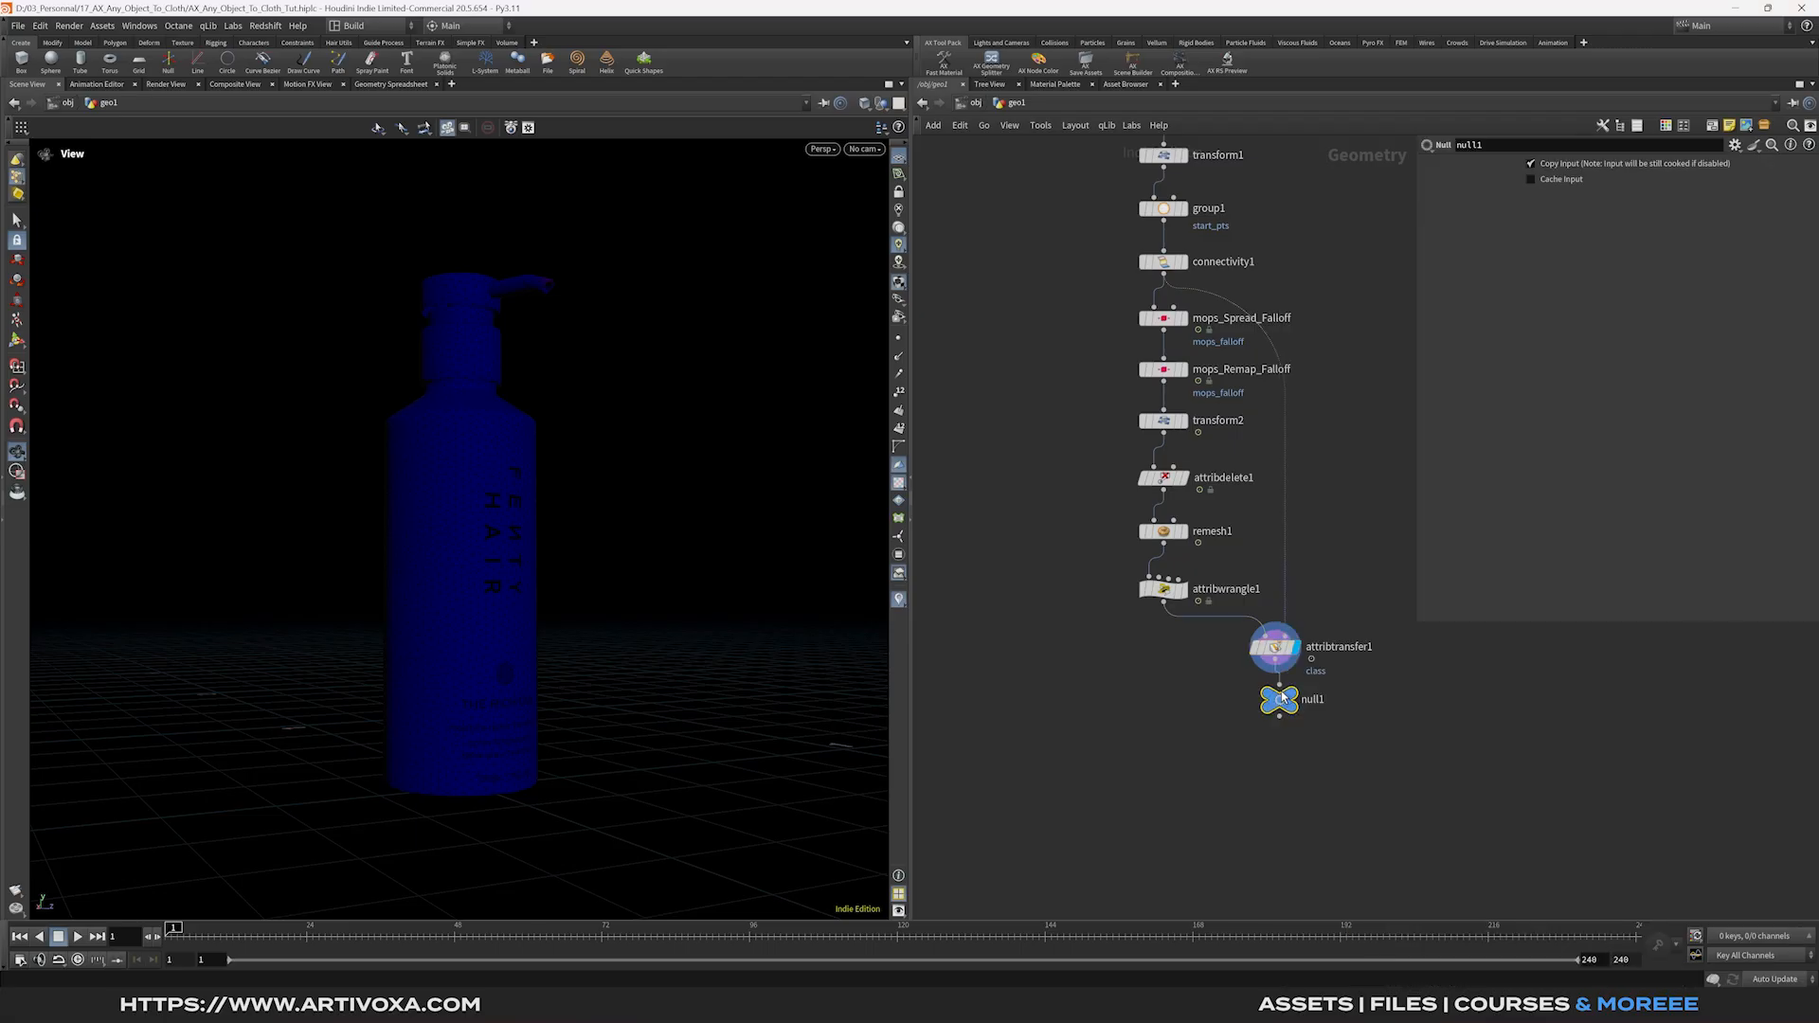
drag(1280, 698, 1277, 707)
click(1289, 700)
click(1315, 707)
text(REMESH)
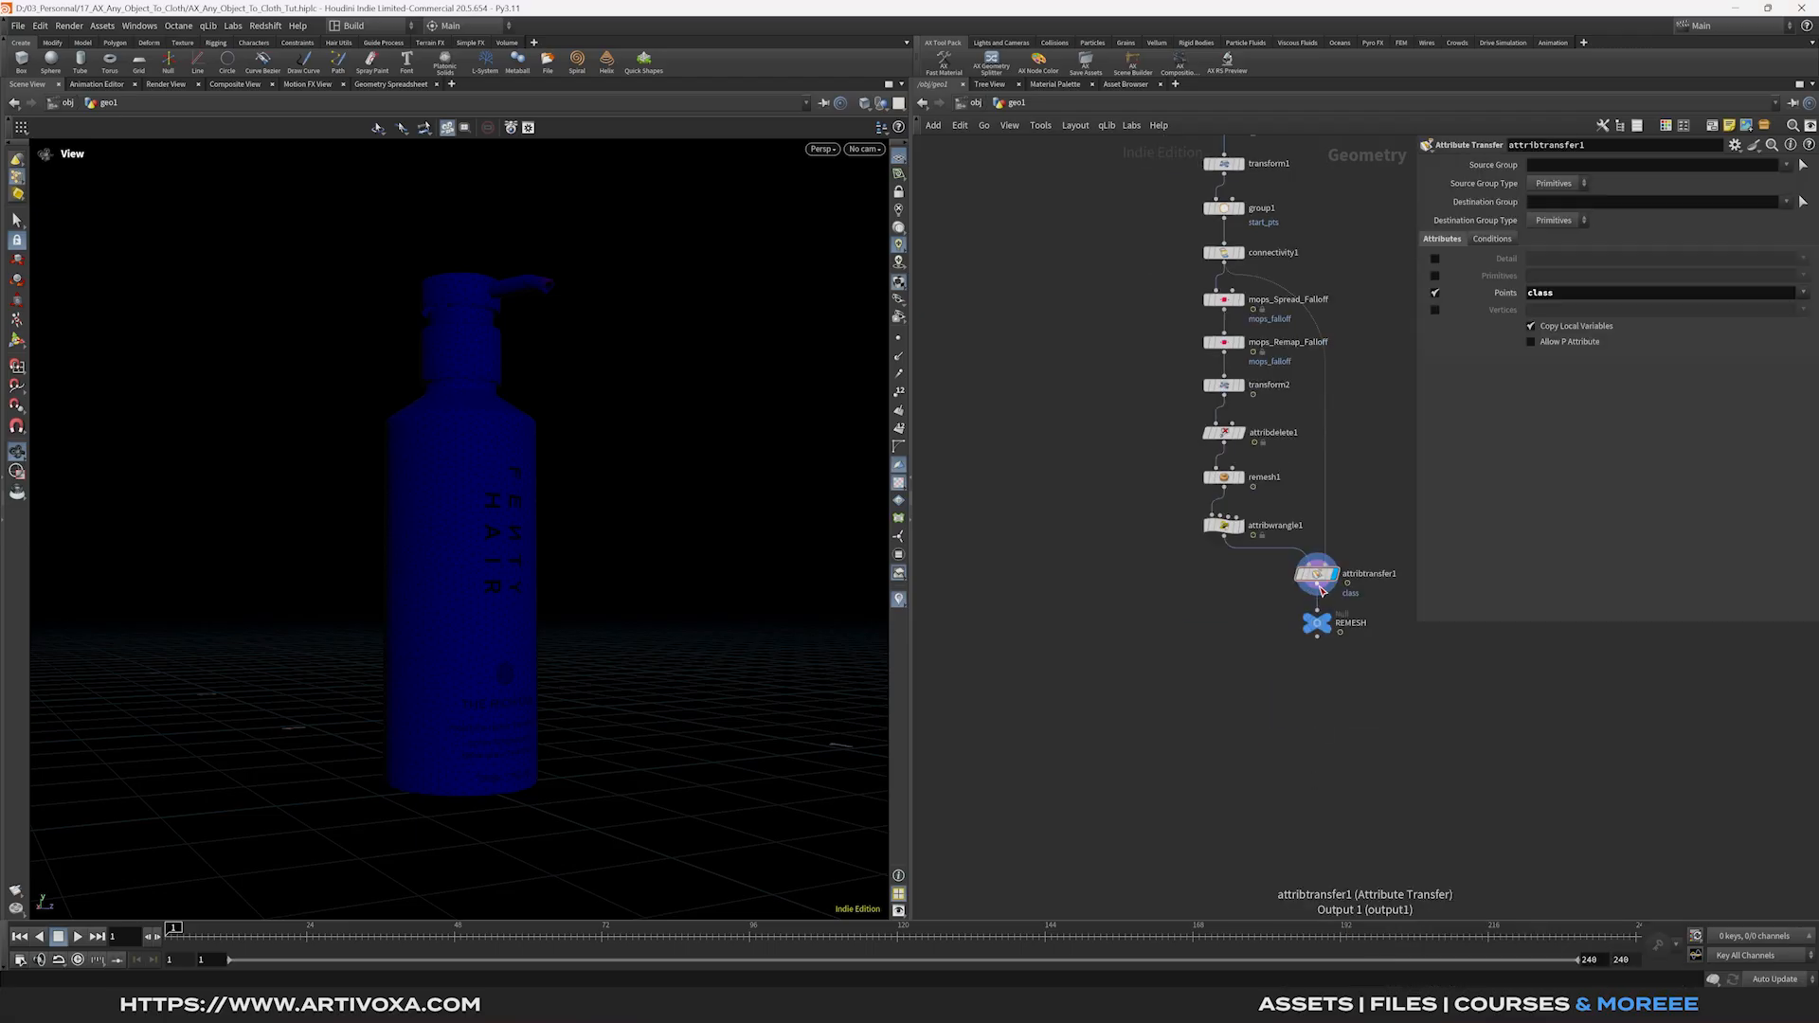
Branch a second Null off the Attribute Transfer, place it apart from REMESH and name it OUT_ATTRIBS.
click(1317, 585)
key(Tab)
text(n)
key(Return)
click(1195, 618)
drag(1198, 618, 1060, 623)
double_click(1082, 622)
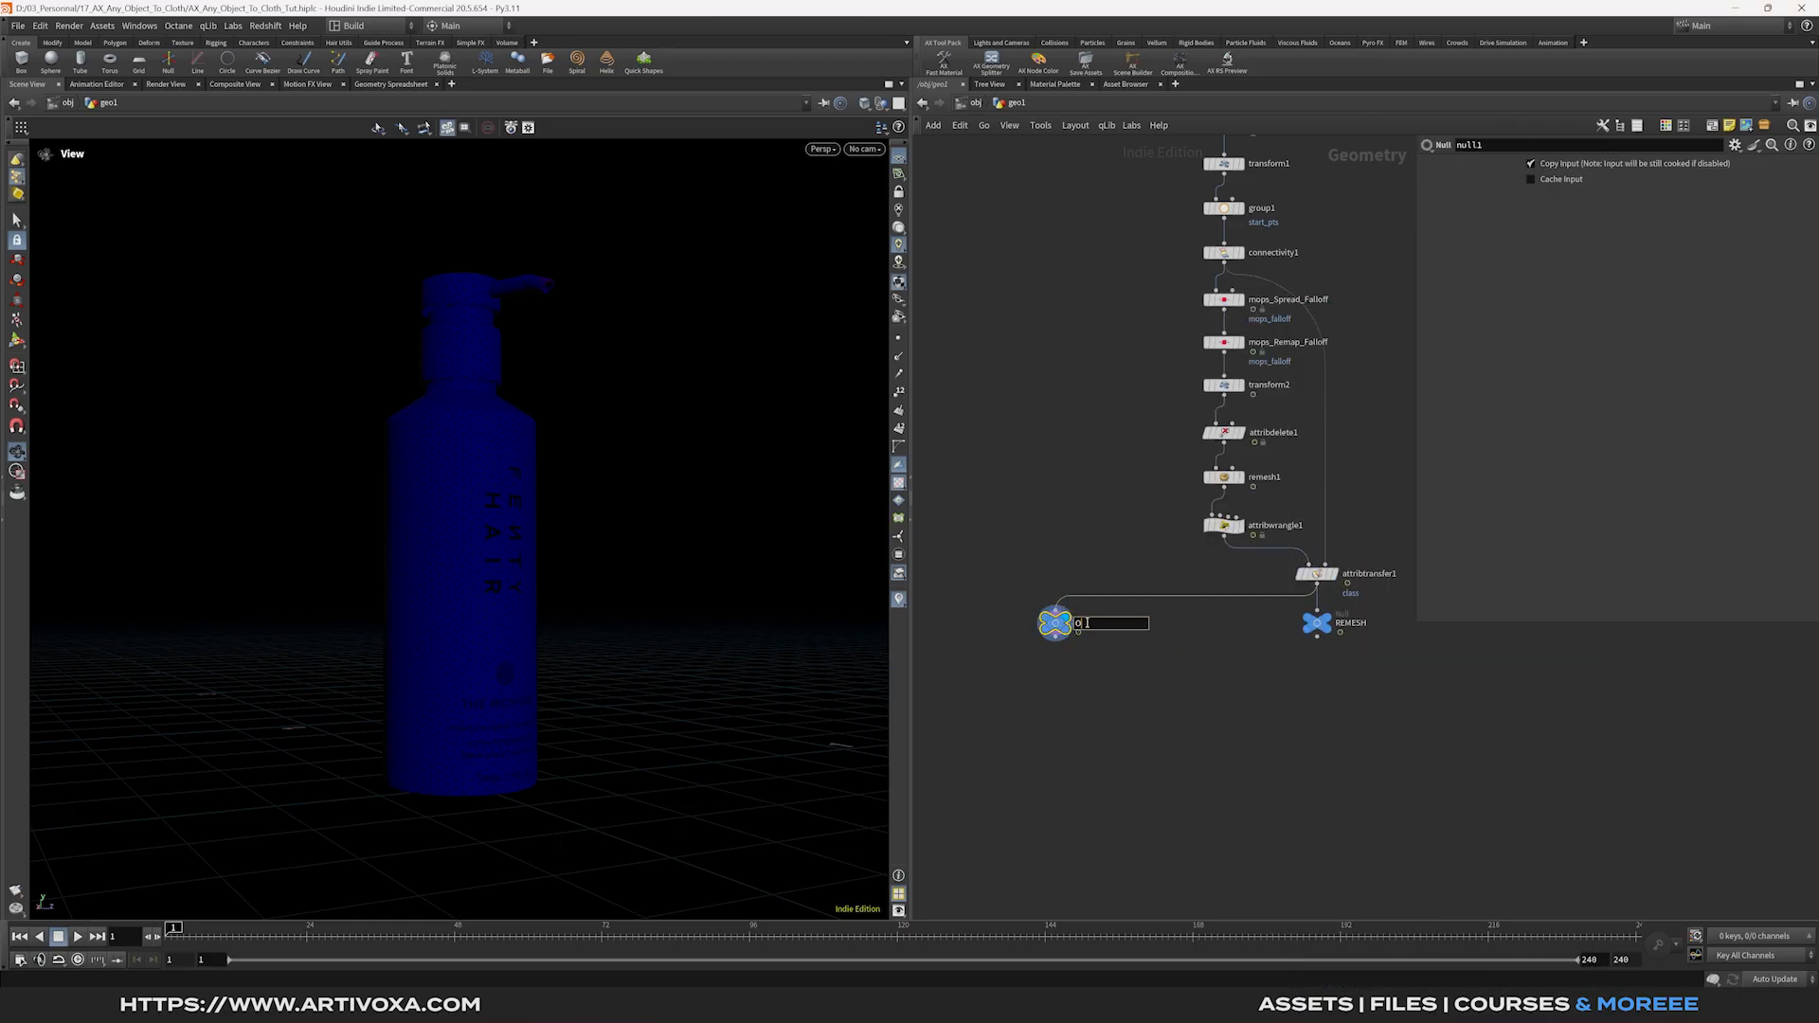
text(OUT_ATTRIBS)
key(Return)
Branch a Null off the Connectivity node, display it and name it ORIG_GEO.
key(h)
key(Tab)
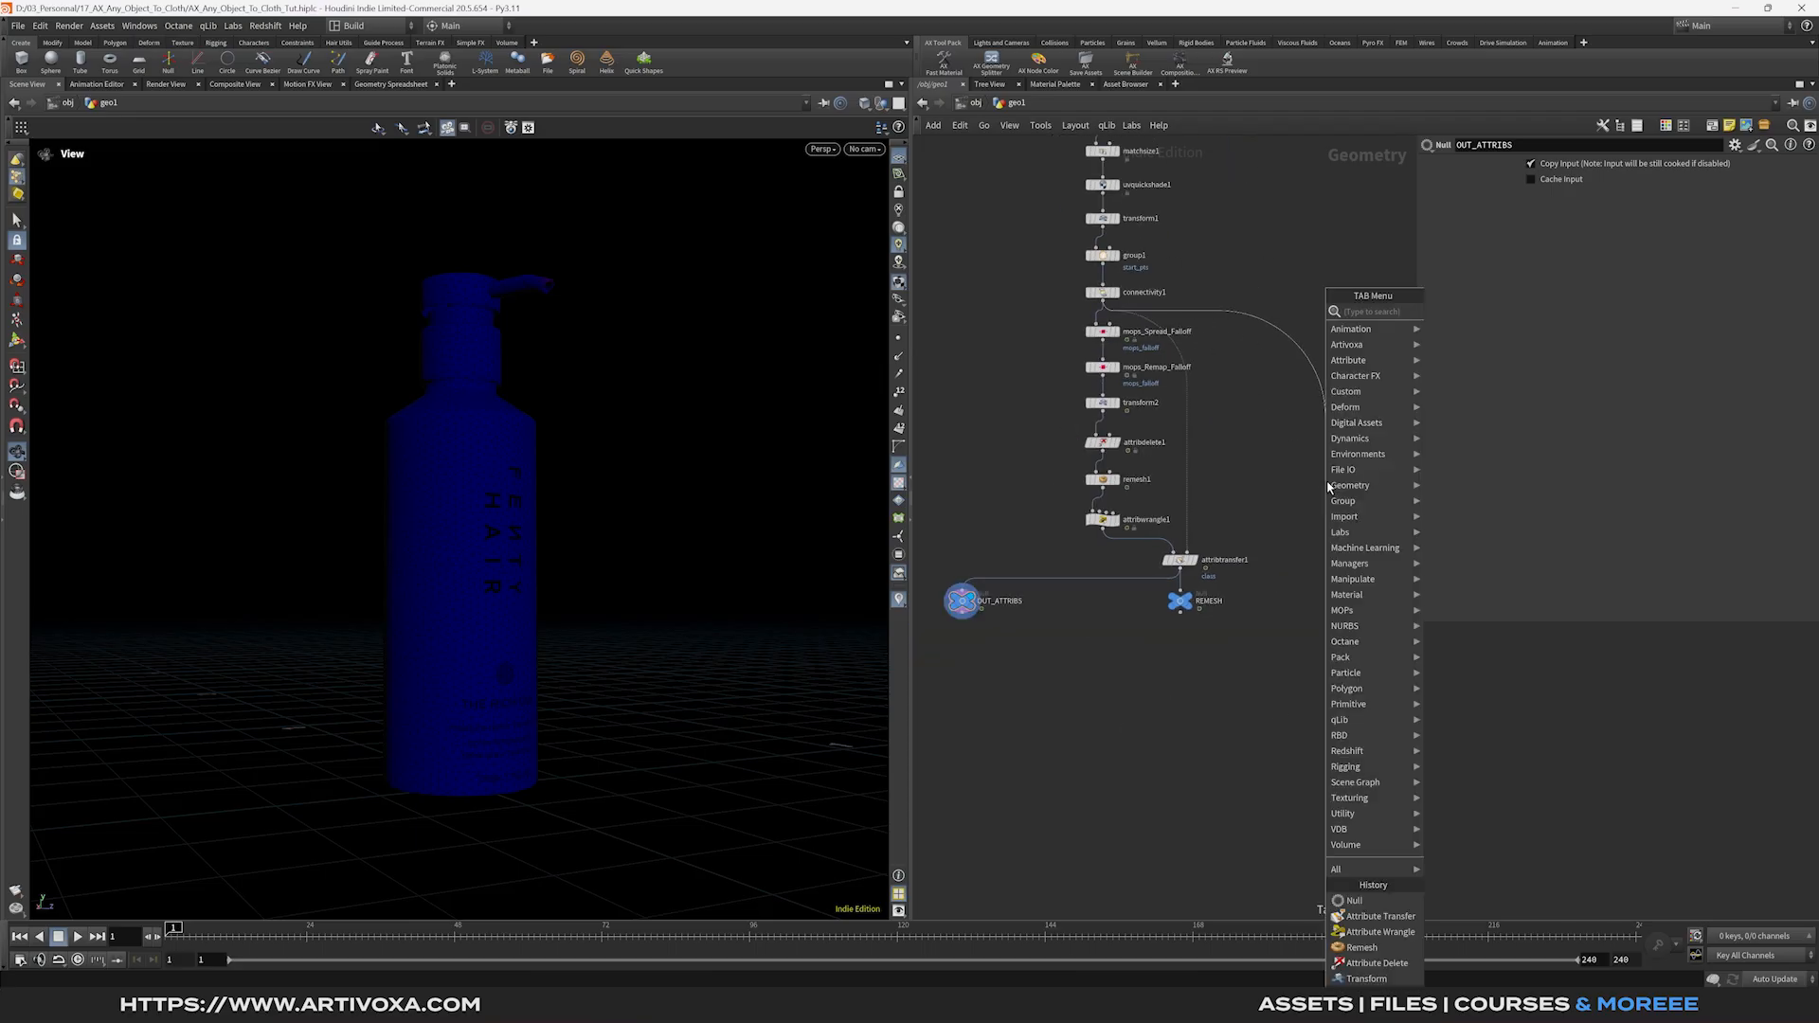
text(null)
key(Return)
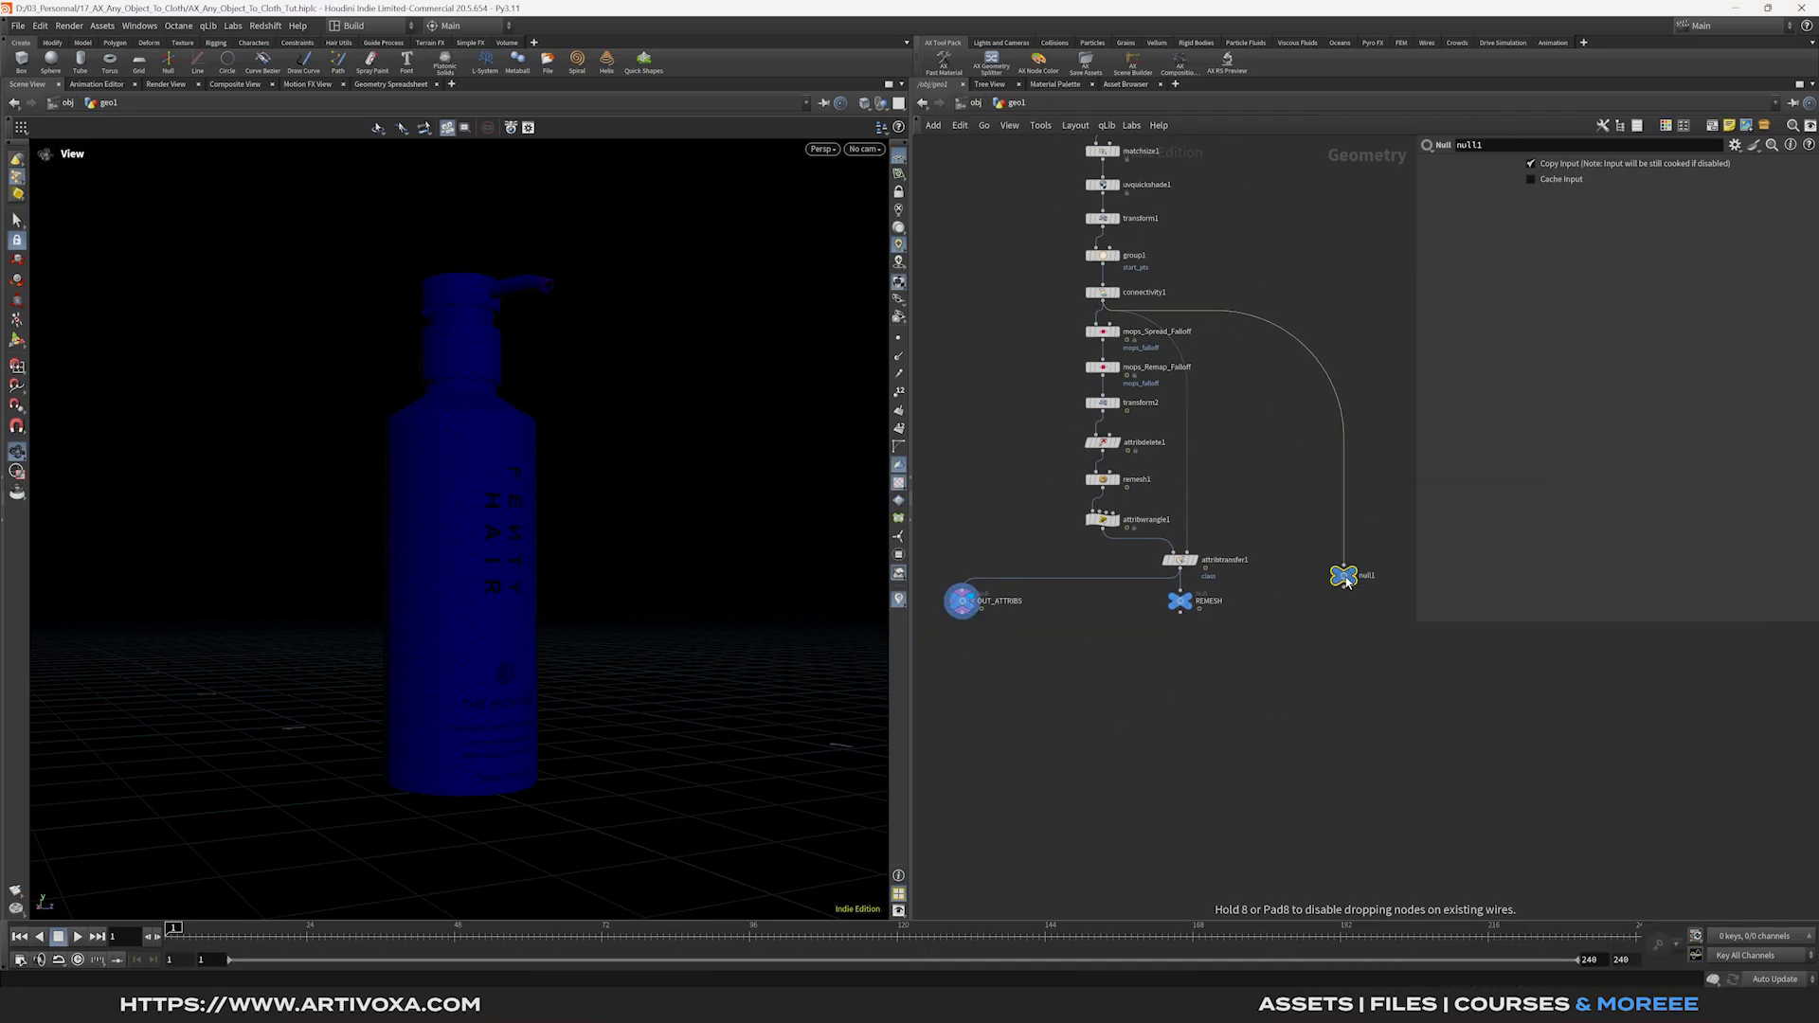
click(1339, 606)
double_click(1361, 600)
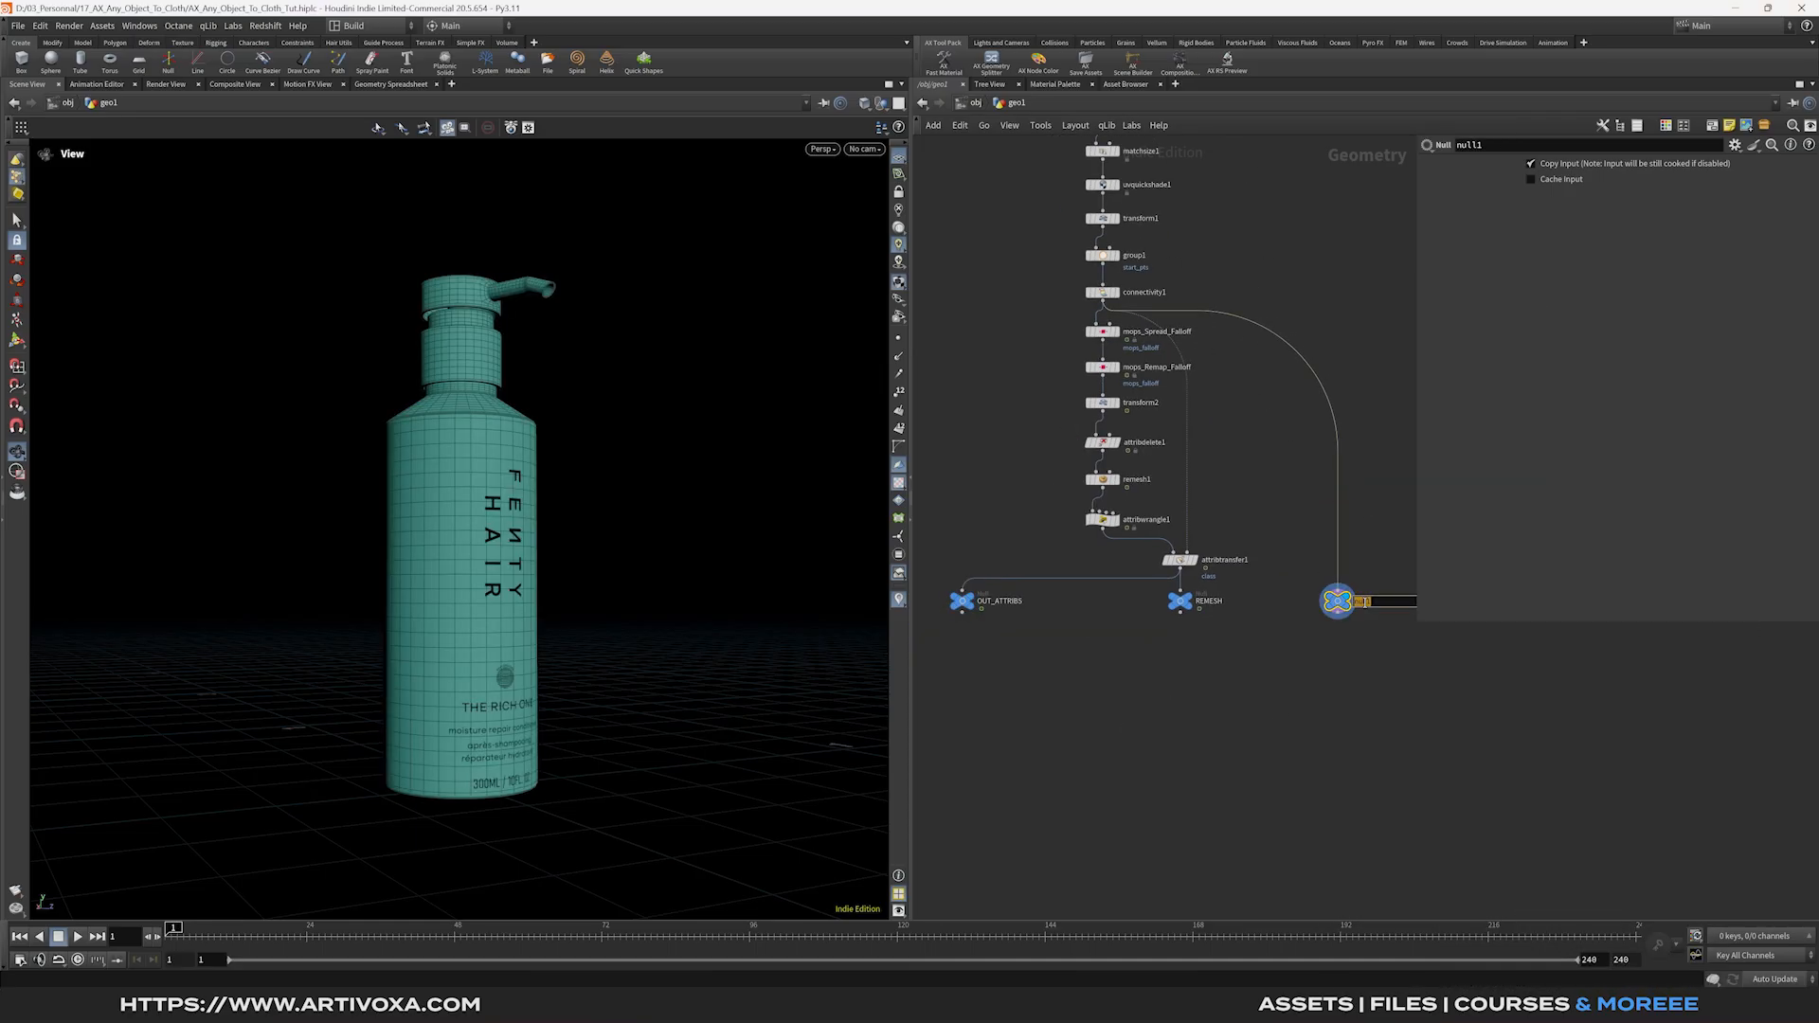
text(ORIG_GEO)
key(Return)
Add a Vellum Configure Cloth node and connect the REMESH null to its first input.
key(h)
key(Tab)
key(Escape)
key(Tab)
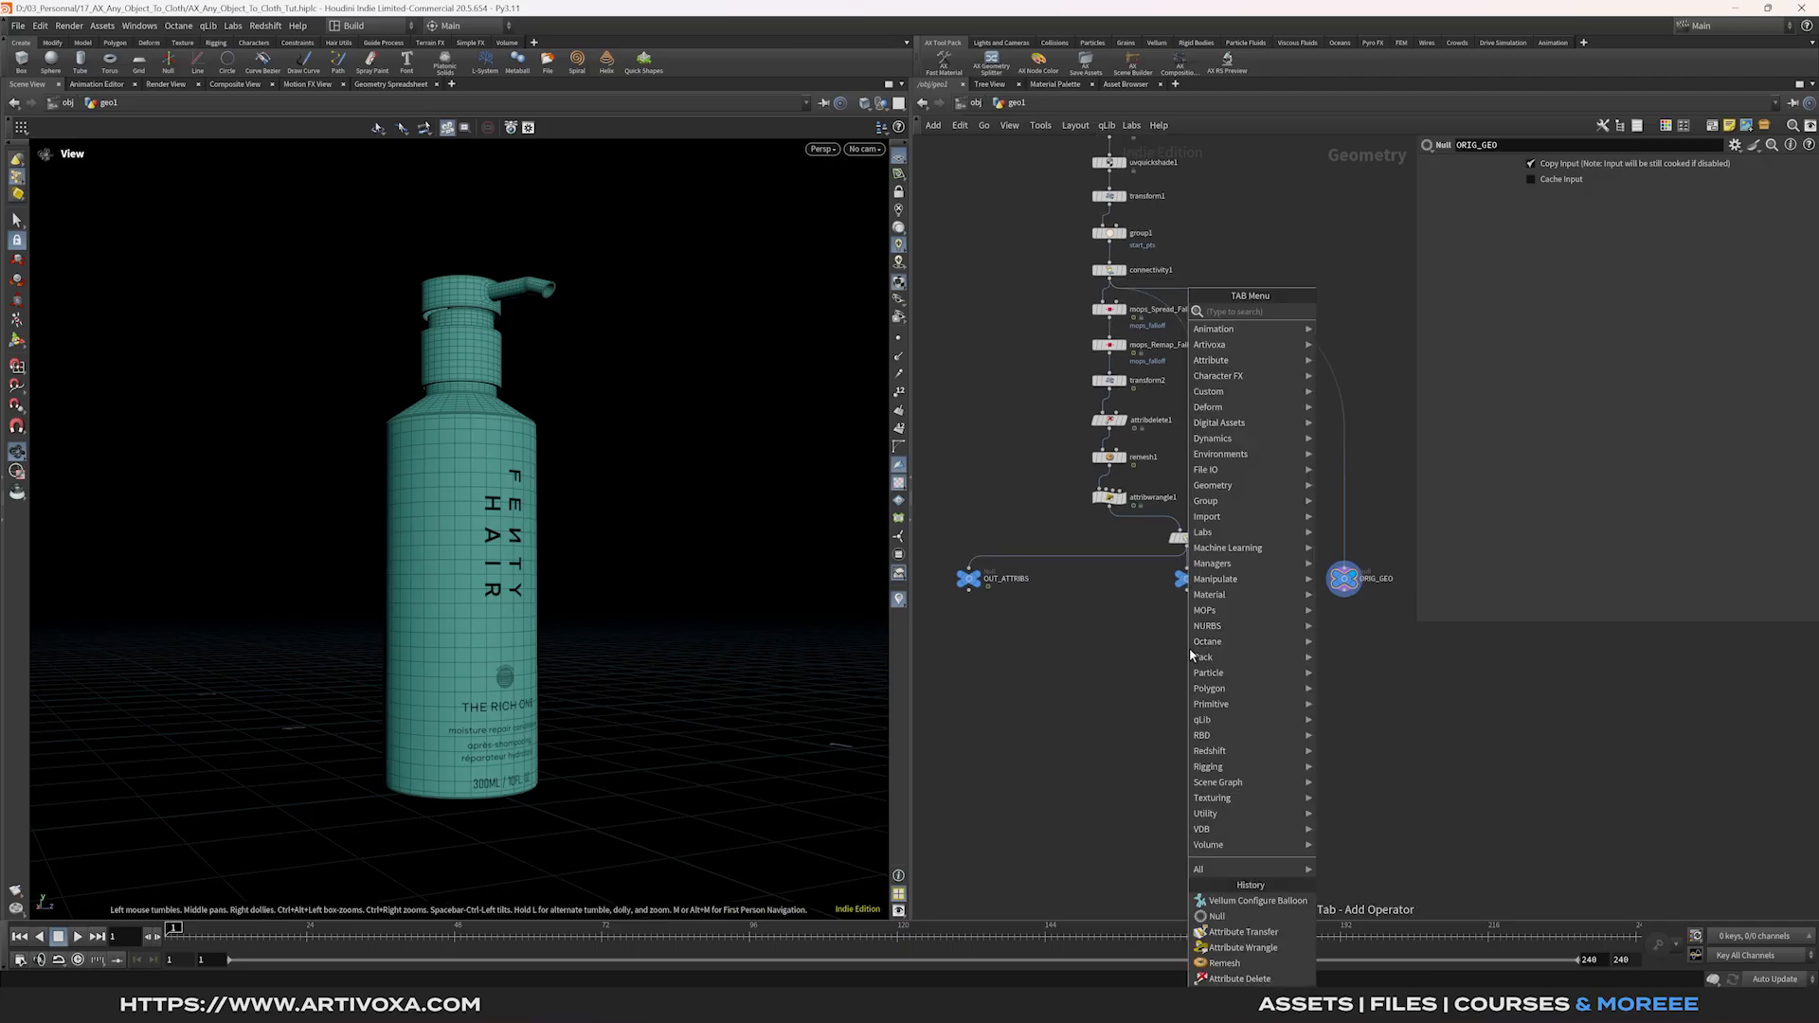
text(vellum con f)
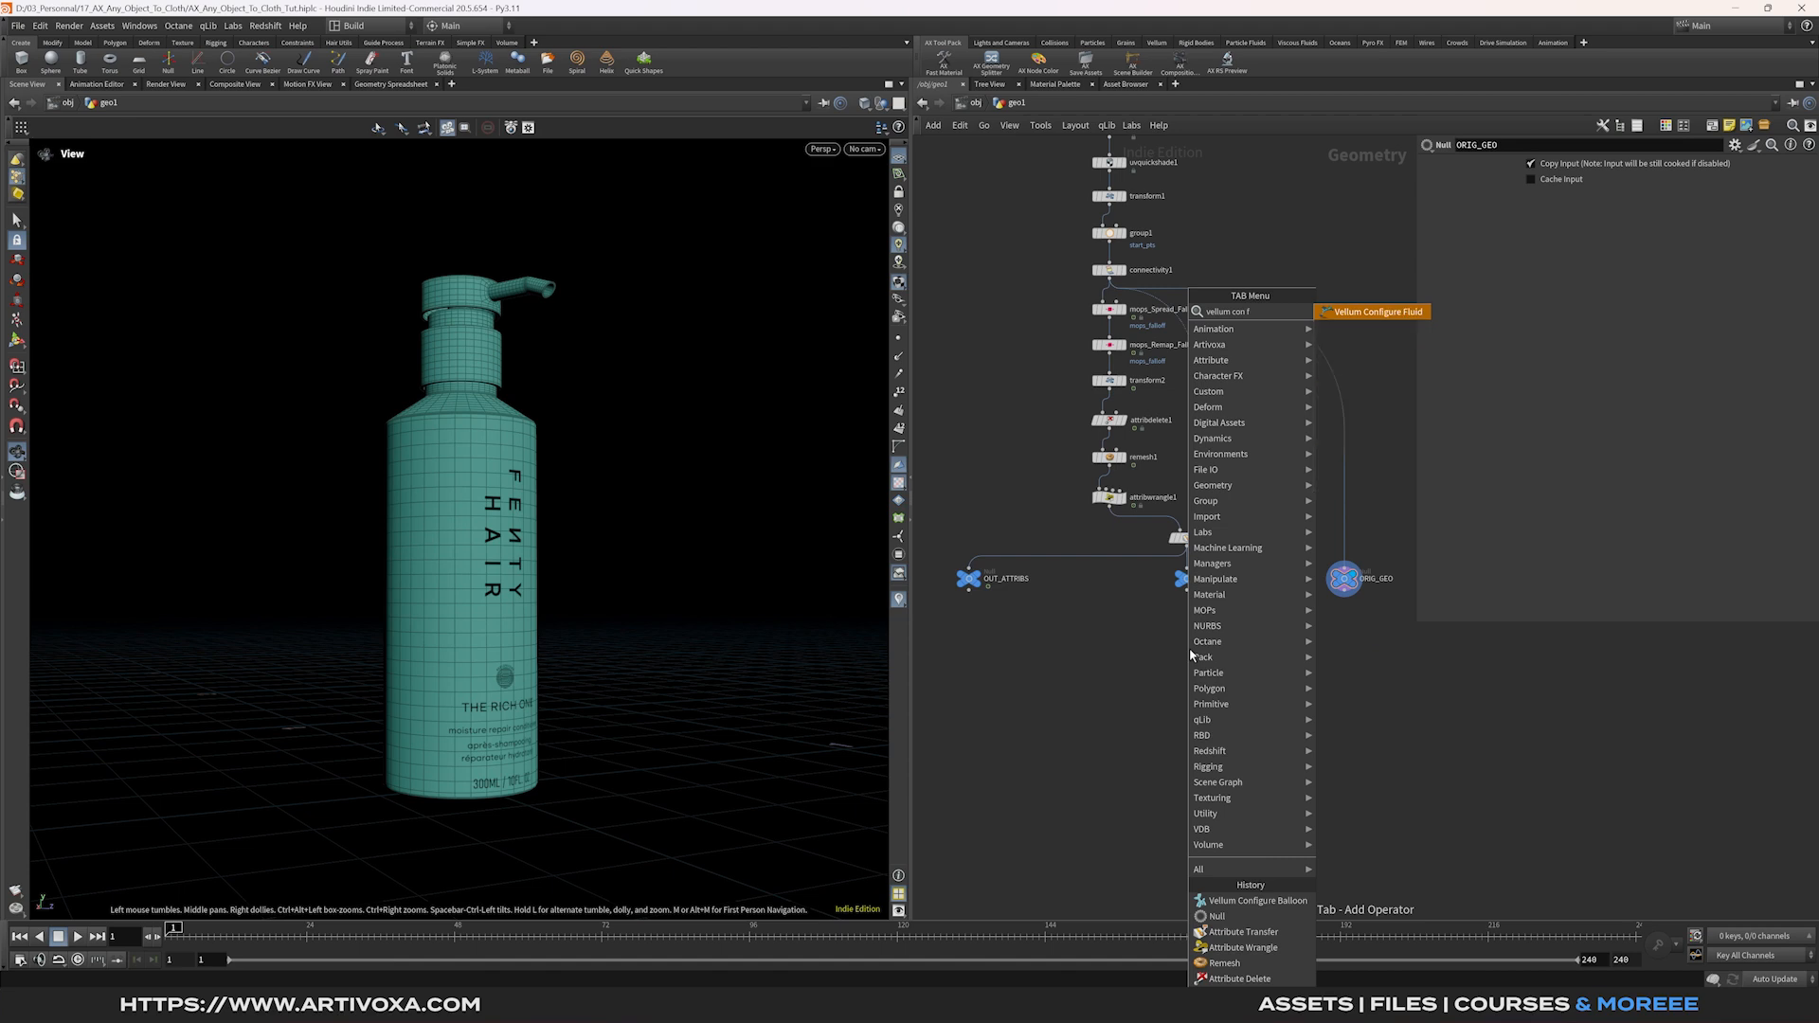
key(BackSpace)
click(1364, 359)
click(1187, 649)
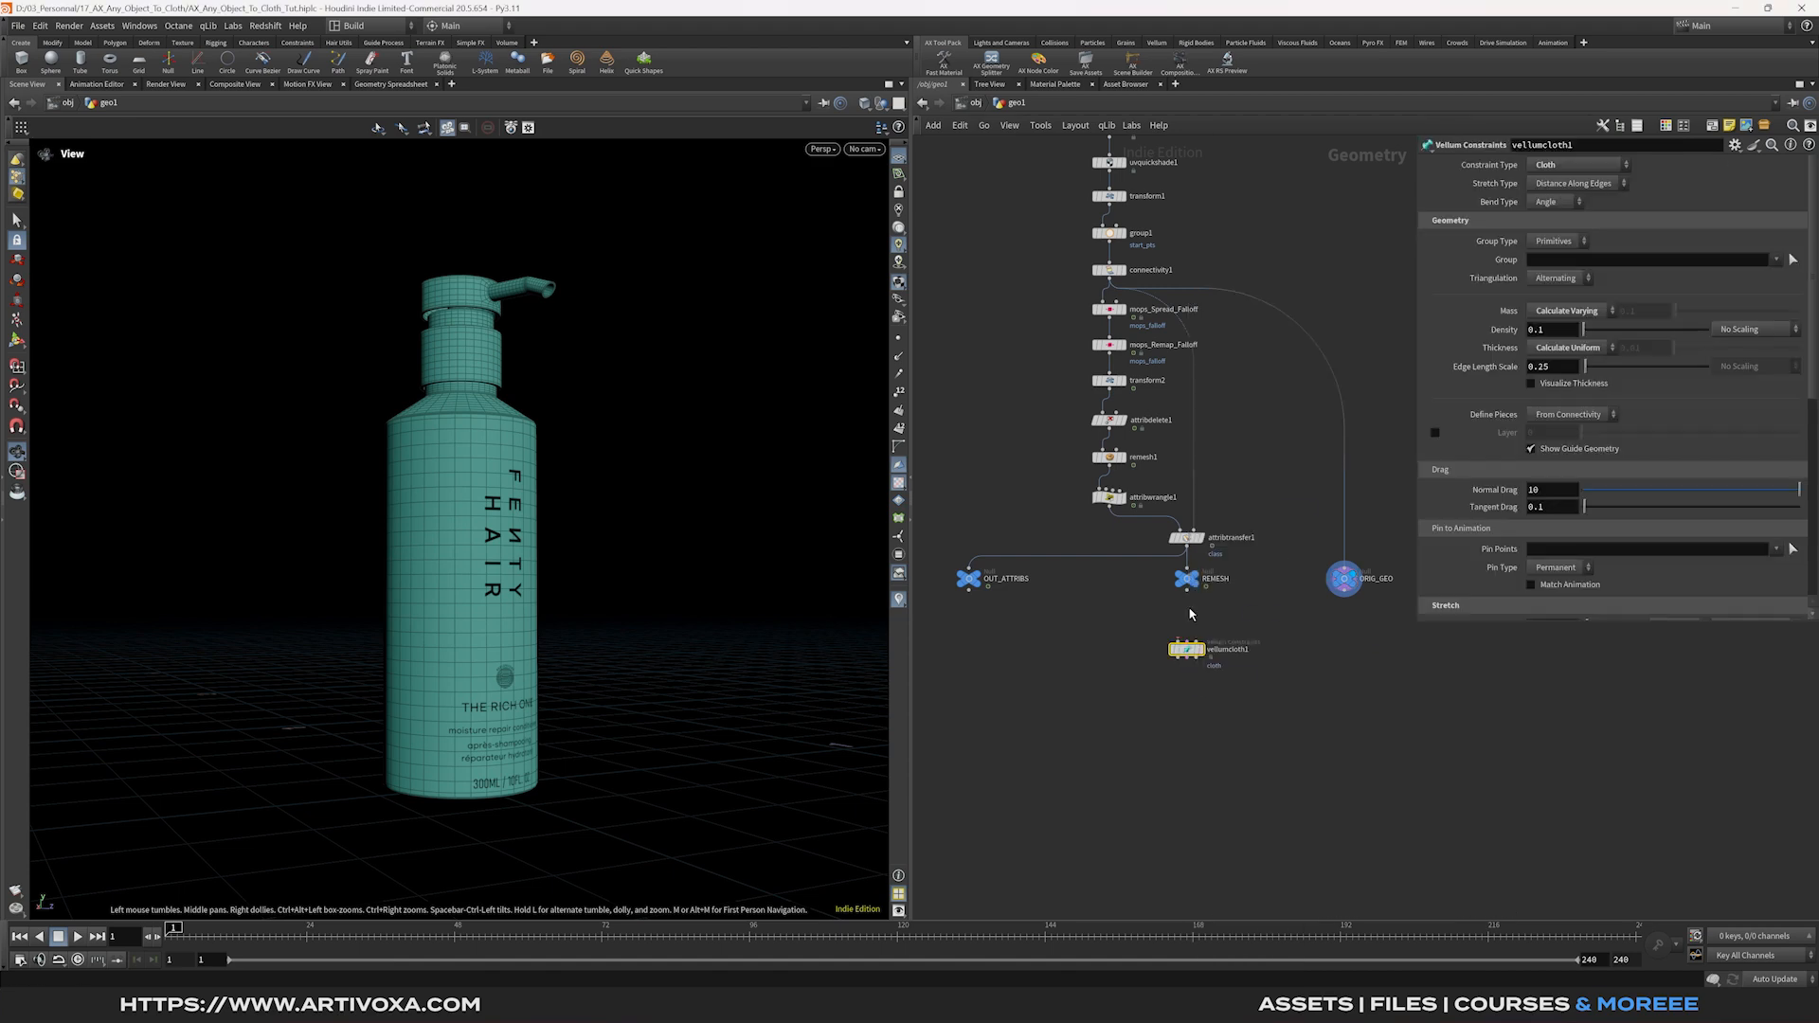
drag(1192, 588, 1180, 633)
click(1182, 640)
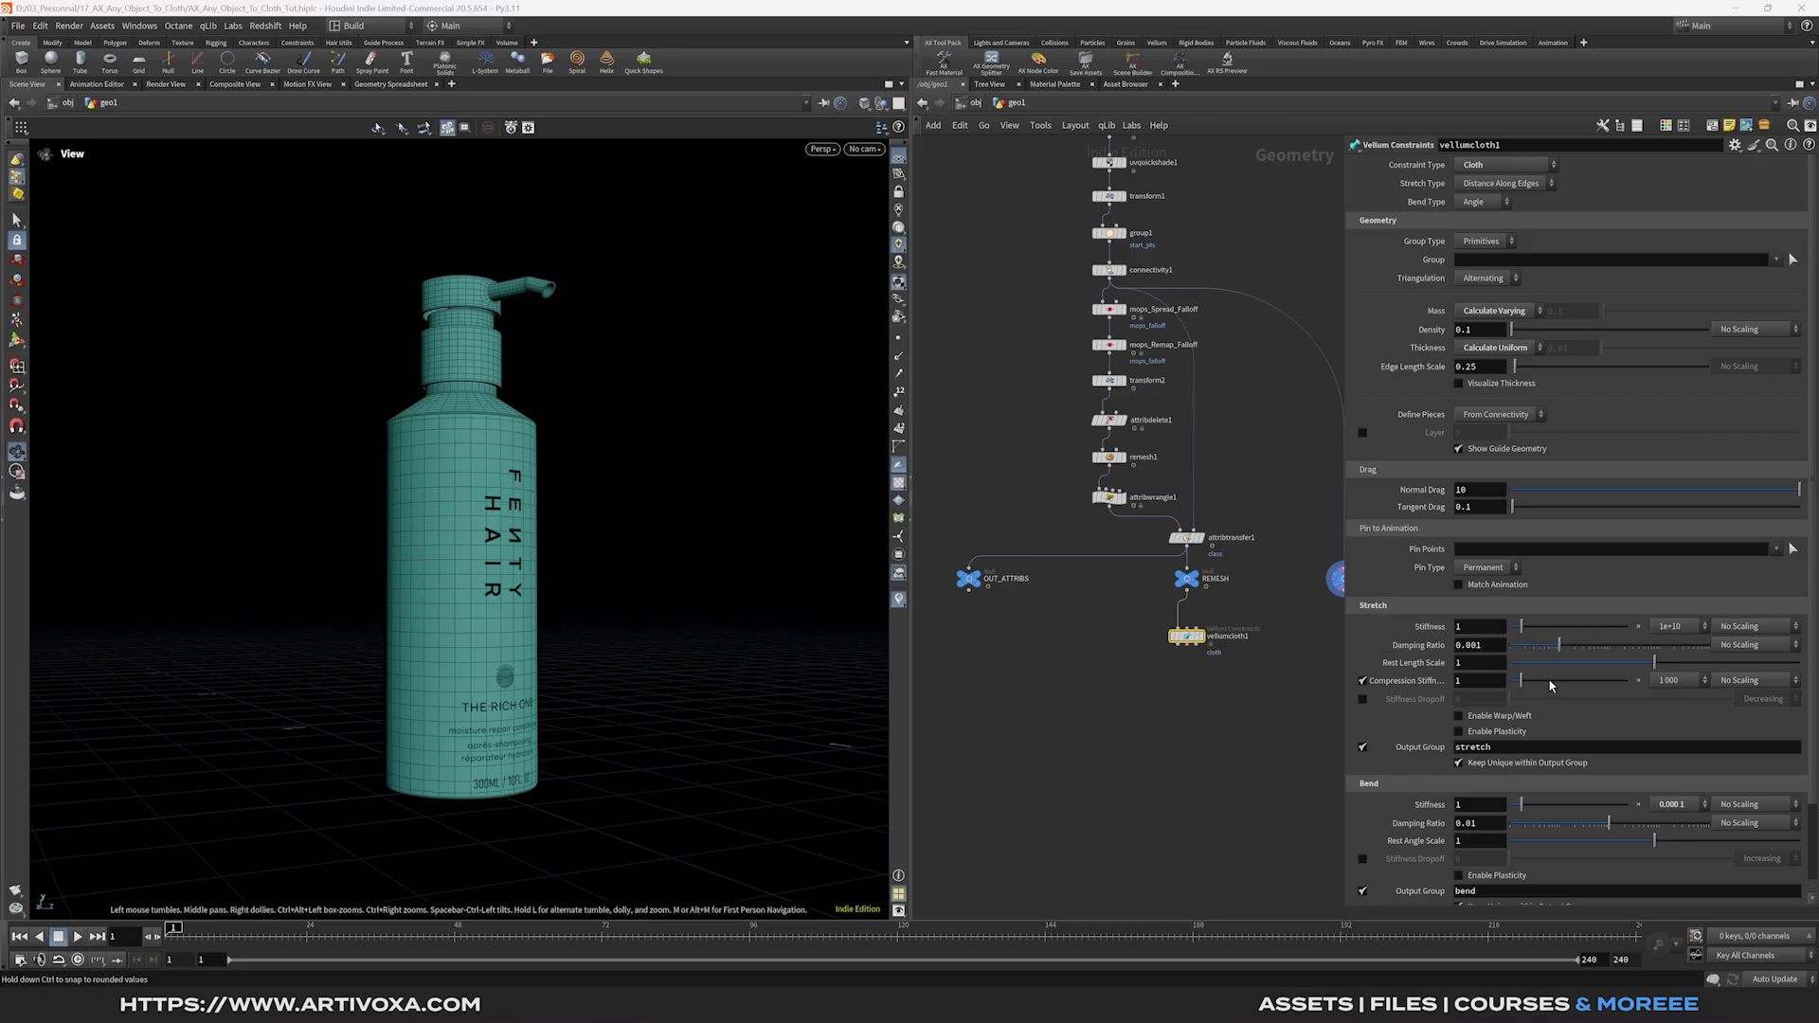
Set the Vellum cloth's stretch stiffness multiplier to 0.01 and its bend stiffness multiplier to 1e-8.
click(1676, 627)
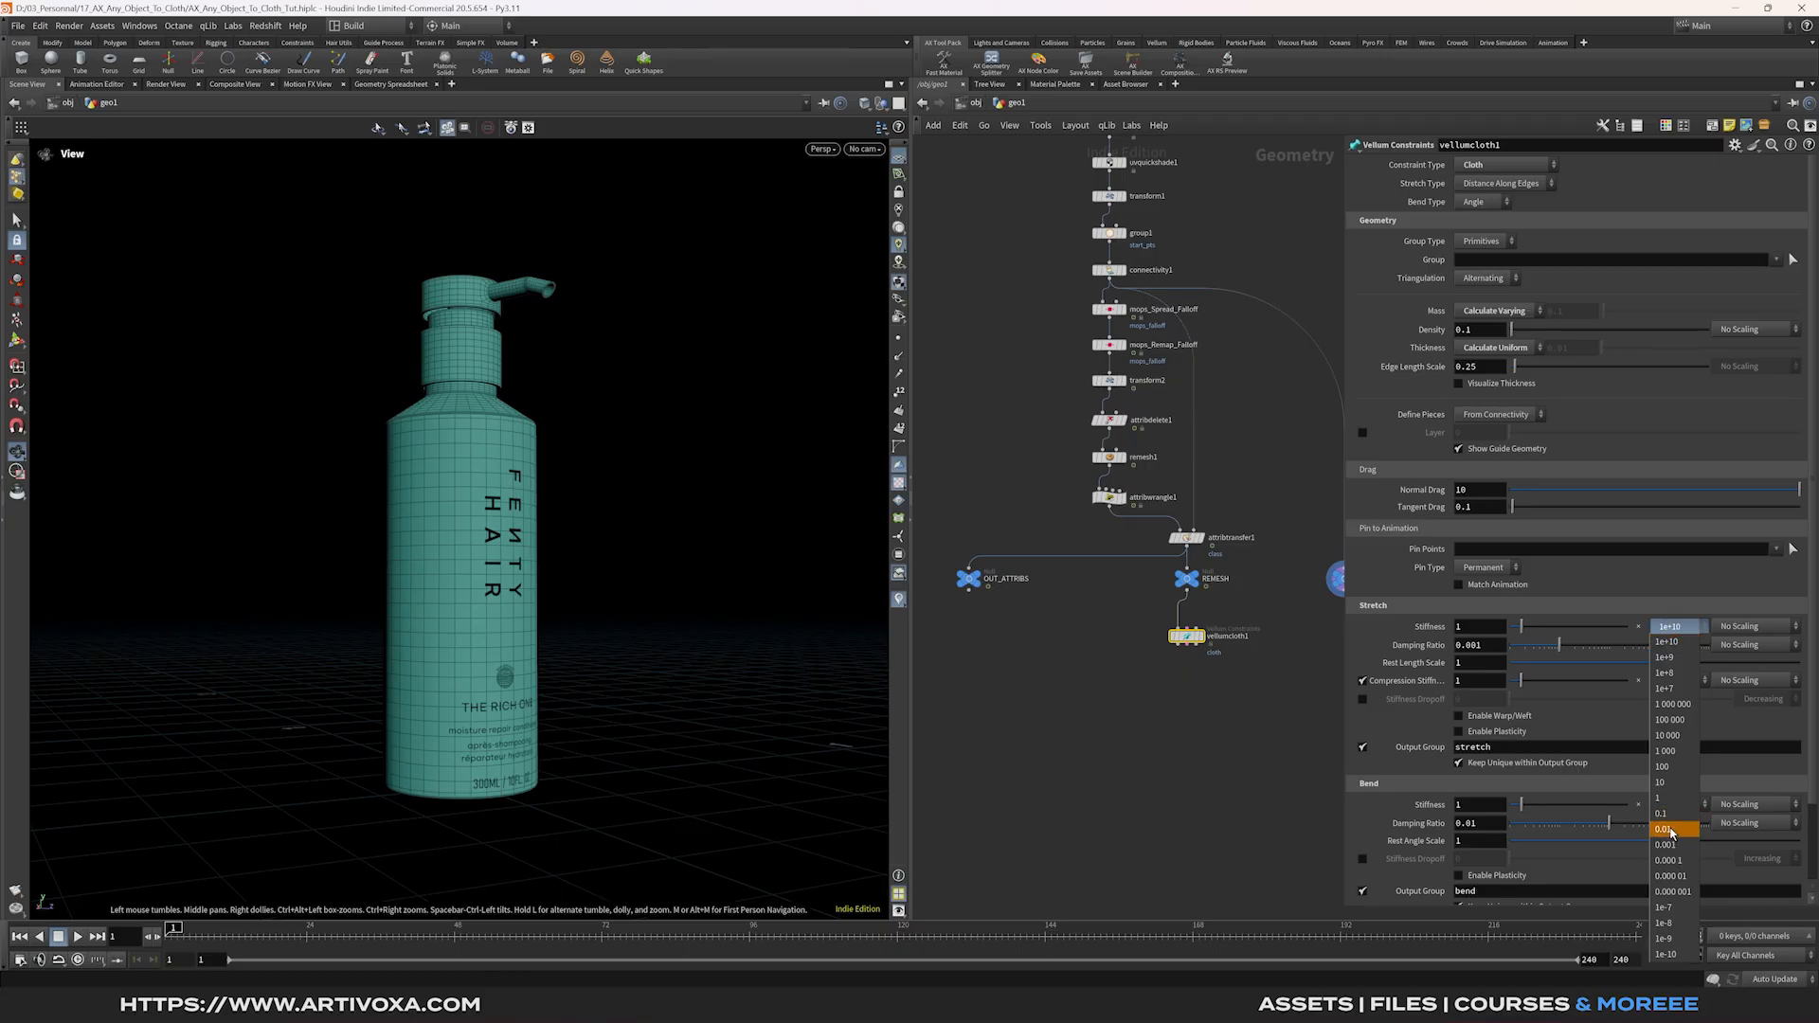
click(1674, 830)
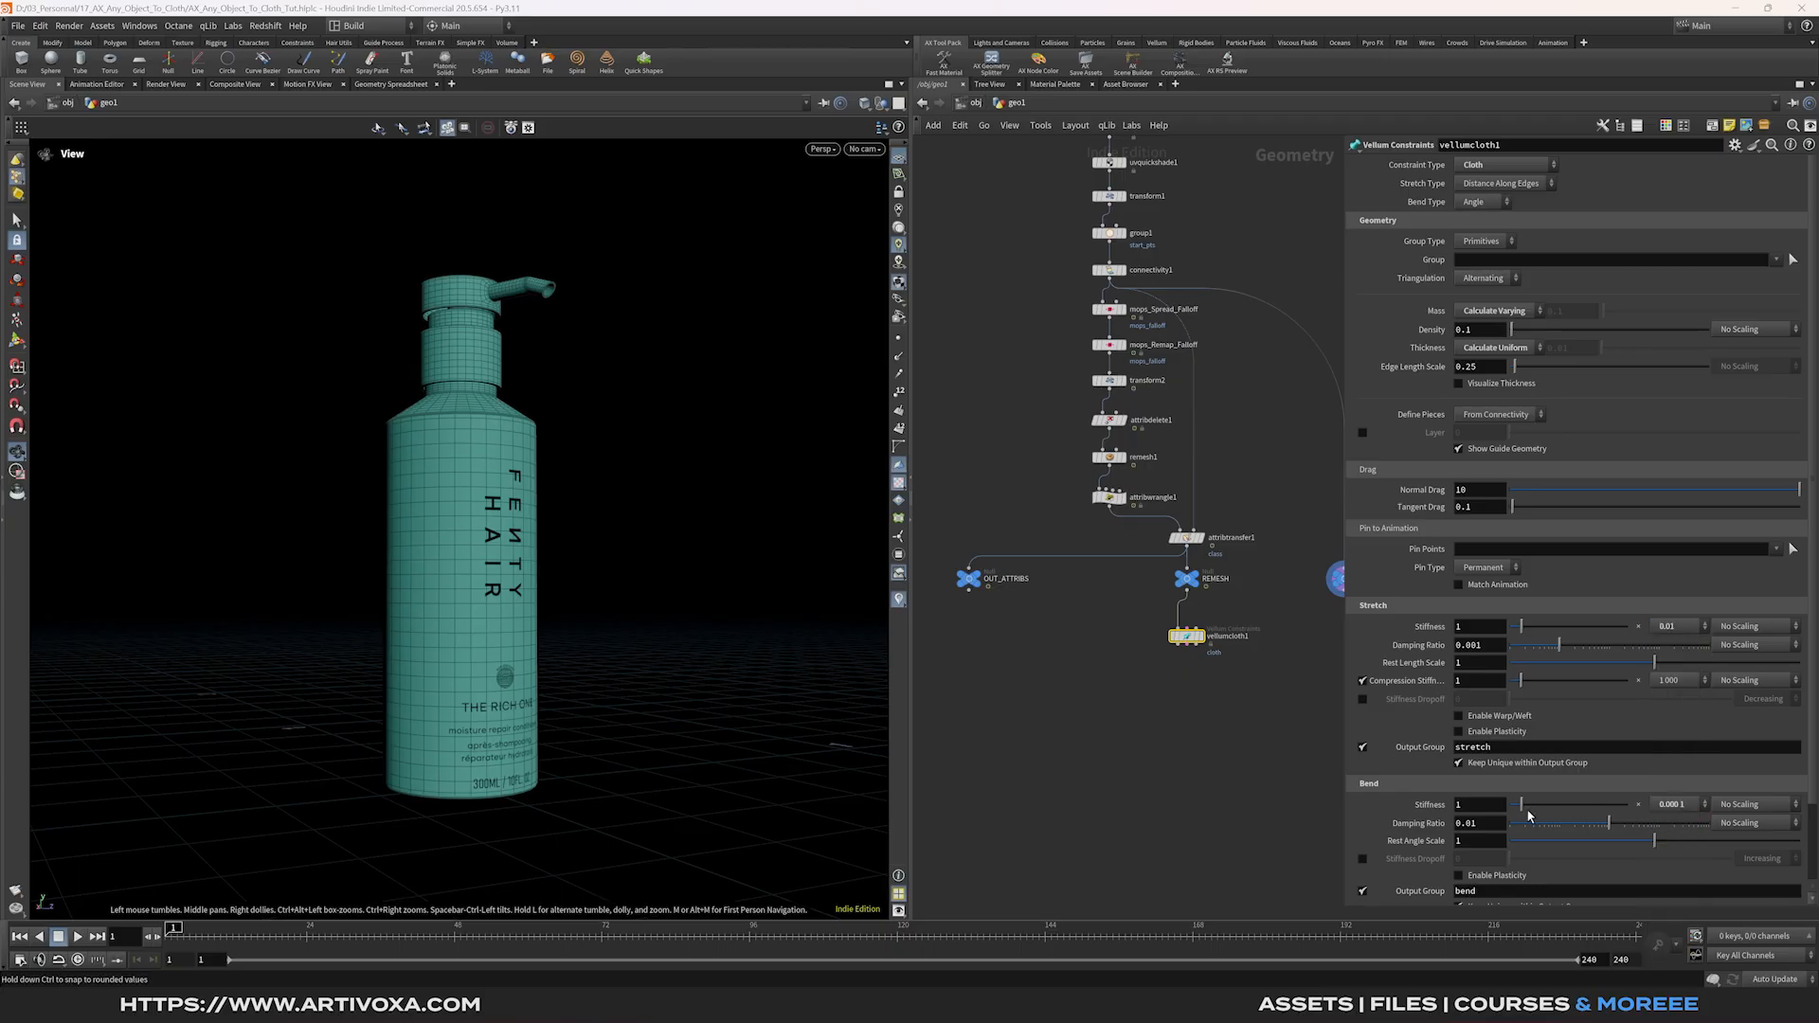
click(1683, 806)
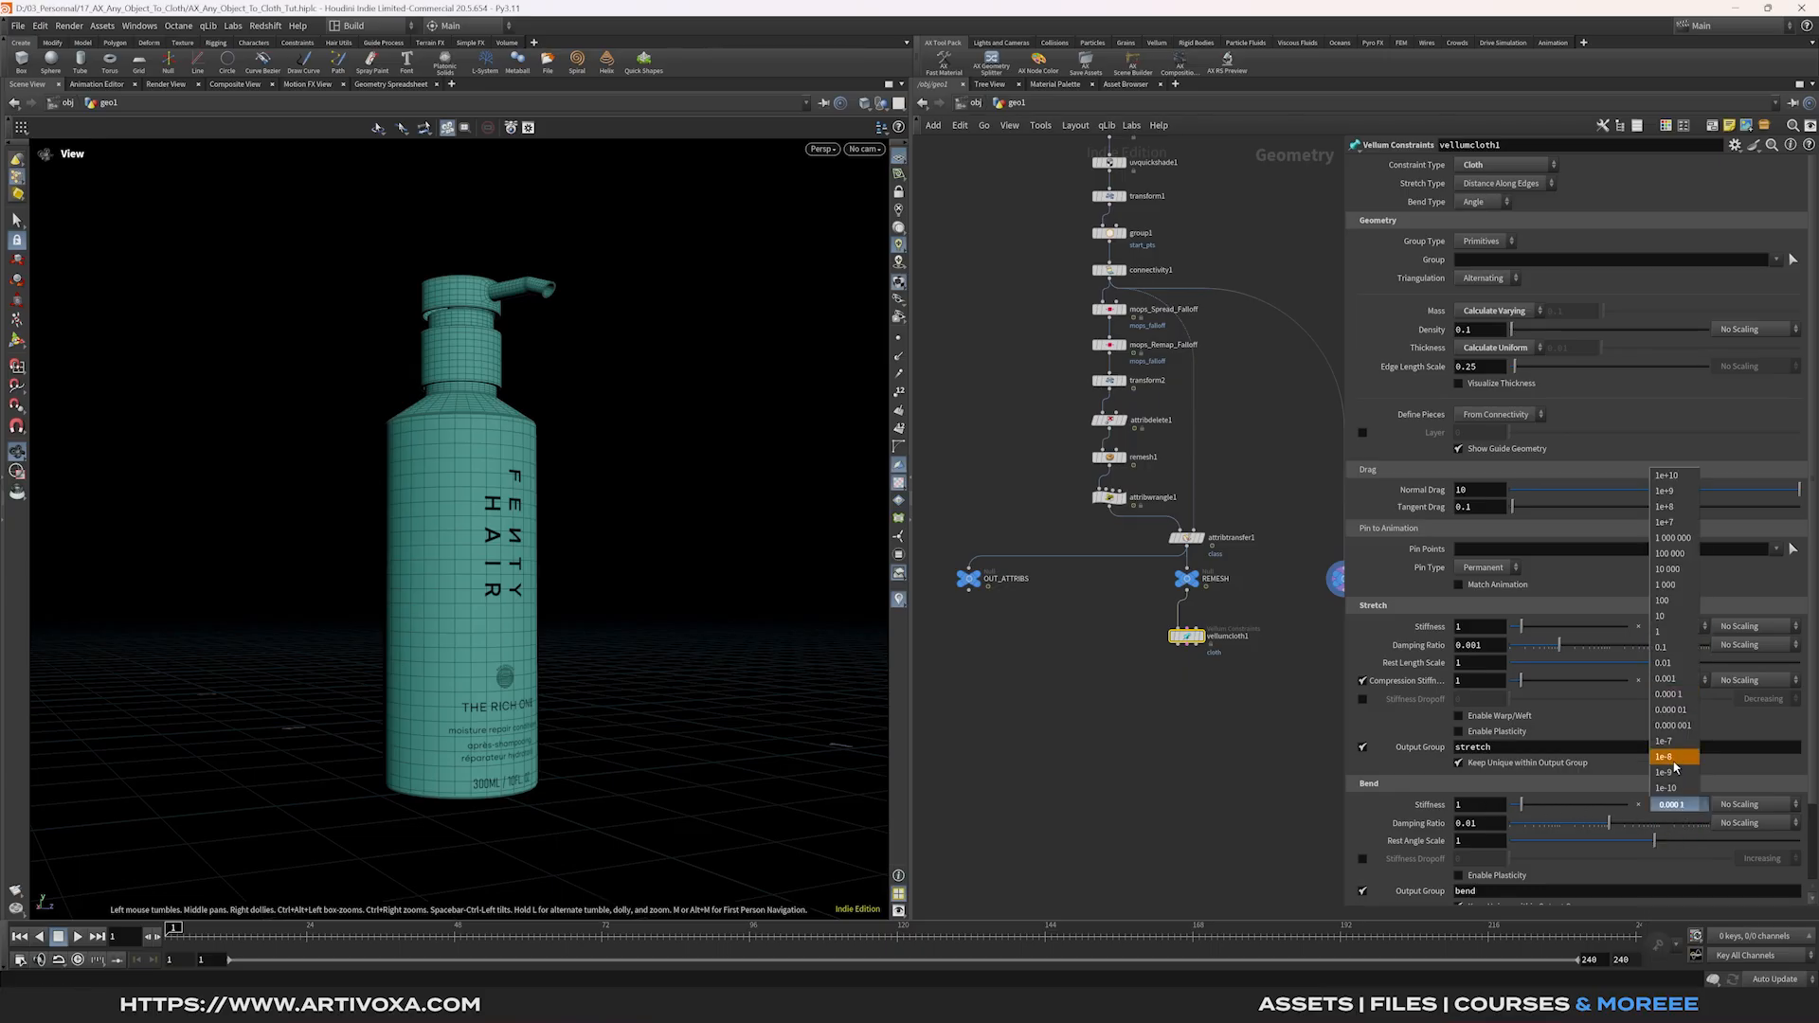
click(1675, 758)
Add a Vellum Solver below the Vellum cloth node and connect all the cloth outputs to it.
click(1178, 645)
key(Tab)
text(vs)
key(Return)
click(1187, 670)
drag(1188, 671, 1188, 683)
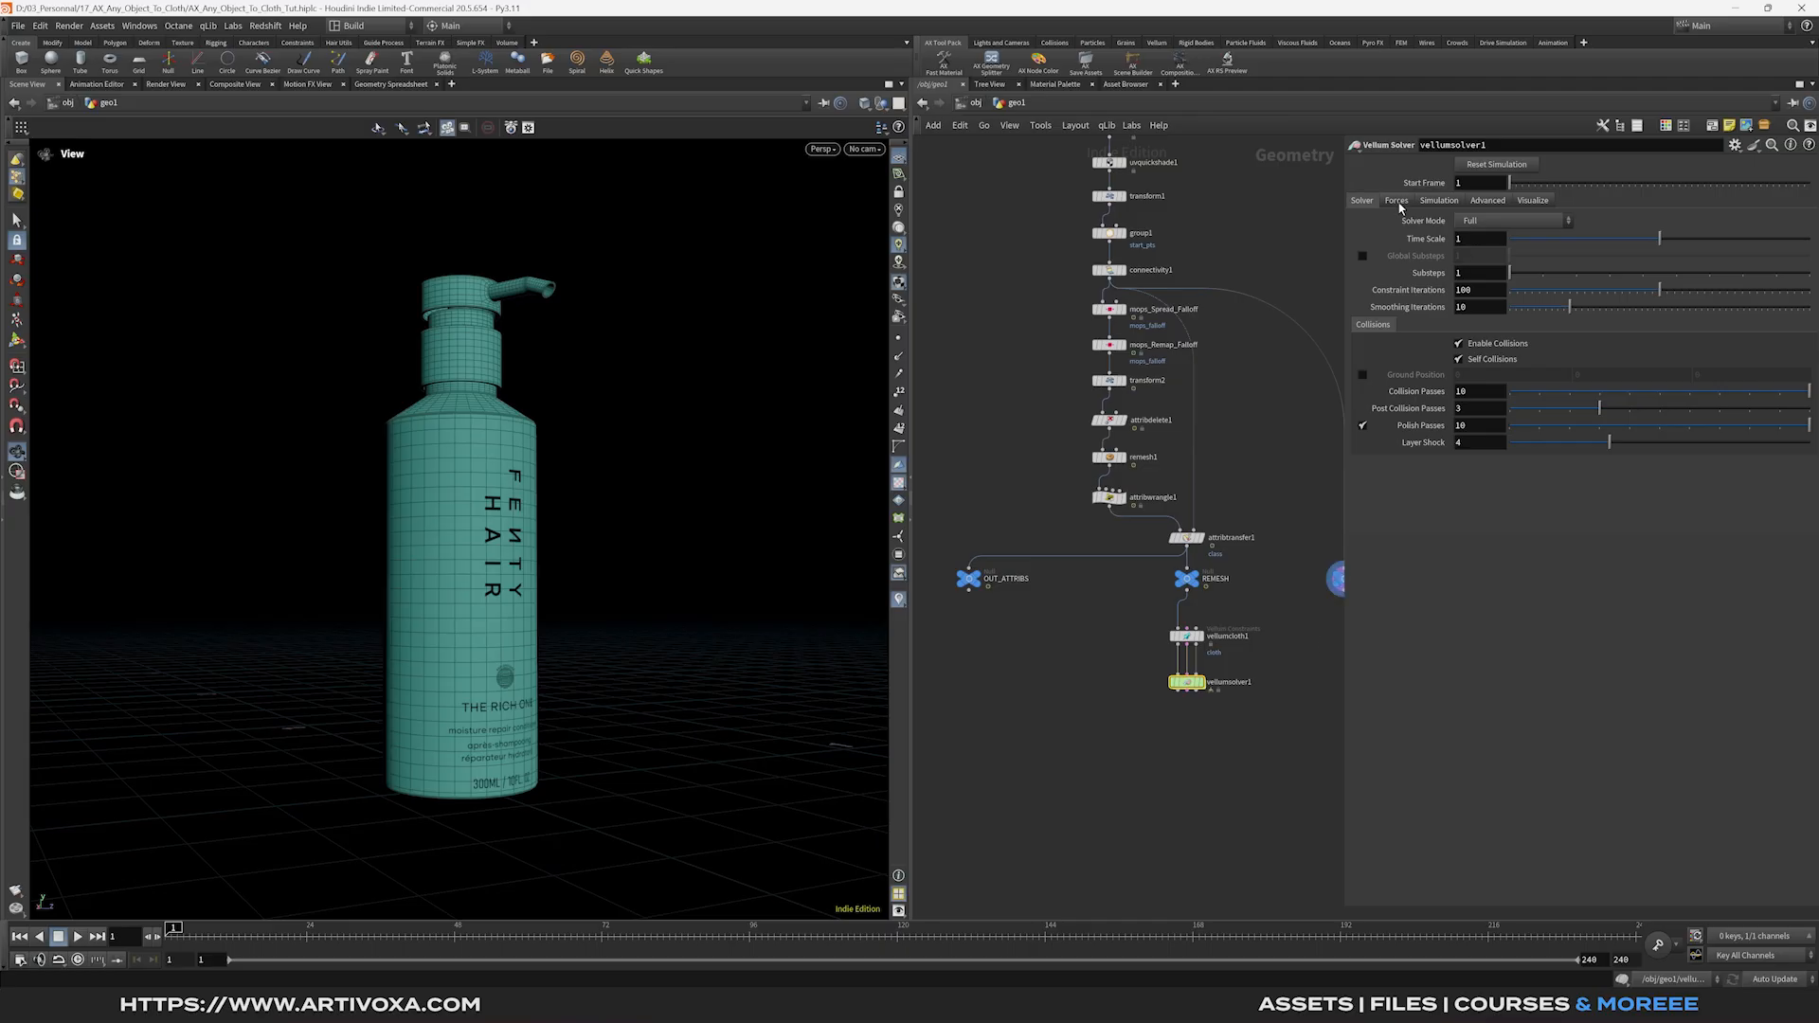
Set the Vellum Solver's vertical gravity to 0.
click(1396, 203)
click(1611, 219)
text(0)
key(Return)
middle_drag(1246, 675, 1233, 623)
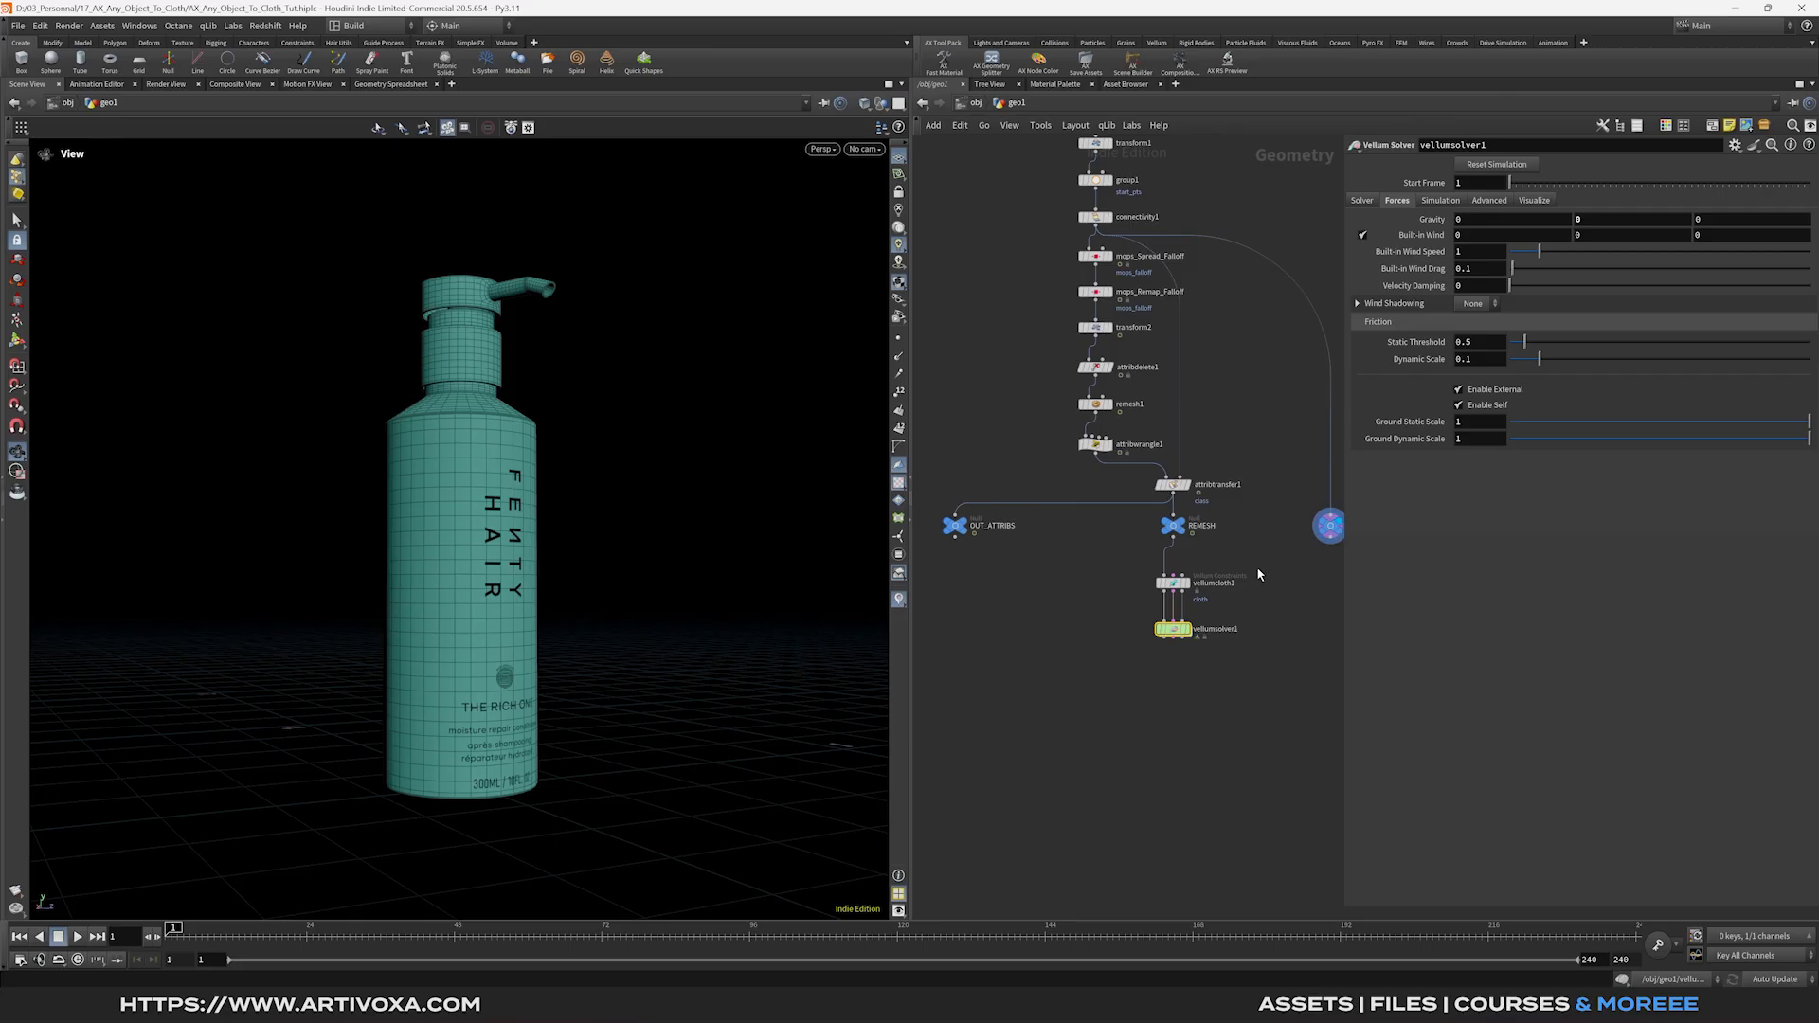
Review the cloth constraint settings, display OUT_ATTRIBS and scrub the timeline to examine the animated falloff, returning to frame 1.
drag(1242, 585, 1137, 616)
scroll(1418, 542, down, 5)
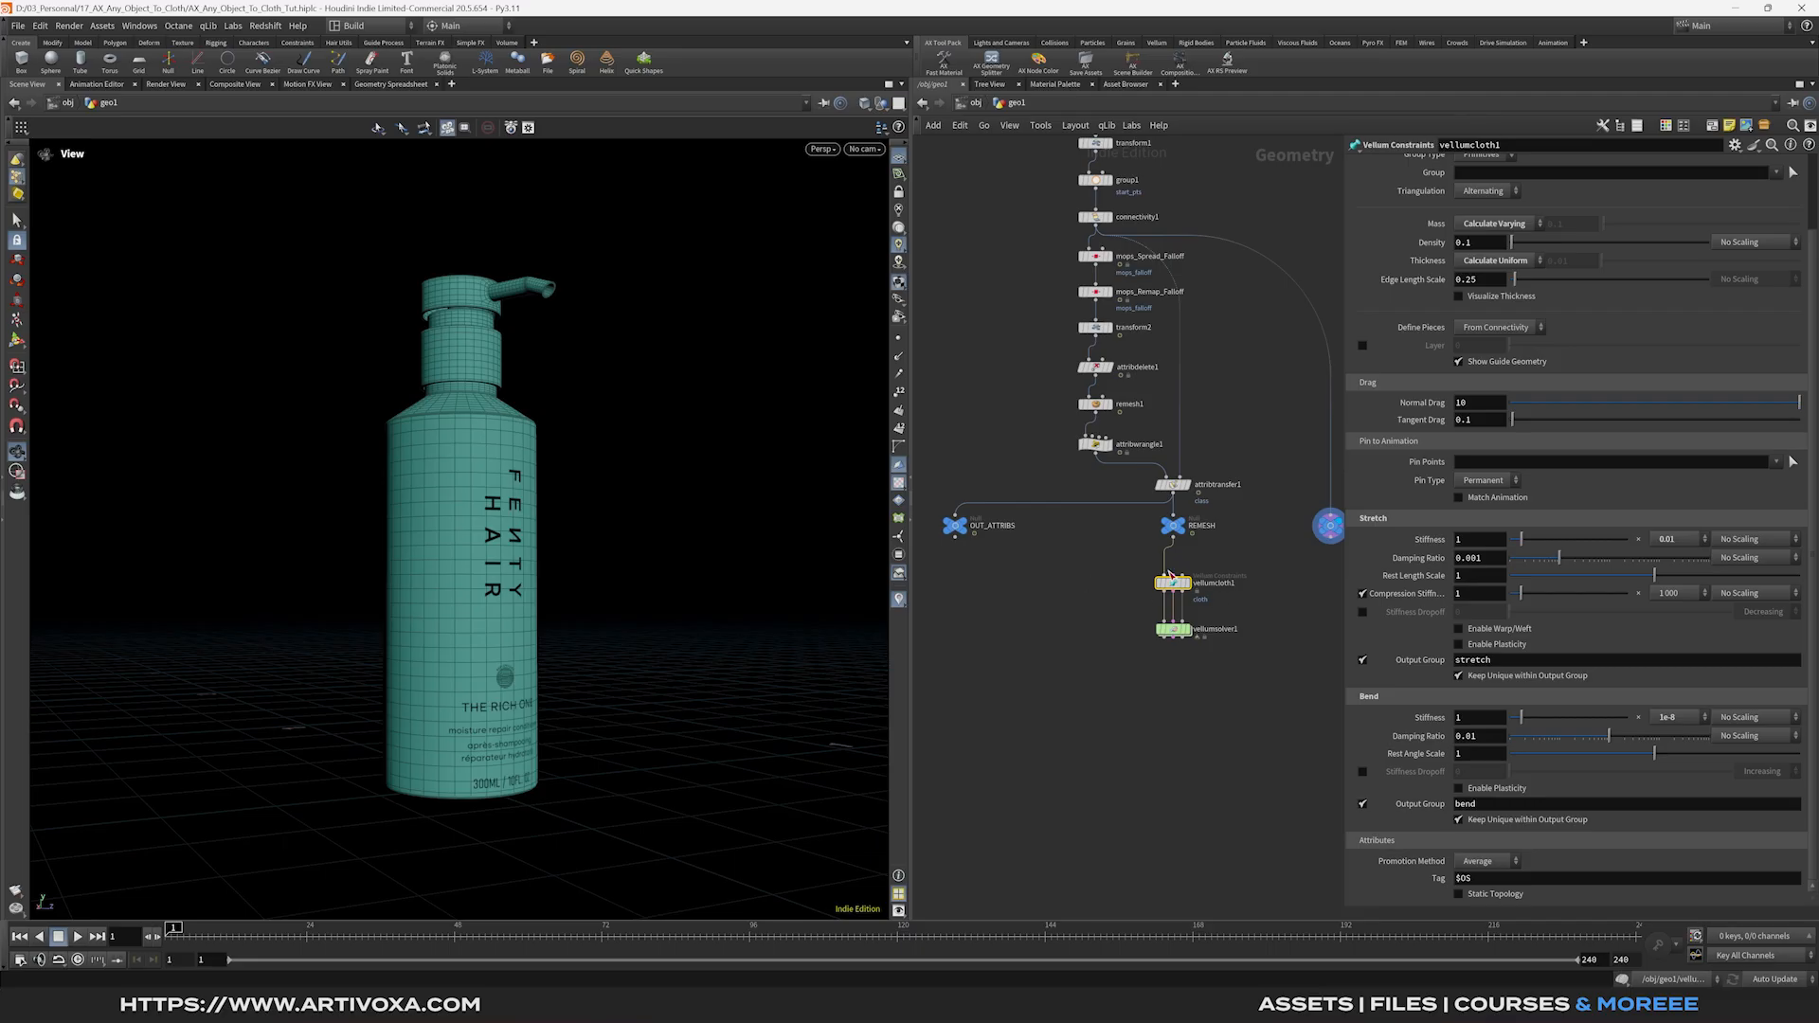
click(955, 525)
drag(317, 932, 536, 945)
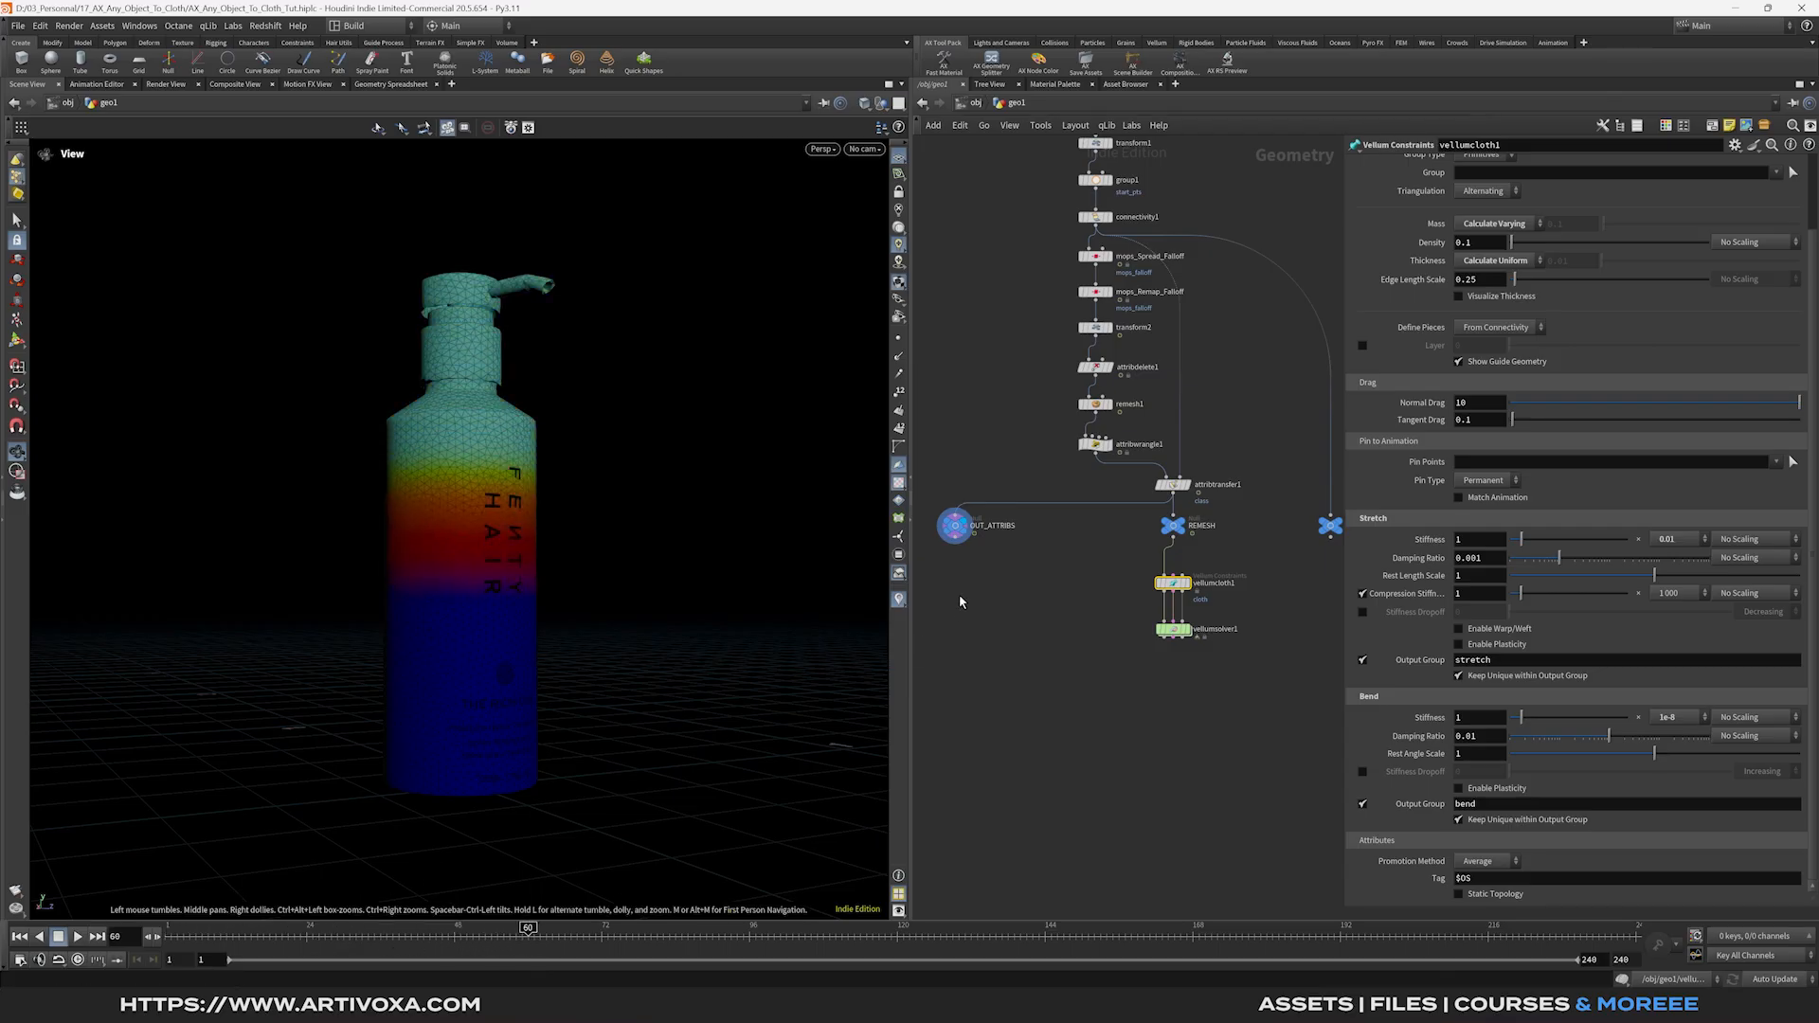
click(958, 528)
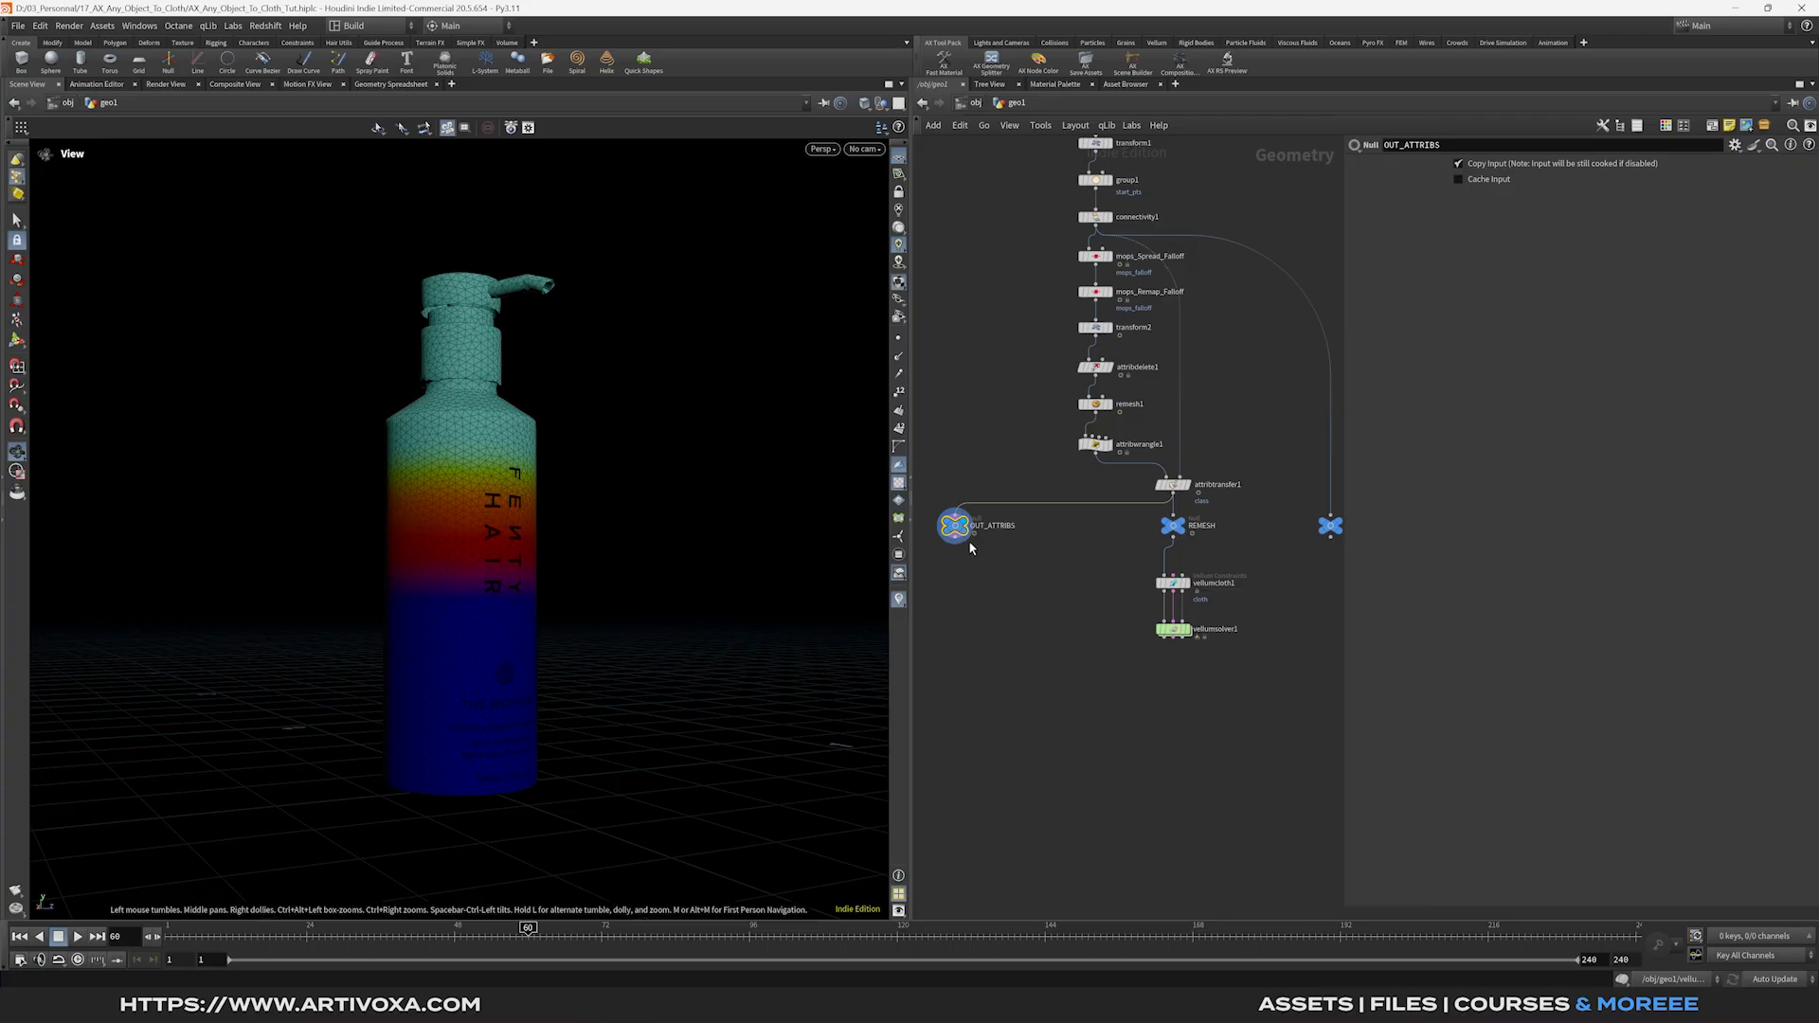
drag(207, 930, 156, 933)
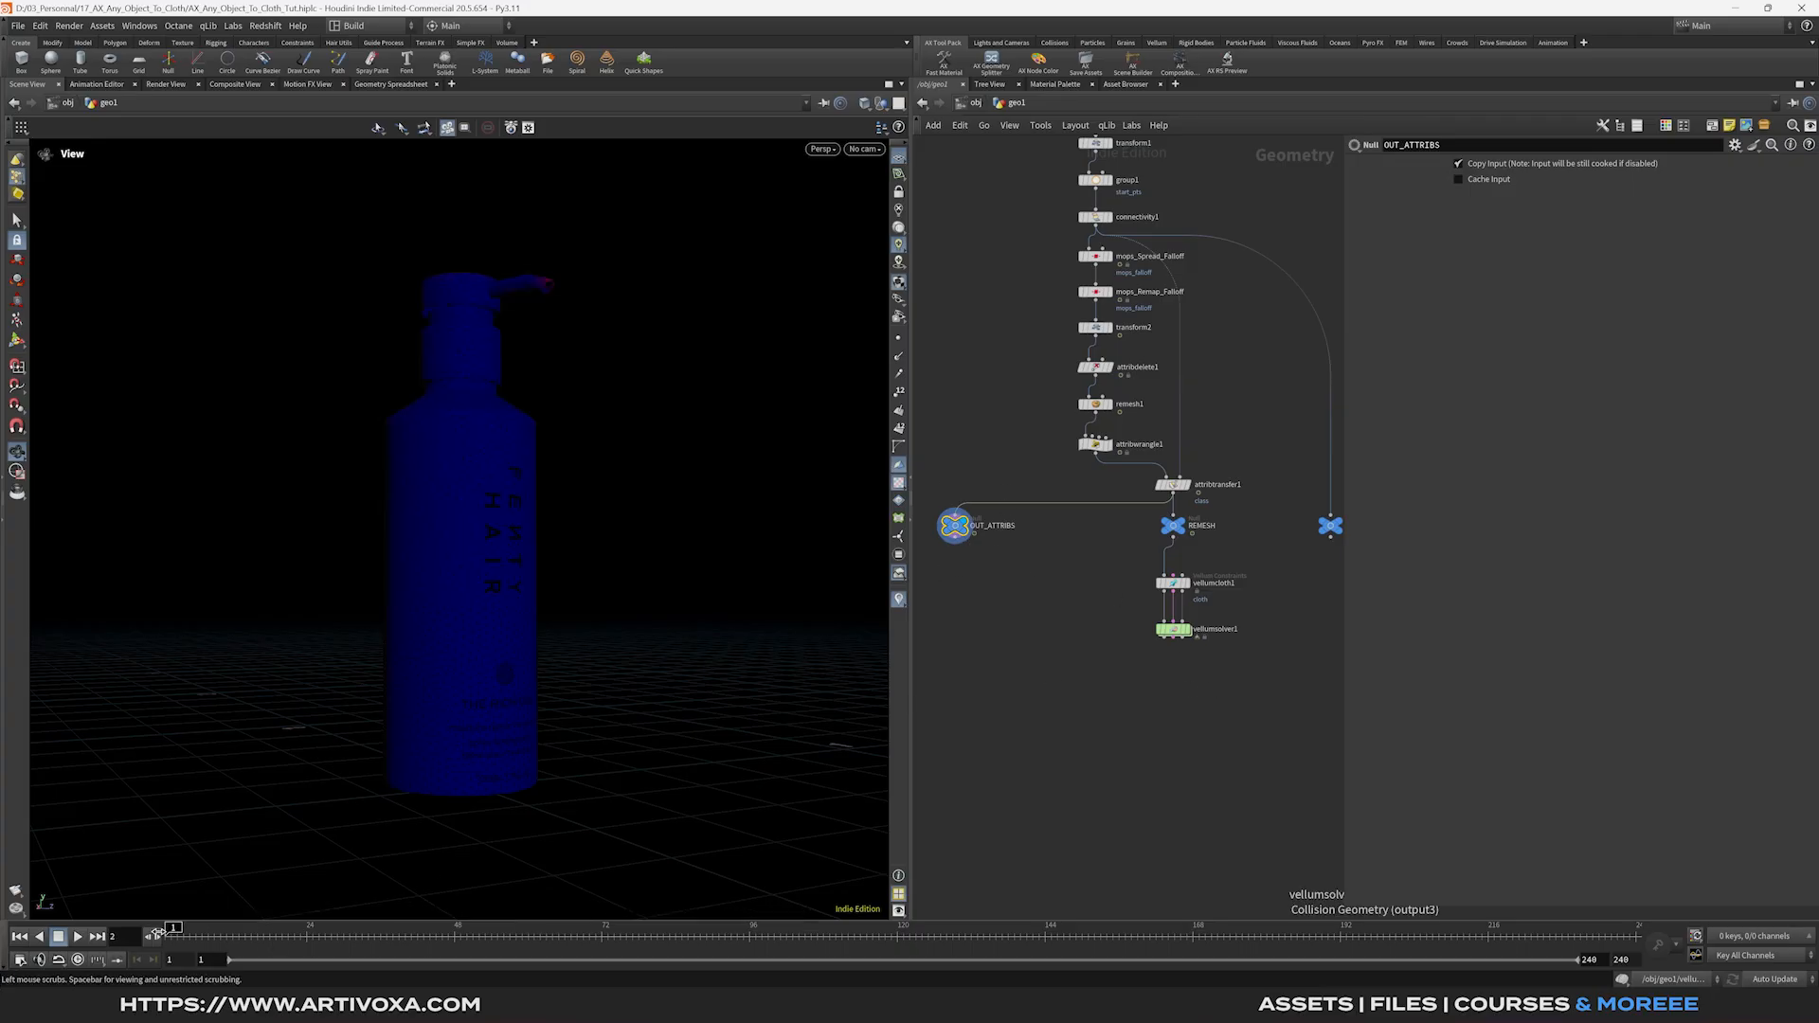
Inside the Vellum Solver, add a Vellum Constraint Properties node and connect its output to SOURCE.
double_click(1173, 629)
key(Tab)
text(v)
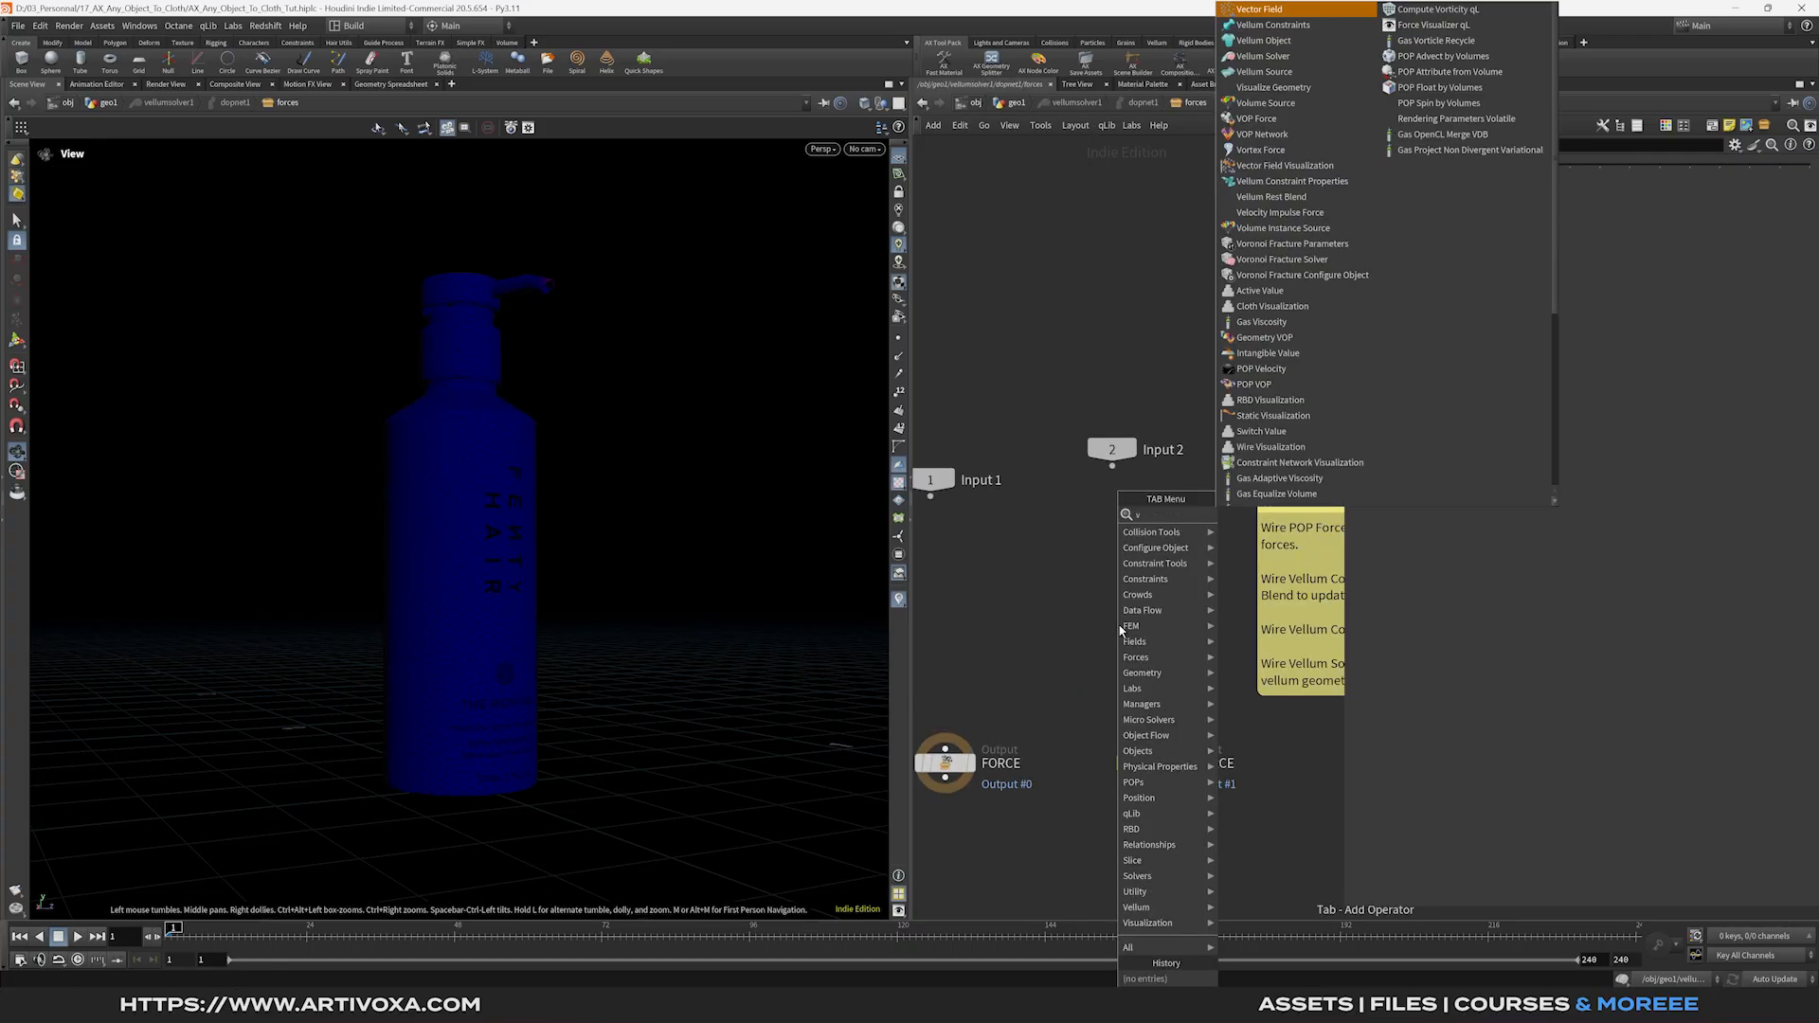
text(ellum co)
key(Down)
key(Return)
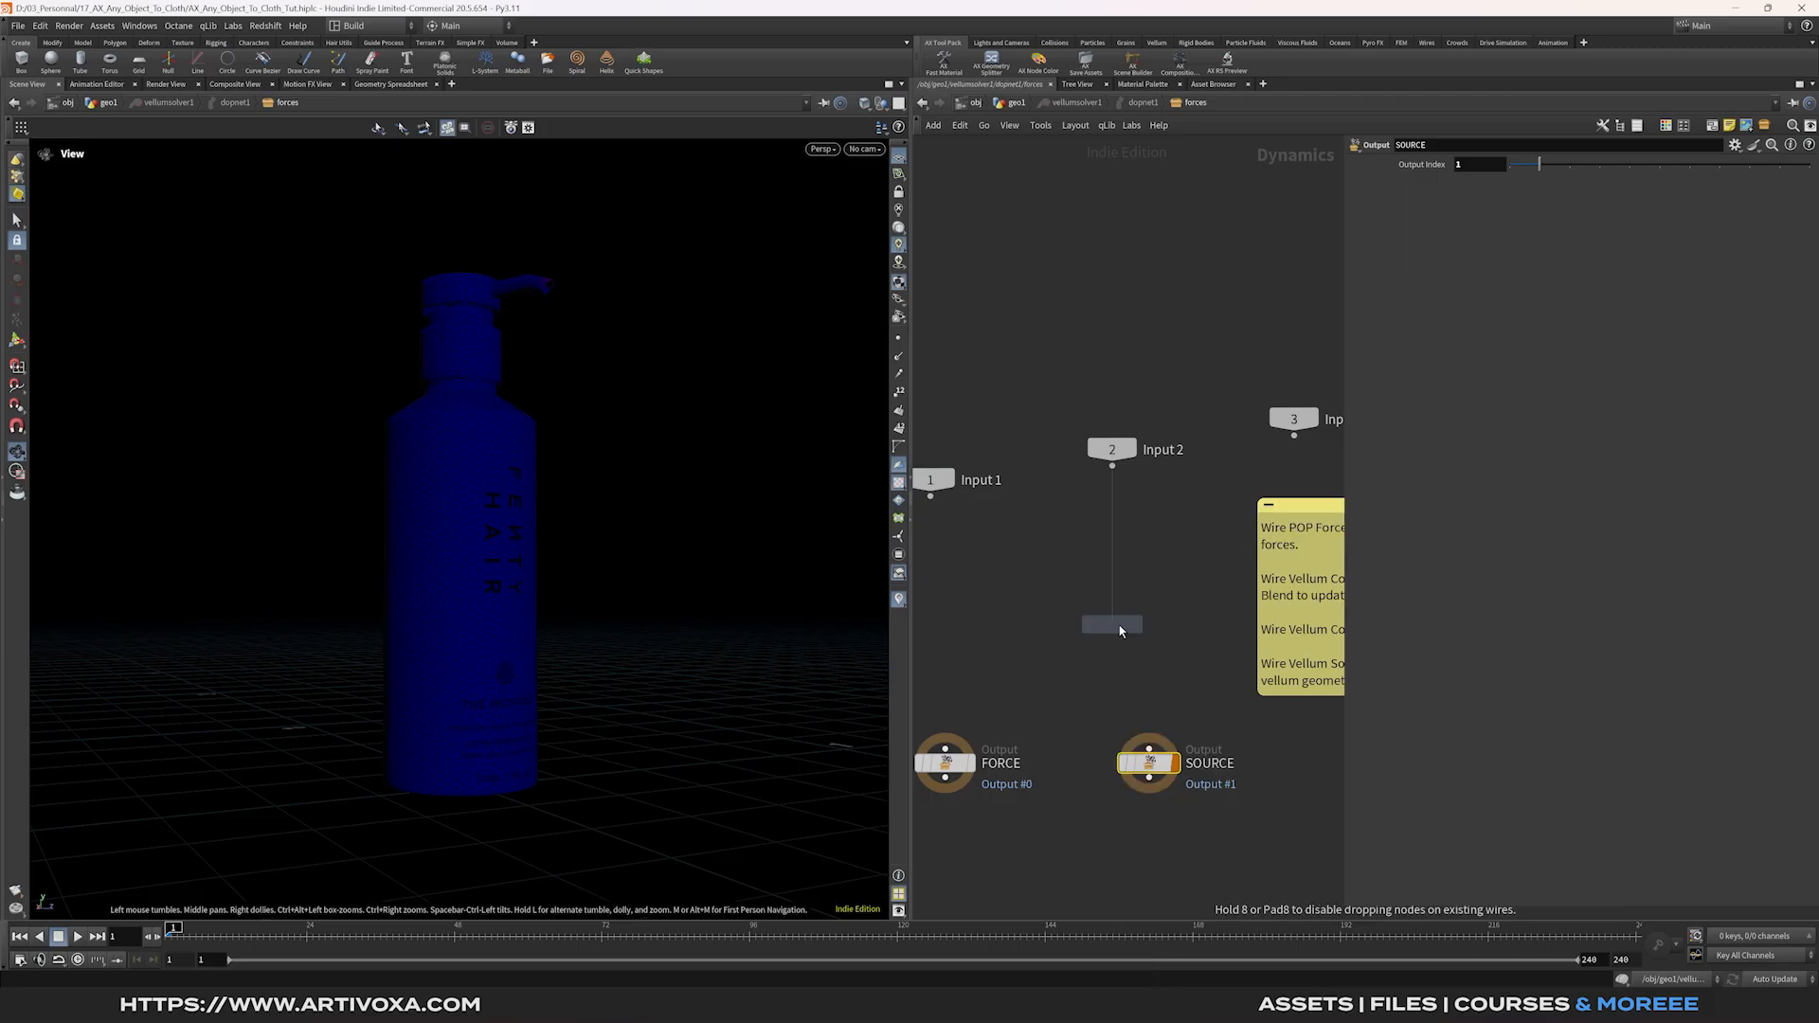
click(1149, 589)
drag(1148, 601, 1149, 748)
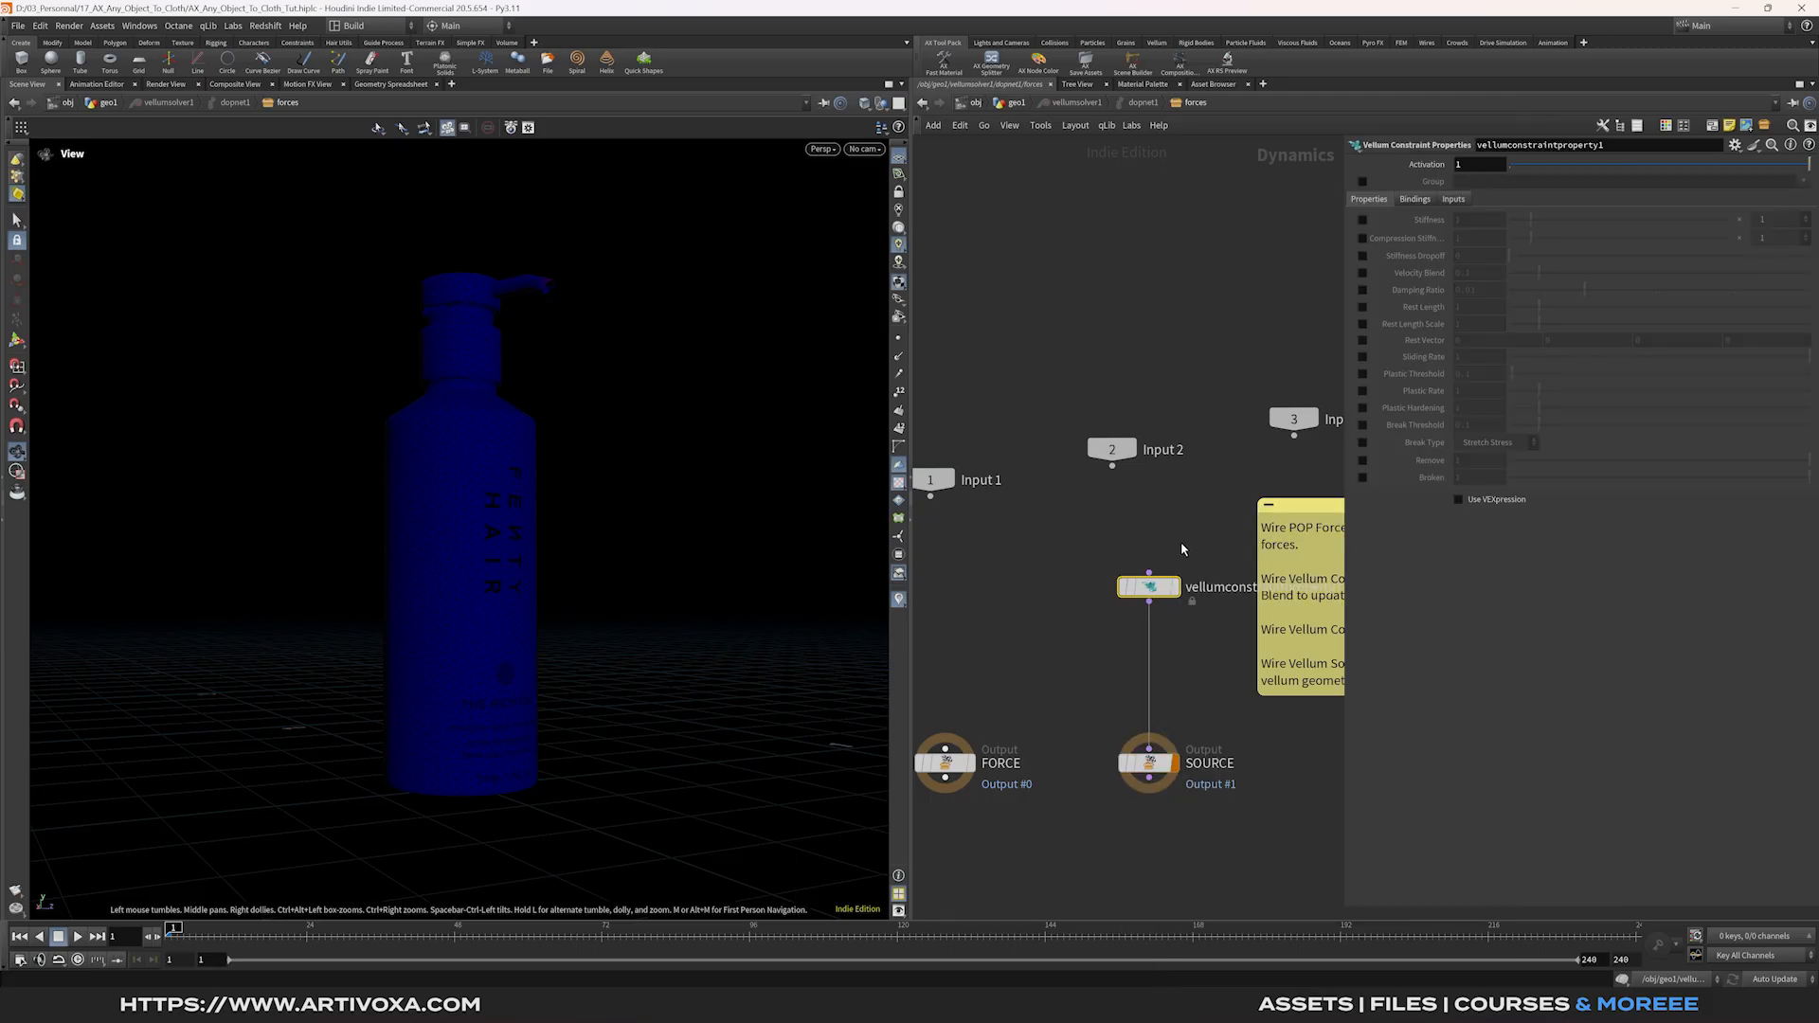
Limit the constraint properties to the stretch group and enable Rest Length Scale.
click(1362, 182)
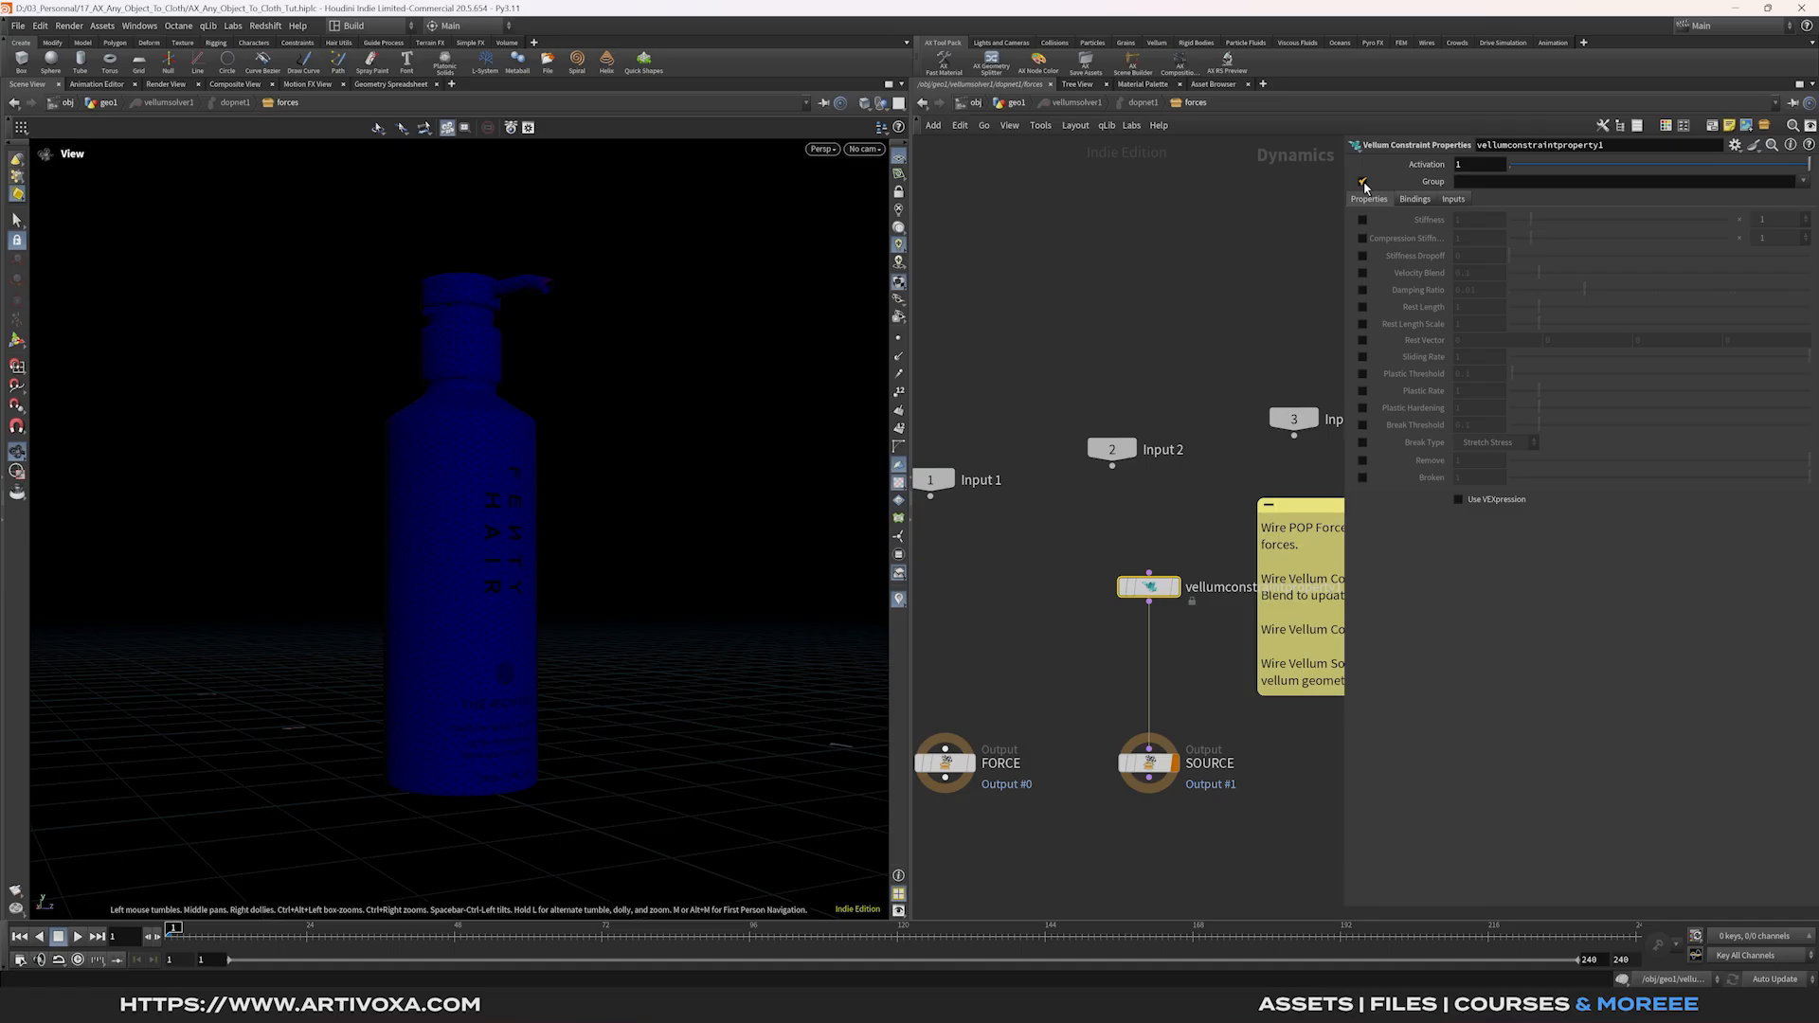
click(1805, 182)
click(1790, 213)
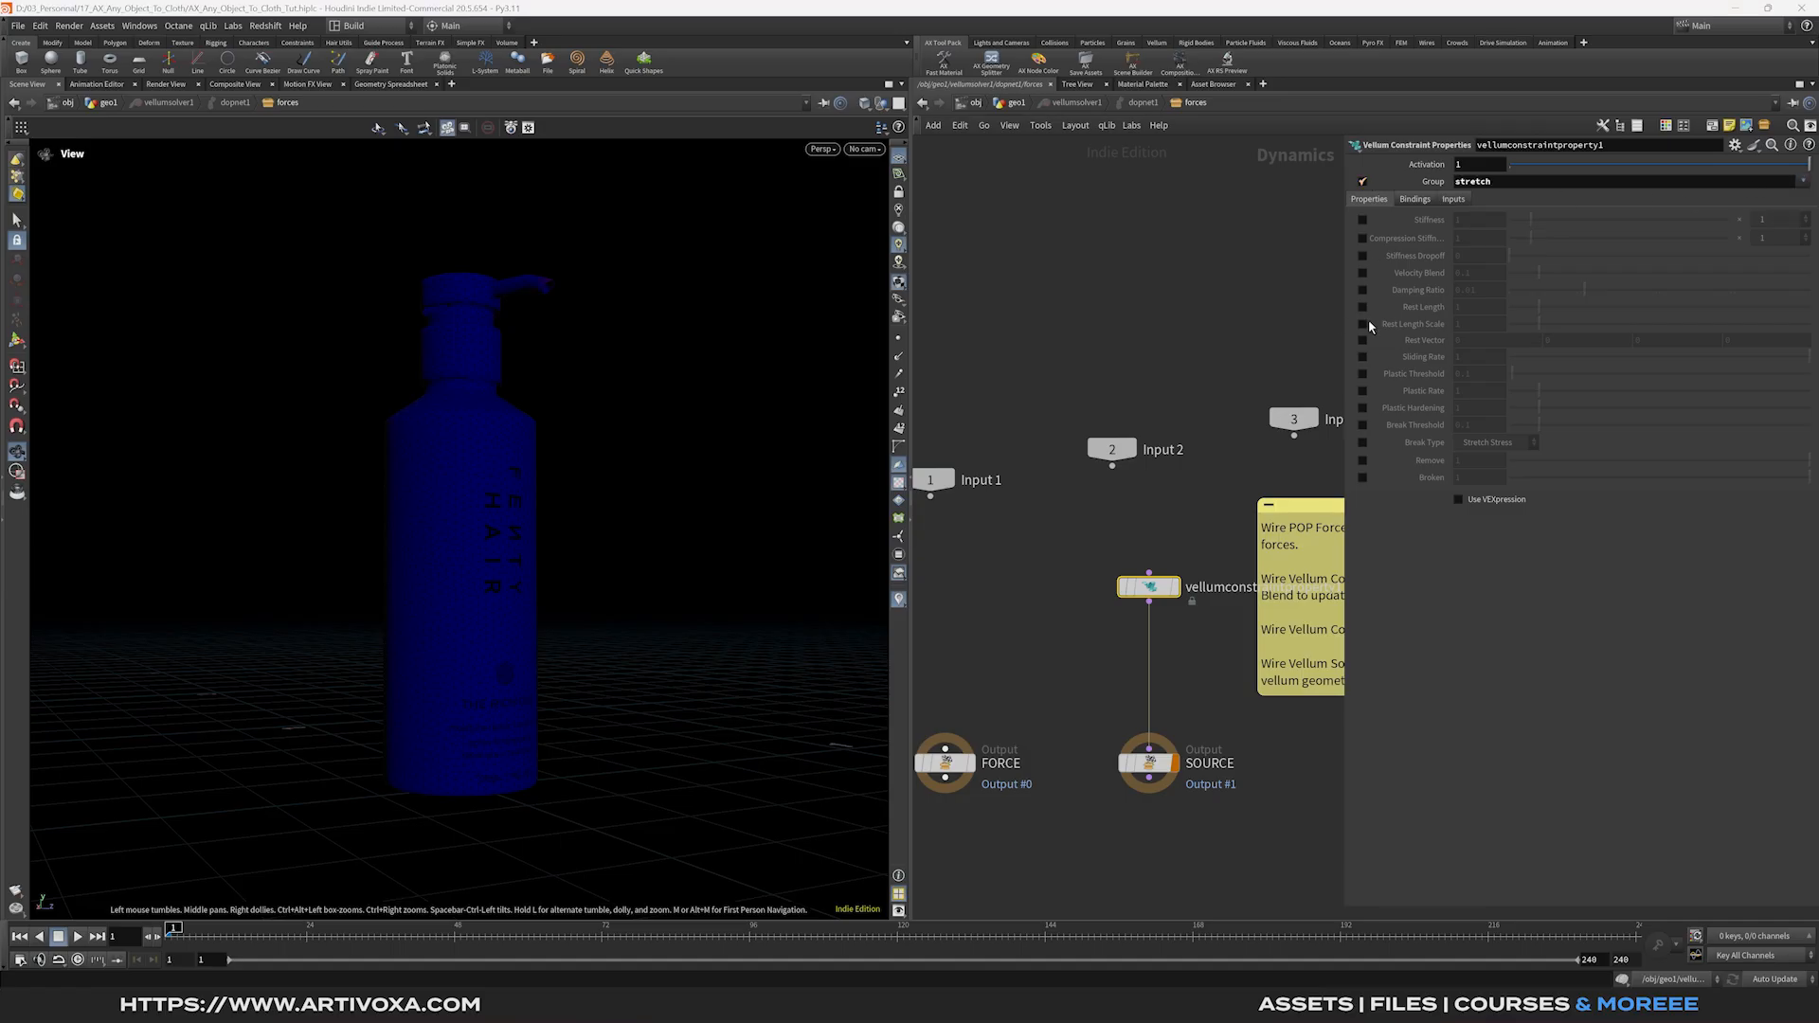
click(1363, 324)
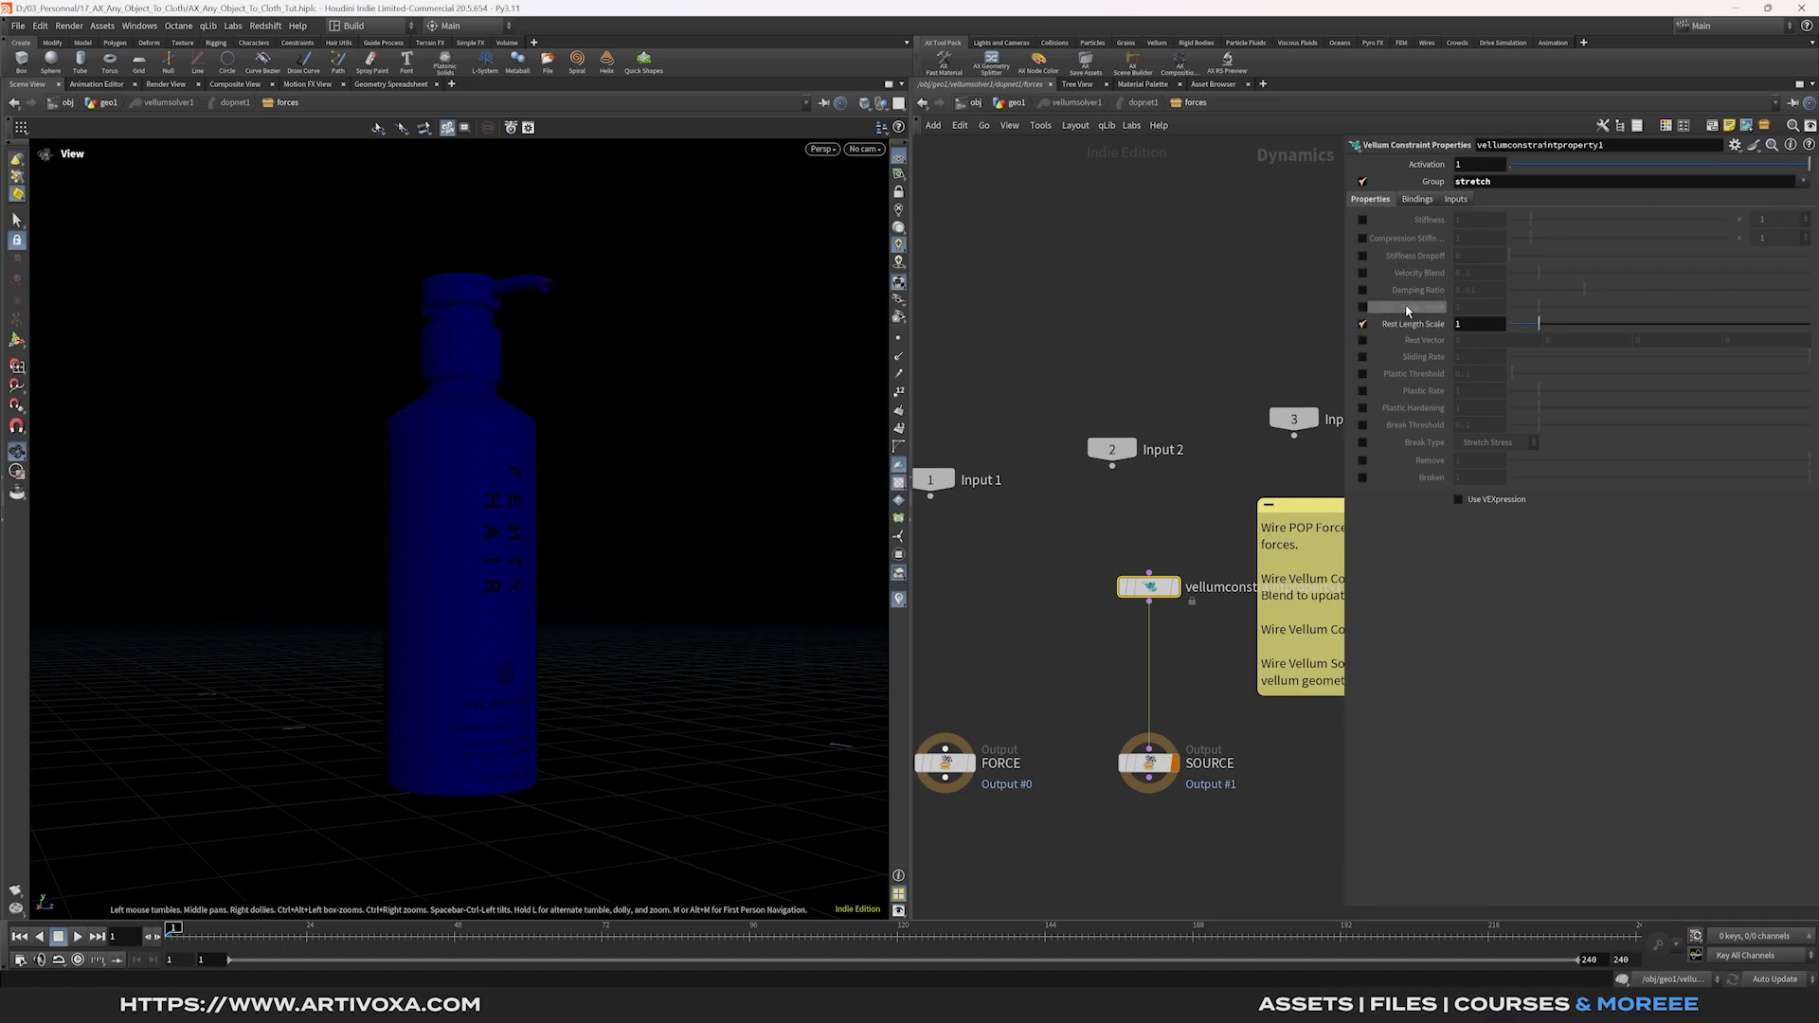
Set Input 3 of the constraint properties to SOP with the path /obj/geo1/OUT_ATTRIBS.
click(1457, 200)
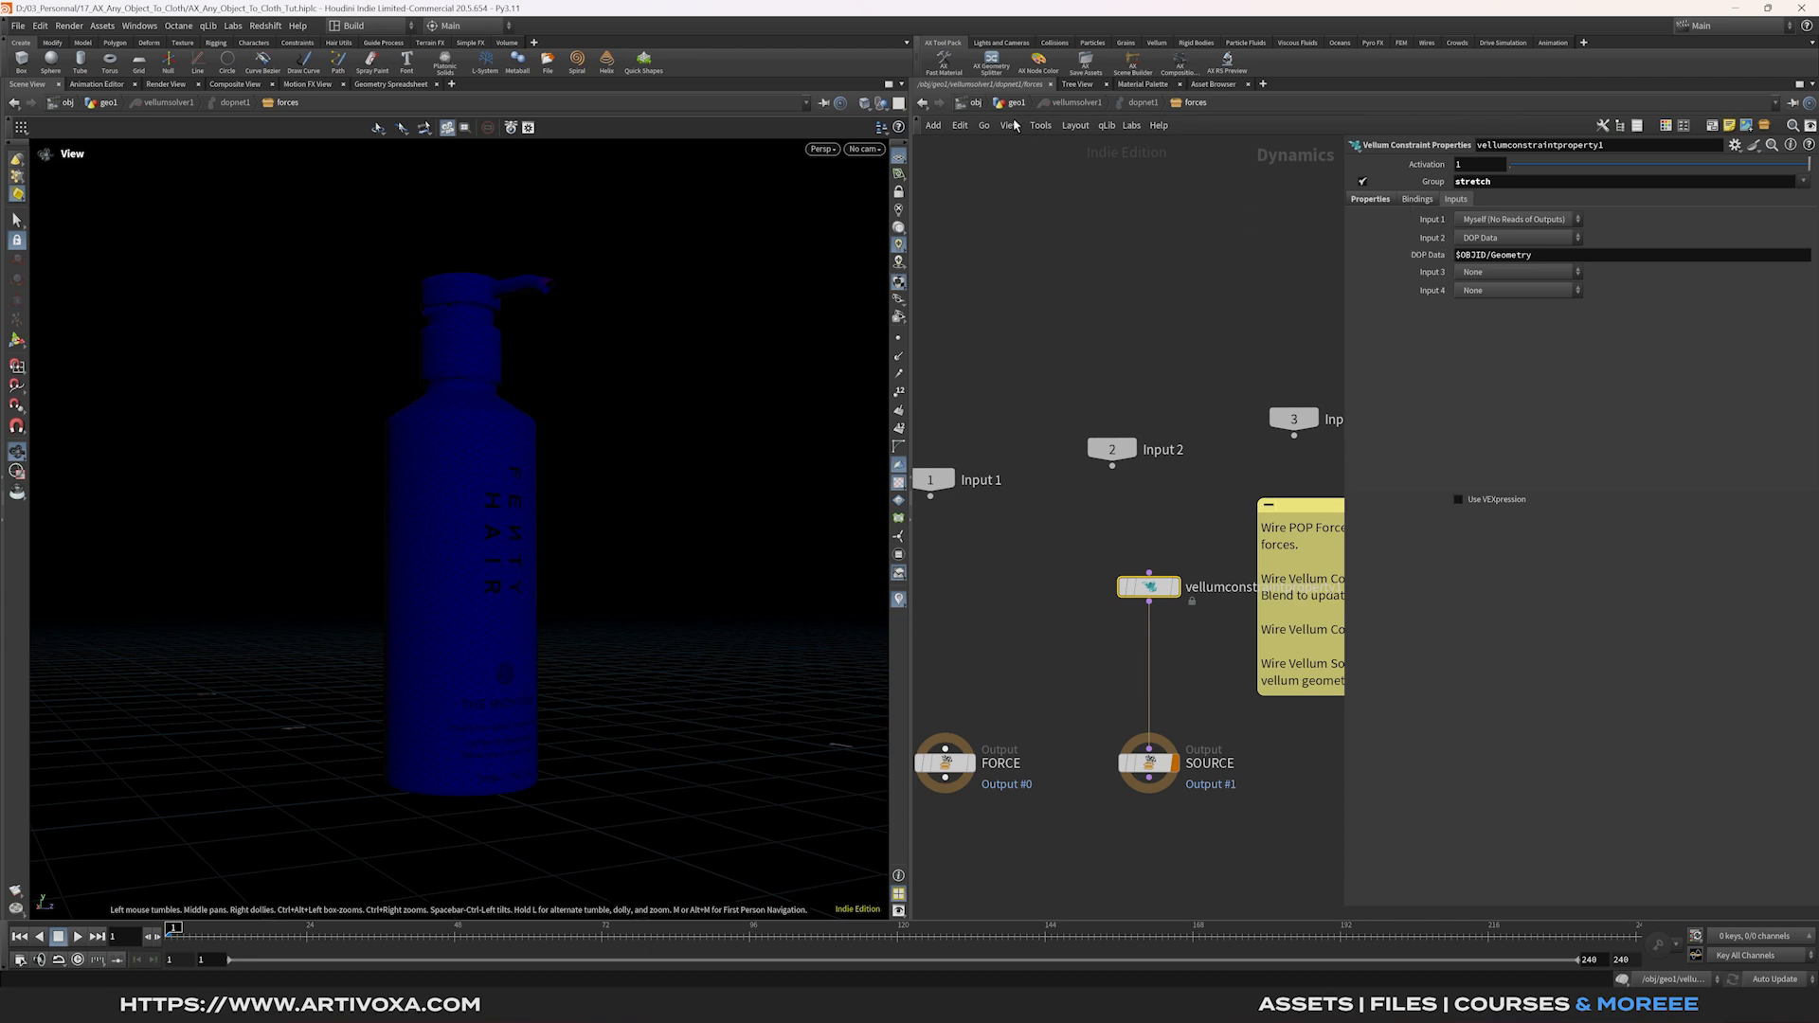
click(1490, 274)
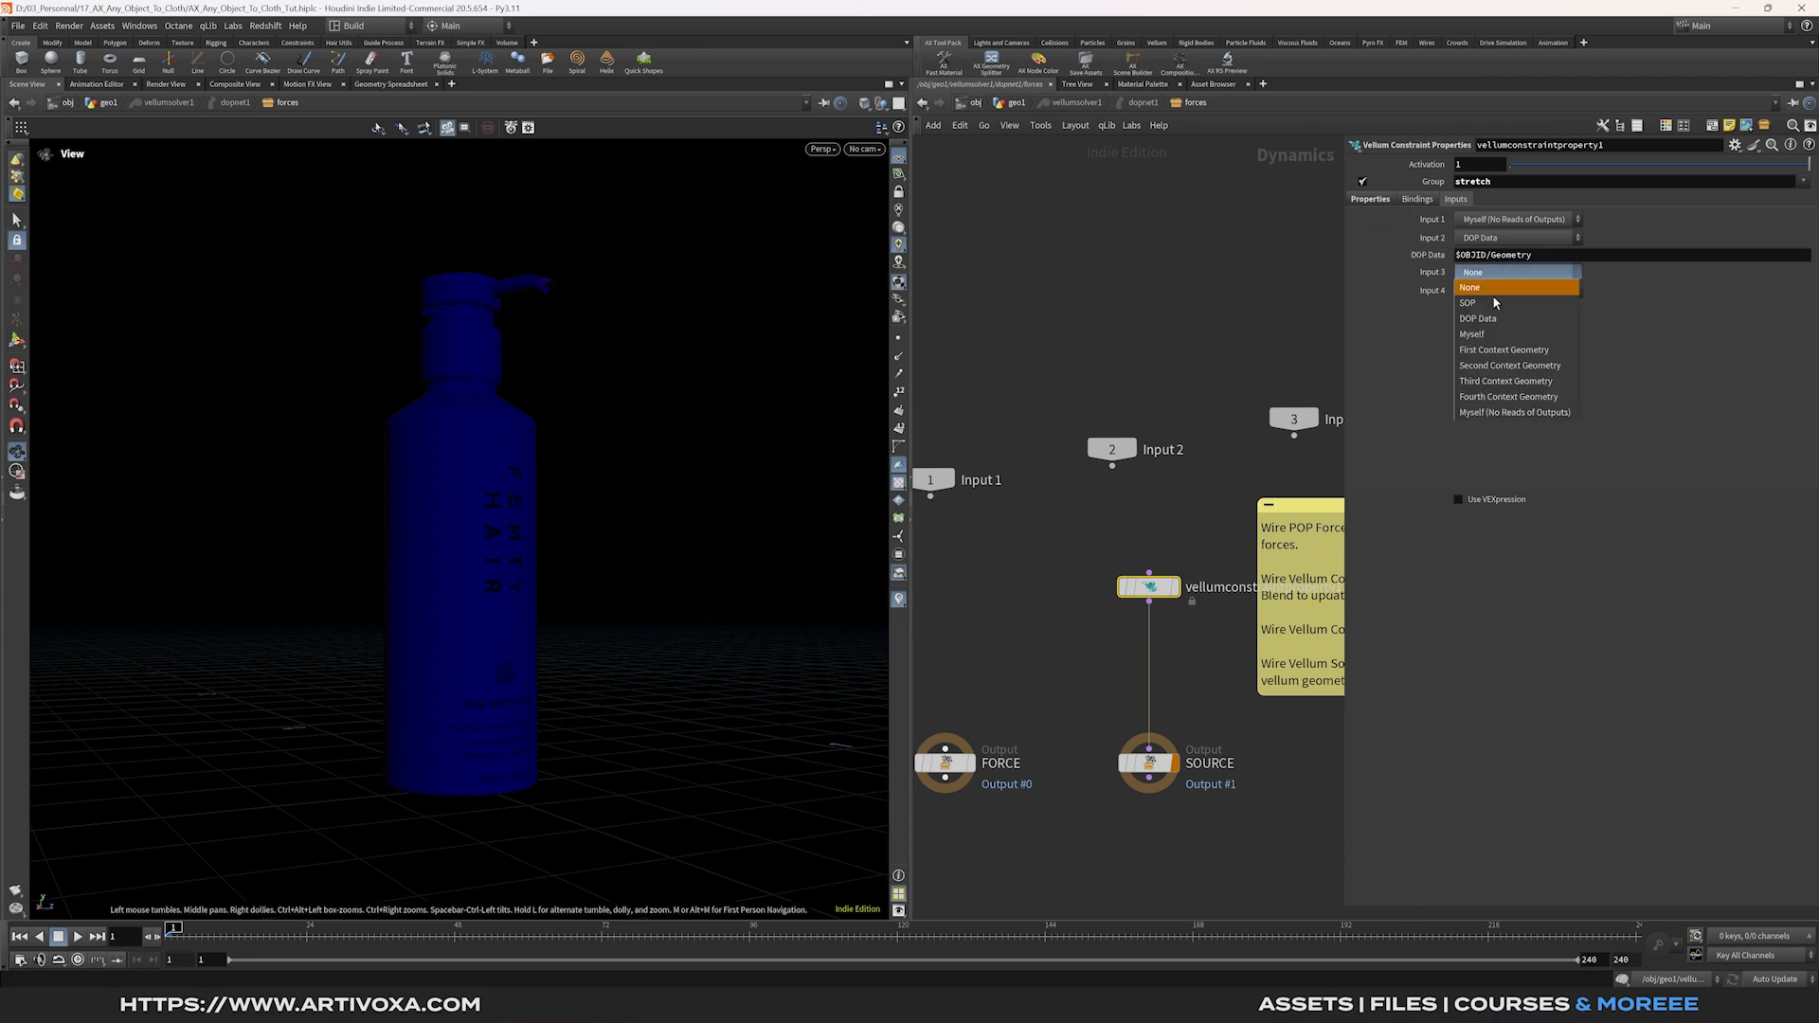
click(1494, 303)
text(/obj/geo1/OUT_ATTRIBS)
key(Return)
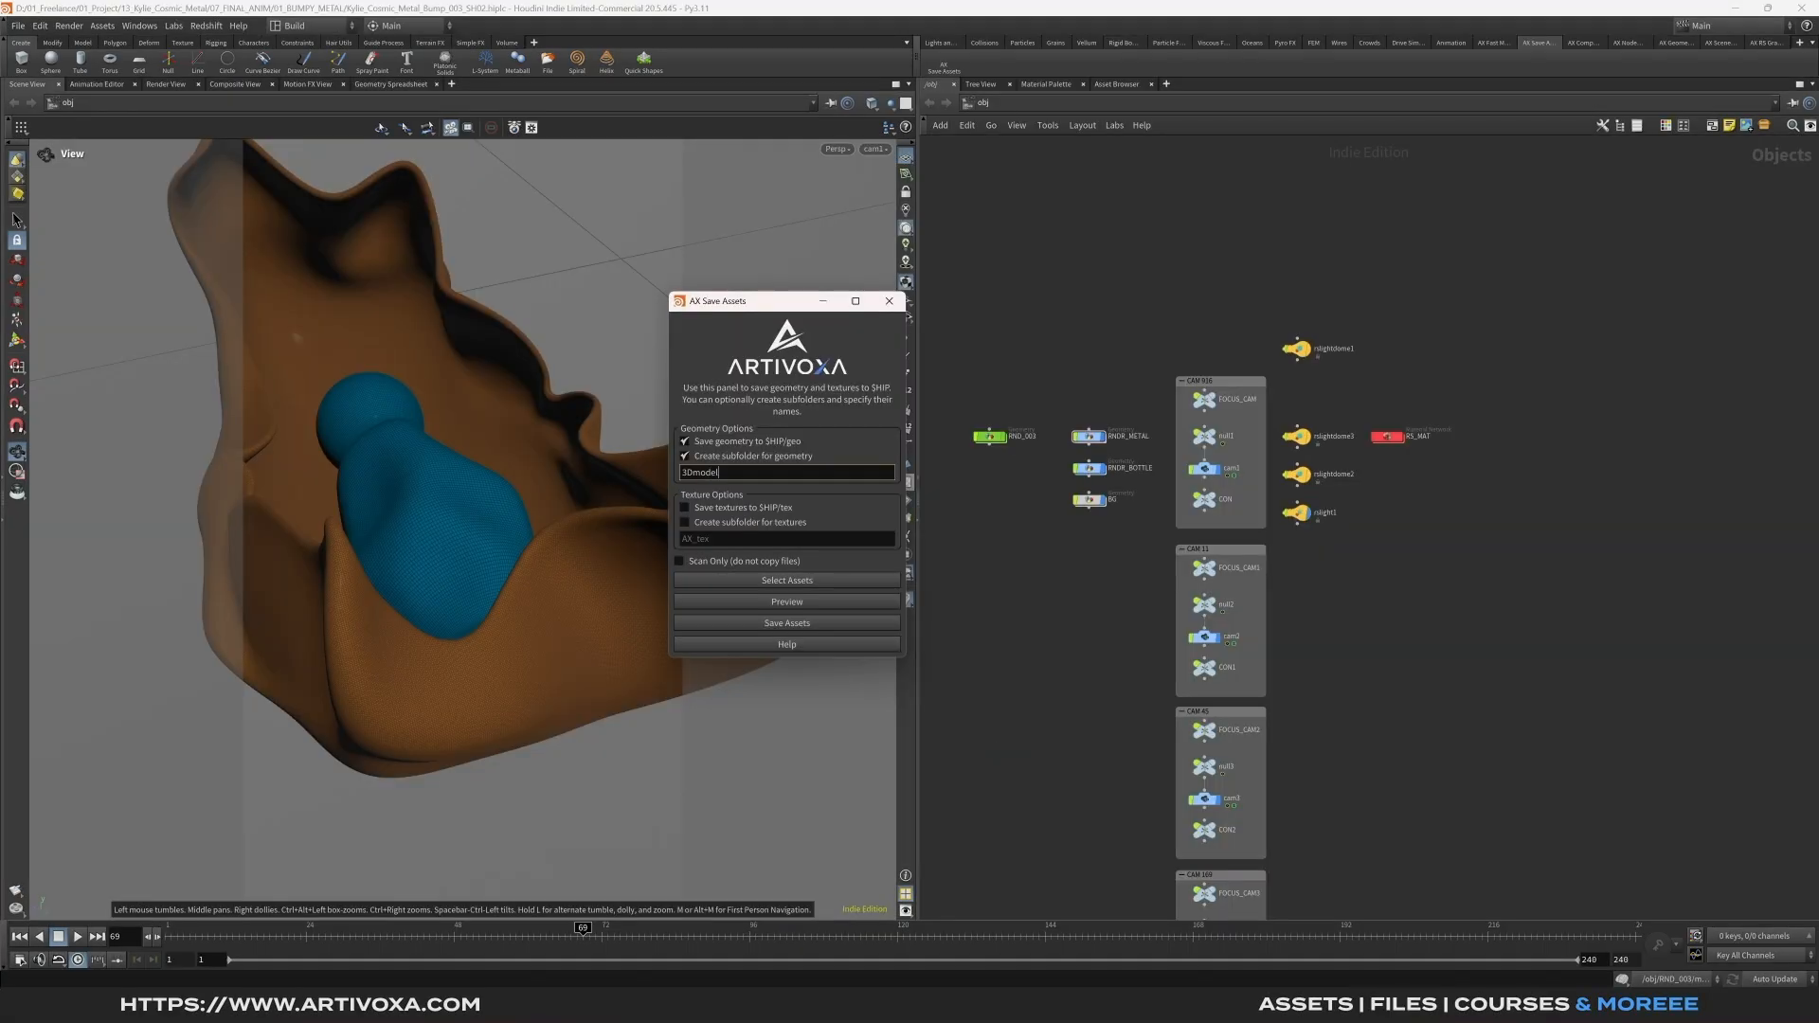
click(707, 508)
click(685, 522)
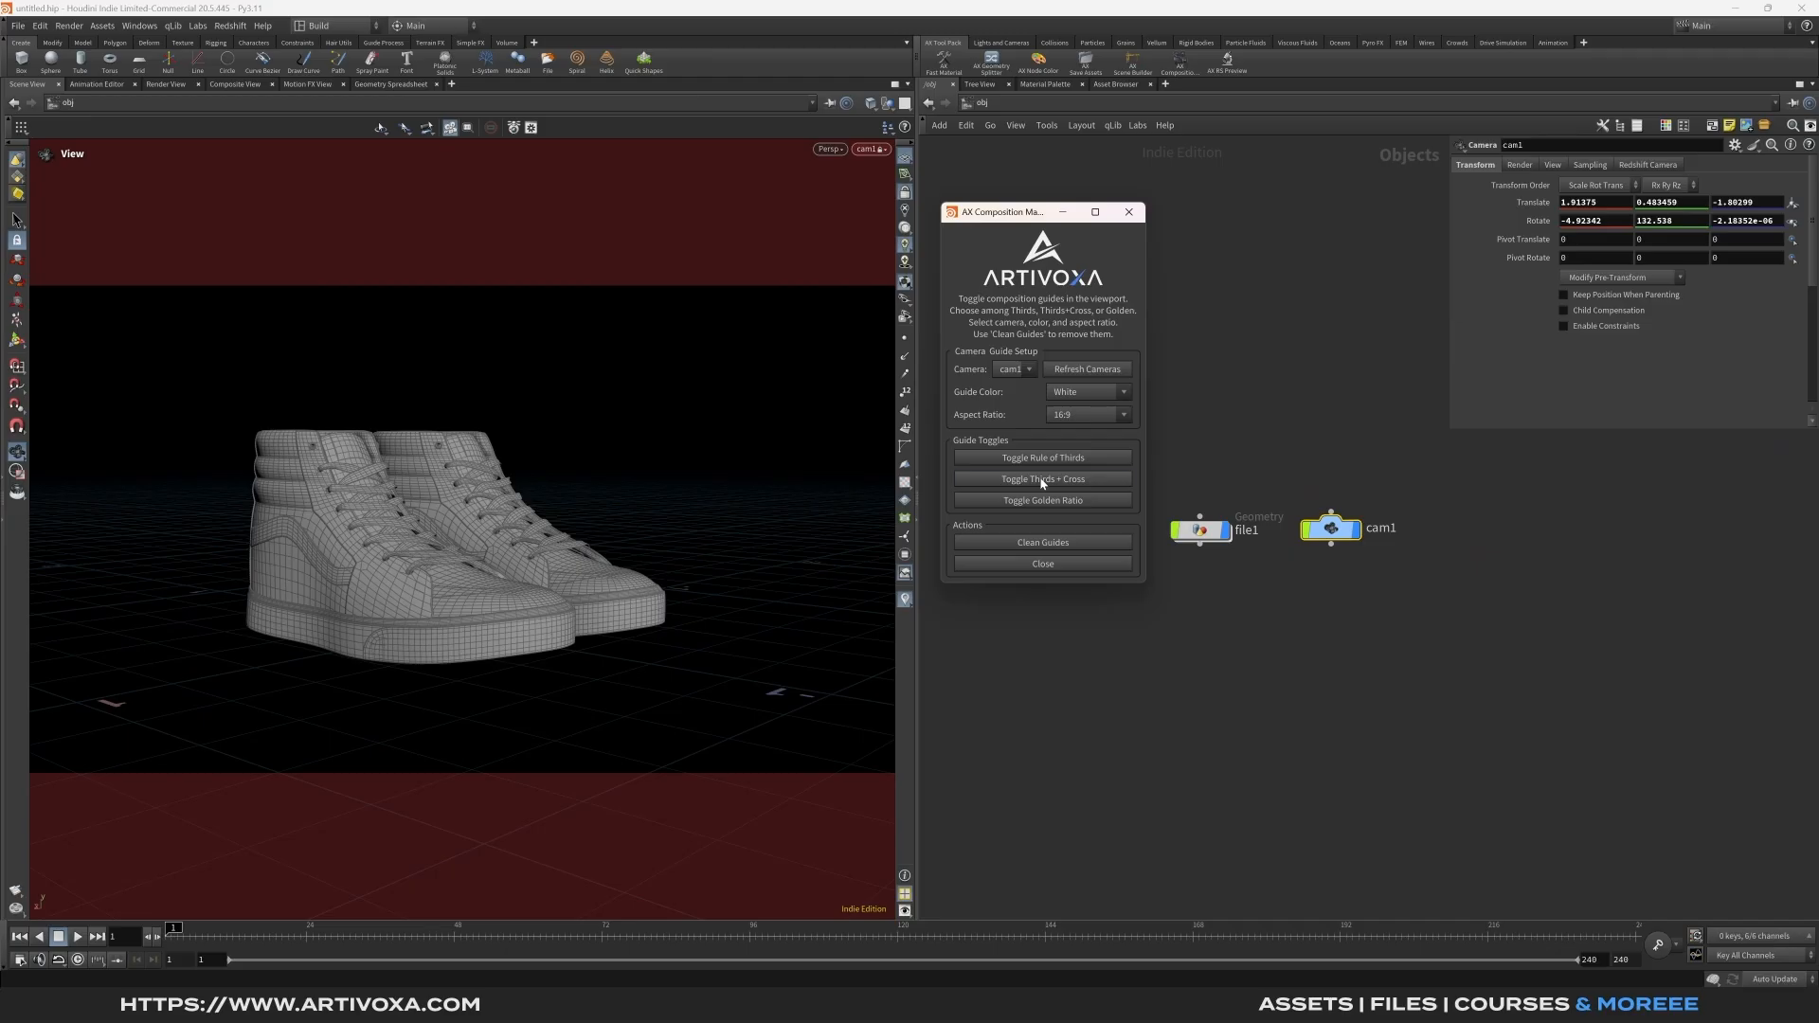
click(1042, 479)
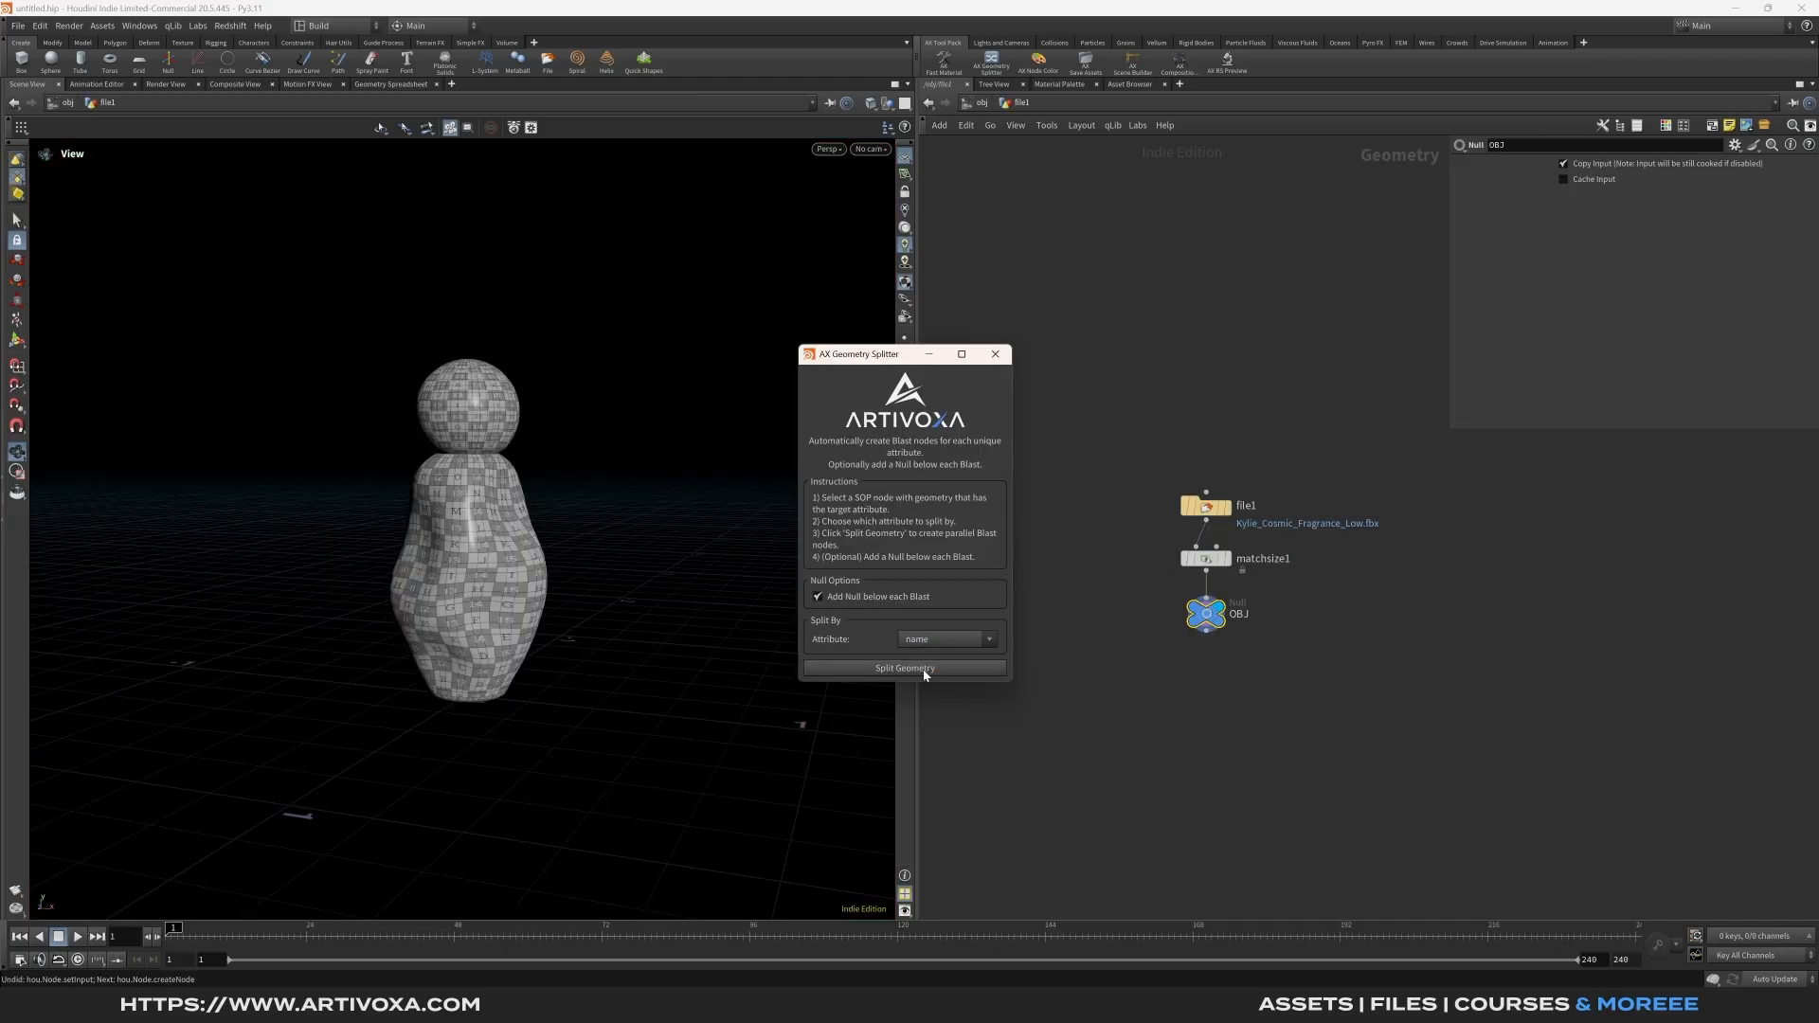
click(925, 669)
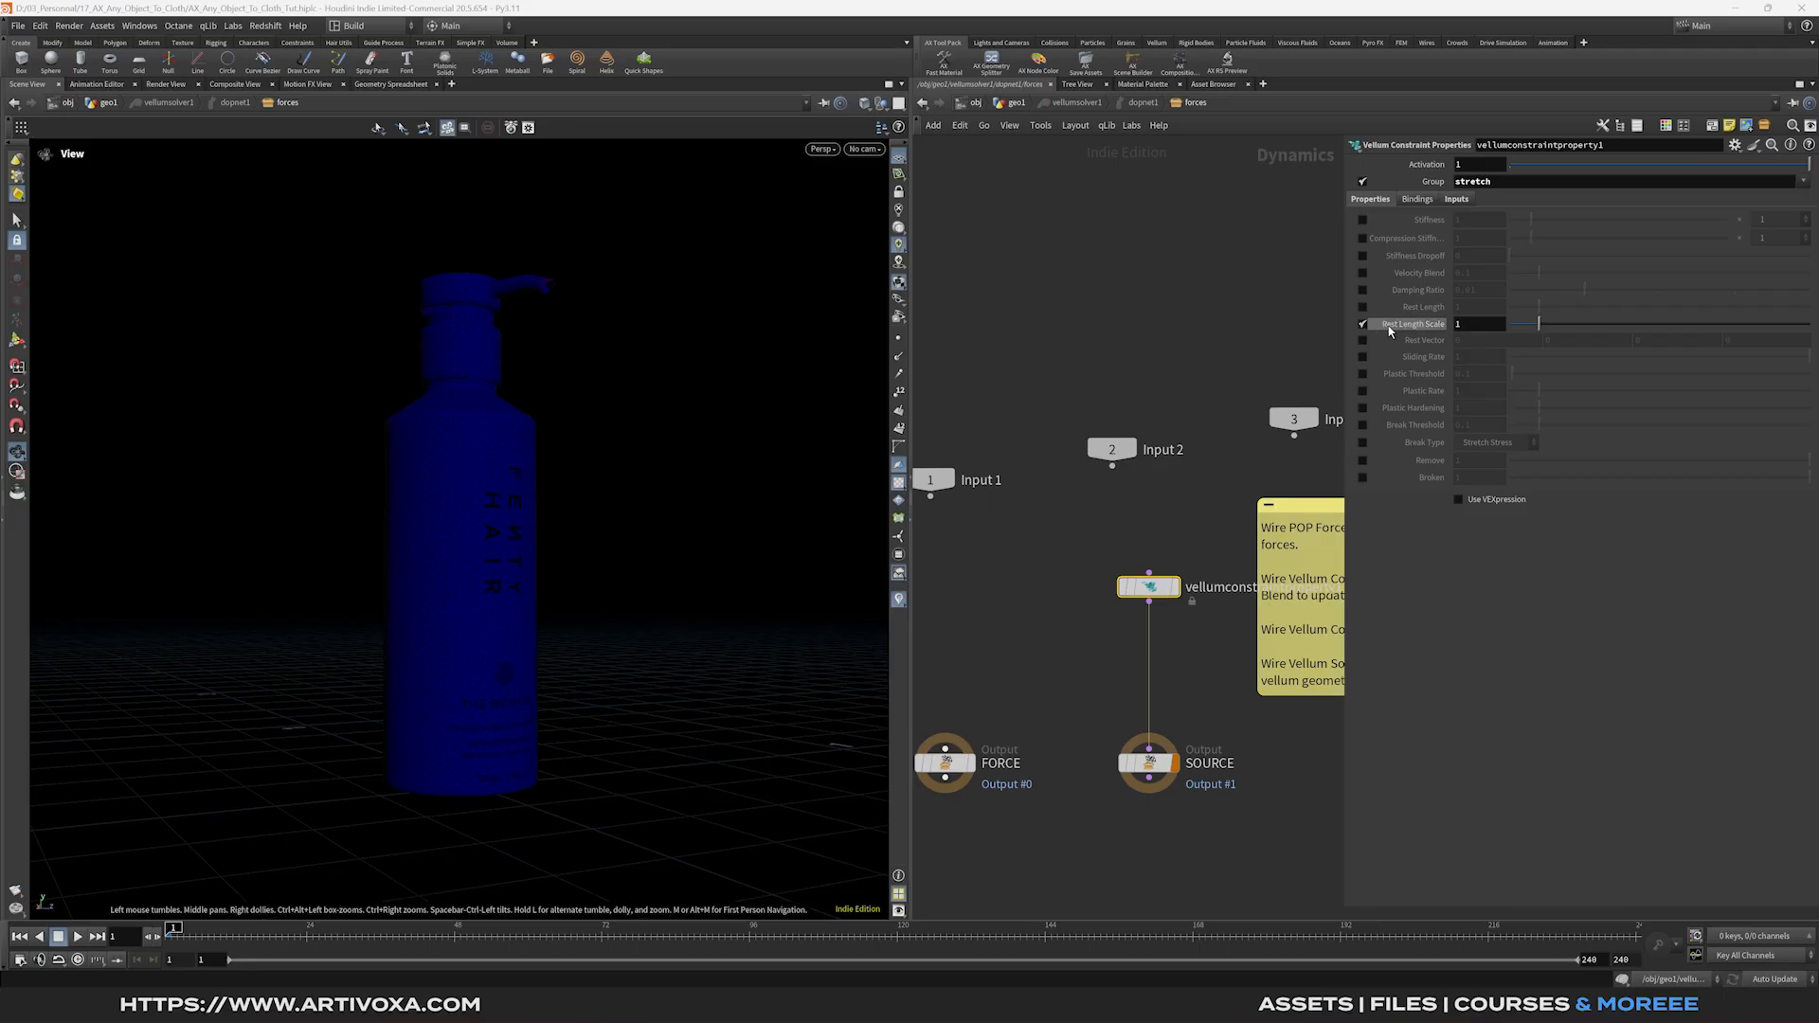
Check the SOP input path of the constraint properties and enable Use VEXpression.
click(1457, 201)
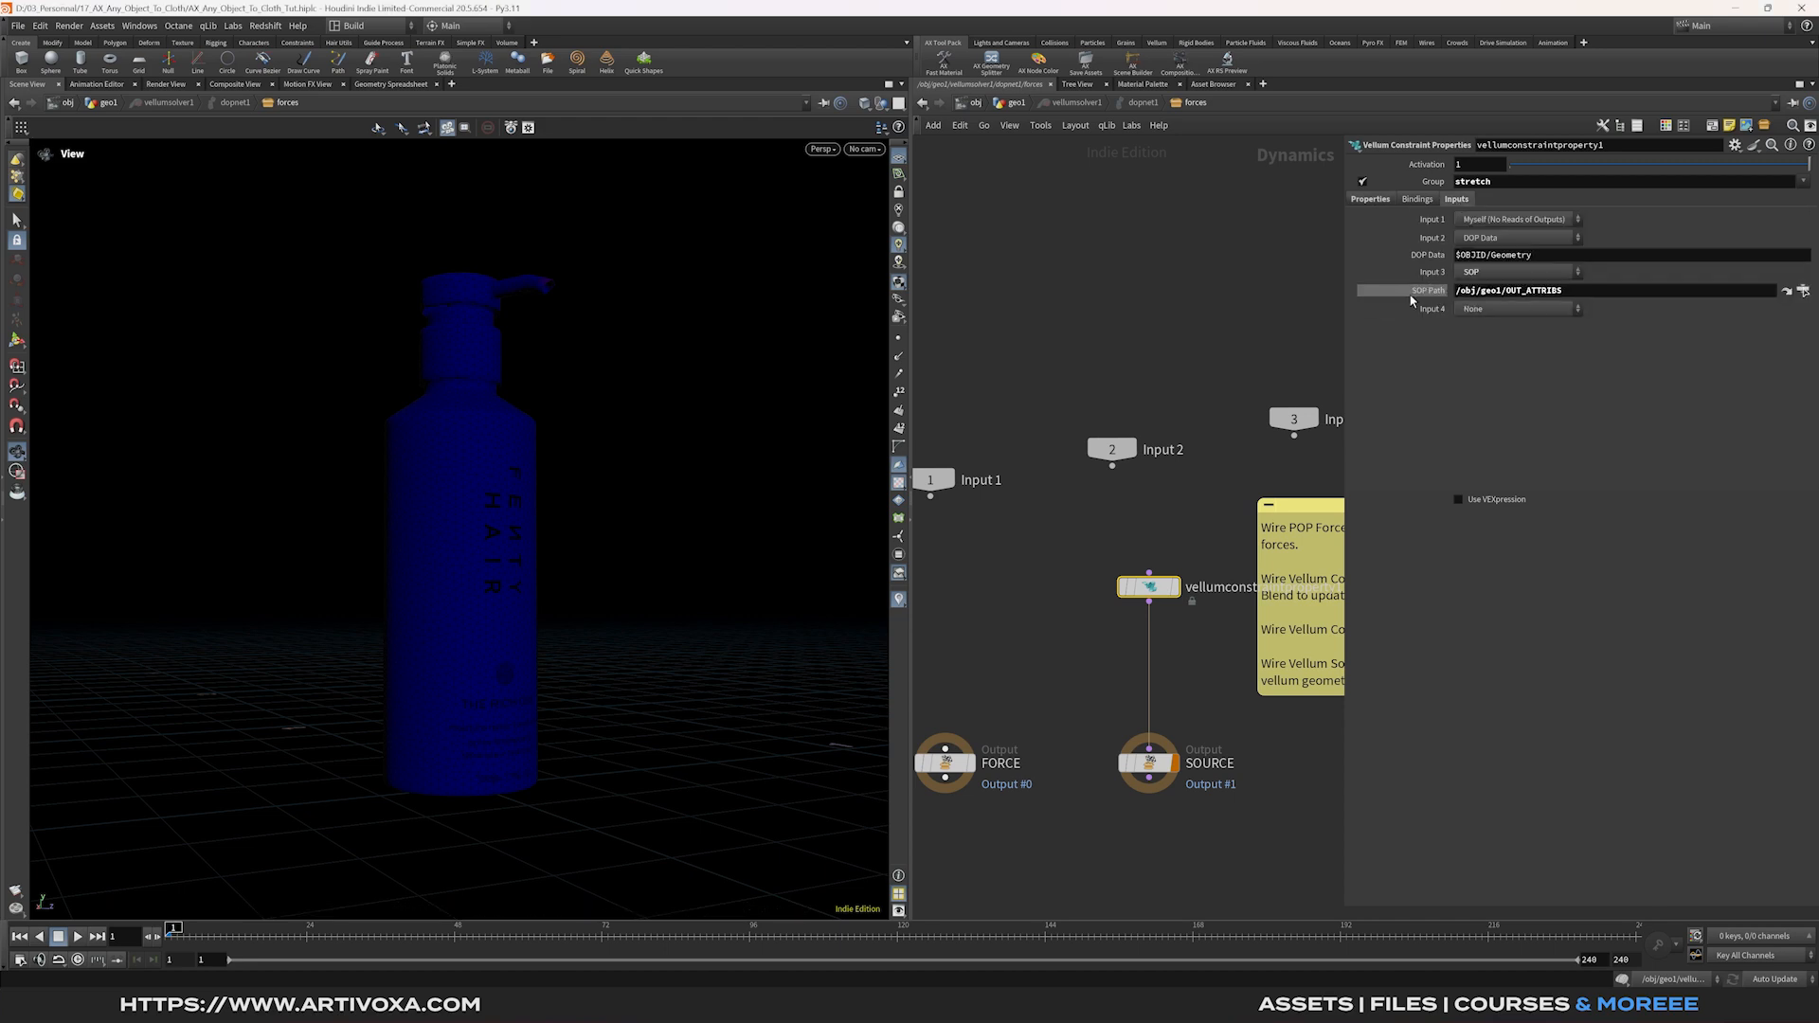
click(1370, 200)
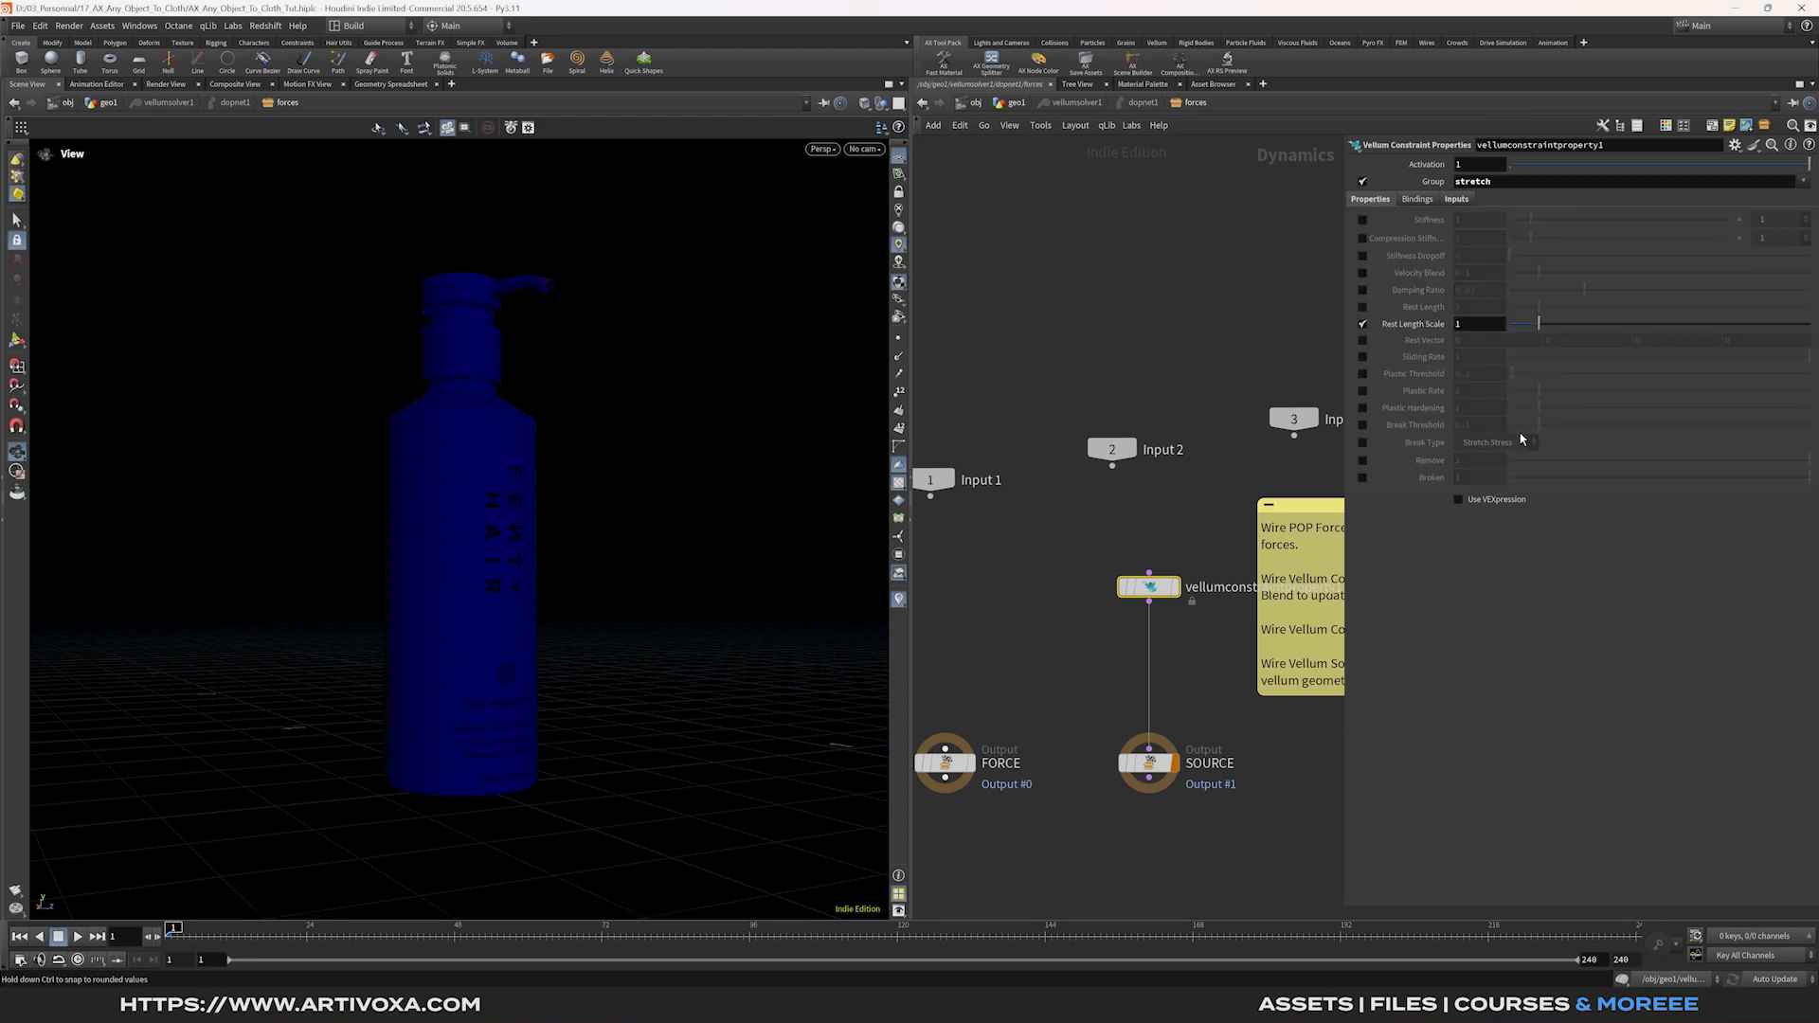
click(1458, 500)
text(float )
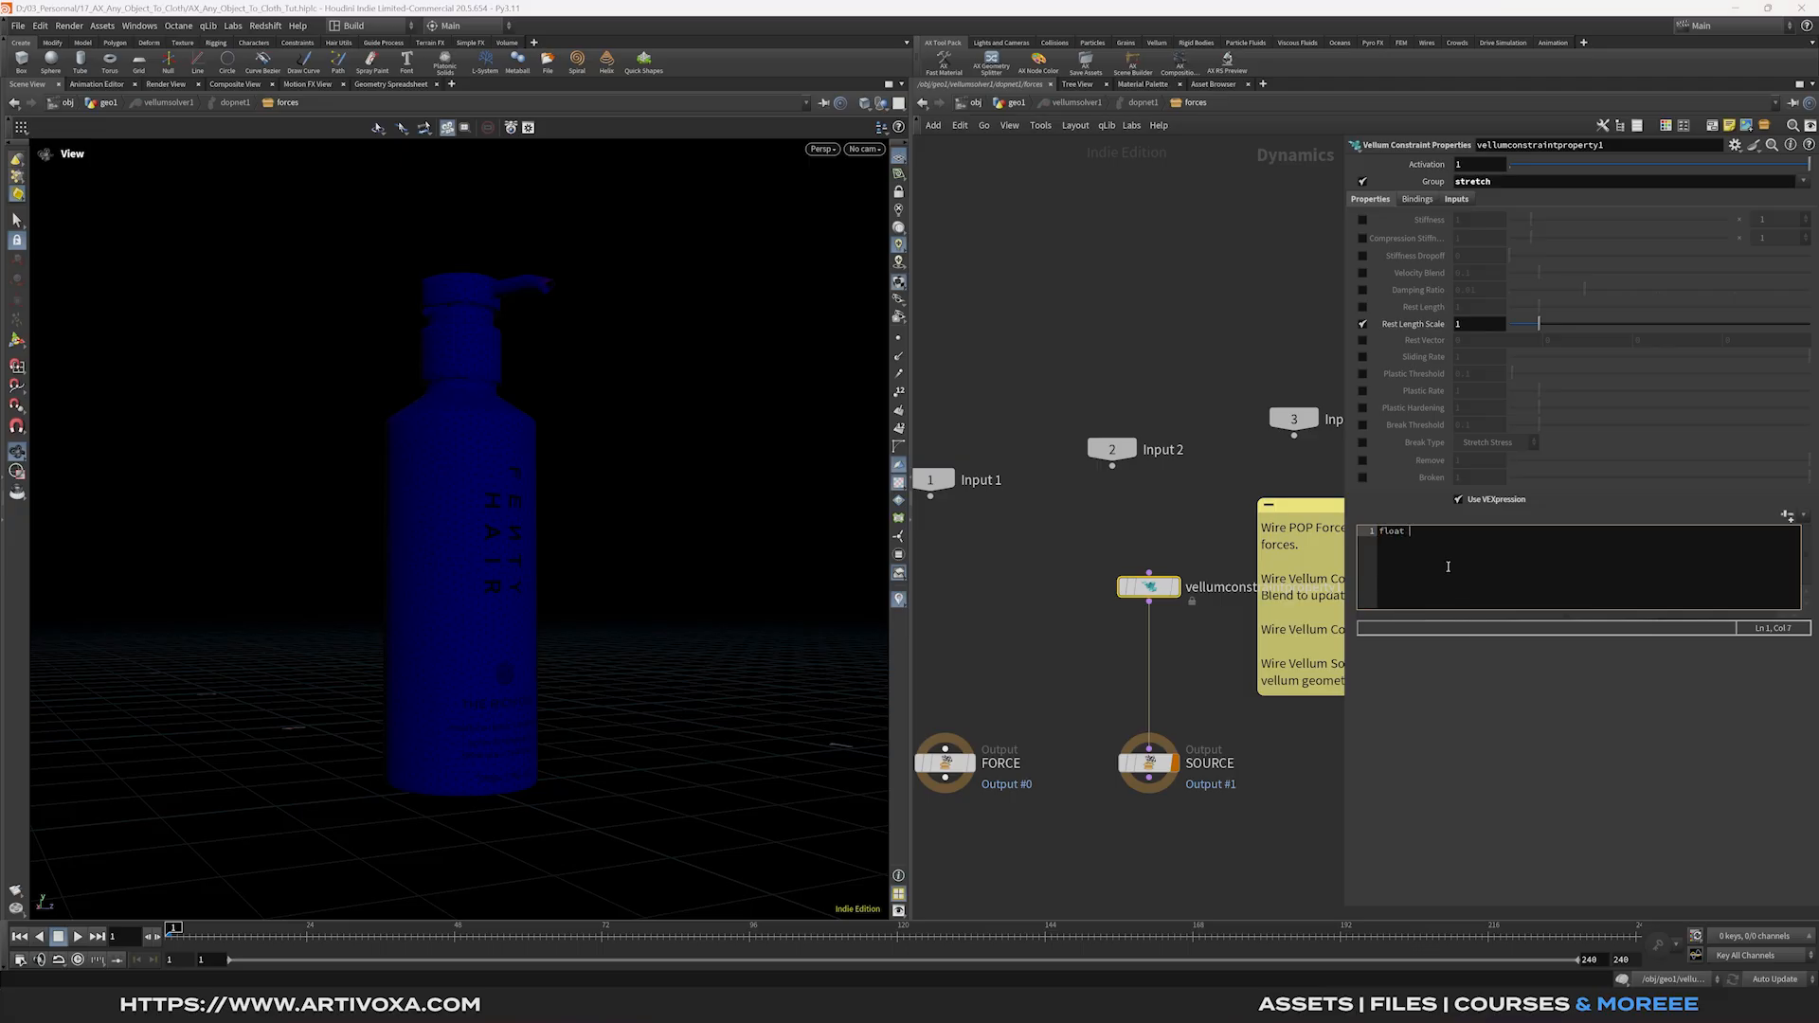
text(falloff = point()
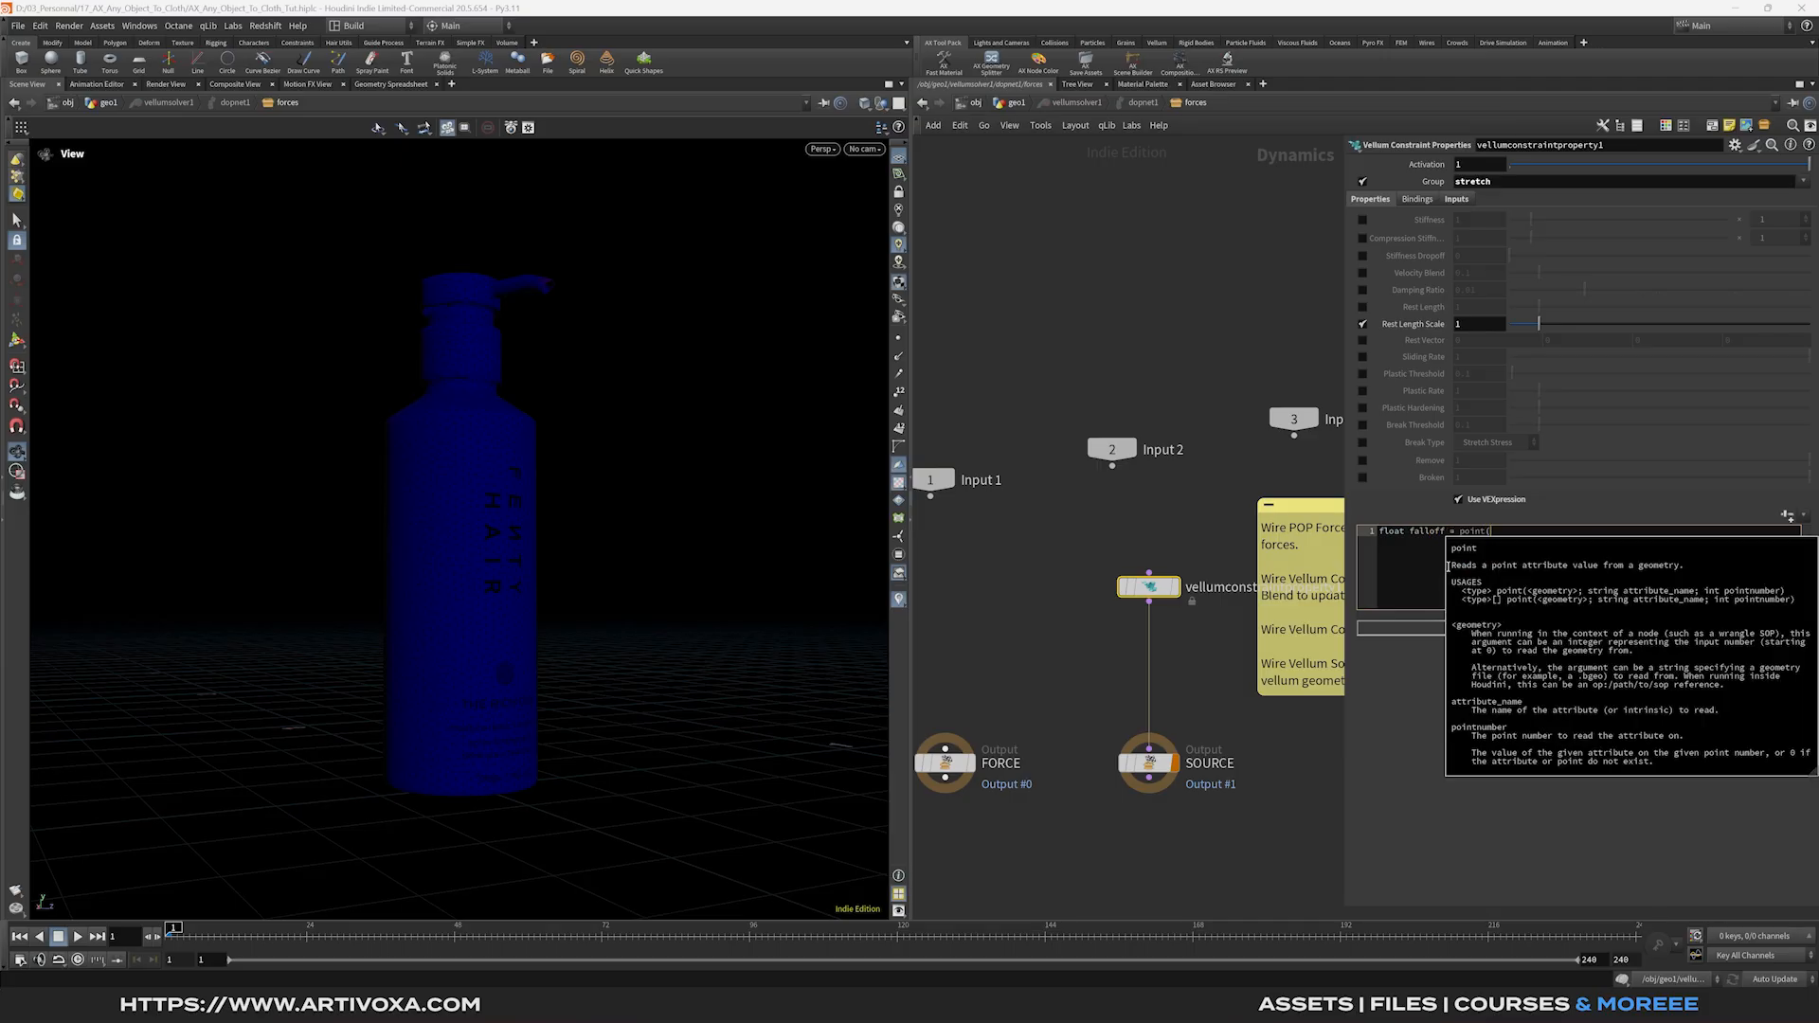
text(2)
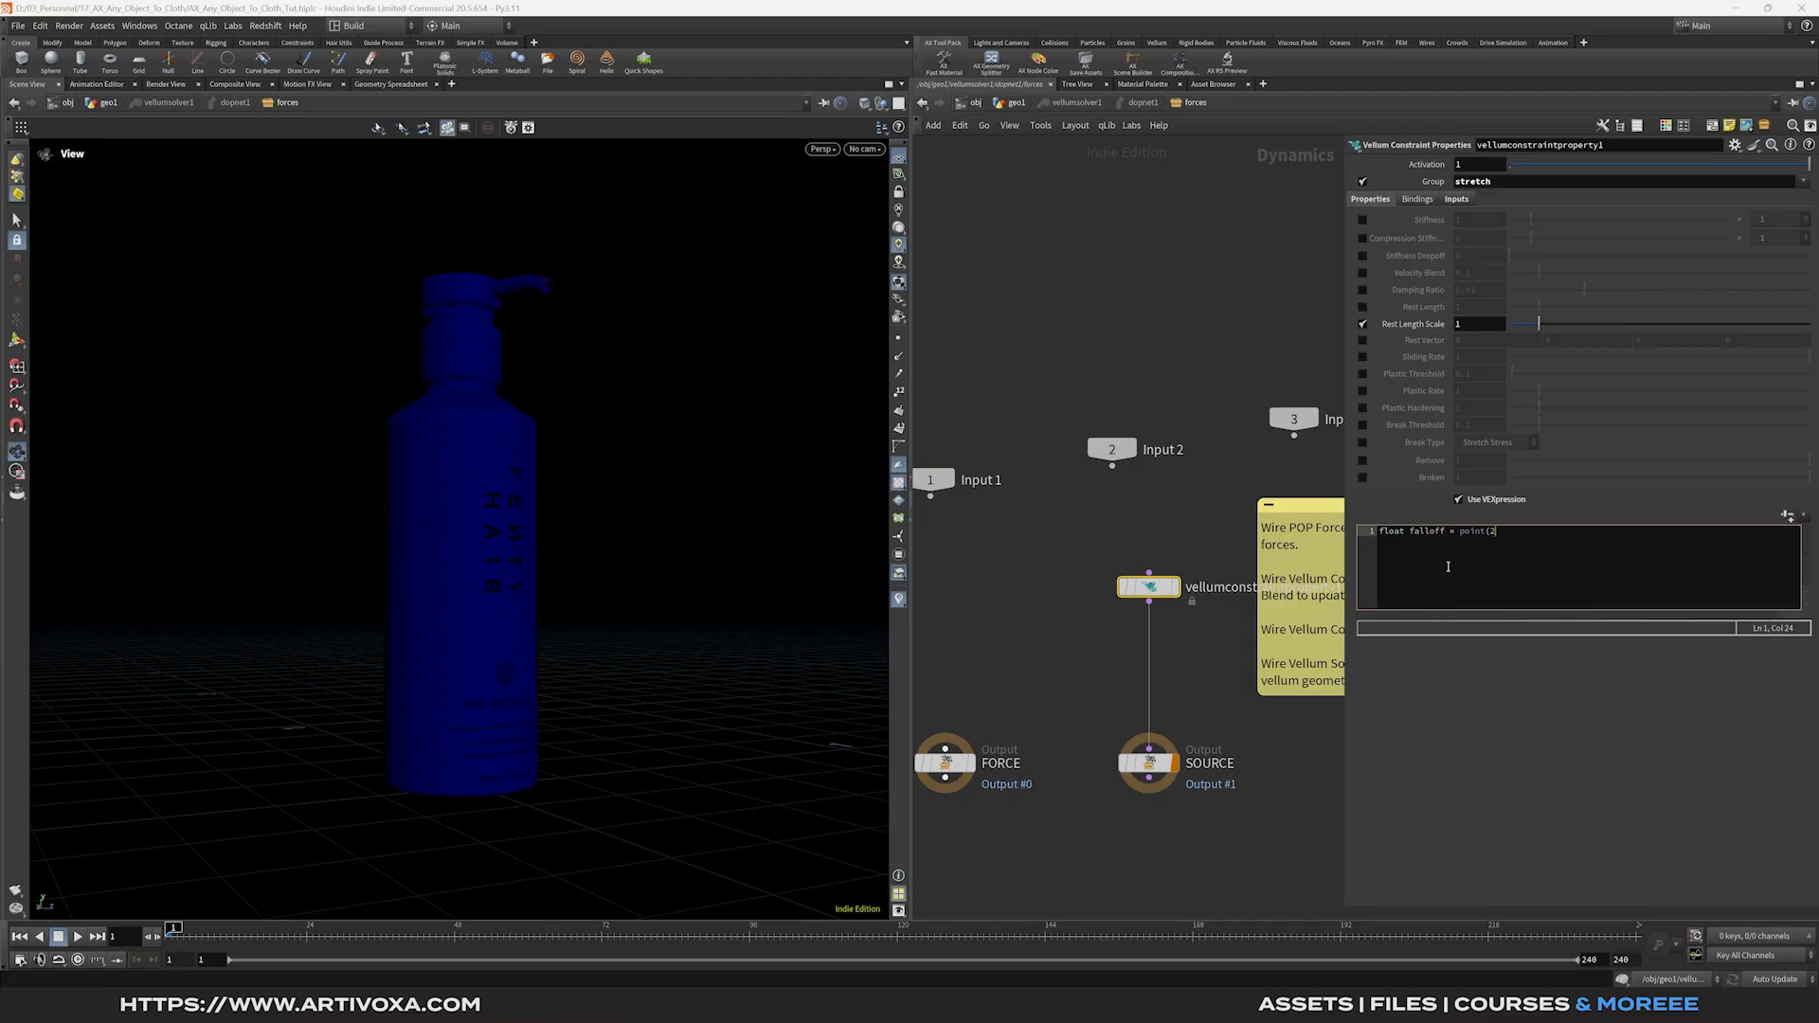
click(1456, 199)
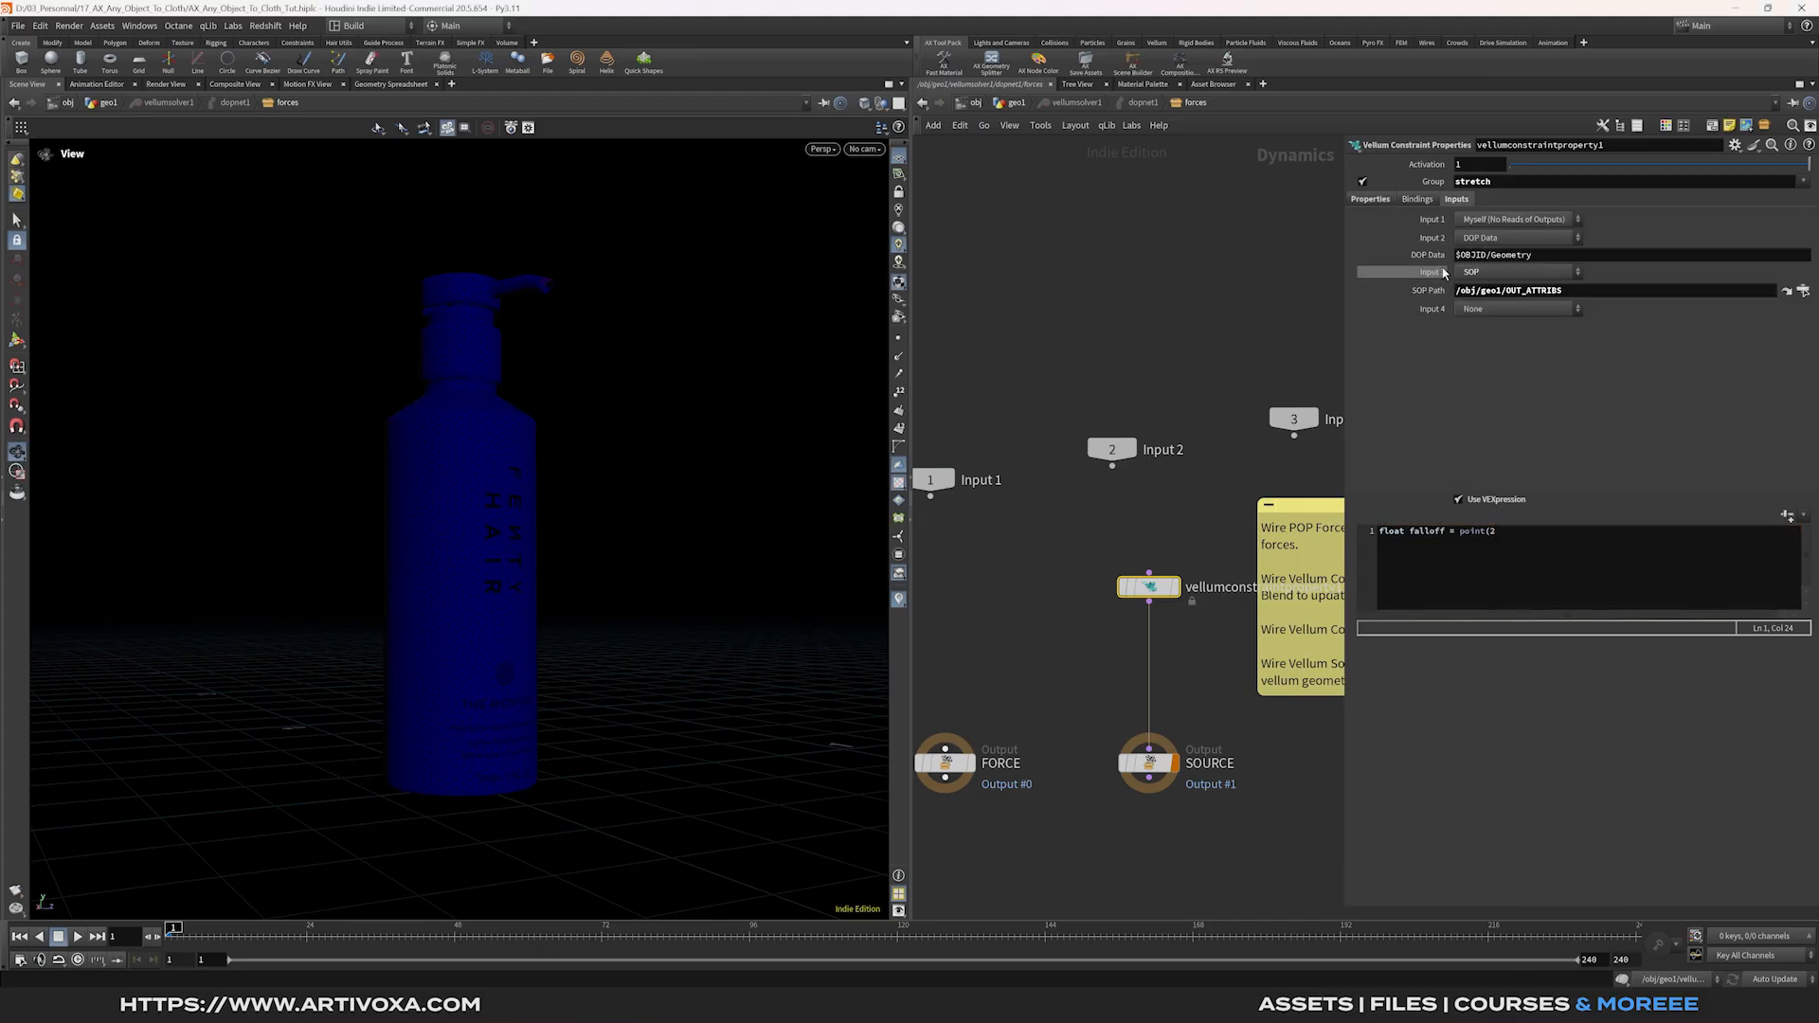
click(1370, 199)
click(1526, 533)
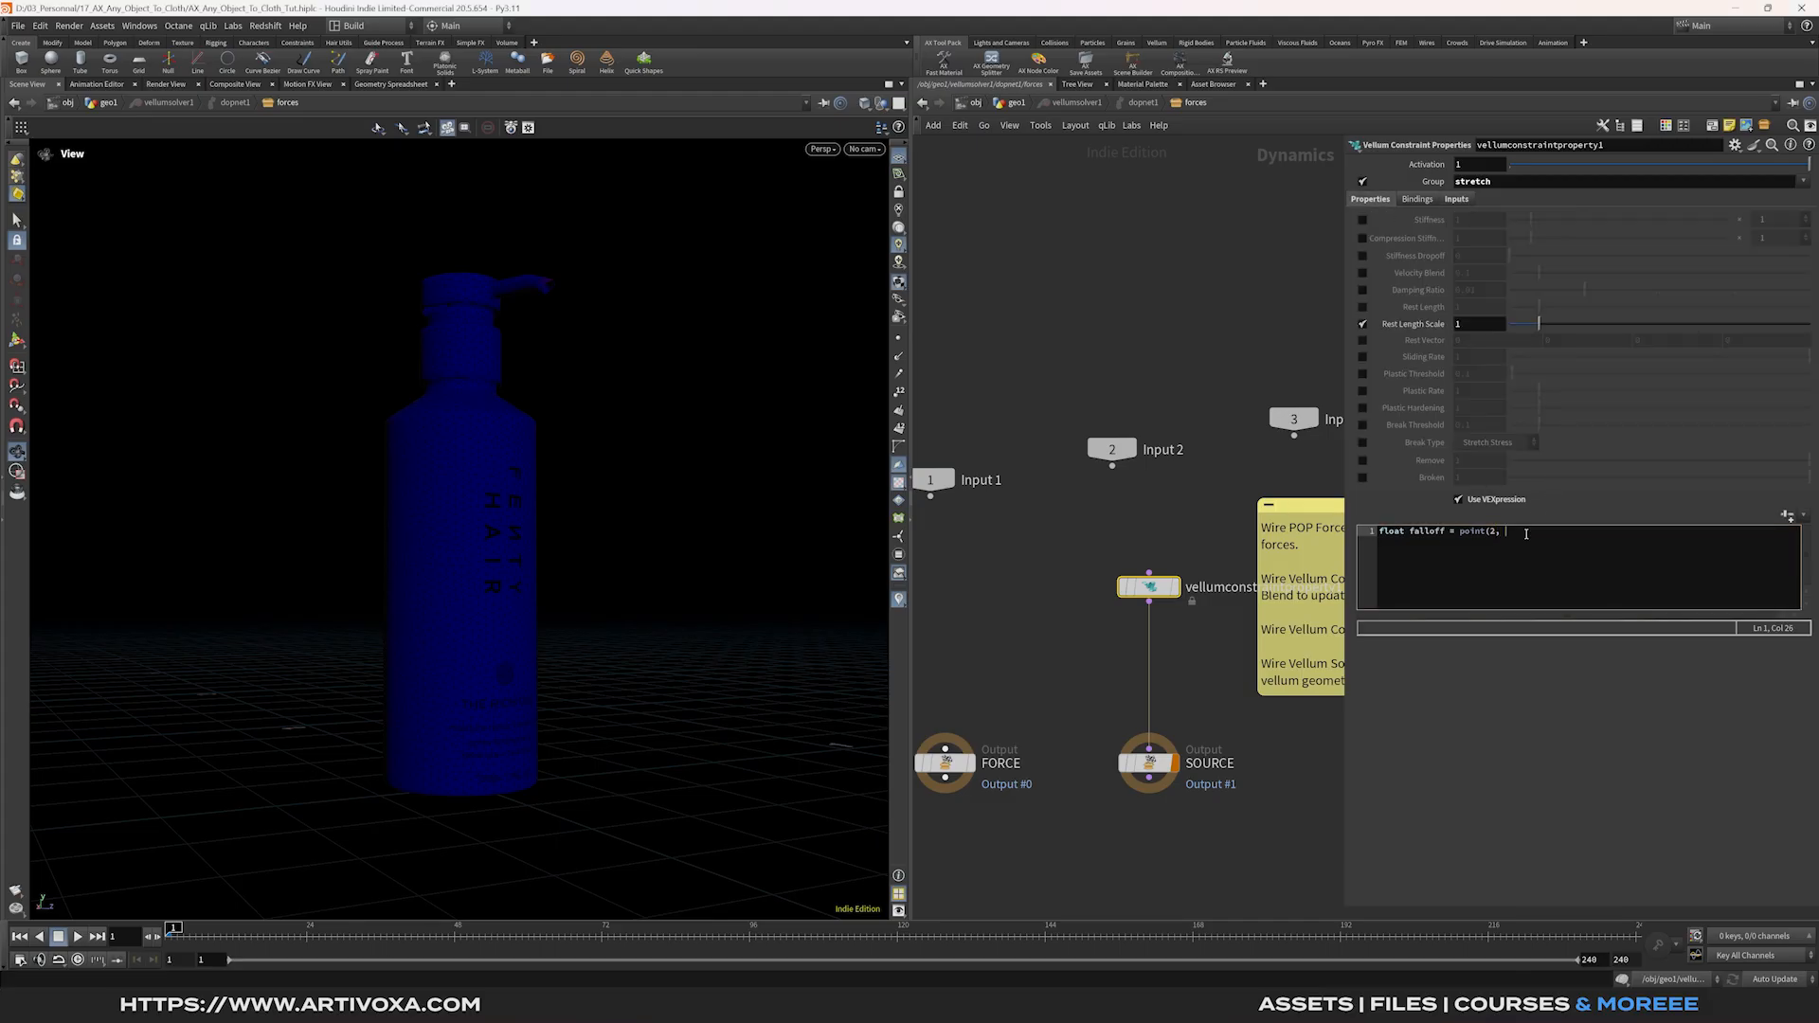
text(, (mop)
key(BackSpace)
key(BackSpace)
key(BackSpace)
text('mops_falloff'), @ptnum);)
key(Return)
key(Return)
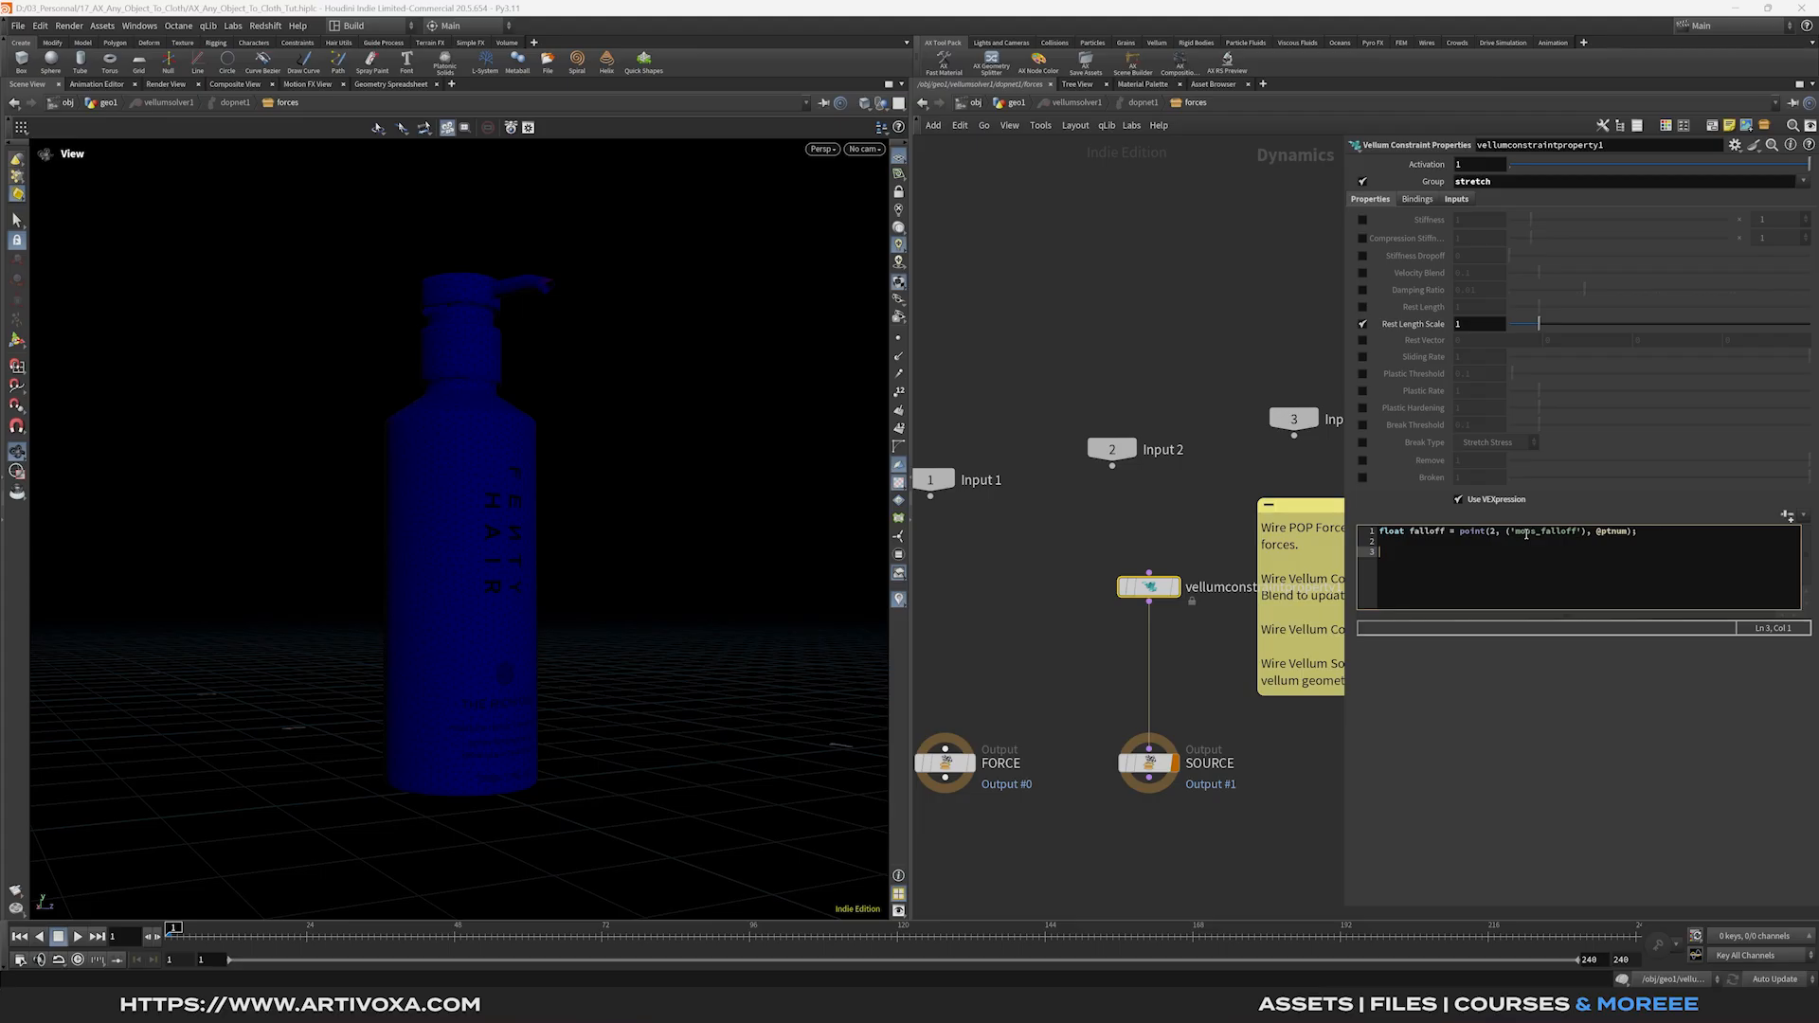
Add VEXpression lines that fit falloff from 0–1 to chf('min') and chf('max'), and multiply the rest scale with restscale *= falloff;.
text(falloff = fit(falk)
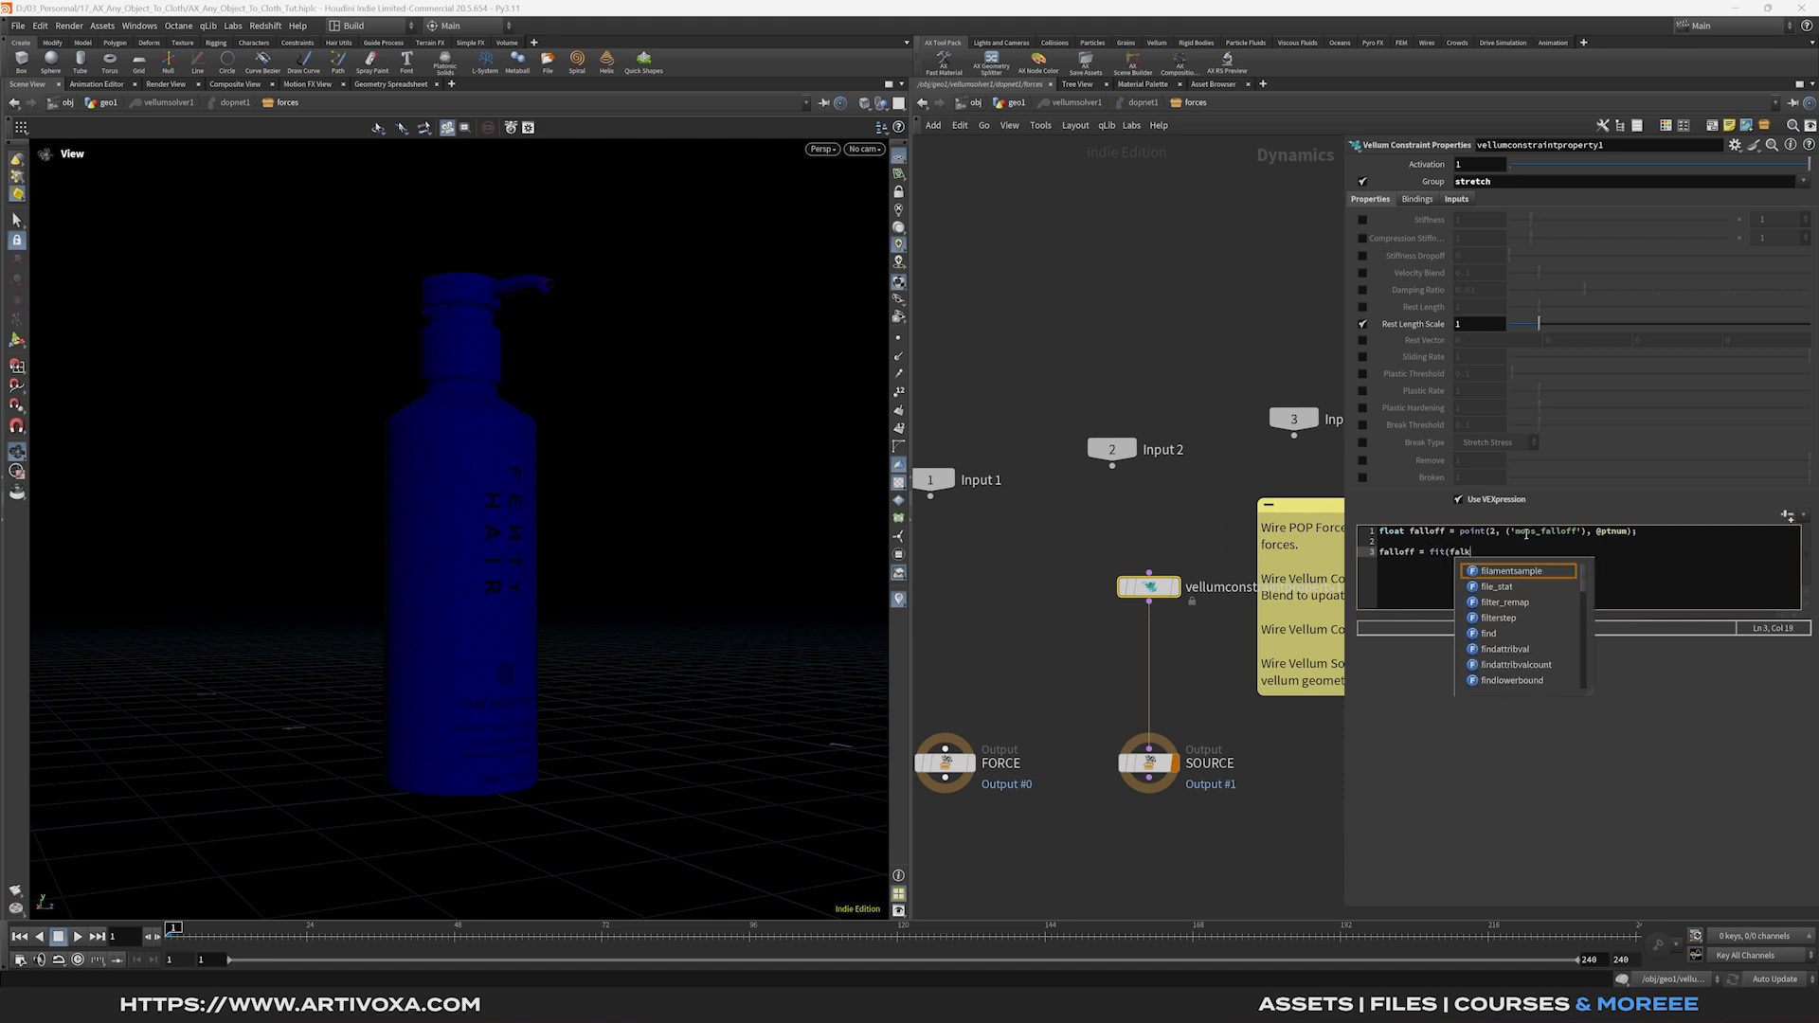
key(BackSpace)
text(loff, 0, 1)
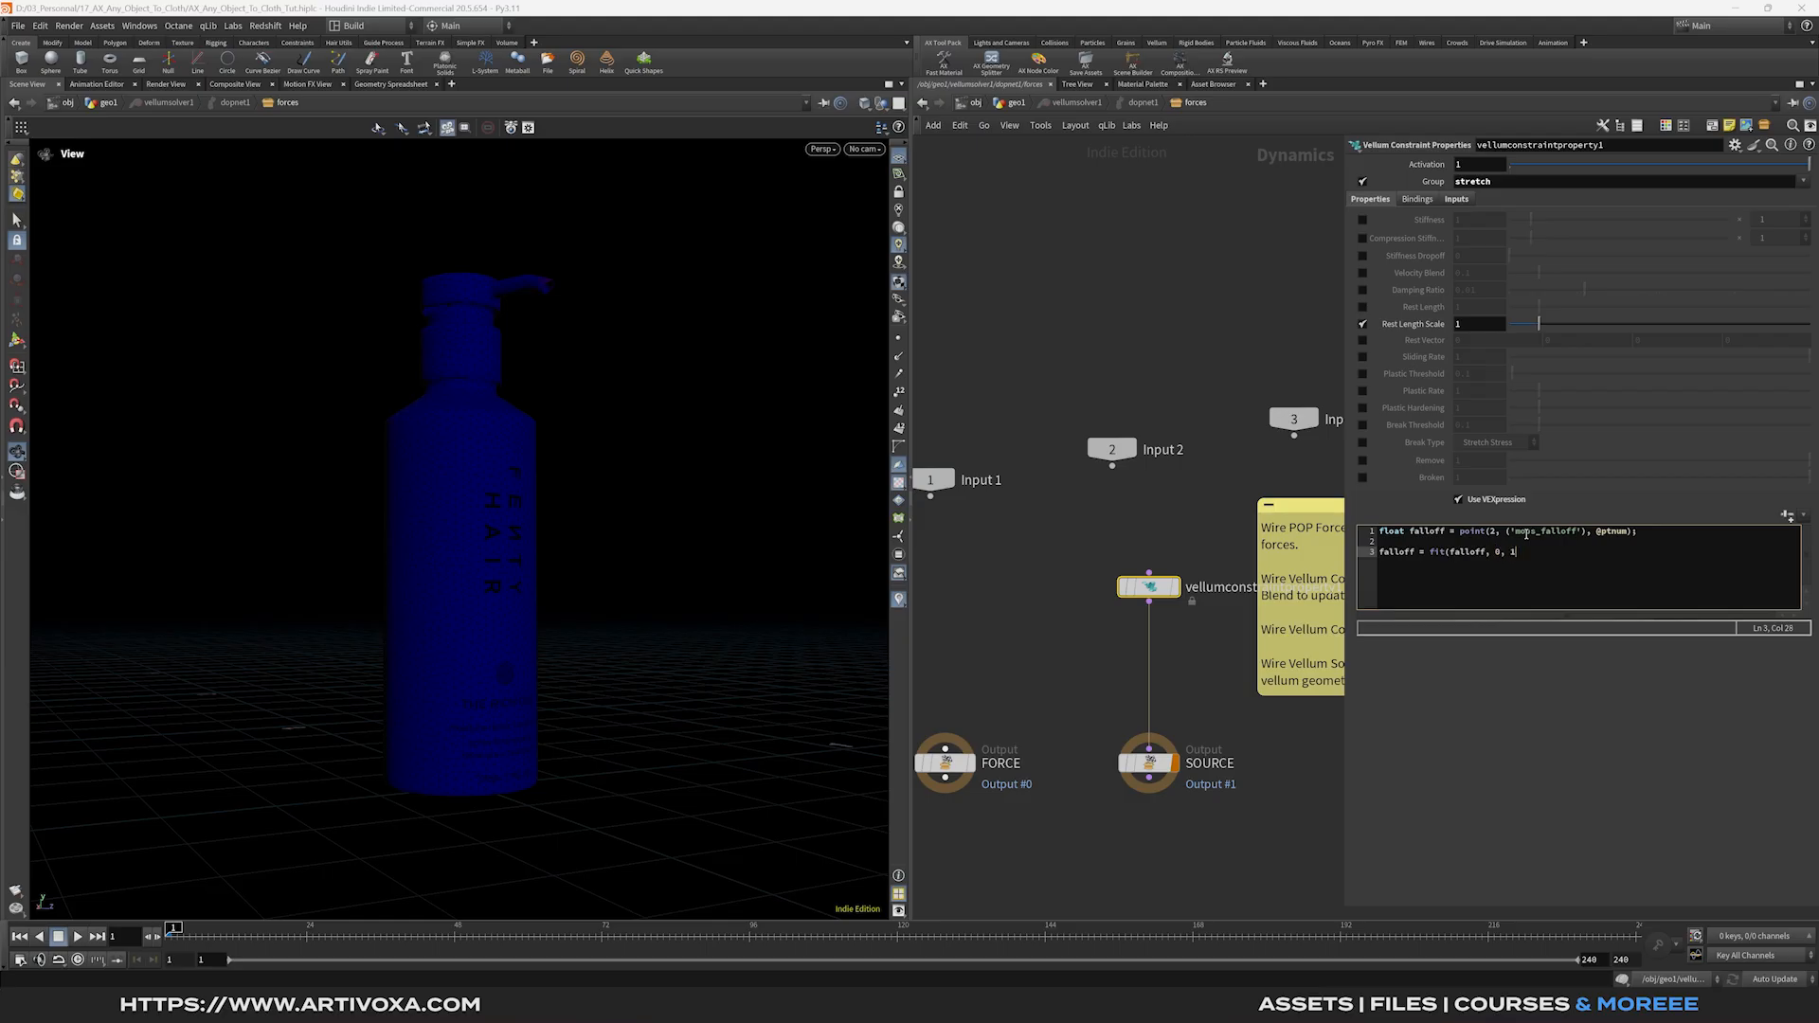
text(, chf()
text('min')
text(),)
text( chf()
text('ùax)
text('));)
key(Return)
key(Return)
text(restscale *= falloff)
click(1543, 779)
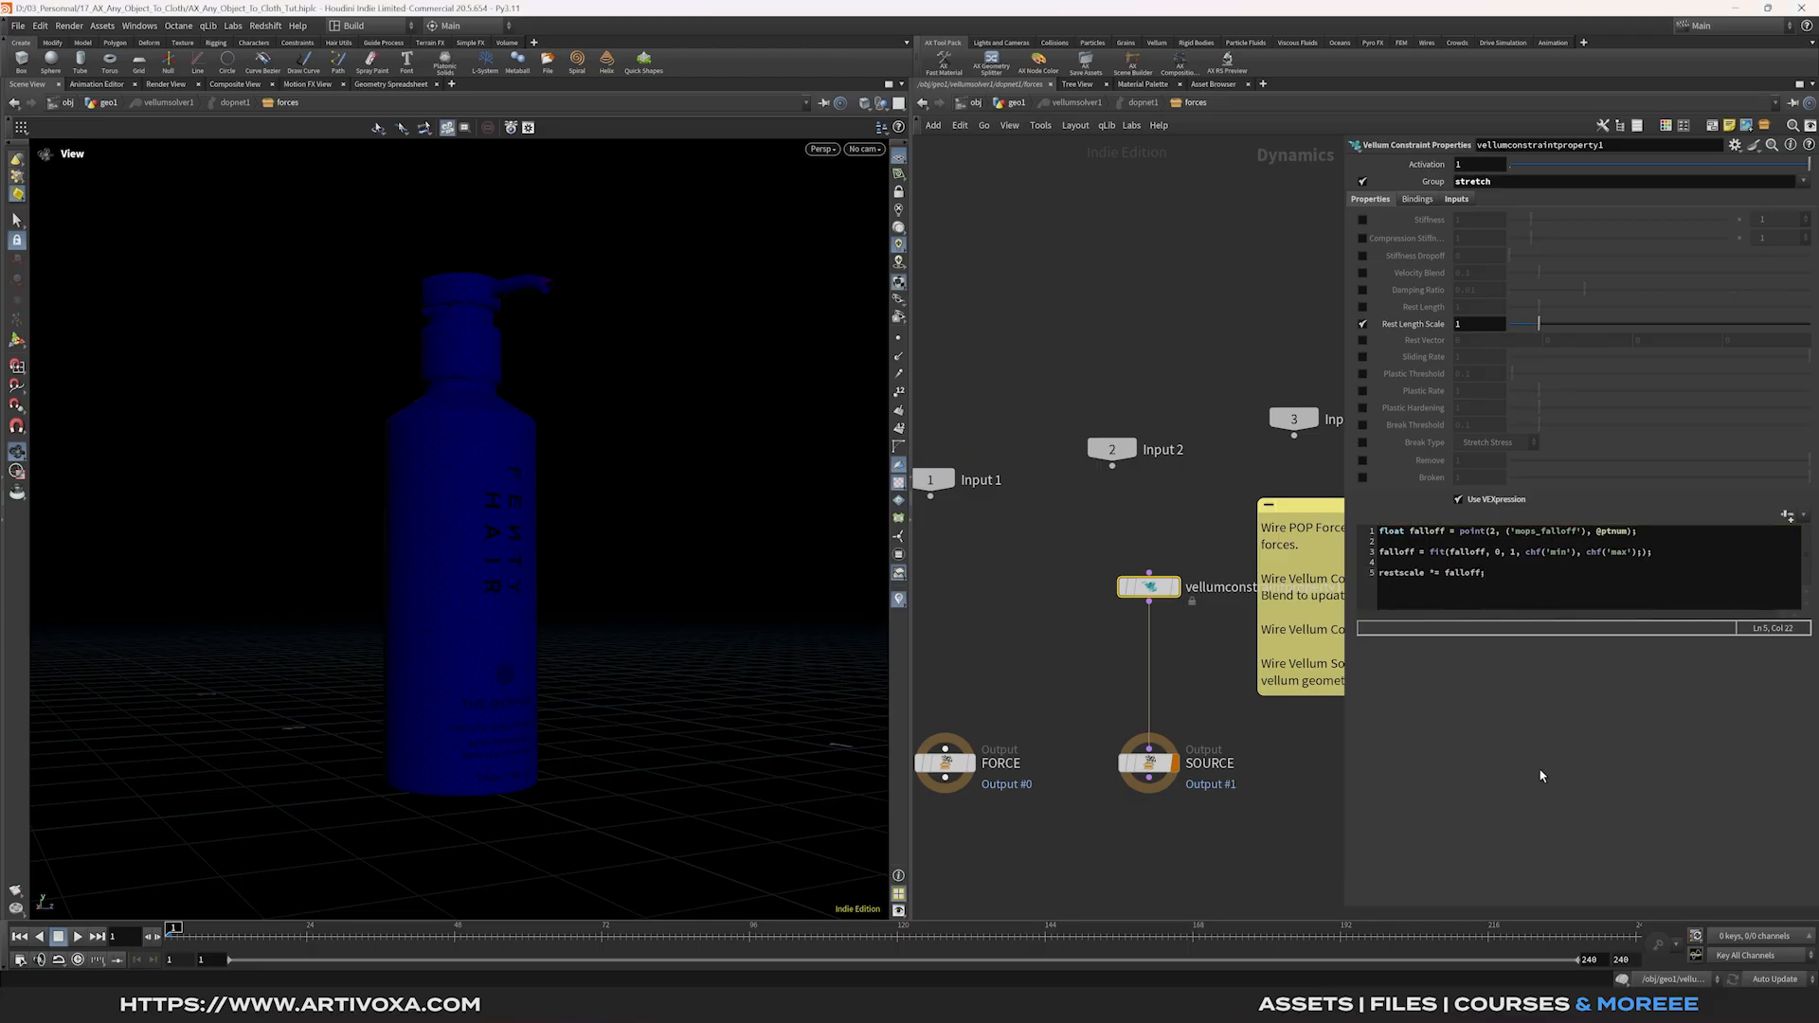
Create the spare parameters referenced by the VEXpression and set Min to 1 and Max to 2.
click(1787, 517)
click(1484, 519)
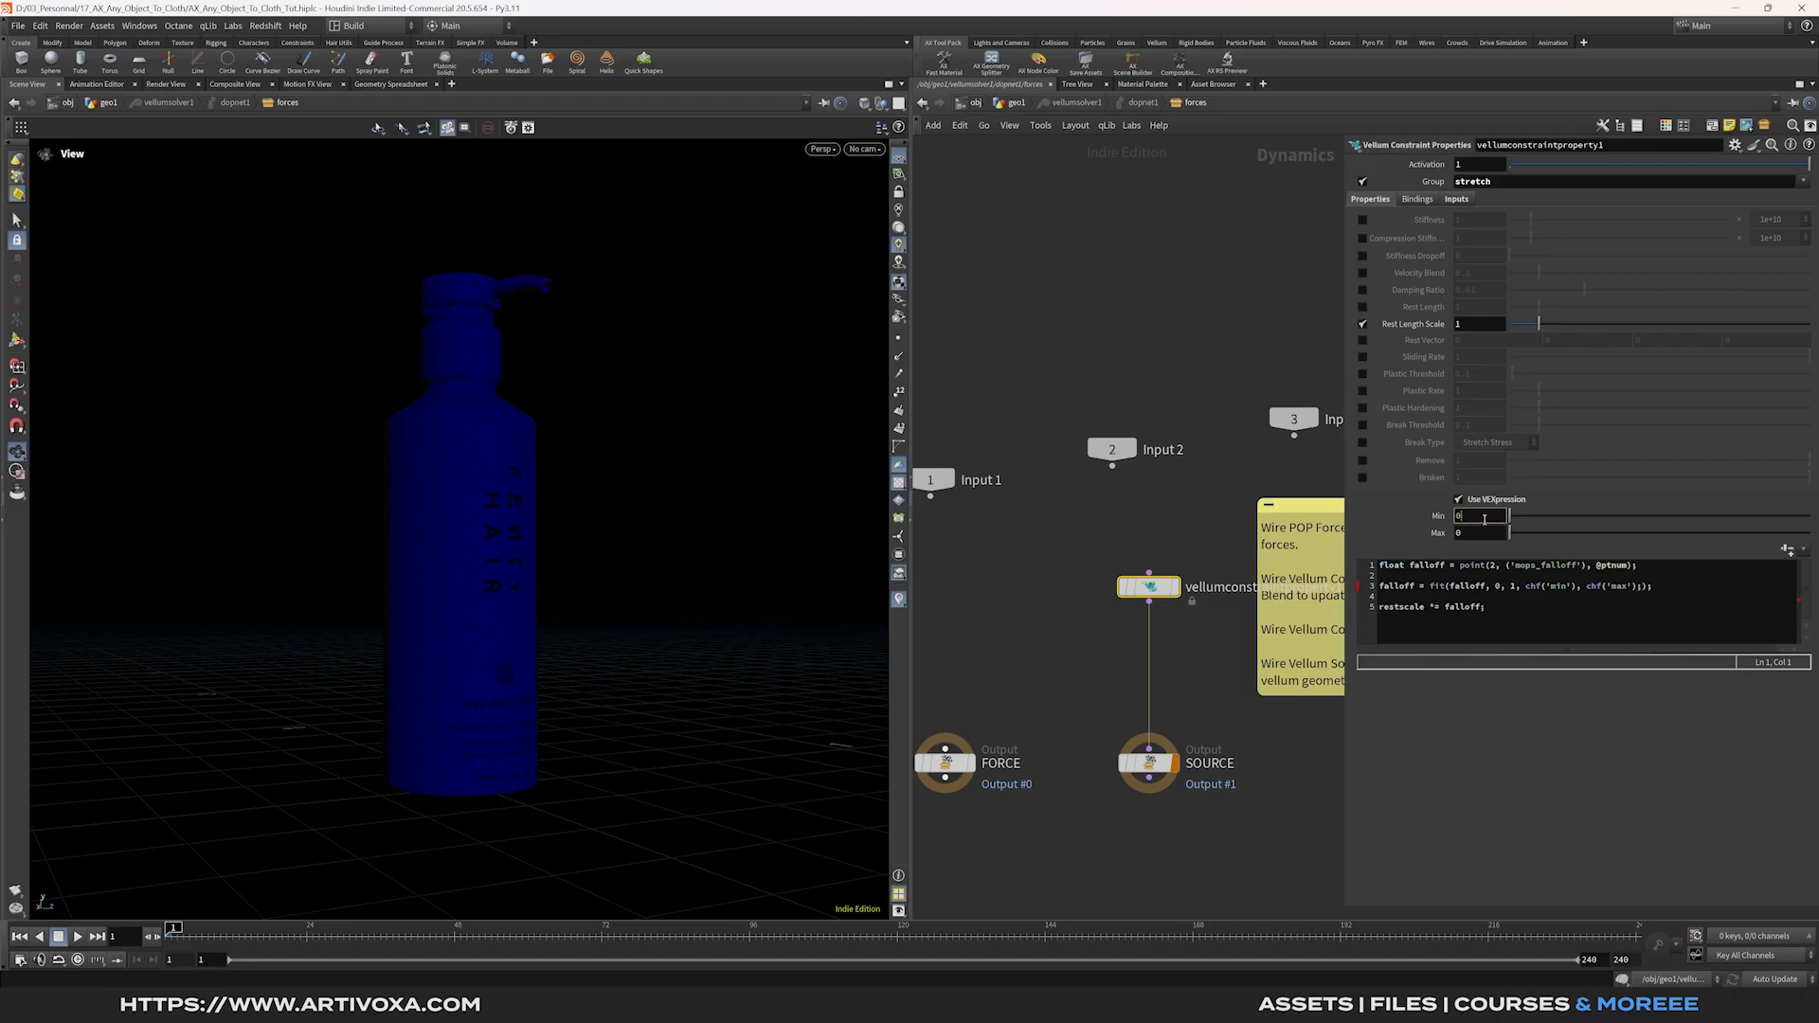
text(1)
click(1483, 533)
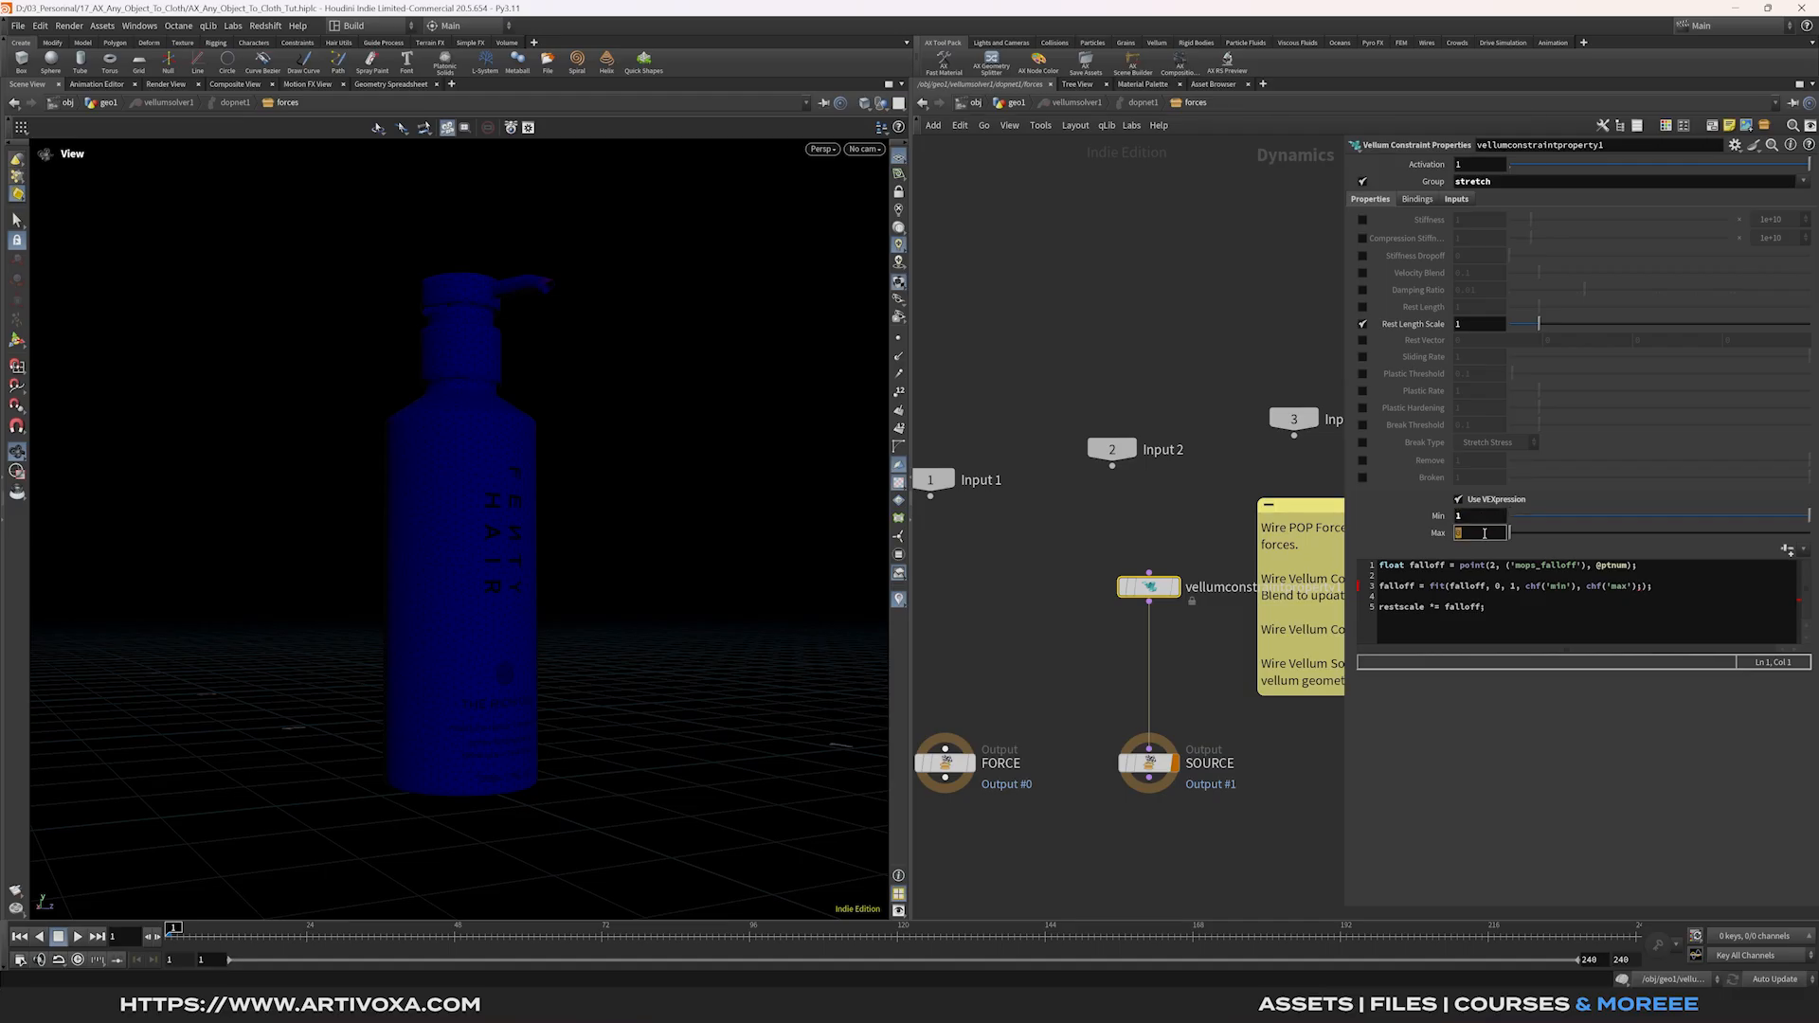
key(Return)
Correct the closing characters of the falloff fit line in the VEXpression, play the simulation and return to frame 1.
click(1646, 588)
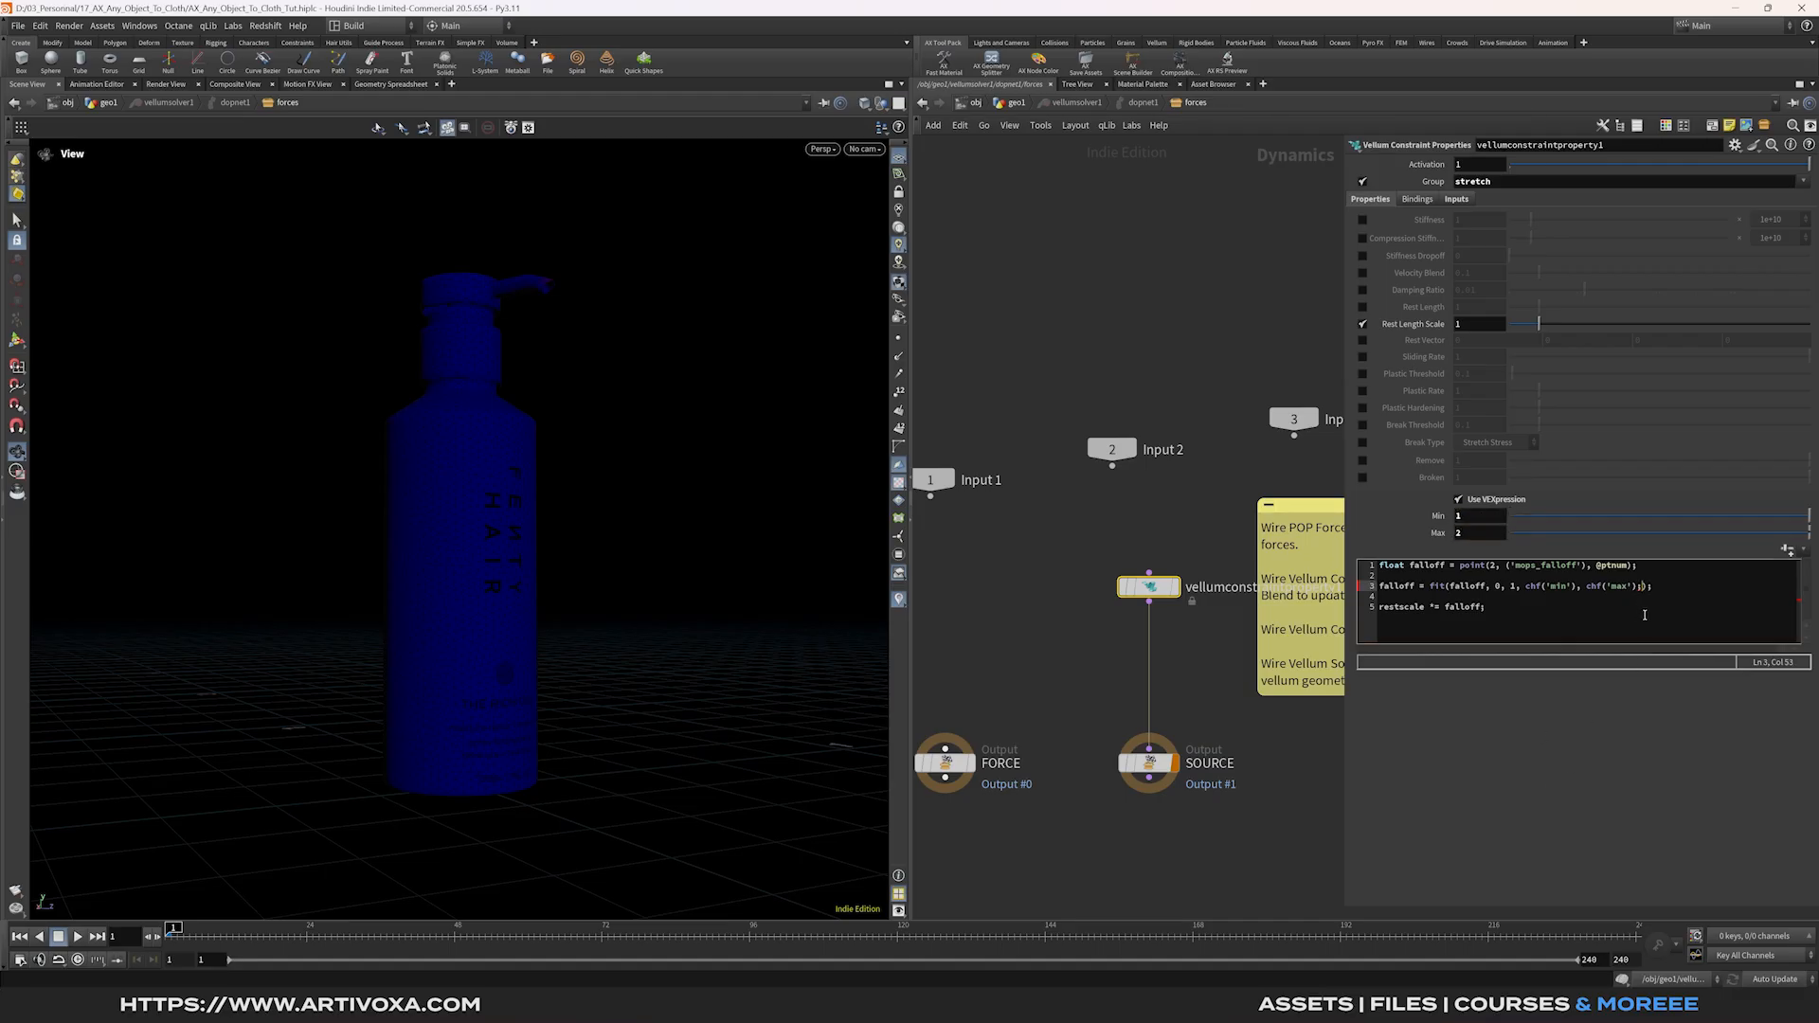
key(Left)
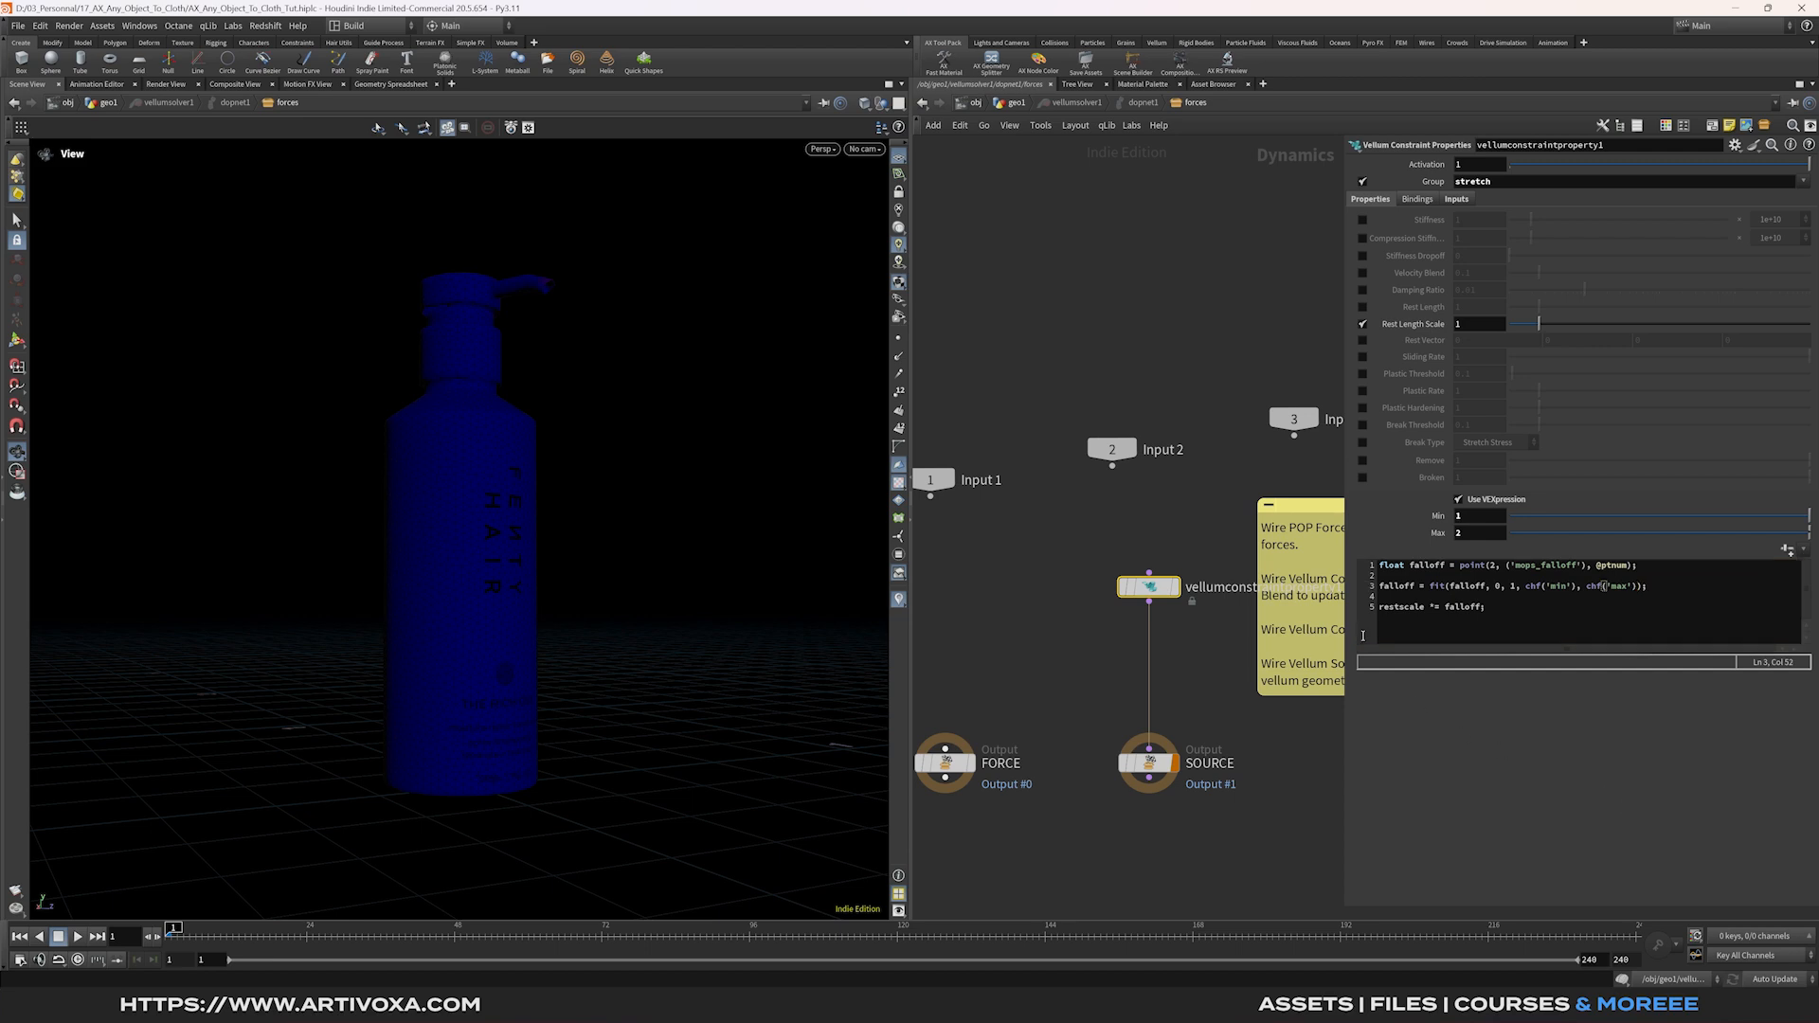
middle_drag(1214, 655, 1223, 644)
scroll(463, 464, down, 3)
drag(471, 467, 412, 511)
click(78, 936)
click(221, 941)
drag(221, 942, 153, 936)
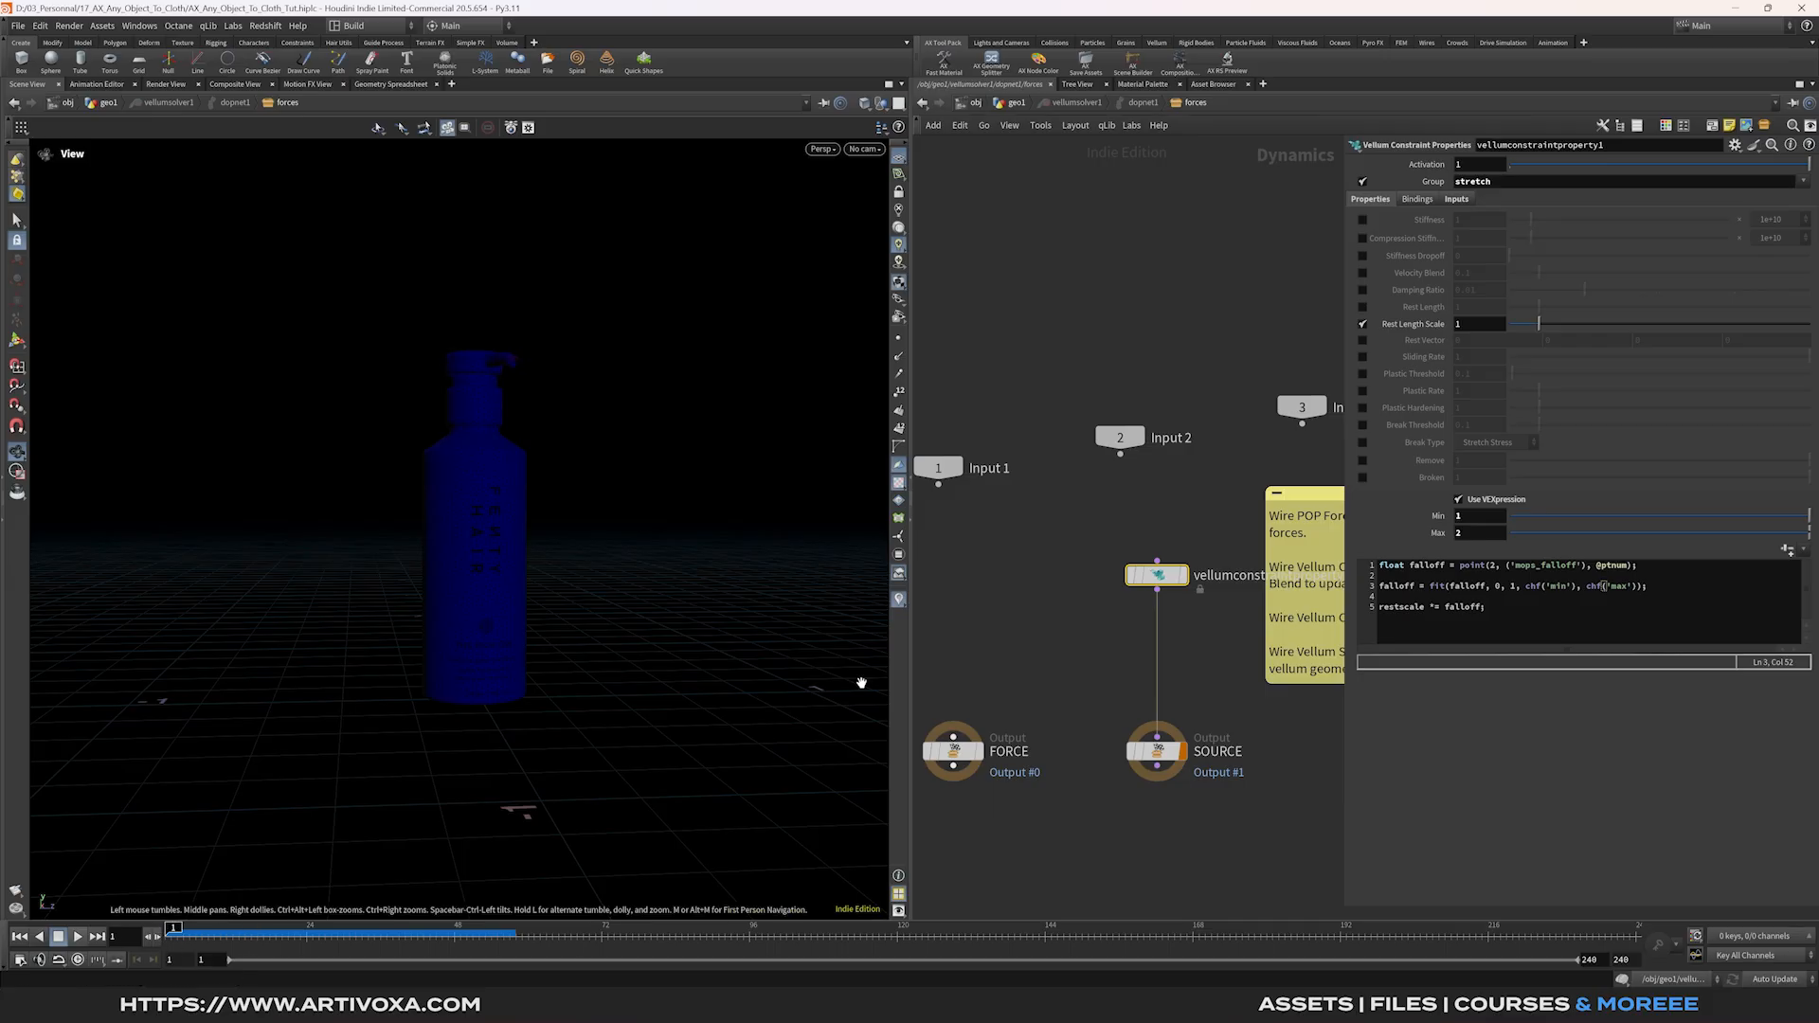
Add a Time Shift node below OUT_ATTRIBS in the geo1 network and set its frame to $F-20.
middle_drag(997, 649, 1047, 672)
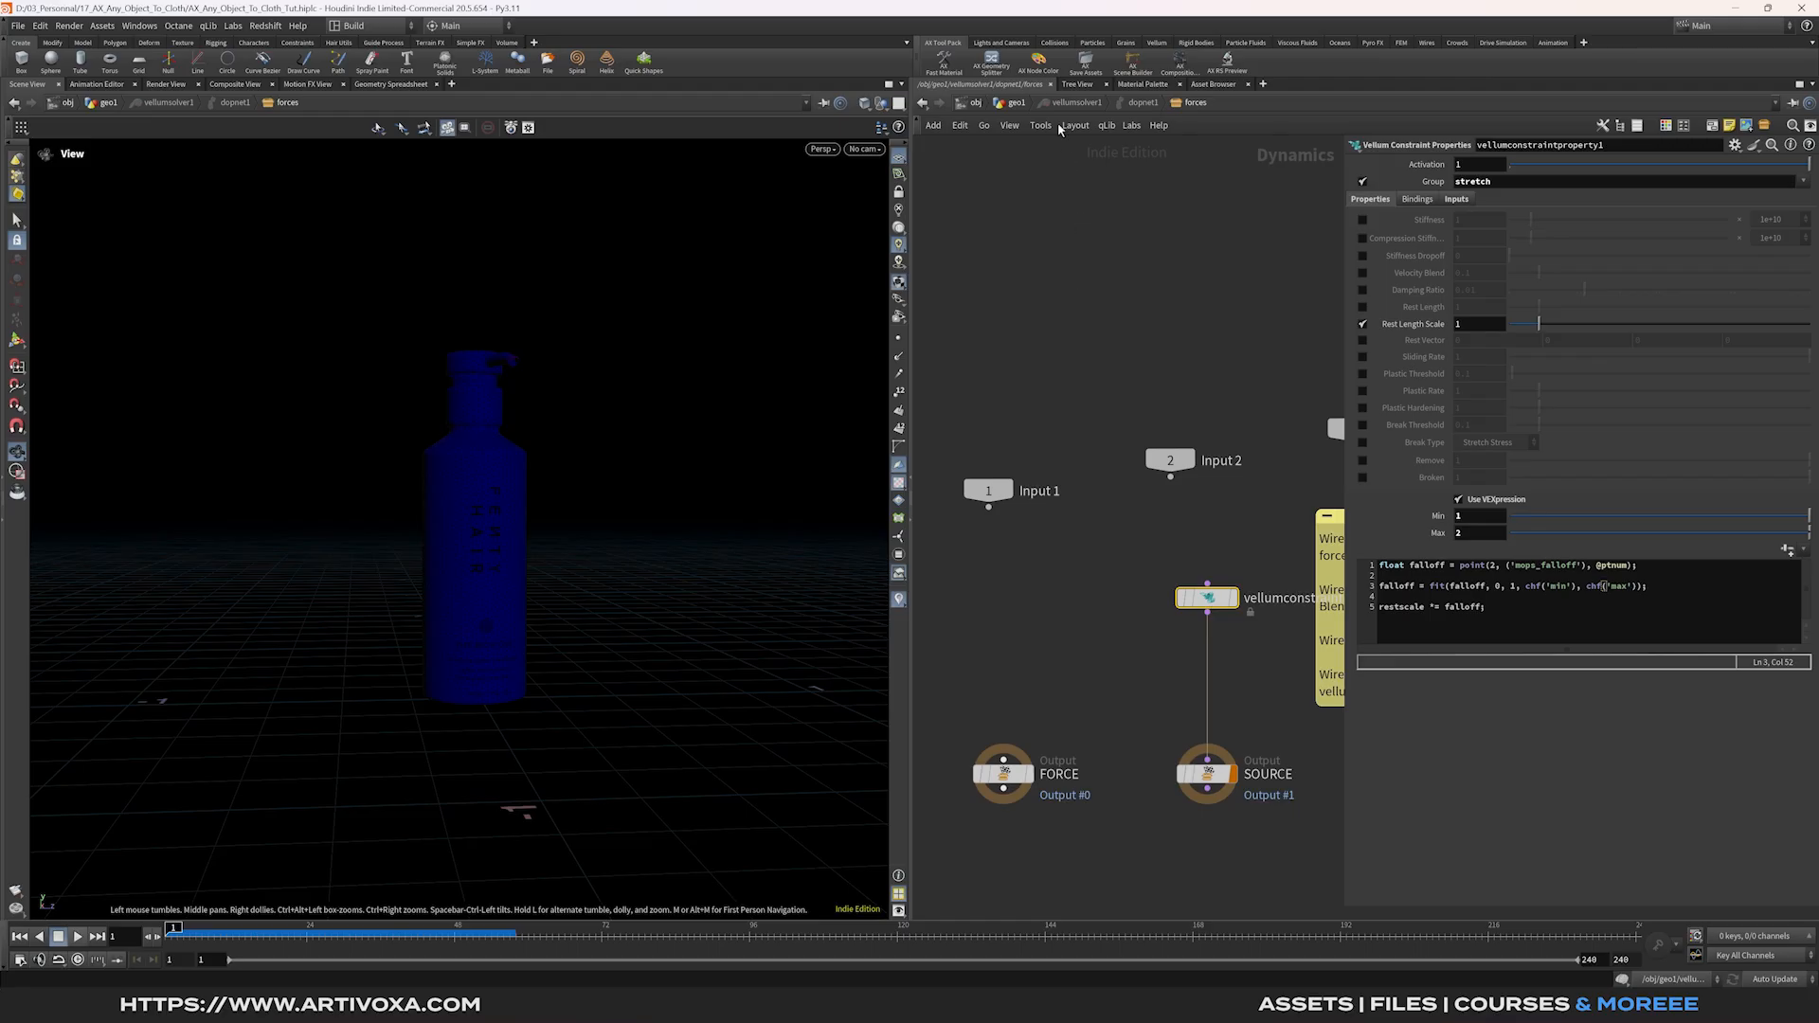
click(1016, 104)
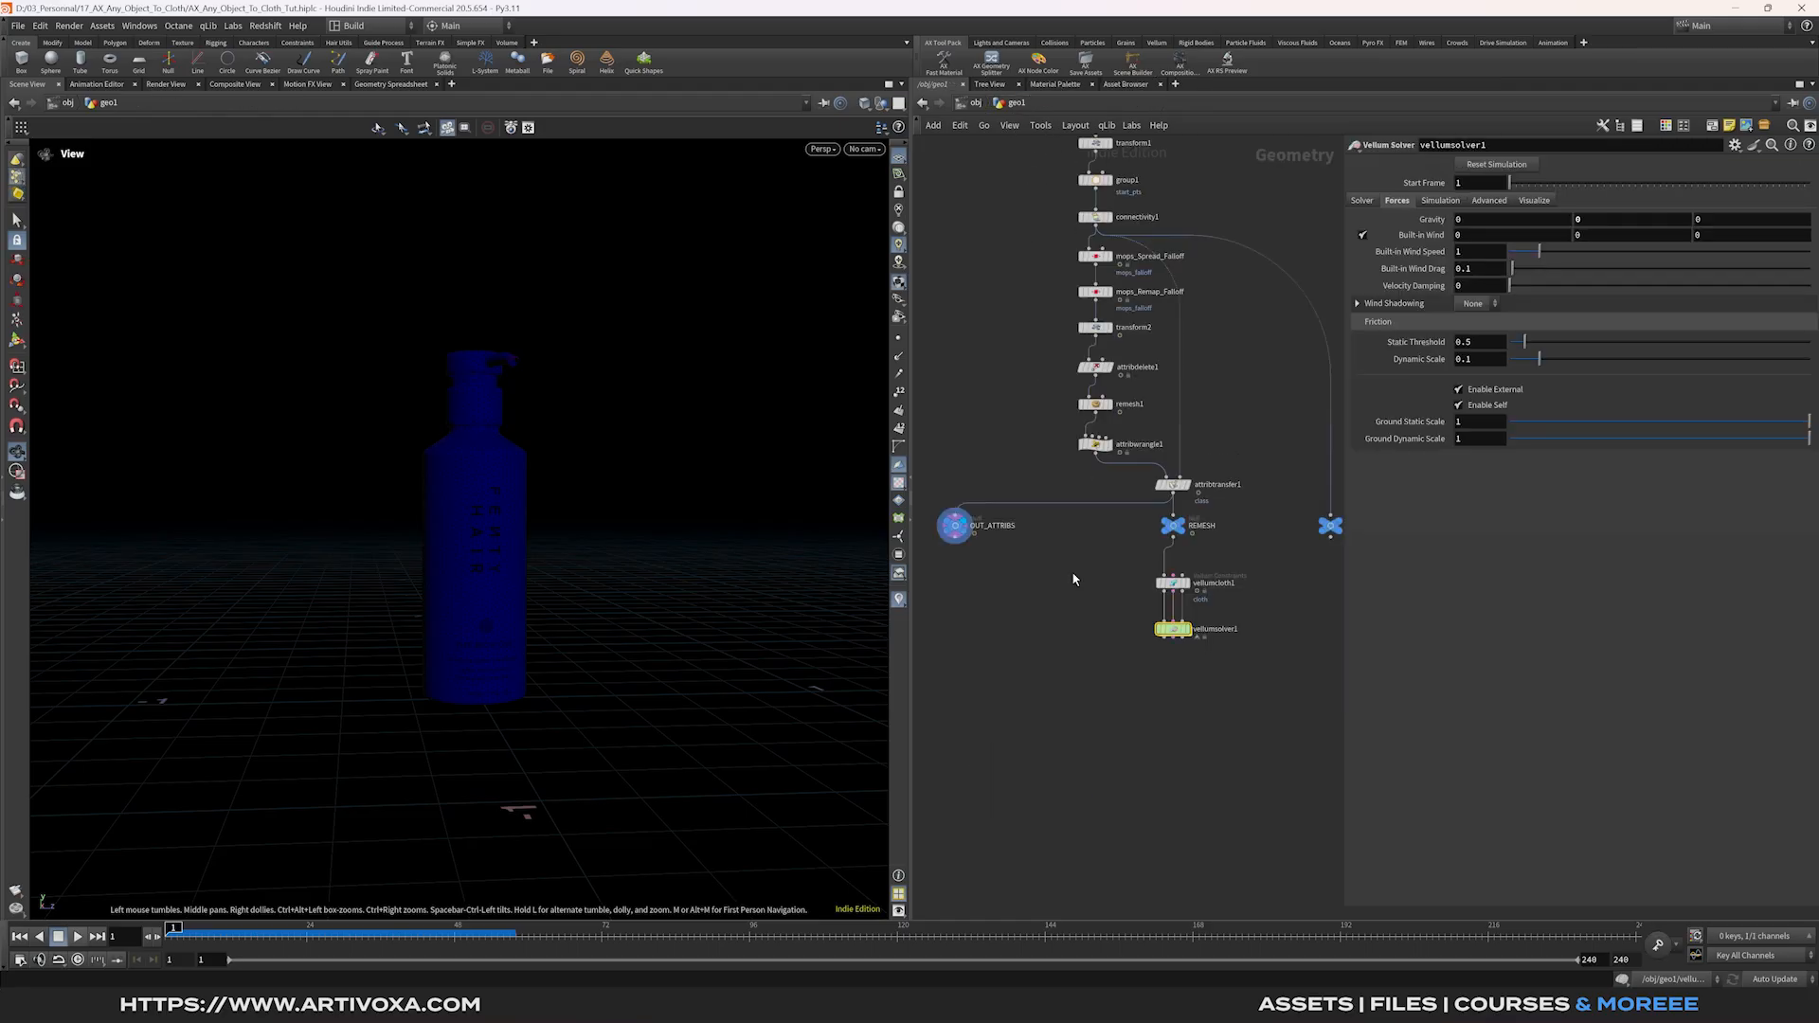
right_click(1008, 537)
text(times)
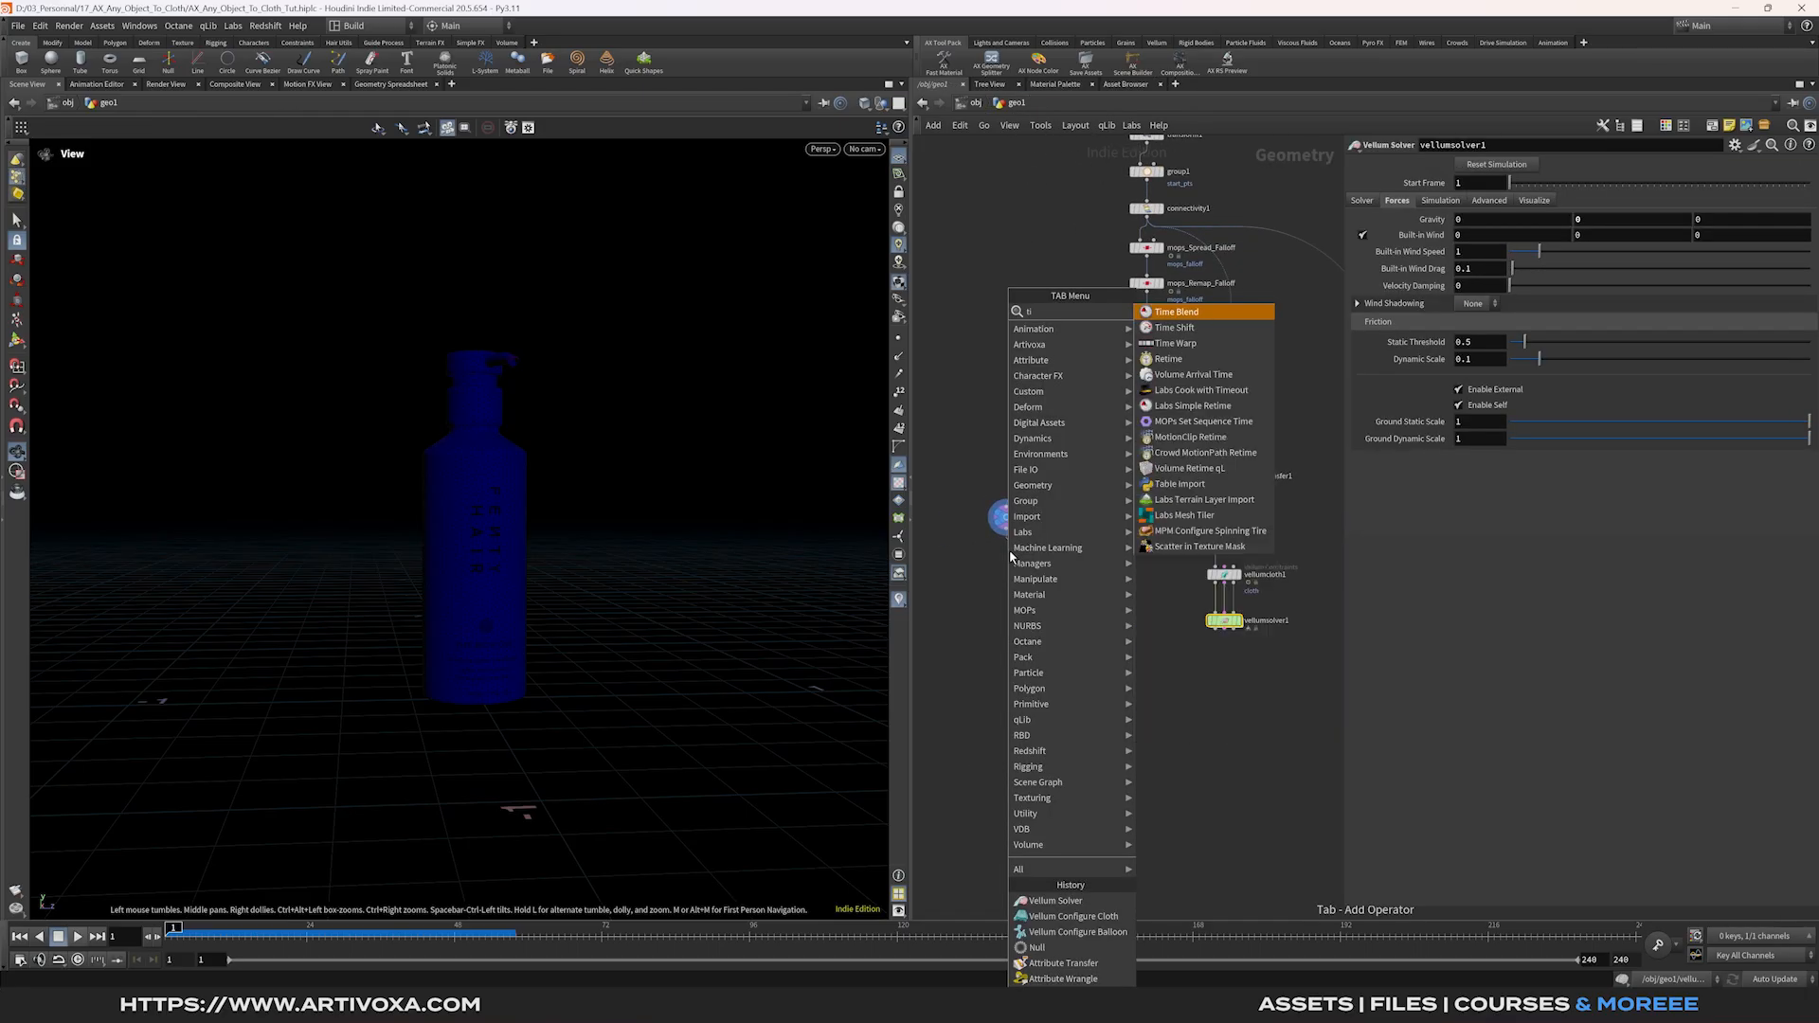
key(Return)
click(1010, 553)
drag(1010, 556, 1009, 576)
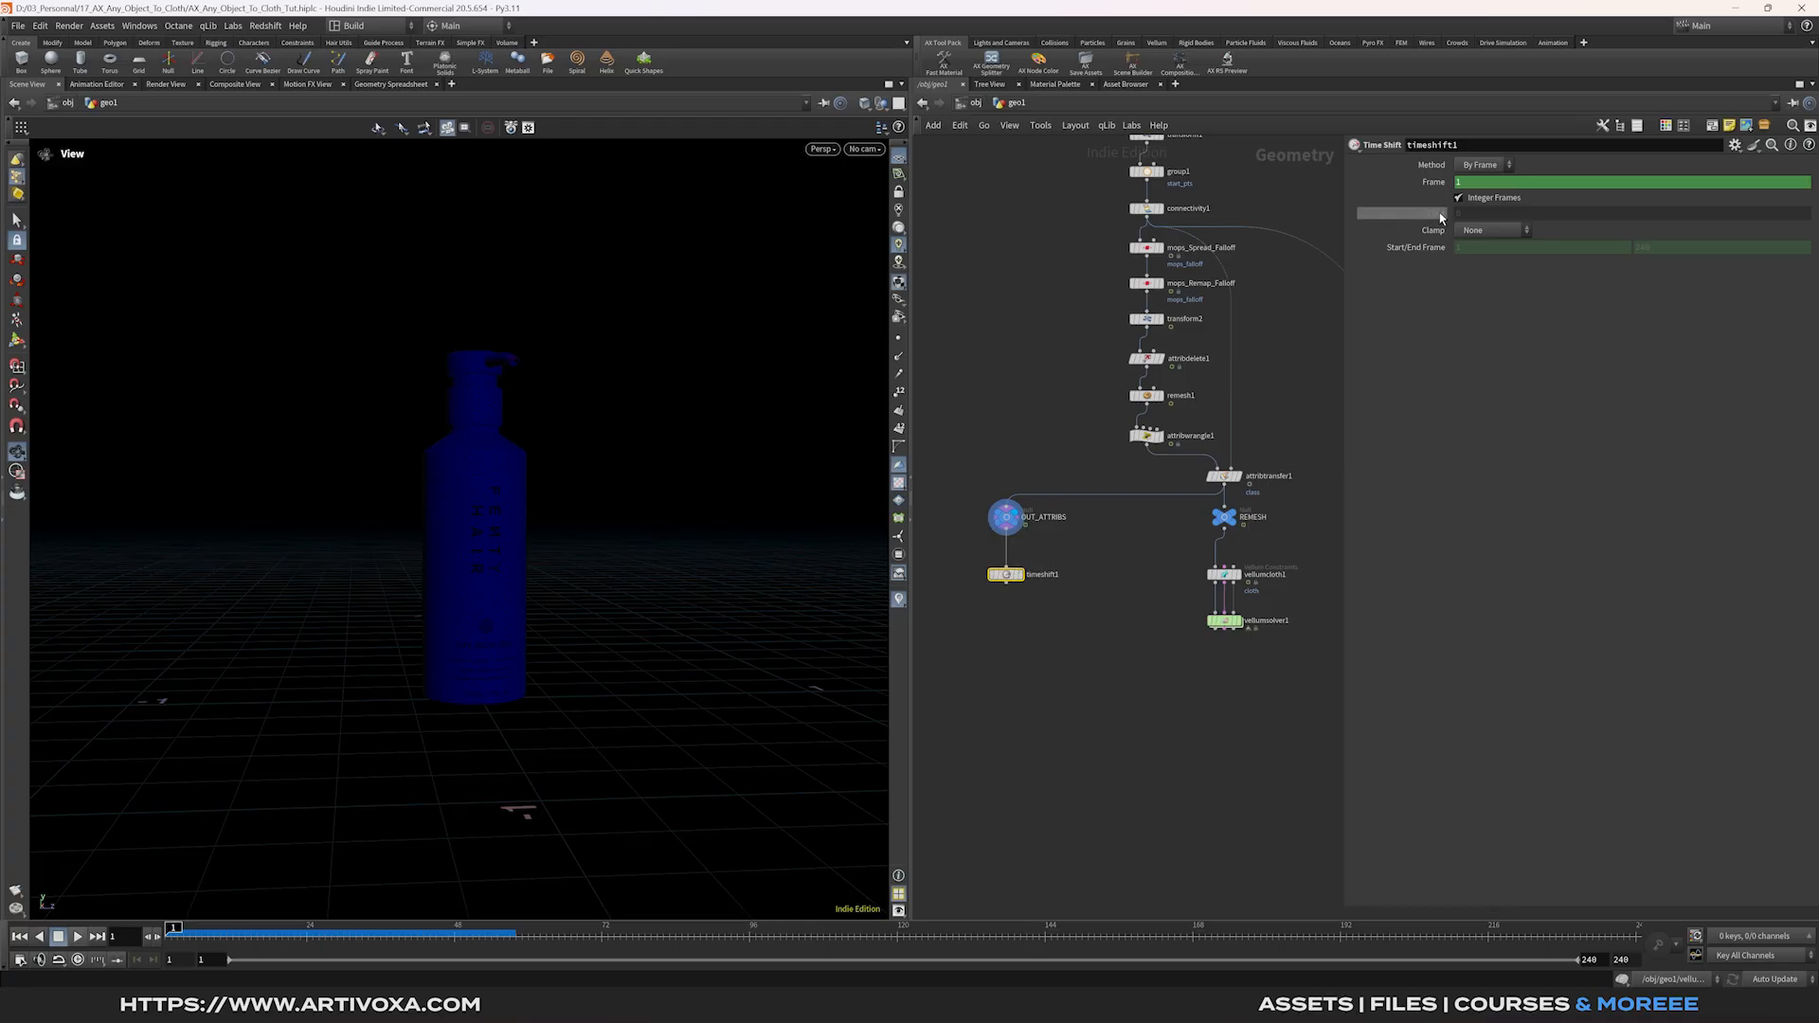
click(1494, 184)
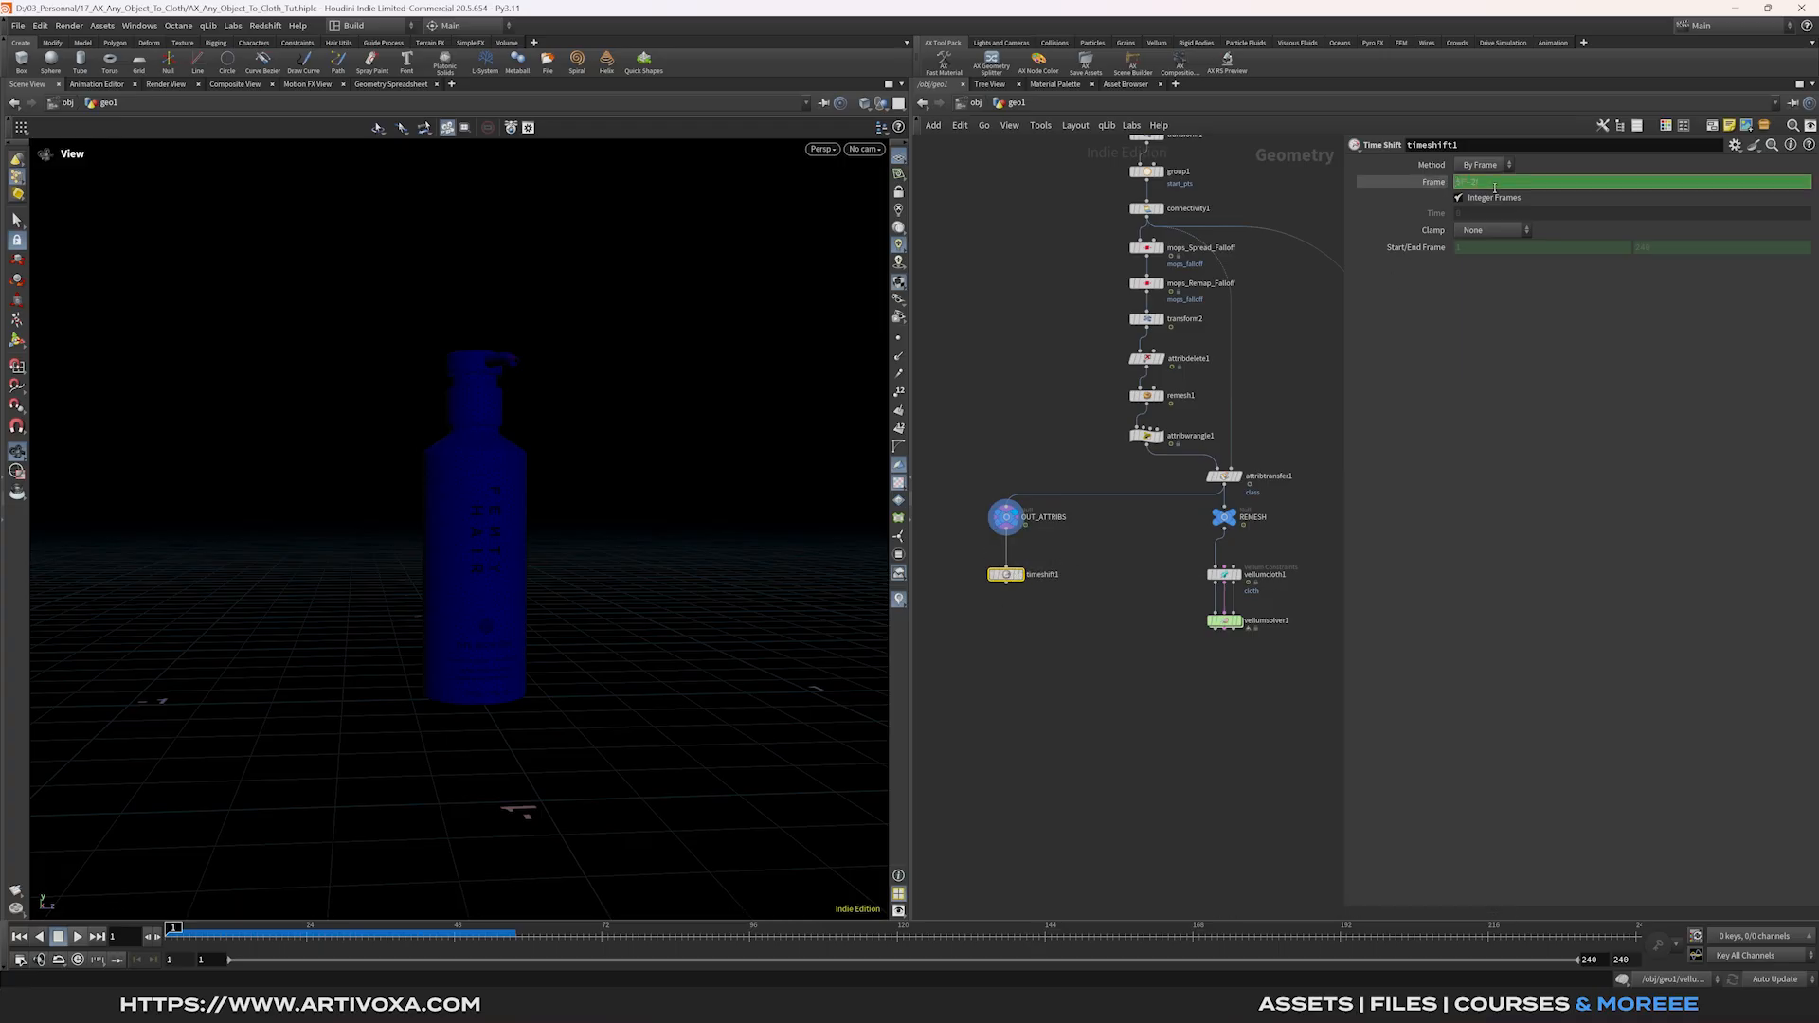
key(Return)
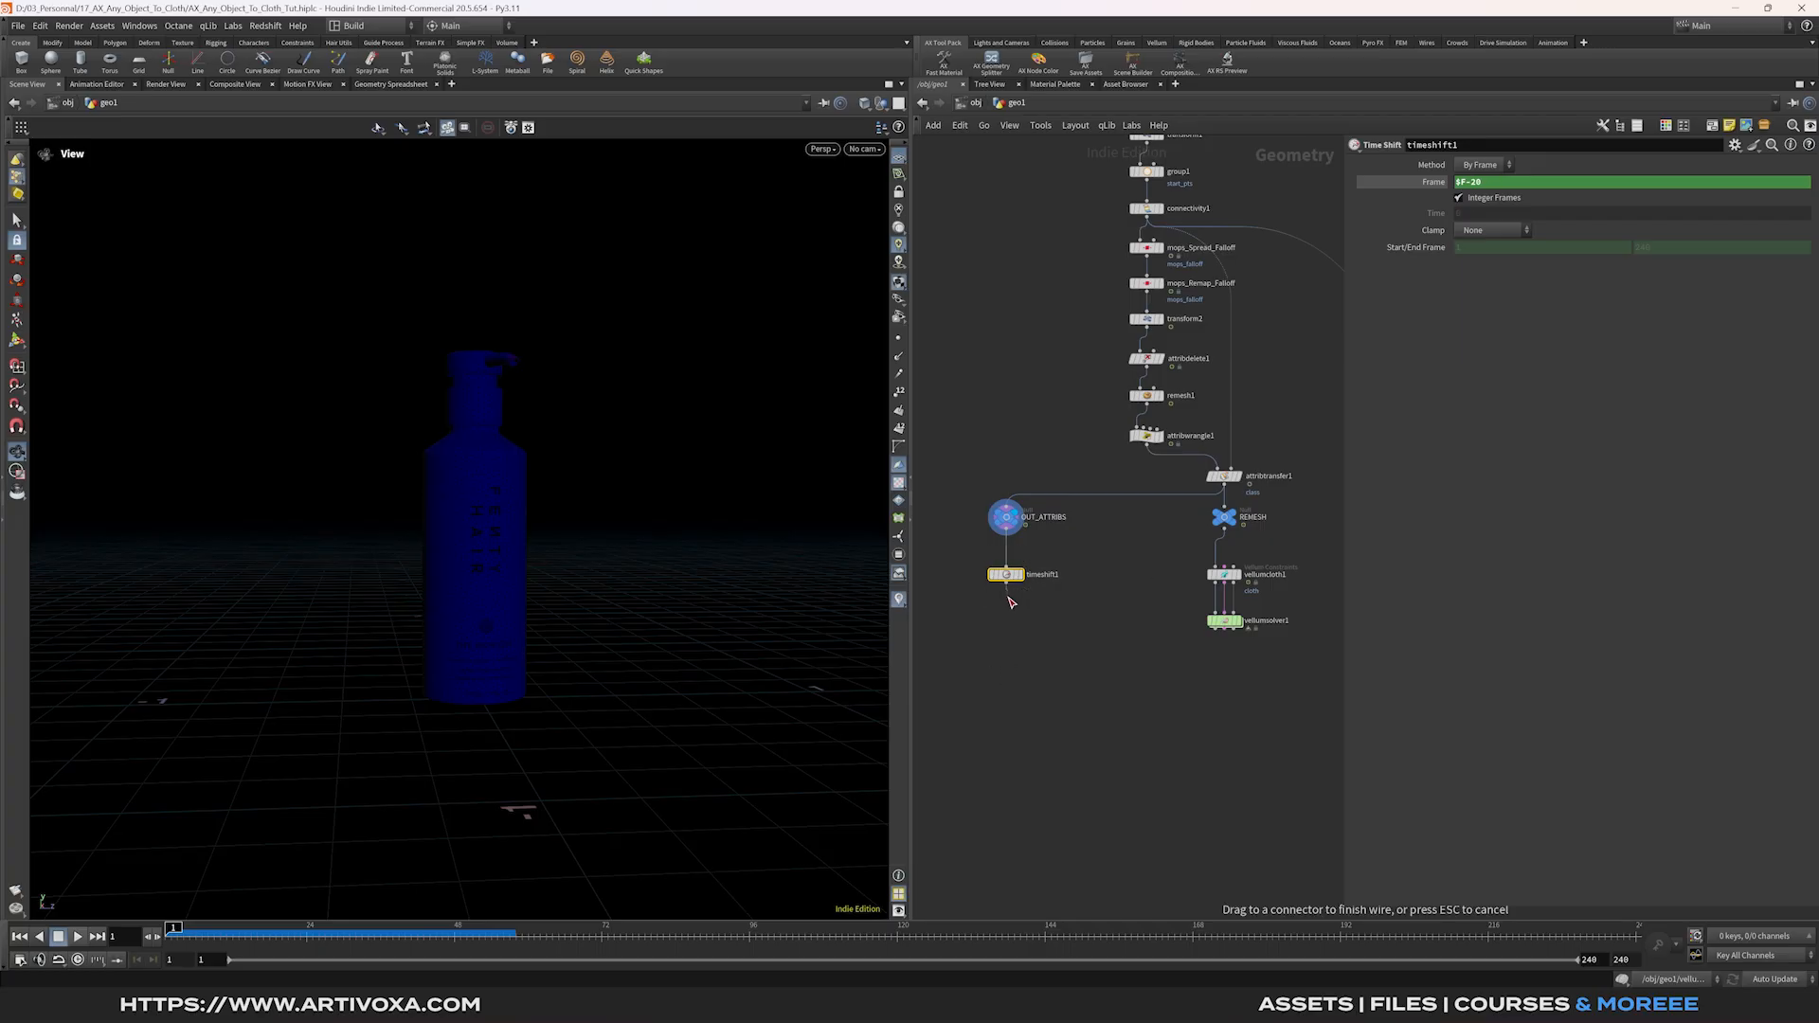
Add a Null below the Time Shift, name it OUT_ATTRIBS_02 and copy the node.
key(Tab)
text(nul)
key(Return)
click(1006, 621)
double_click(1052, 519)
key(ctrl+c)
double_click(1032, 623)
key(ctrl+v)
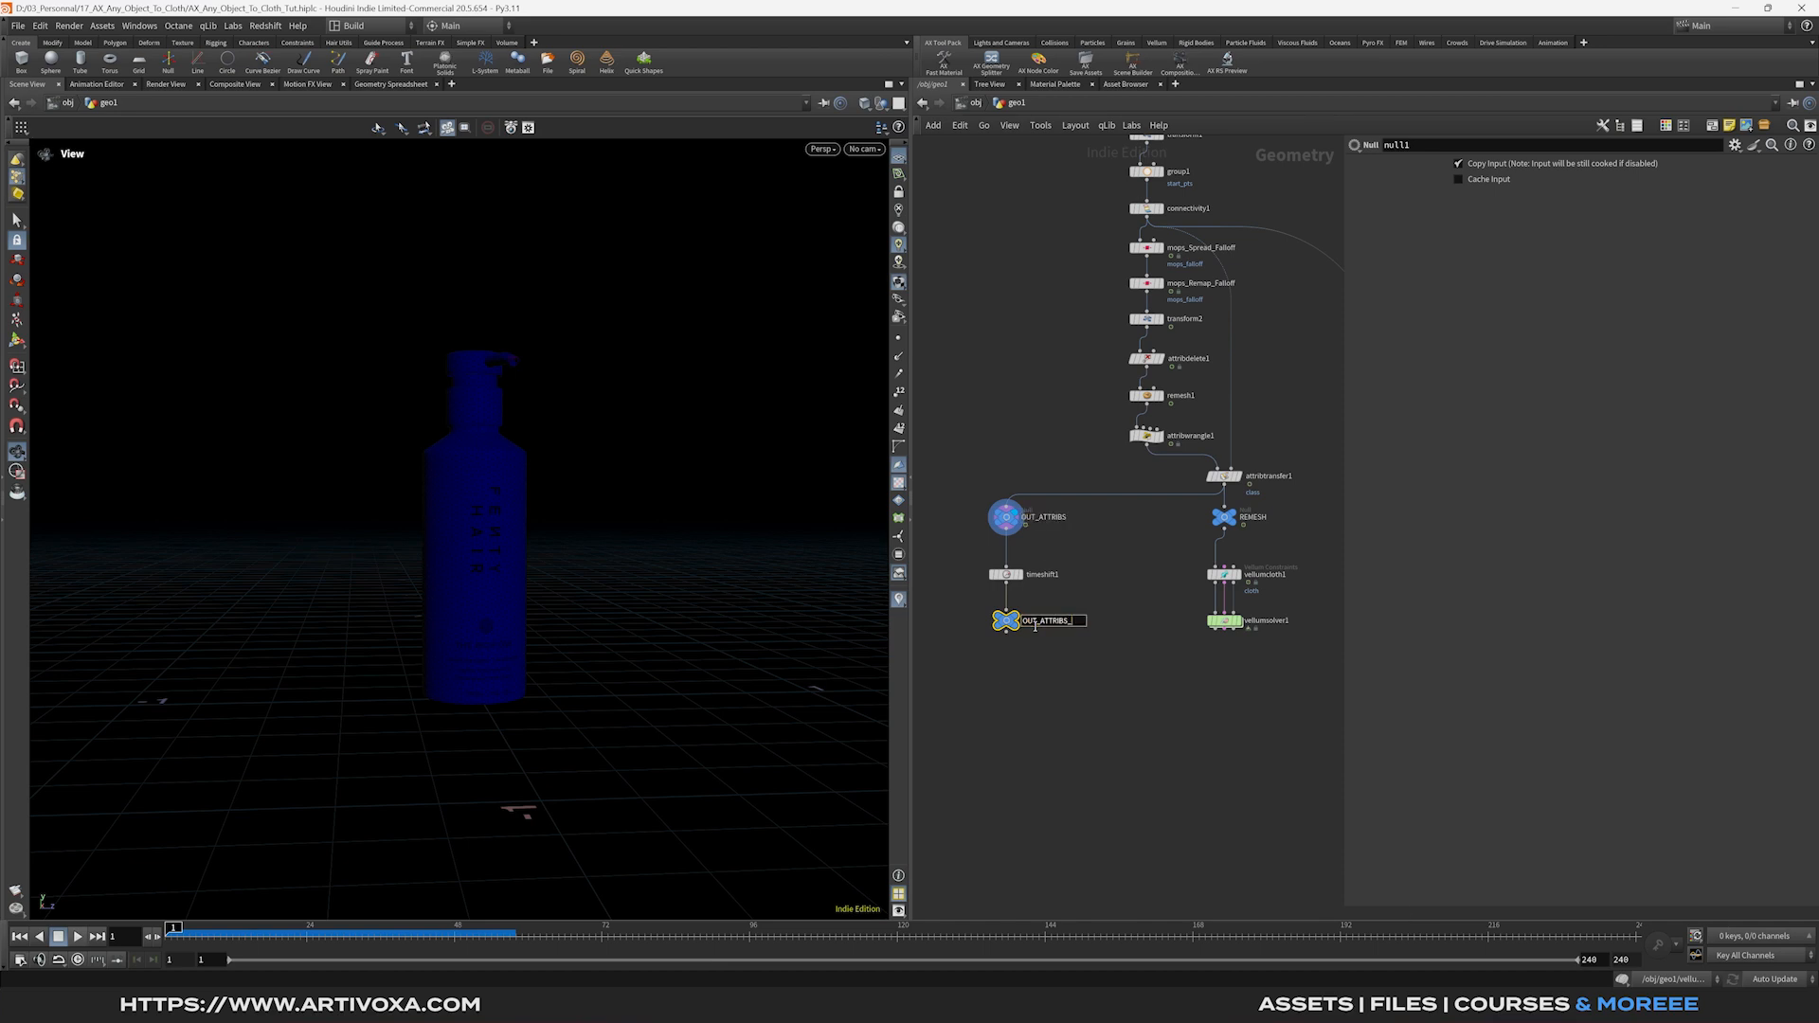
click(1053, 660)
drag(955, 658, 1060, 599)
key(ctrl+c)
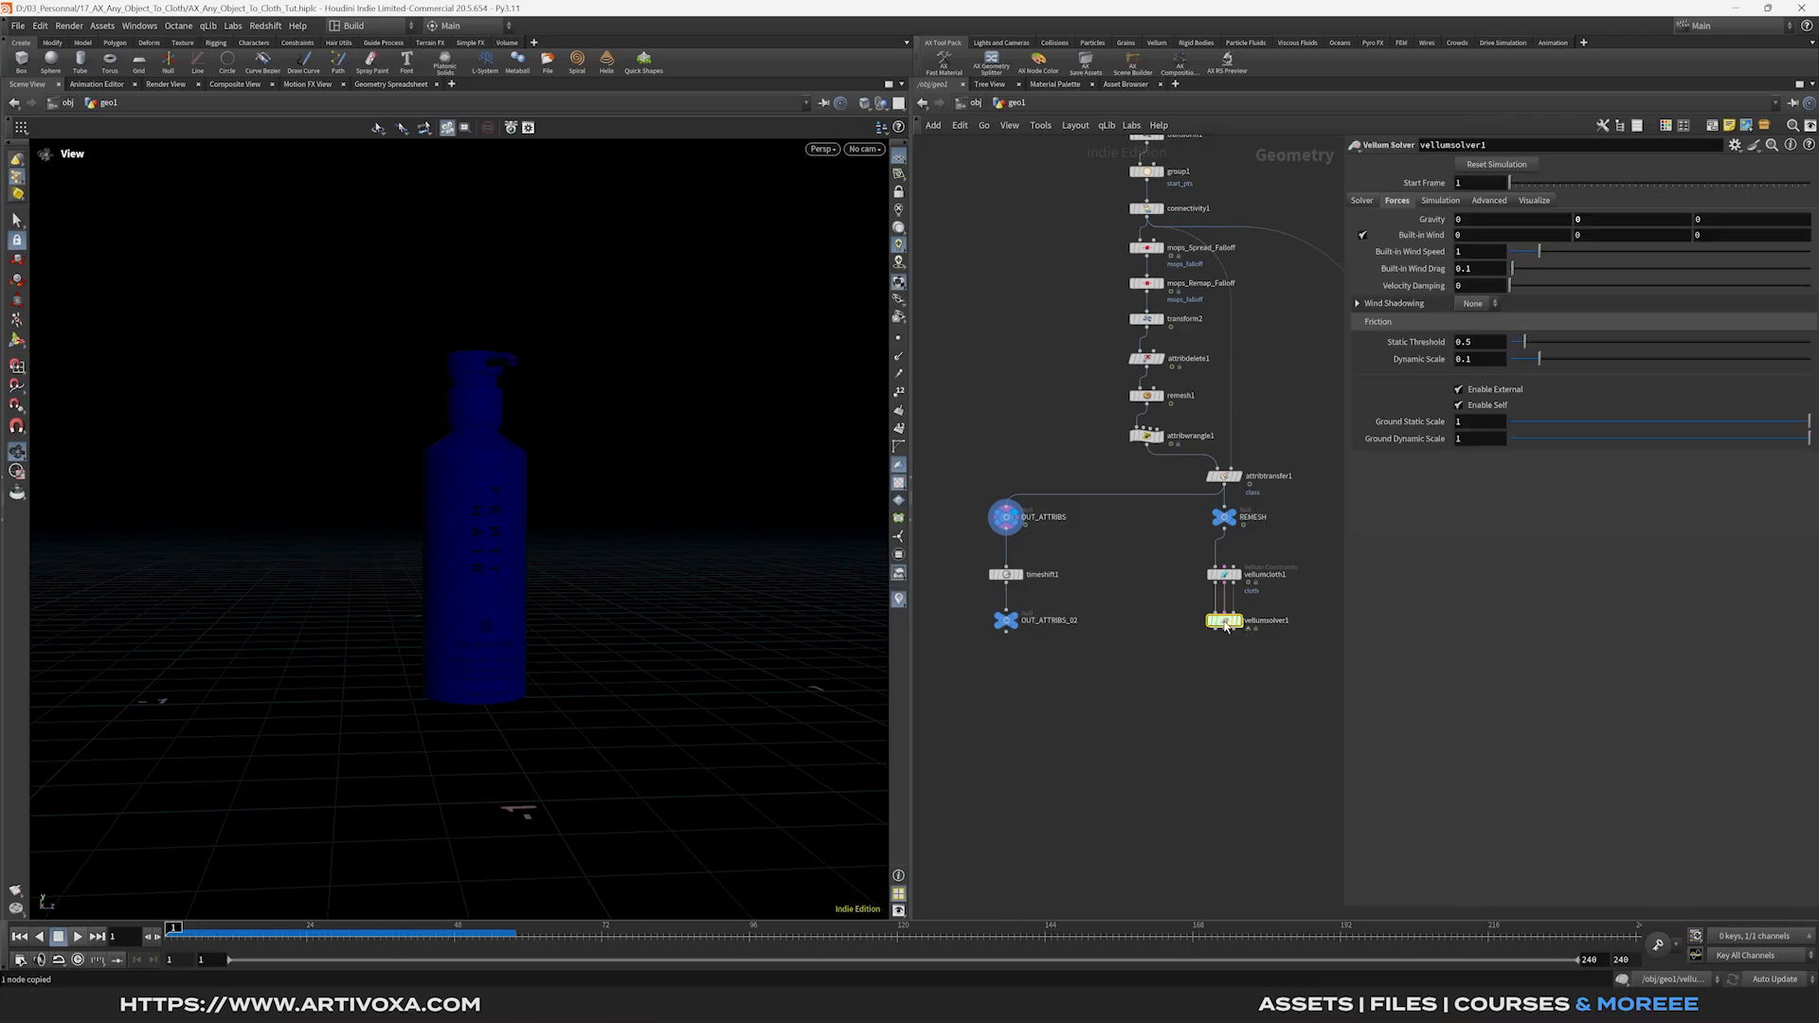
Go inside the Vellum solver and add a POP Force node feeding the FORCE output.
double_click(1225, 623)
key(Tab)
text(pop fo)
key(Return)
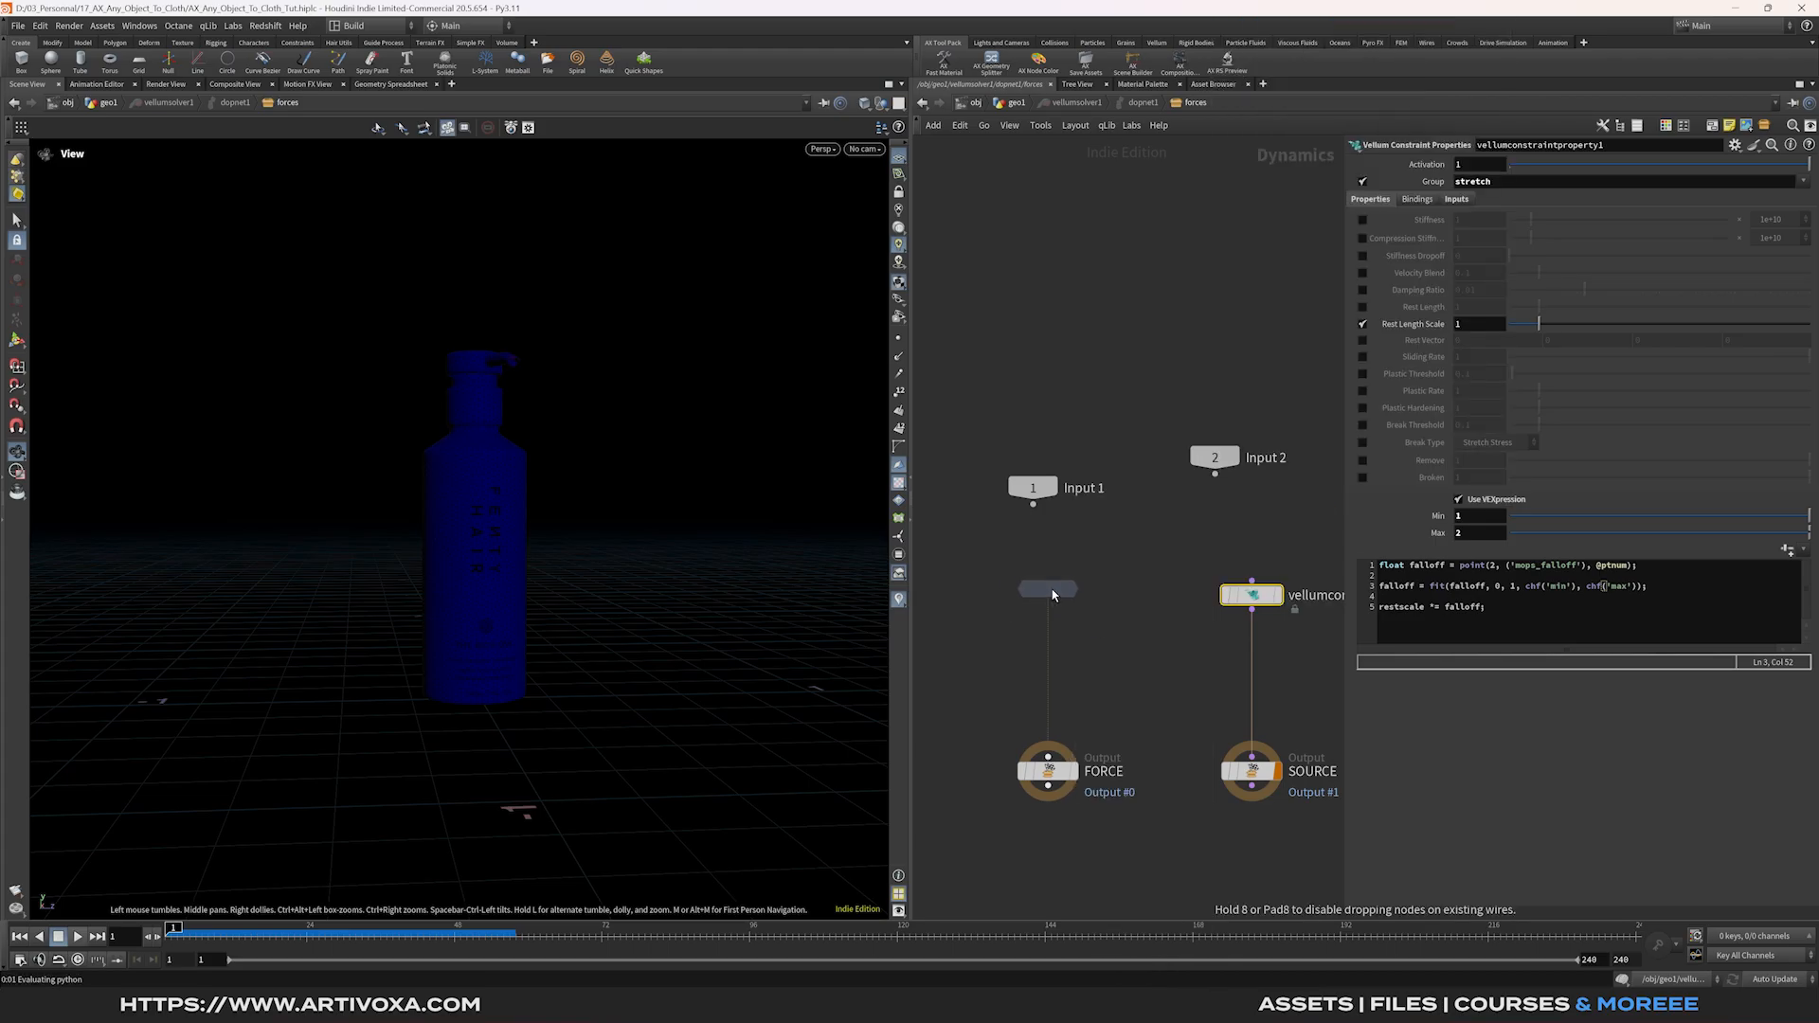
click(1050, 593)
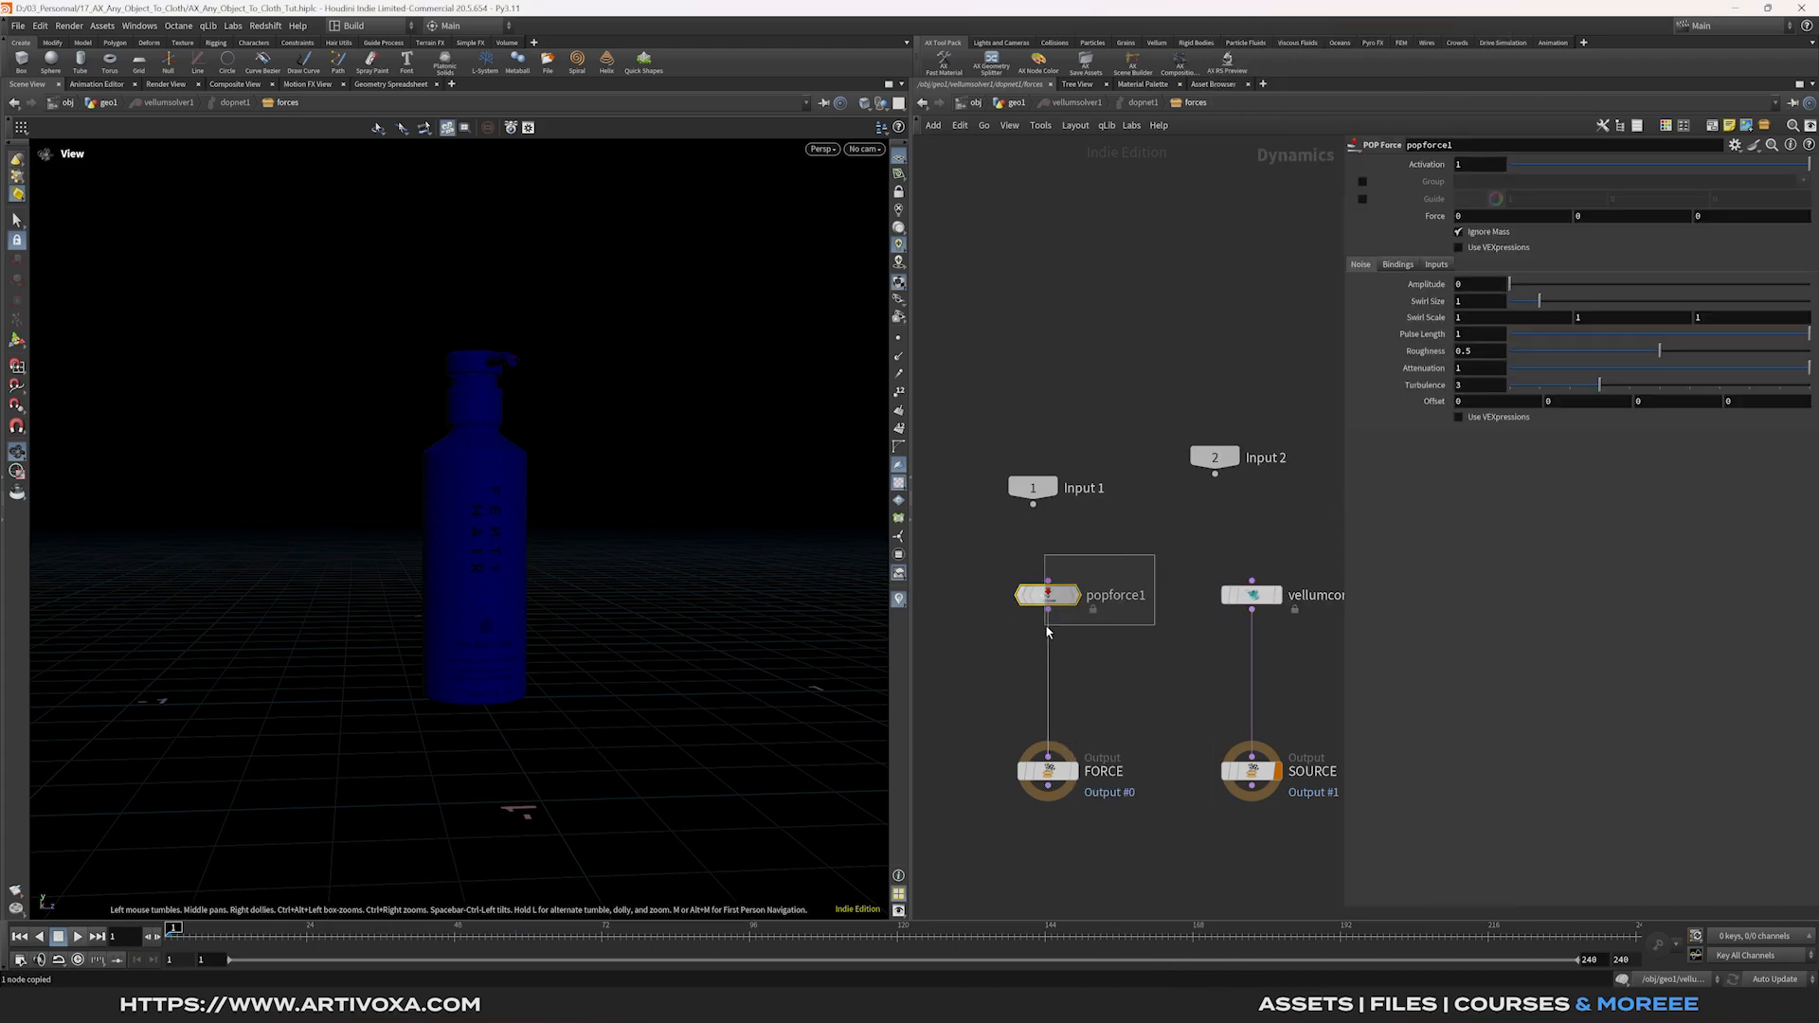
Set the POP Force's Input 1 to SOP with the path /obj/geo1/OUT_ATTRIBS_02.
click(1436, 265)
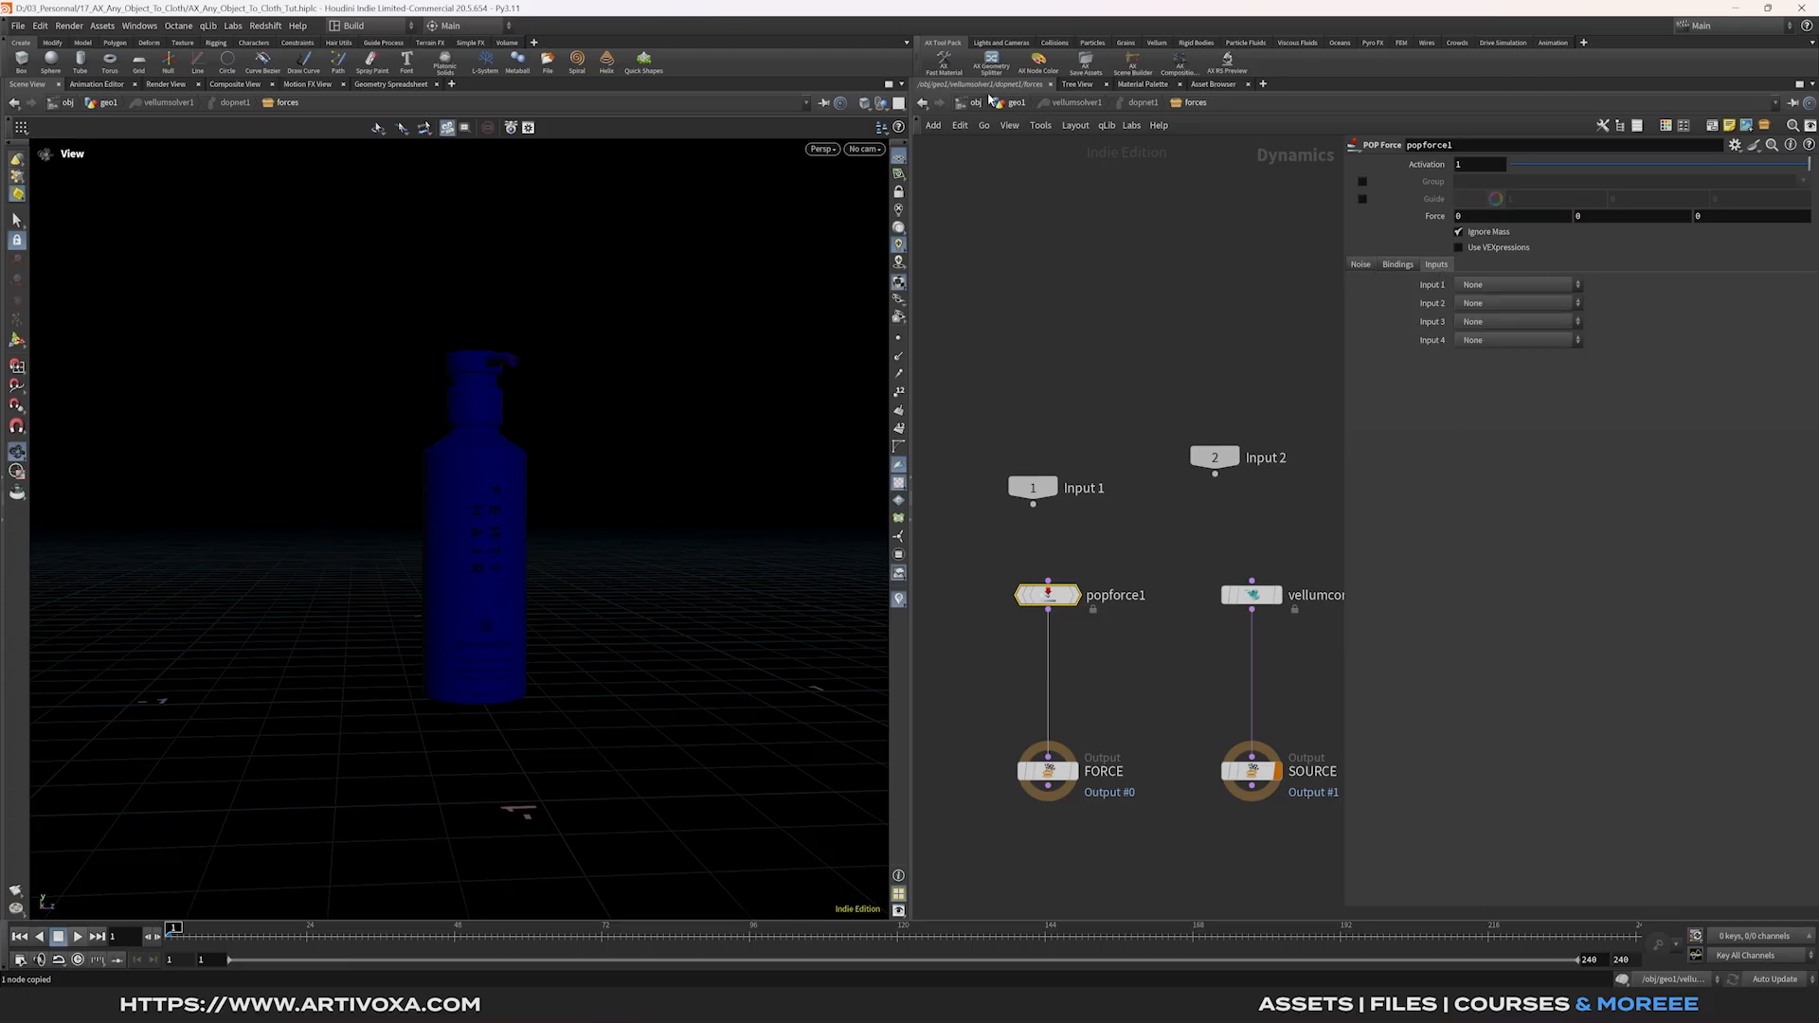
click(1486, 287)
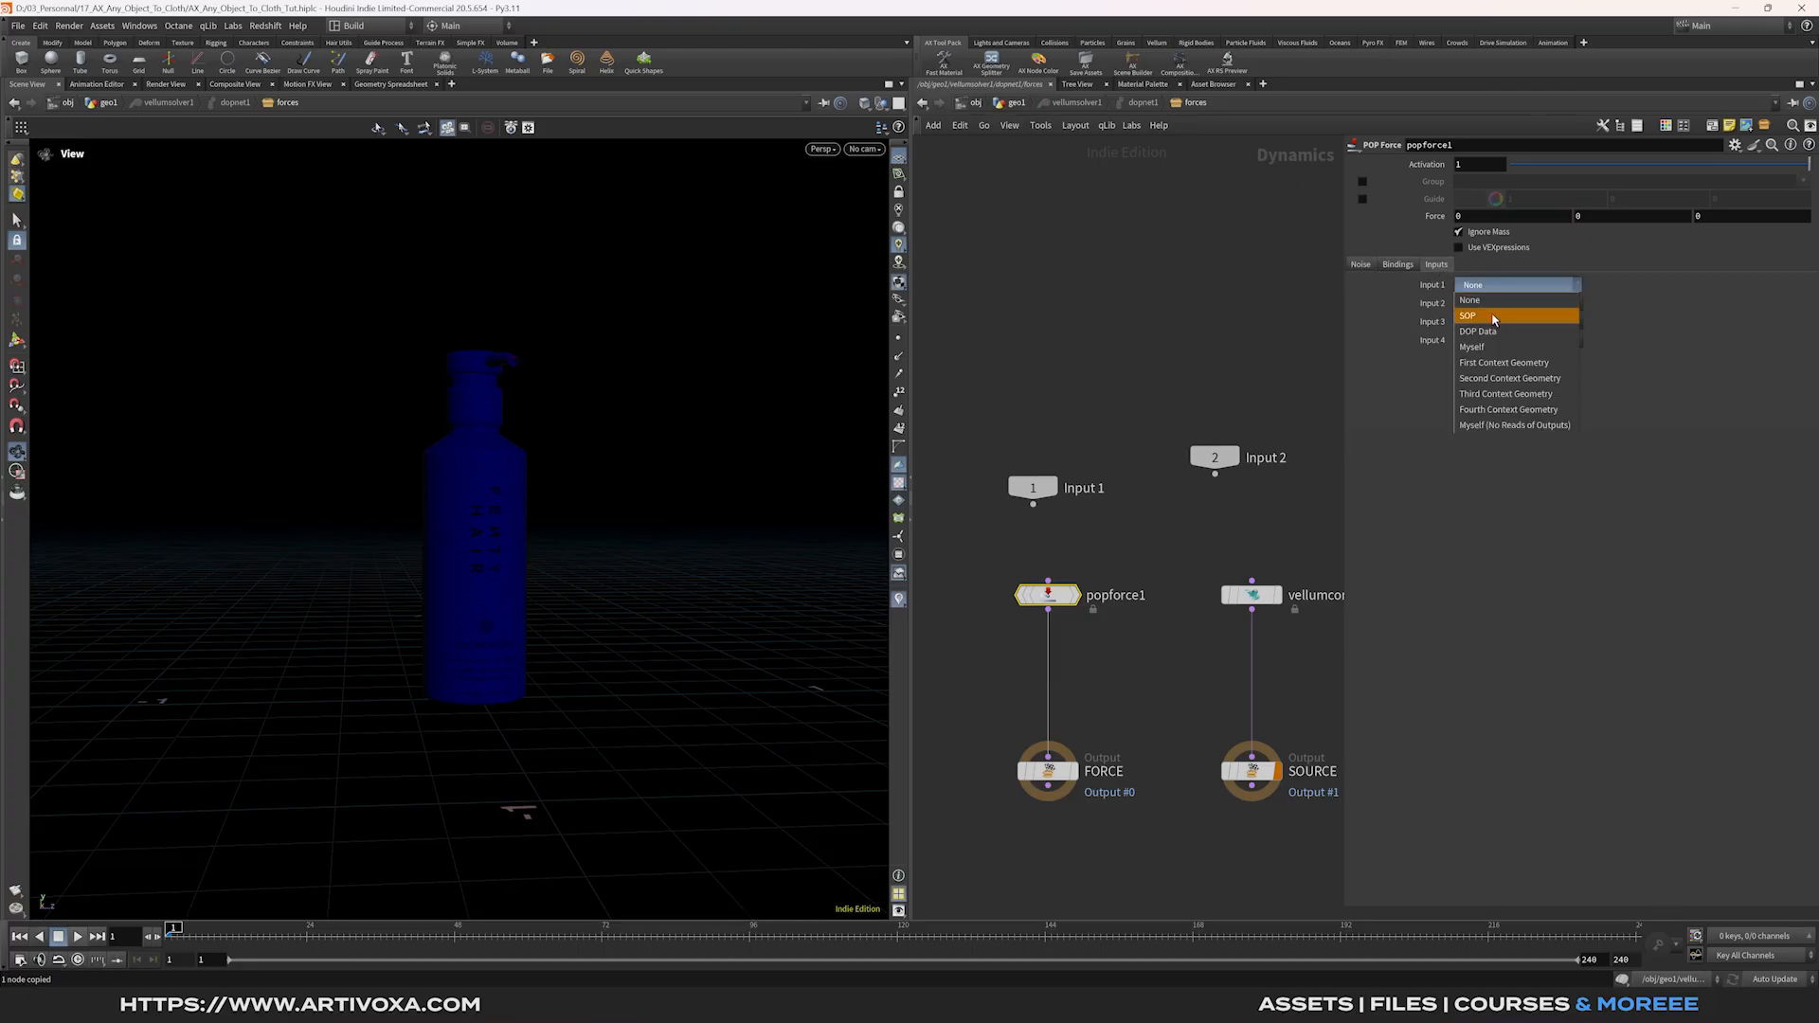
click(1493, 316)
key(ctrl+v)
key(Return)
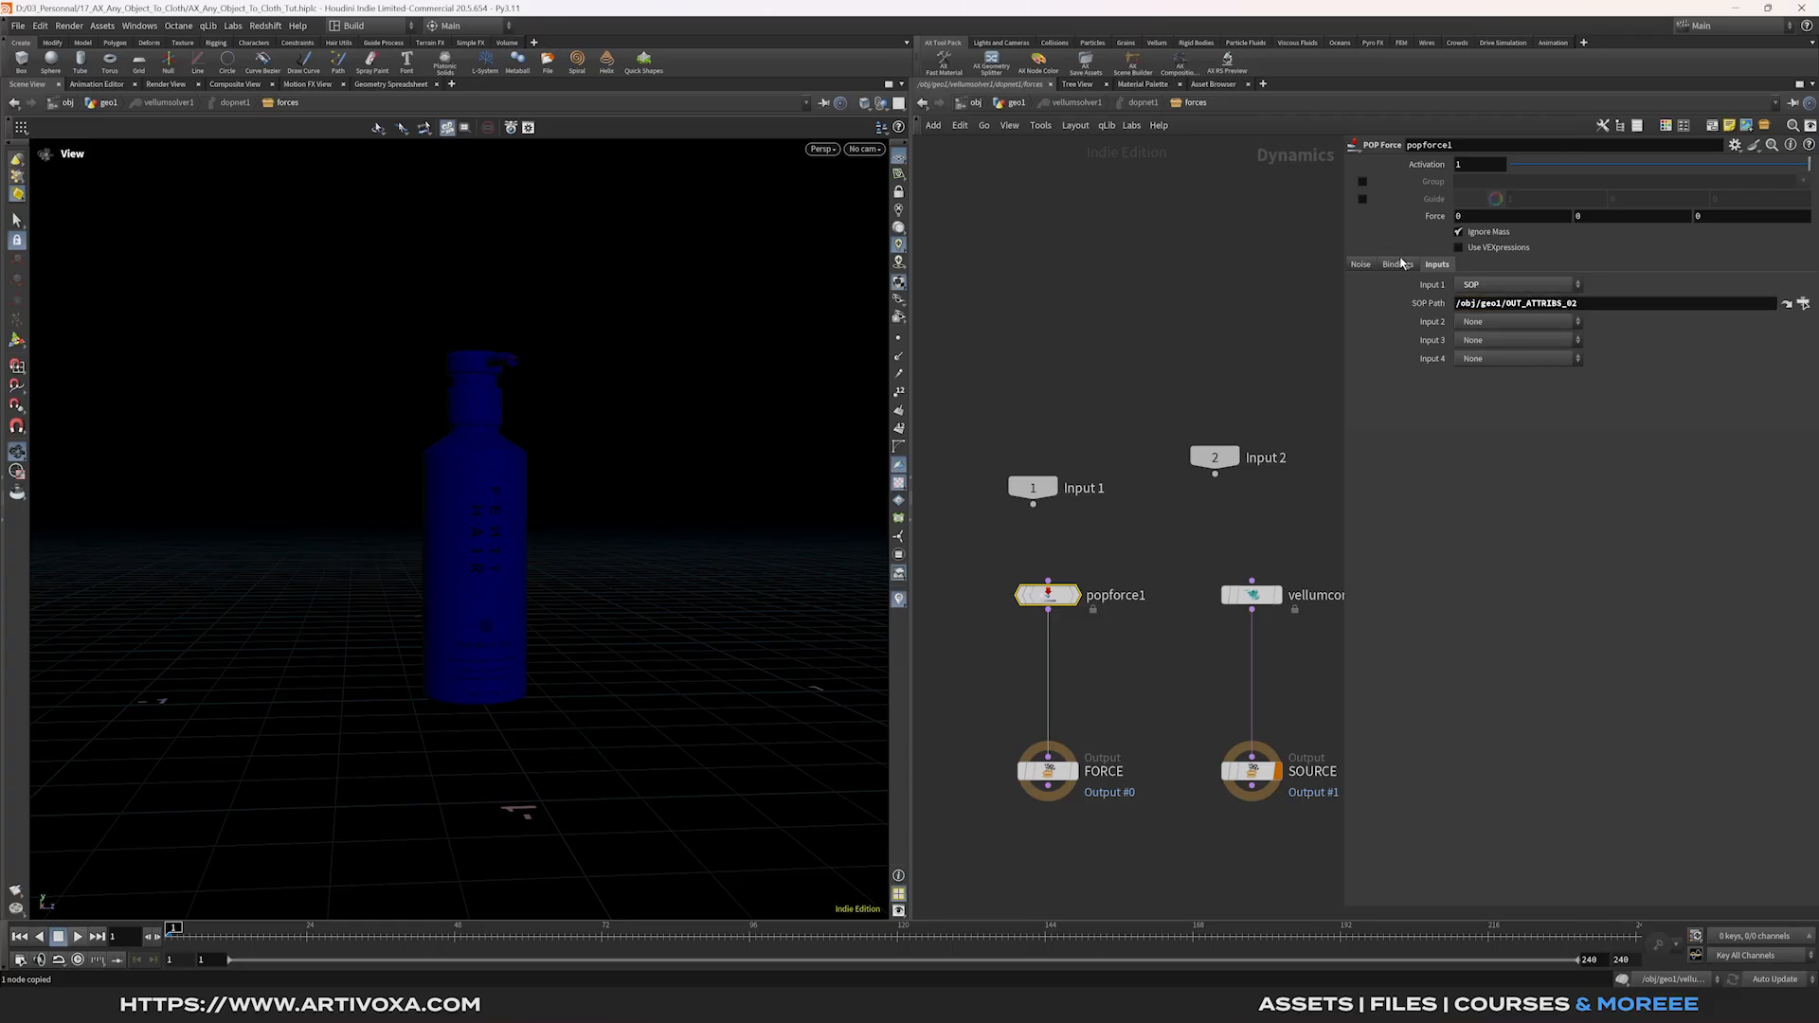
click(1355, 266)
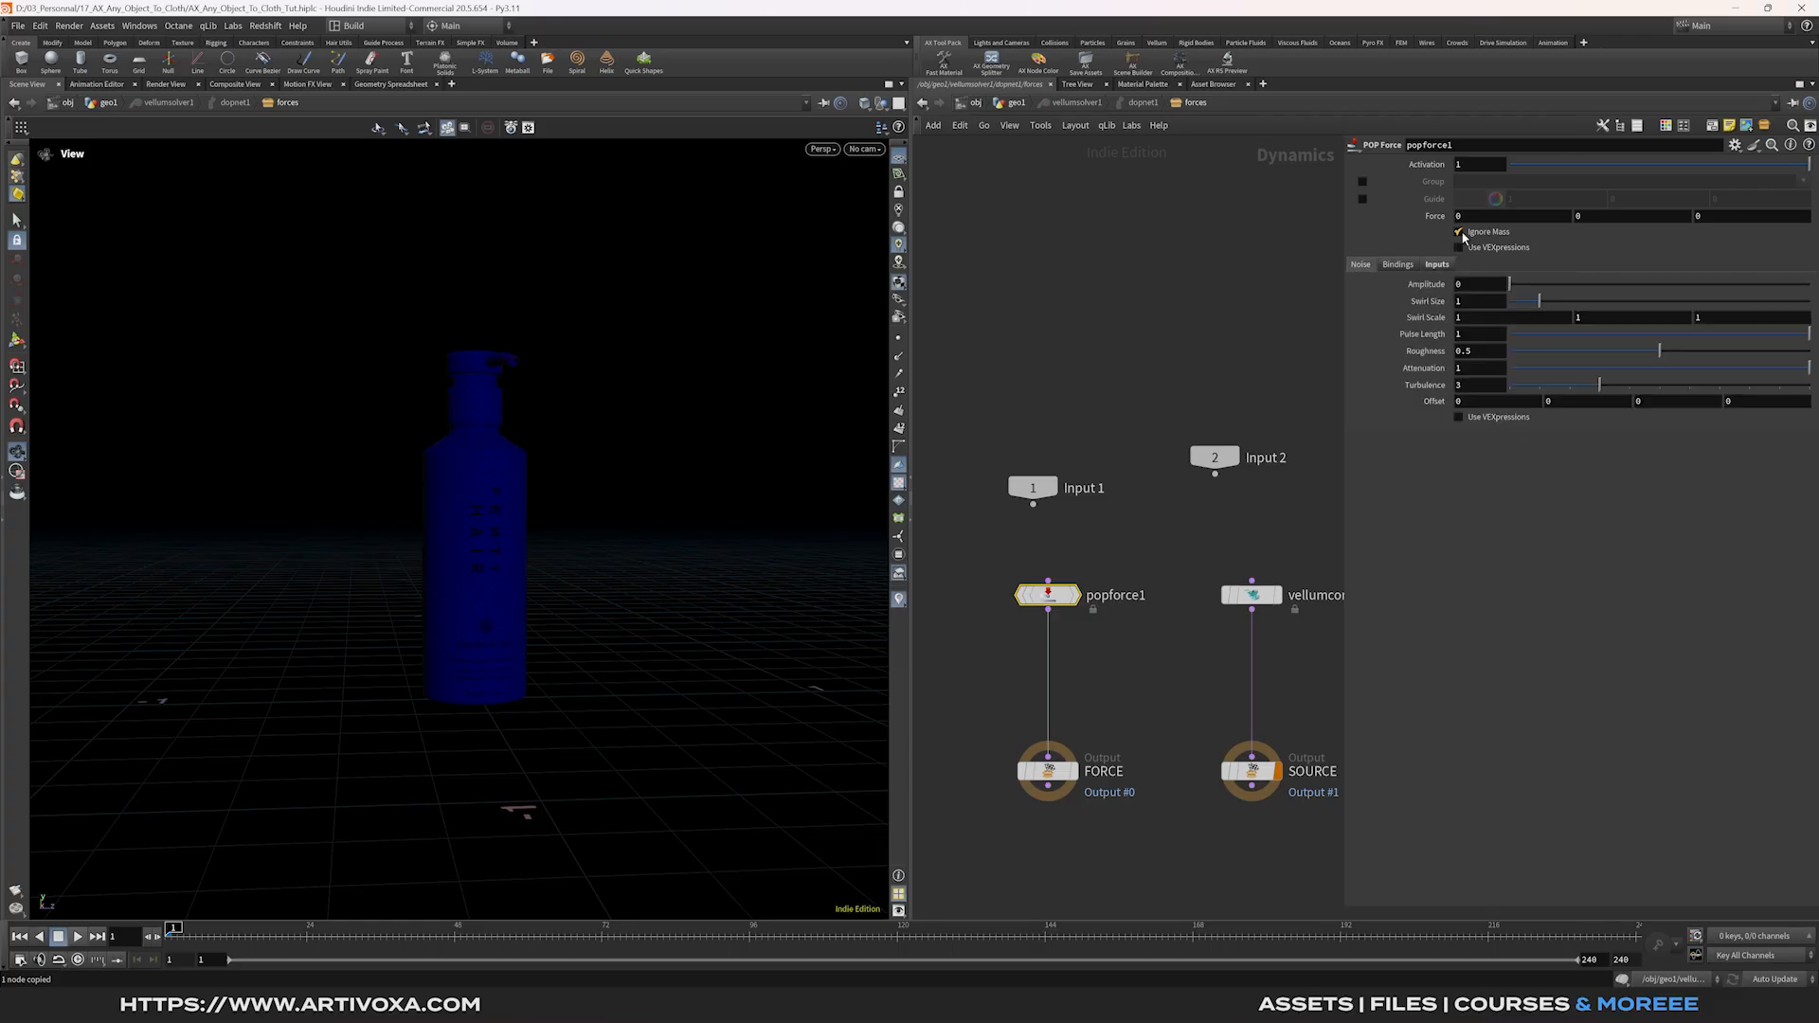
click(1458, 247)
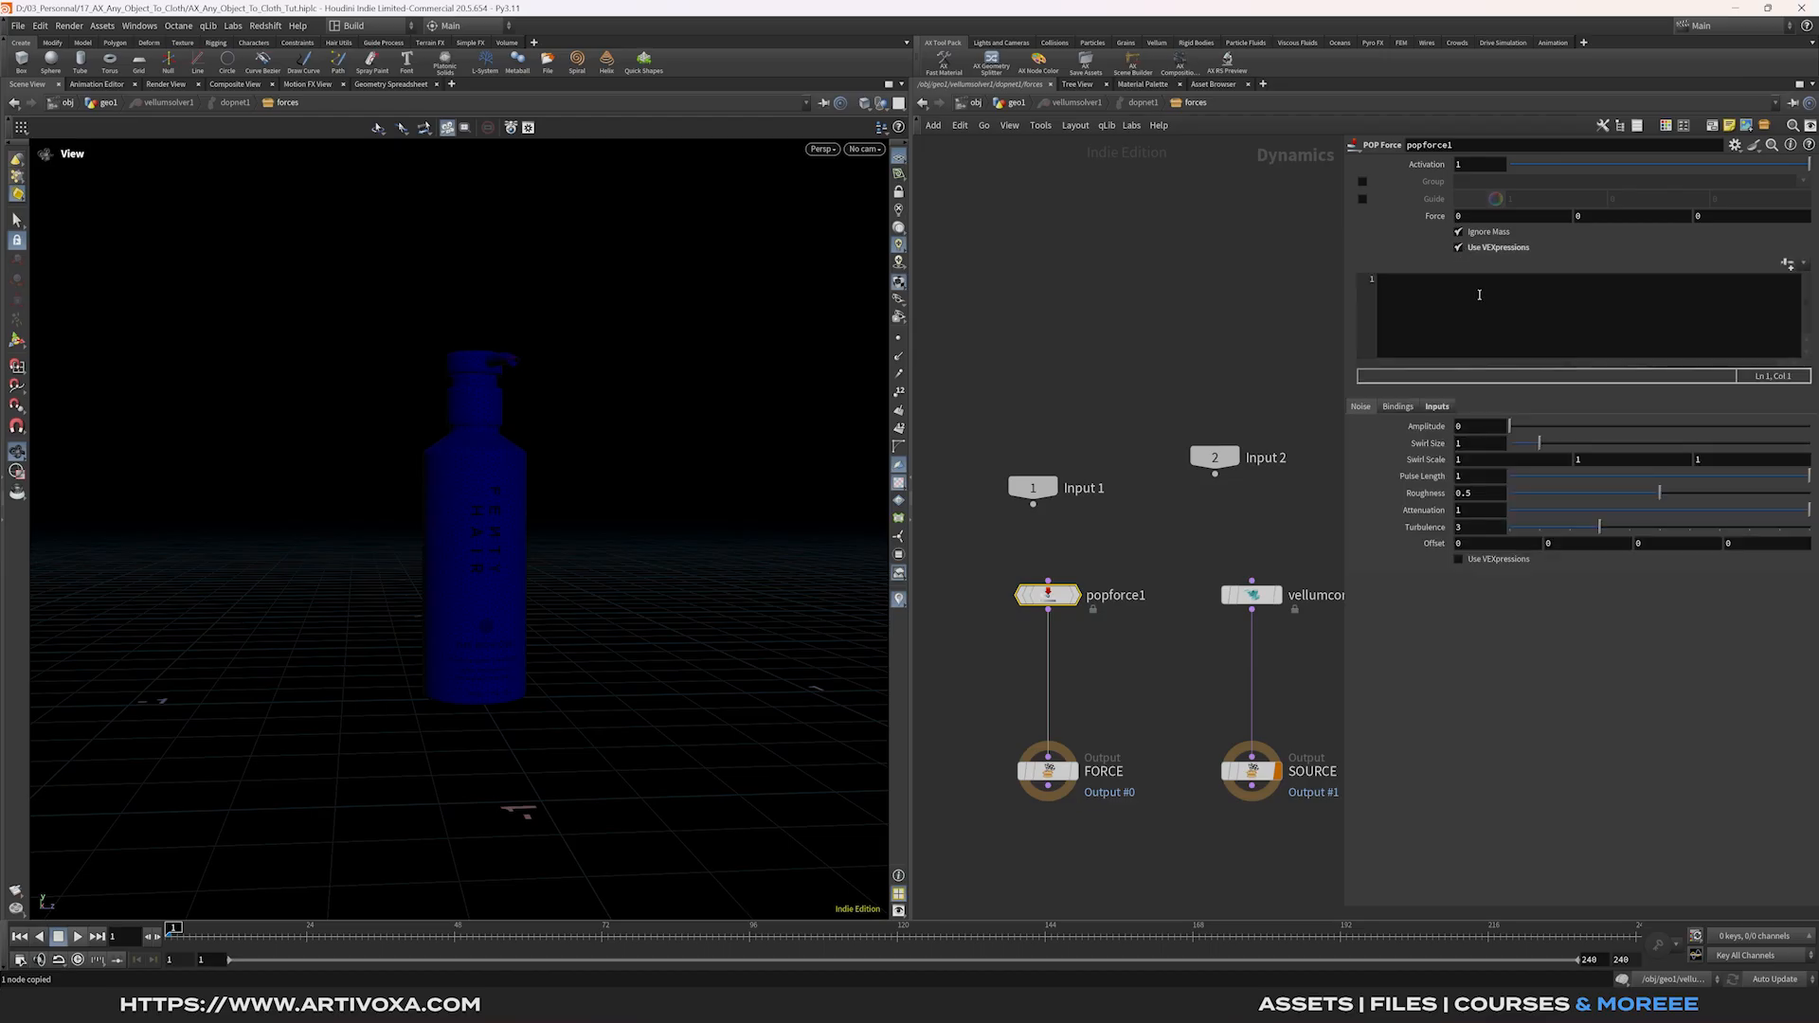
click(1440, 305)
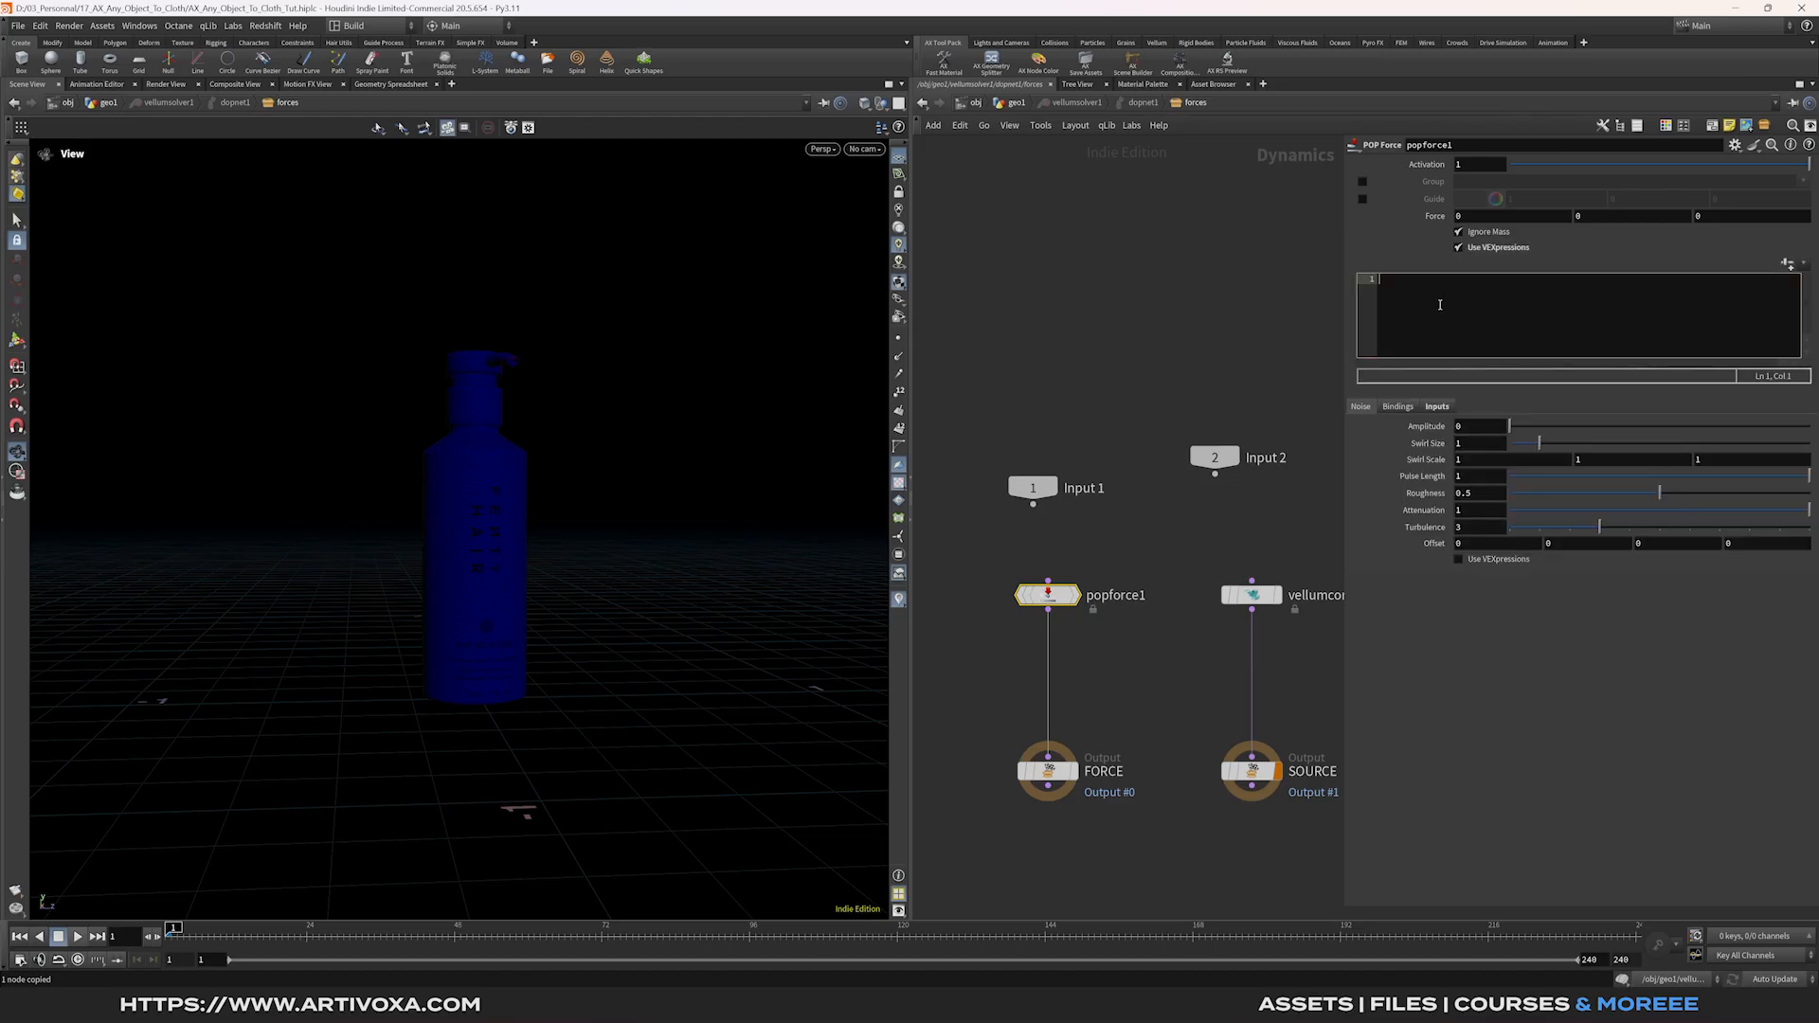
text(float falloff = poin)
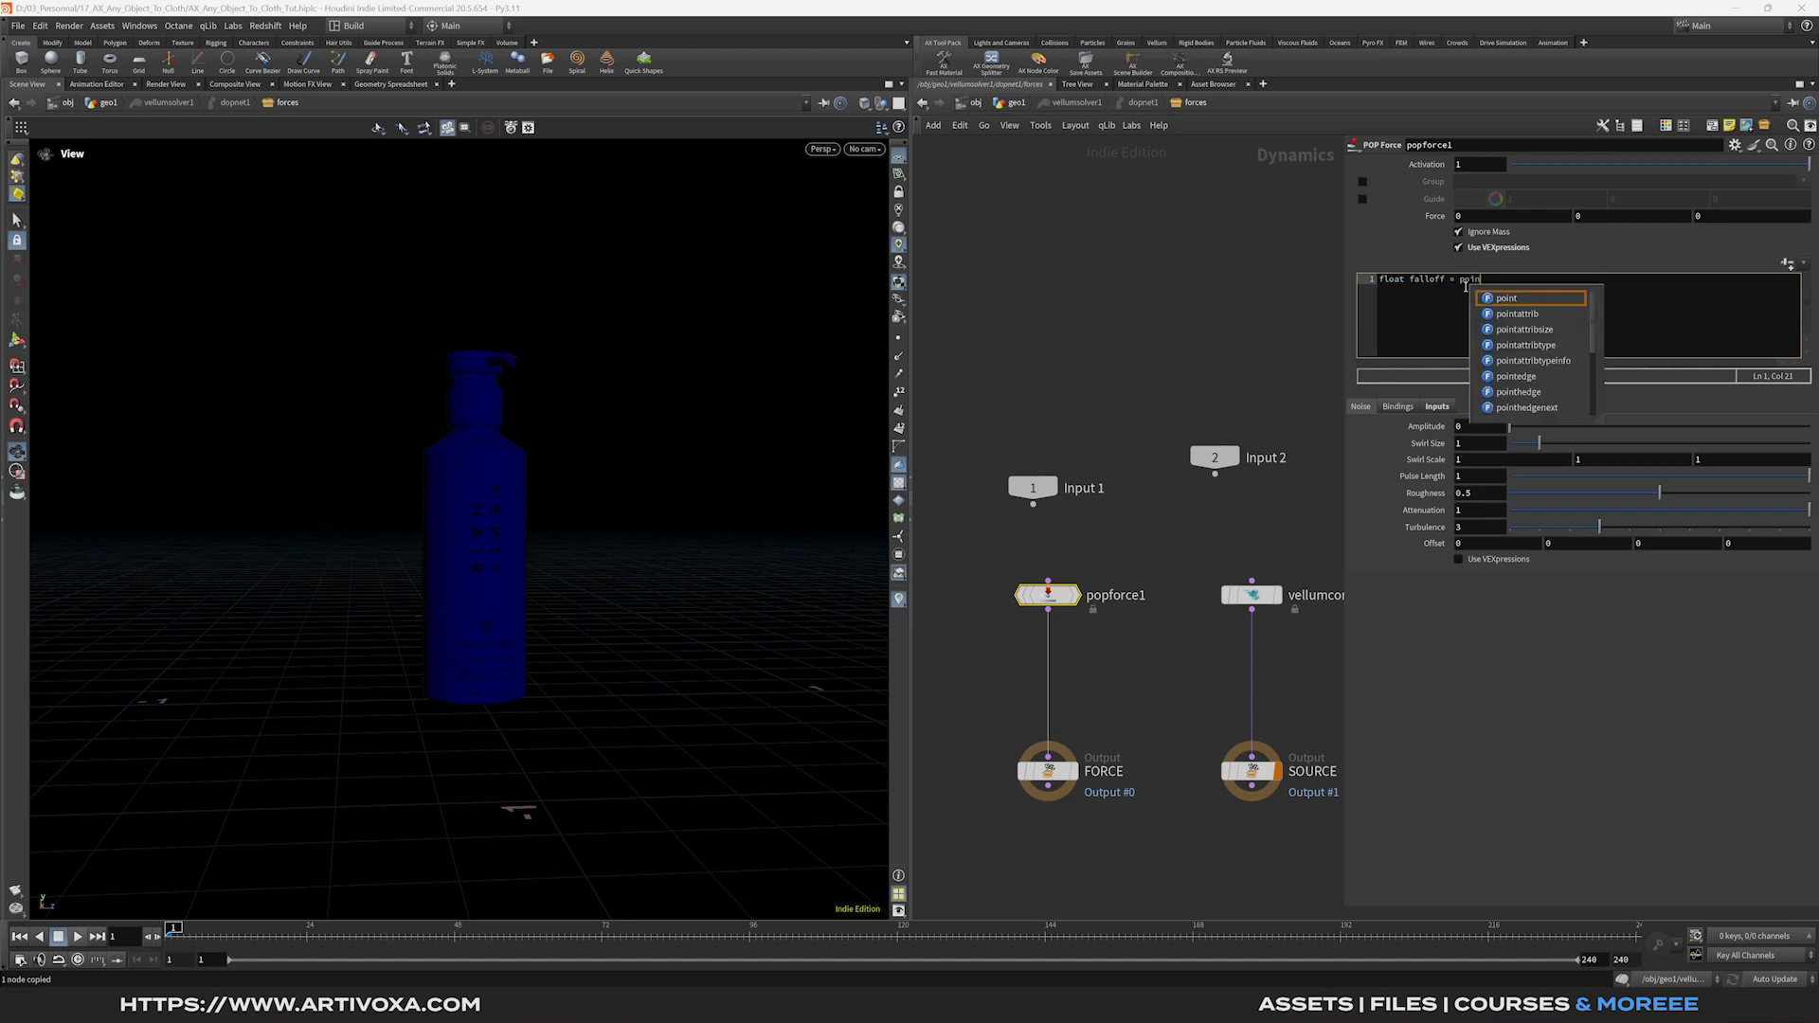
text(t(0, 'mops_falloff', @ptnum);)
key(Return)
key(Return)
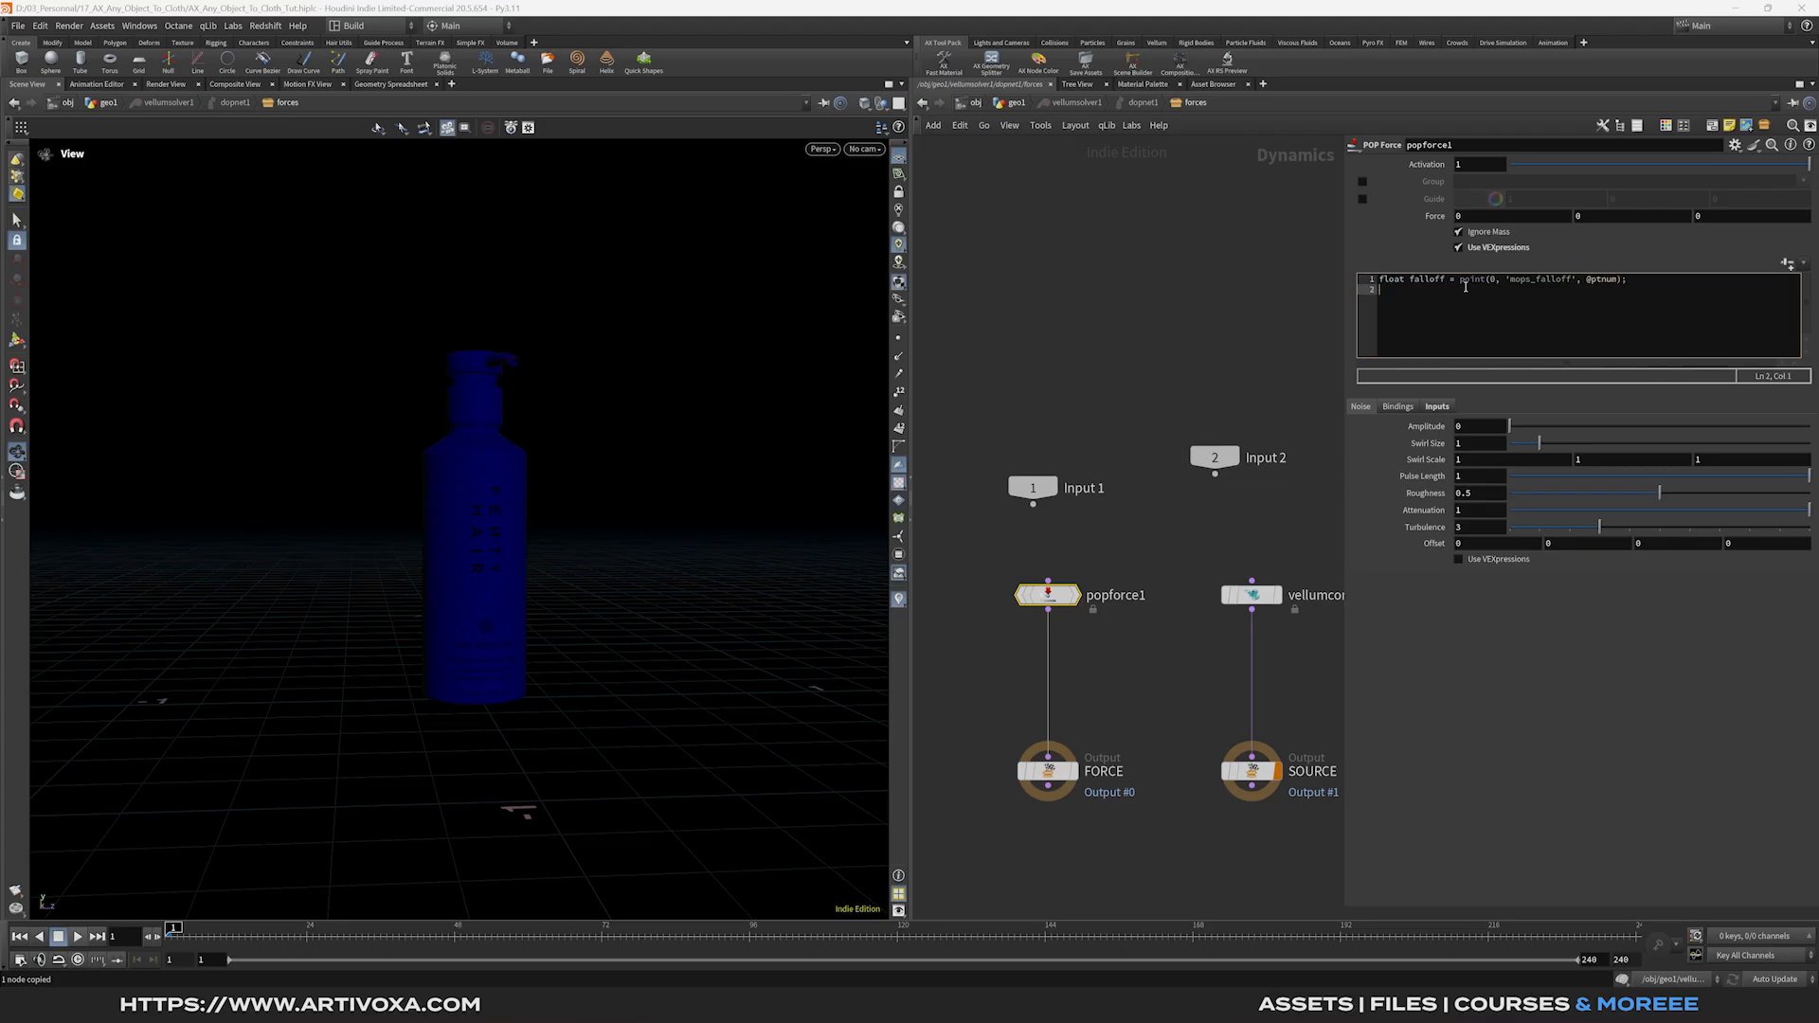
Add the VEXpression line force = set(0, -2 * falloff, 0); to the POP Force.
text(force = set)
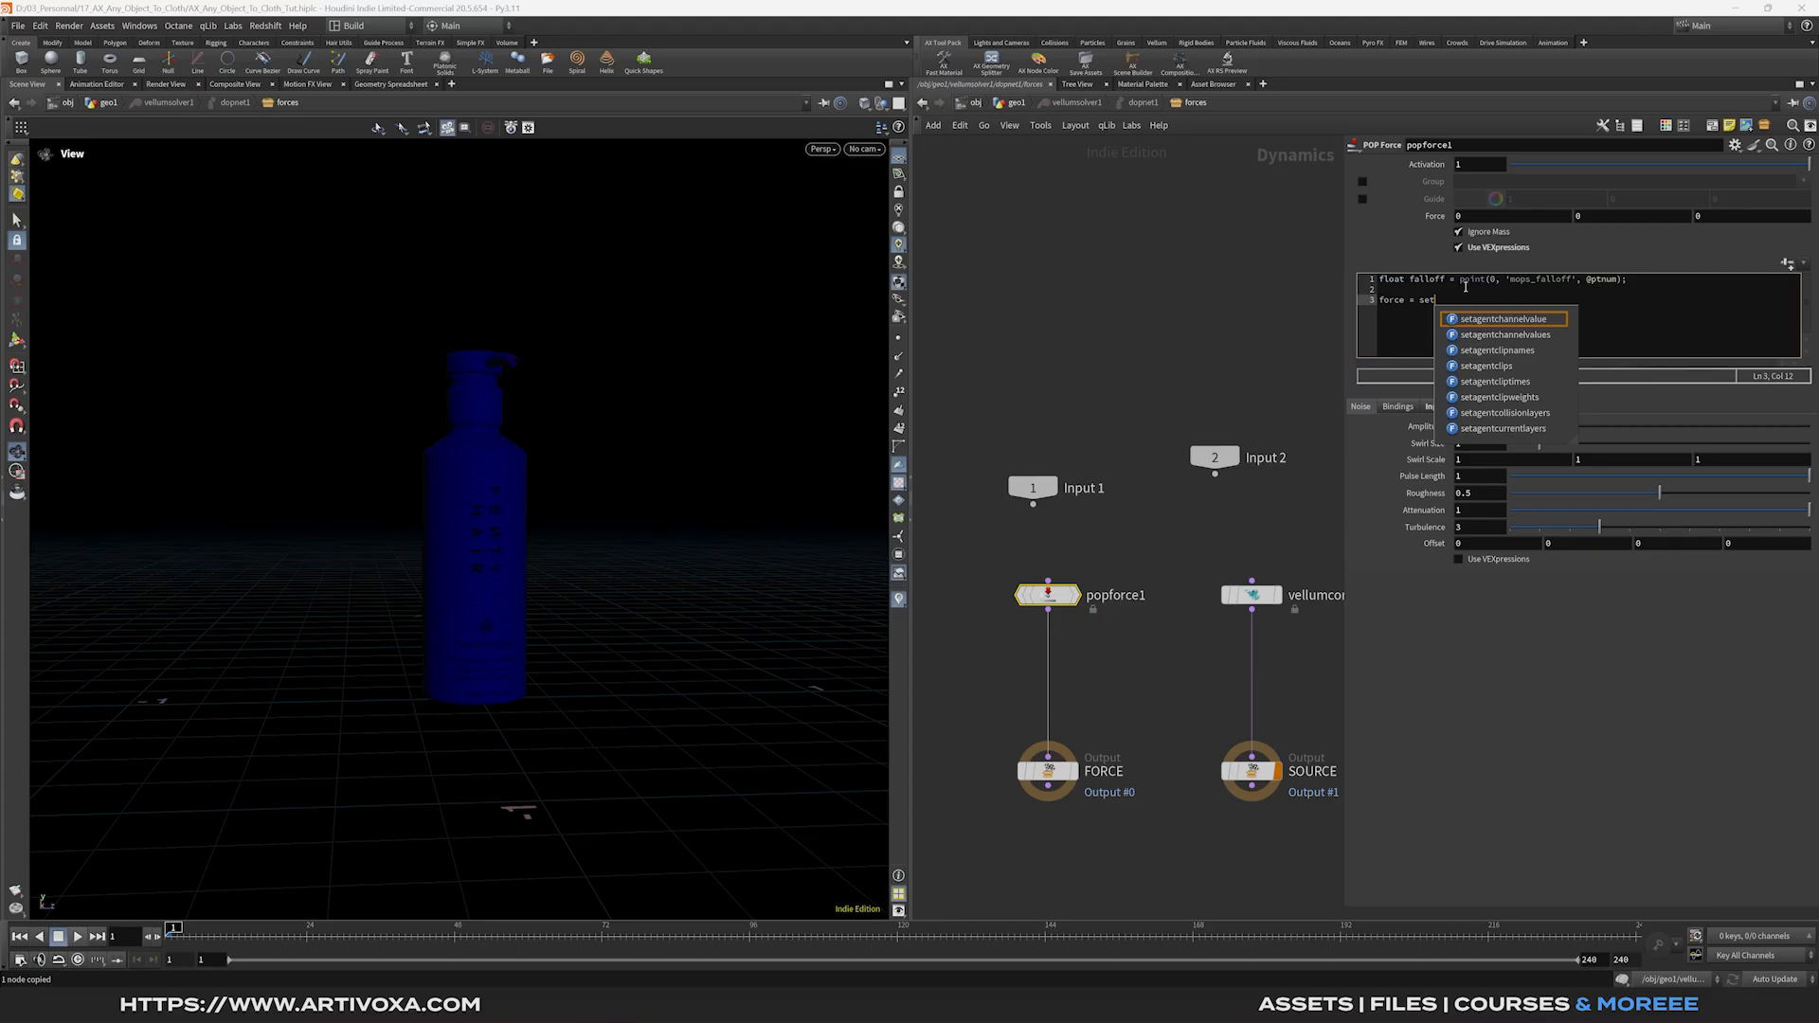
text((0)
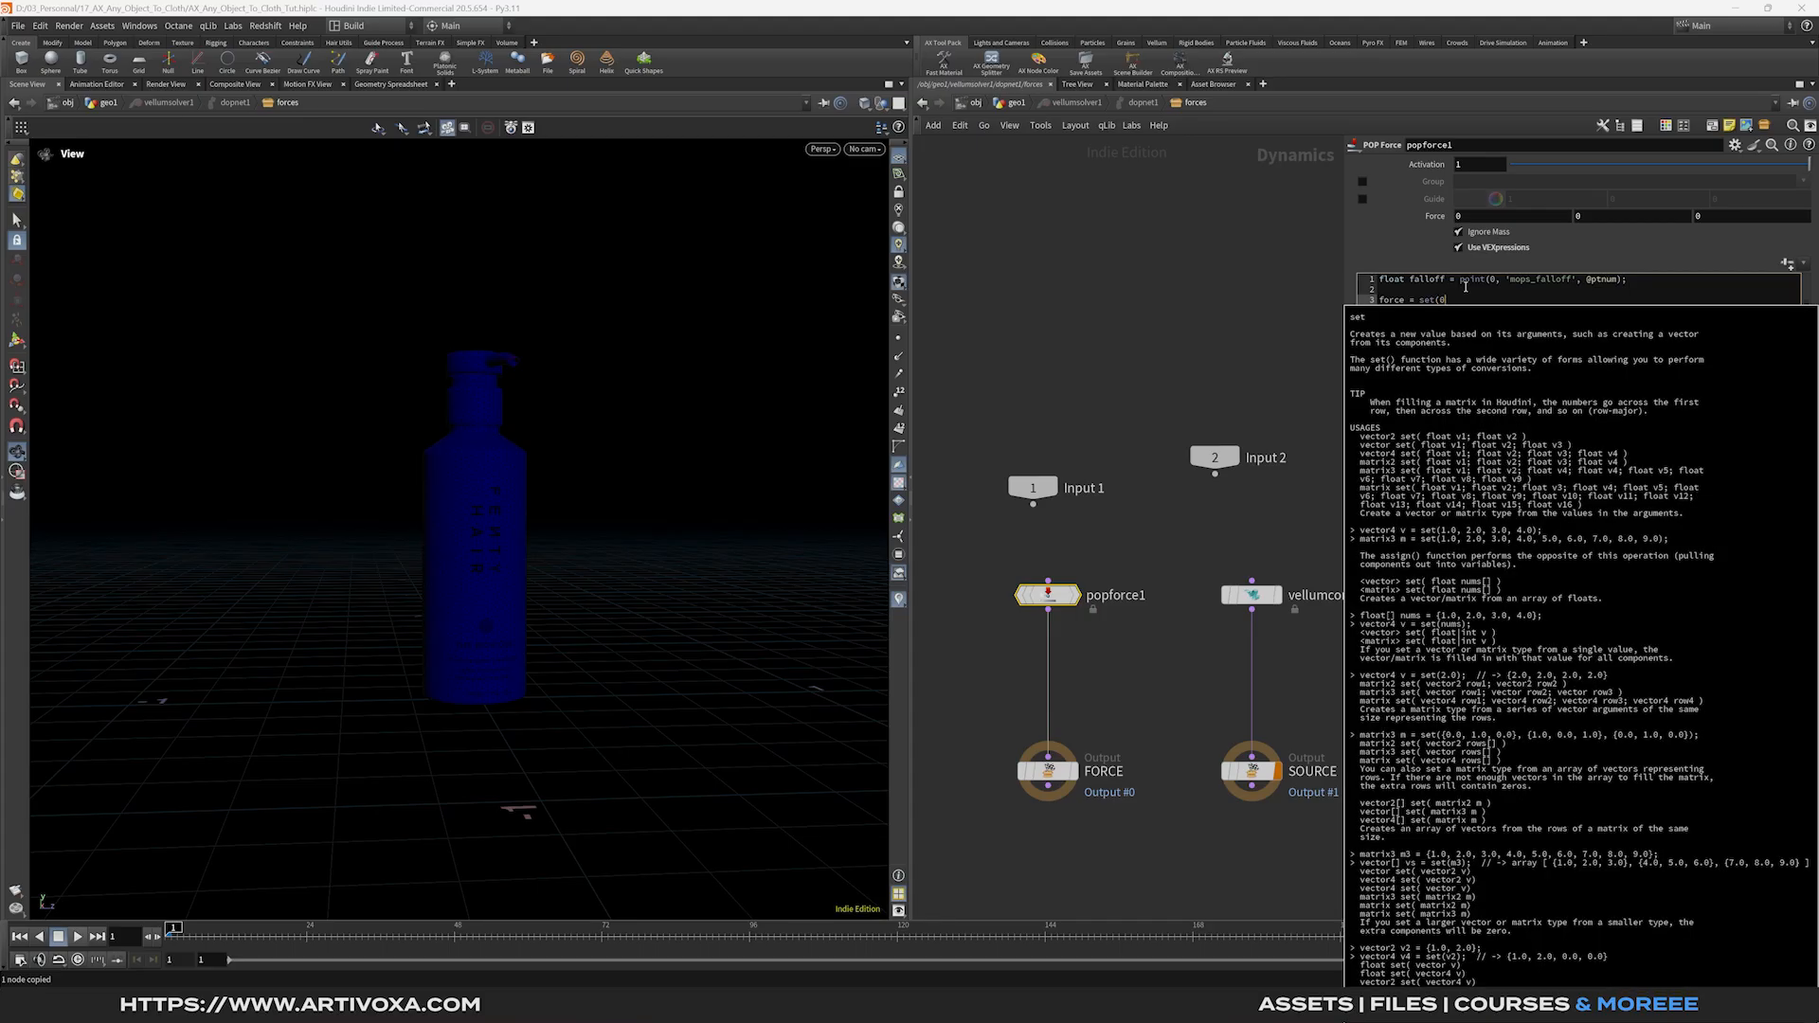
key(Escape)
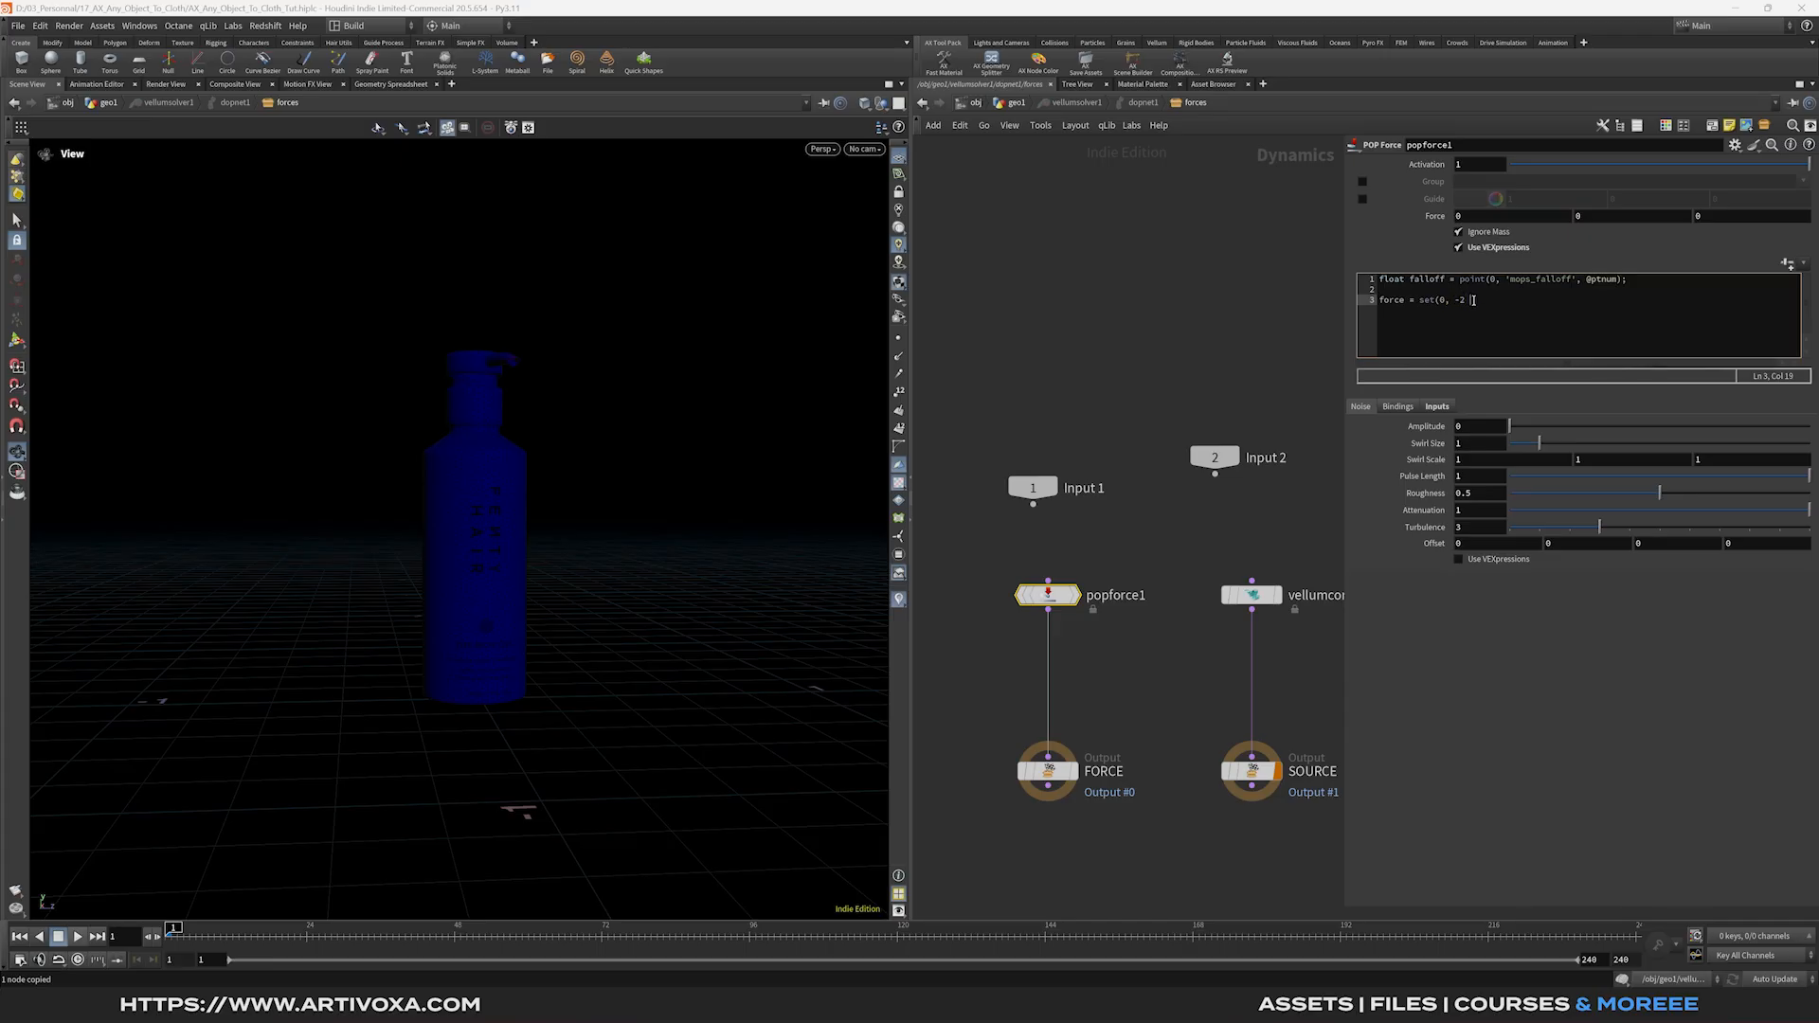
text(*)
double_click(1427, 278)
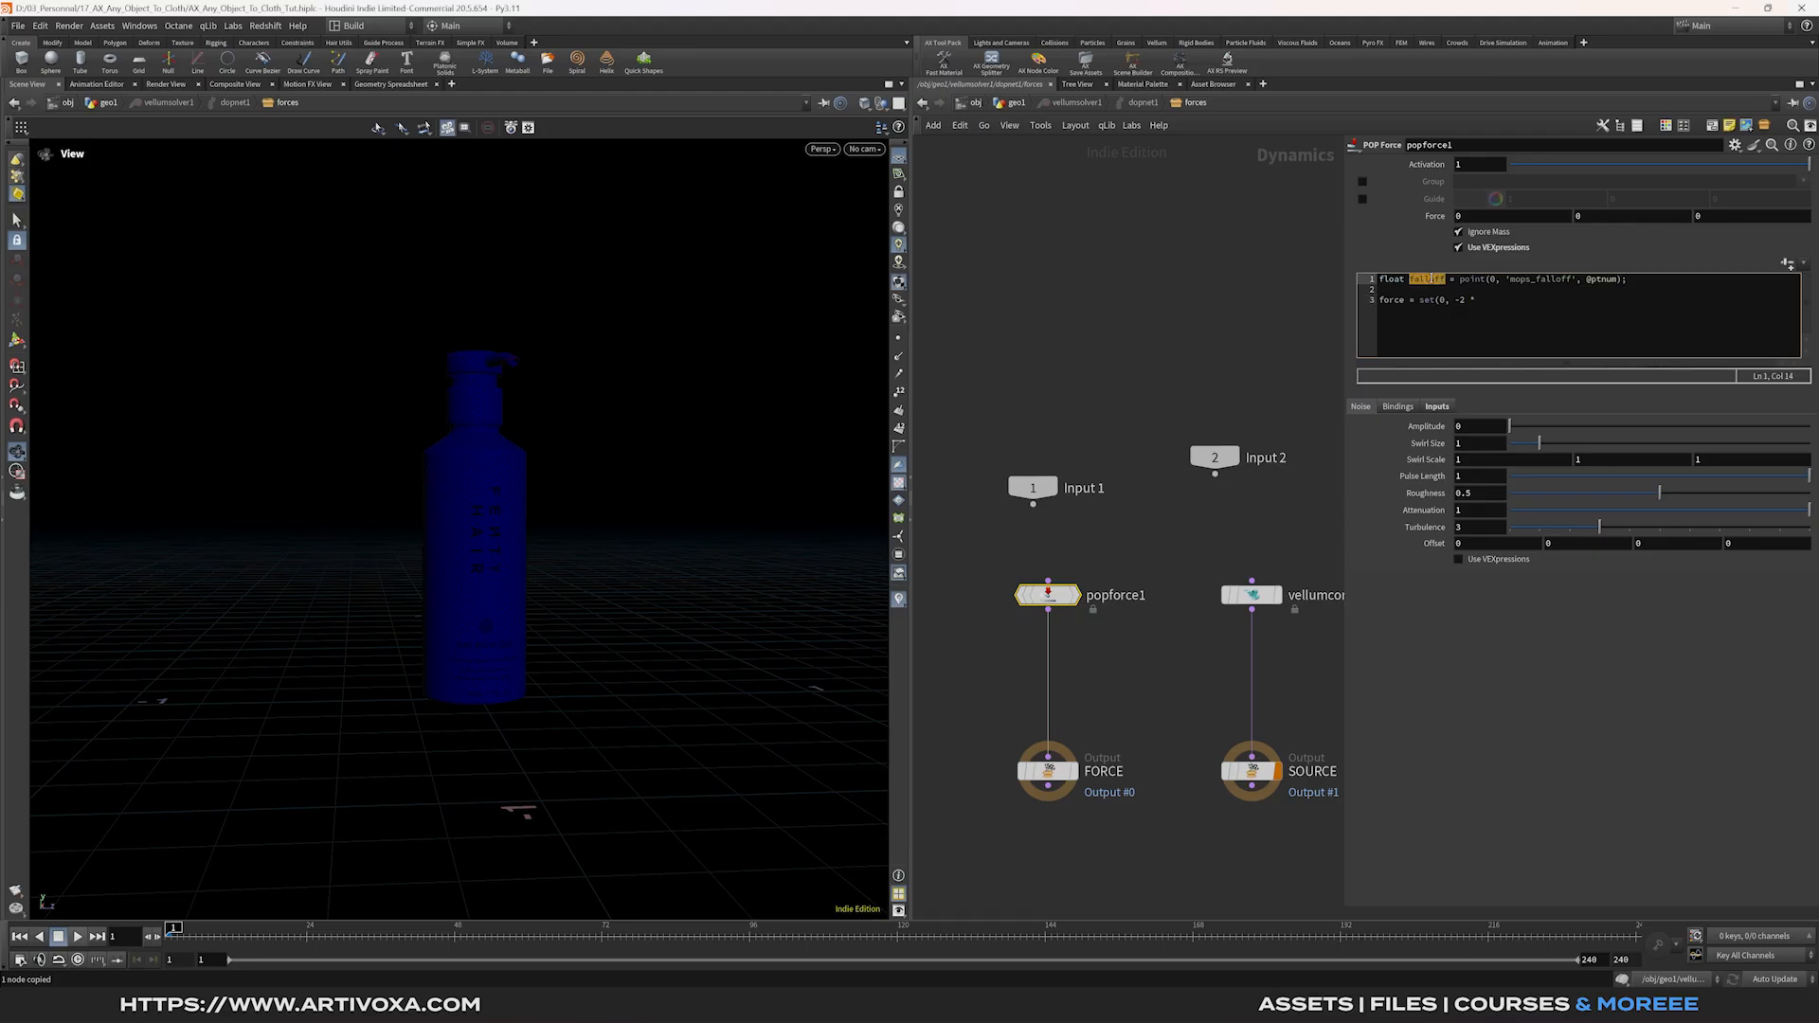
click(1495, 299)
key(ctrl+v)
text();)
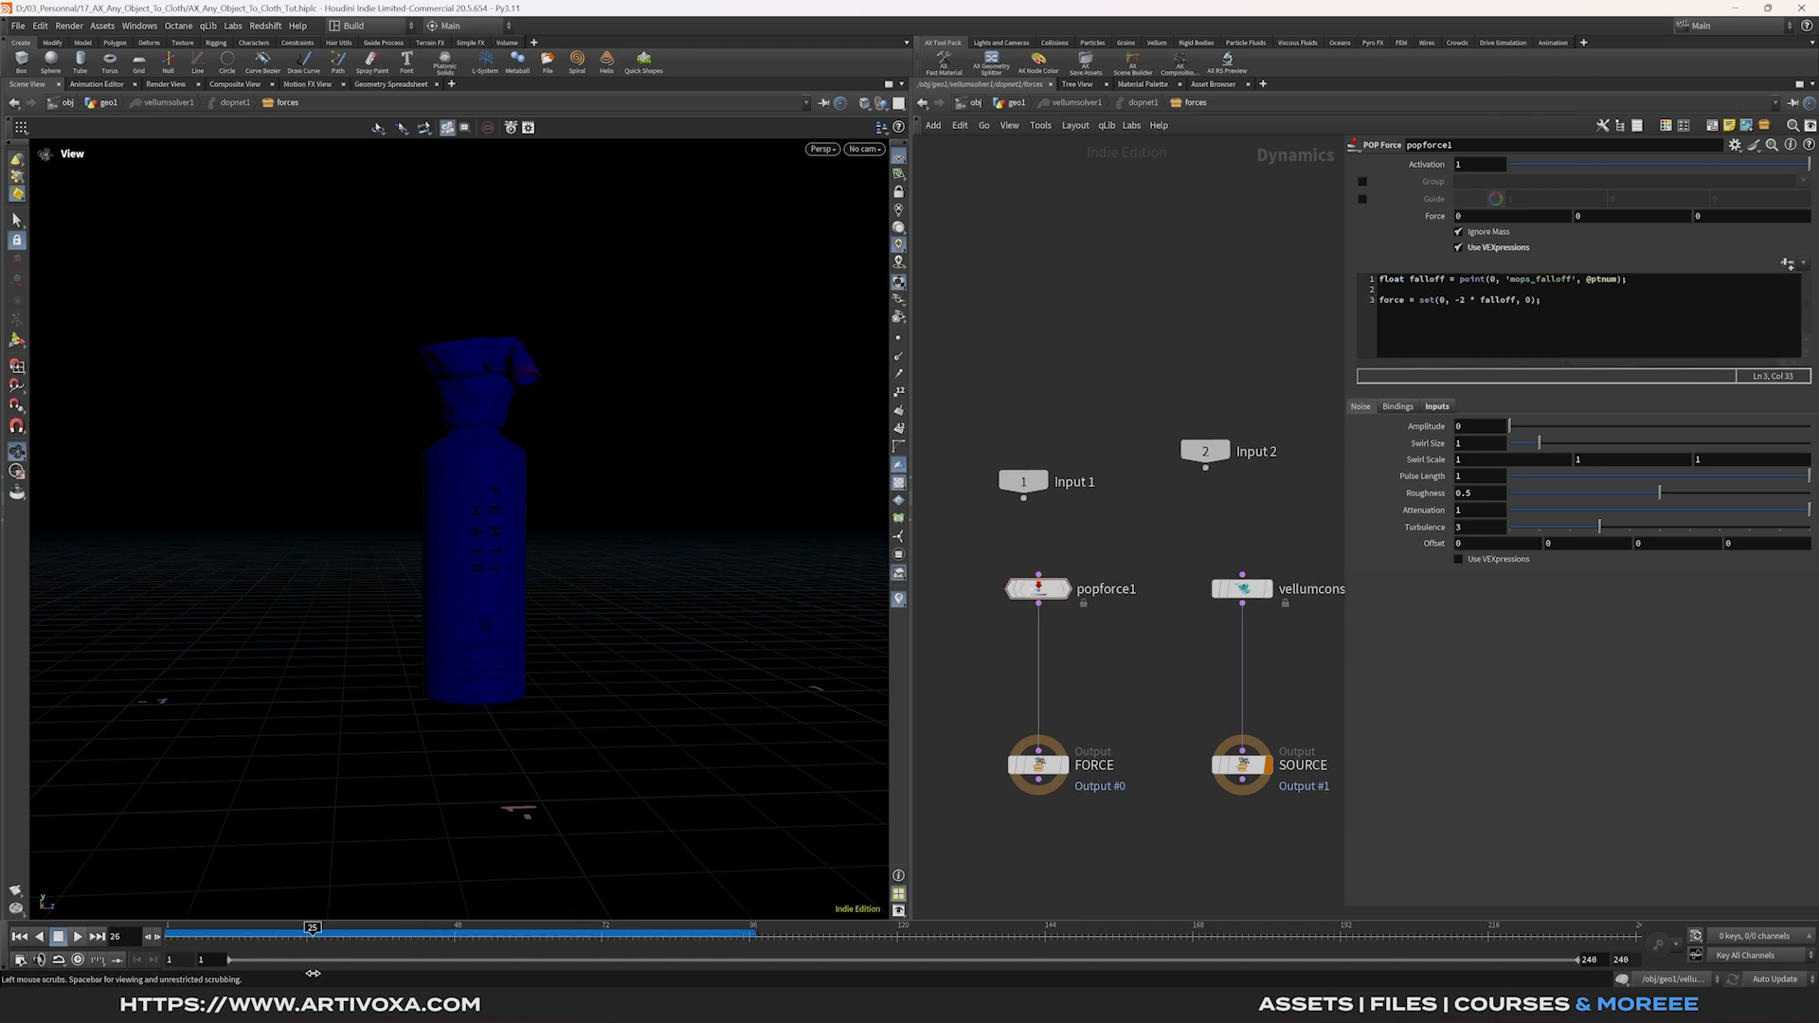
Rewind the timeline, go back to geo1 and enable Ground Position in the Vellum solver's collision settings.
drag(312, 938, 174, 940)
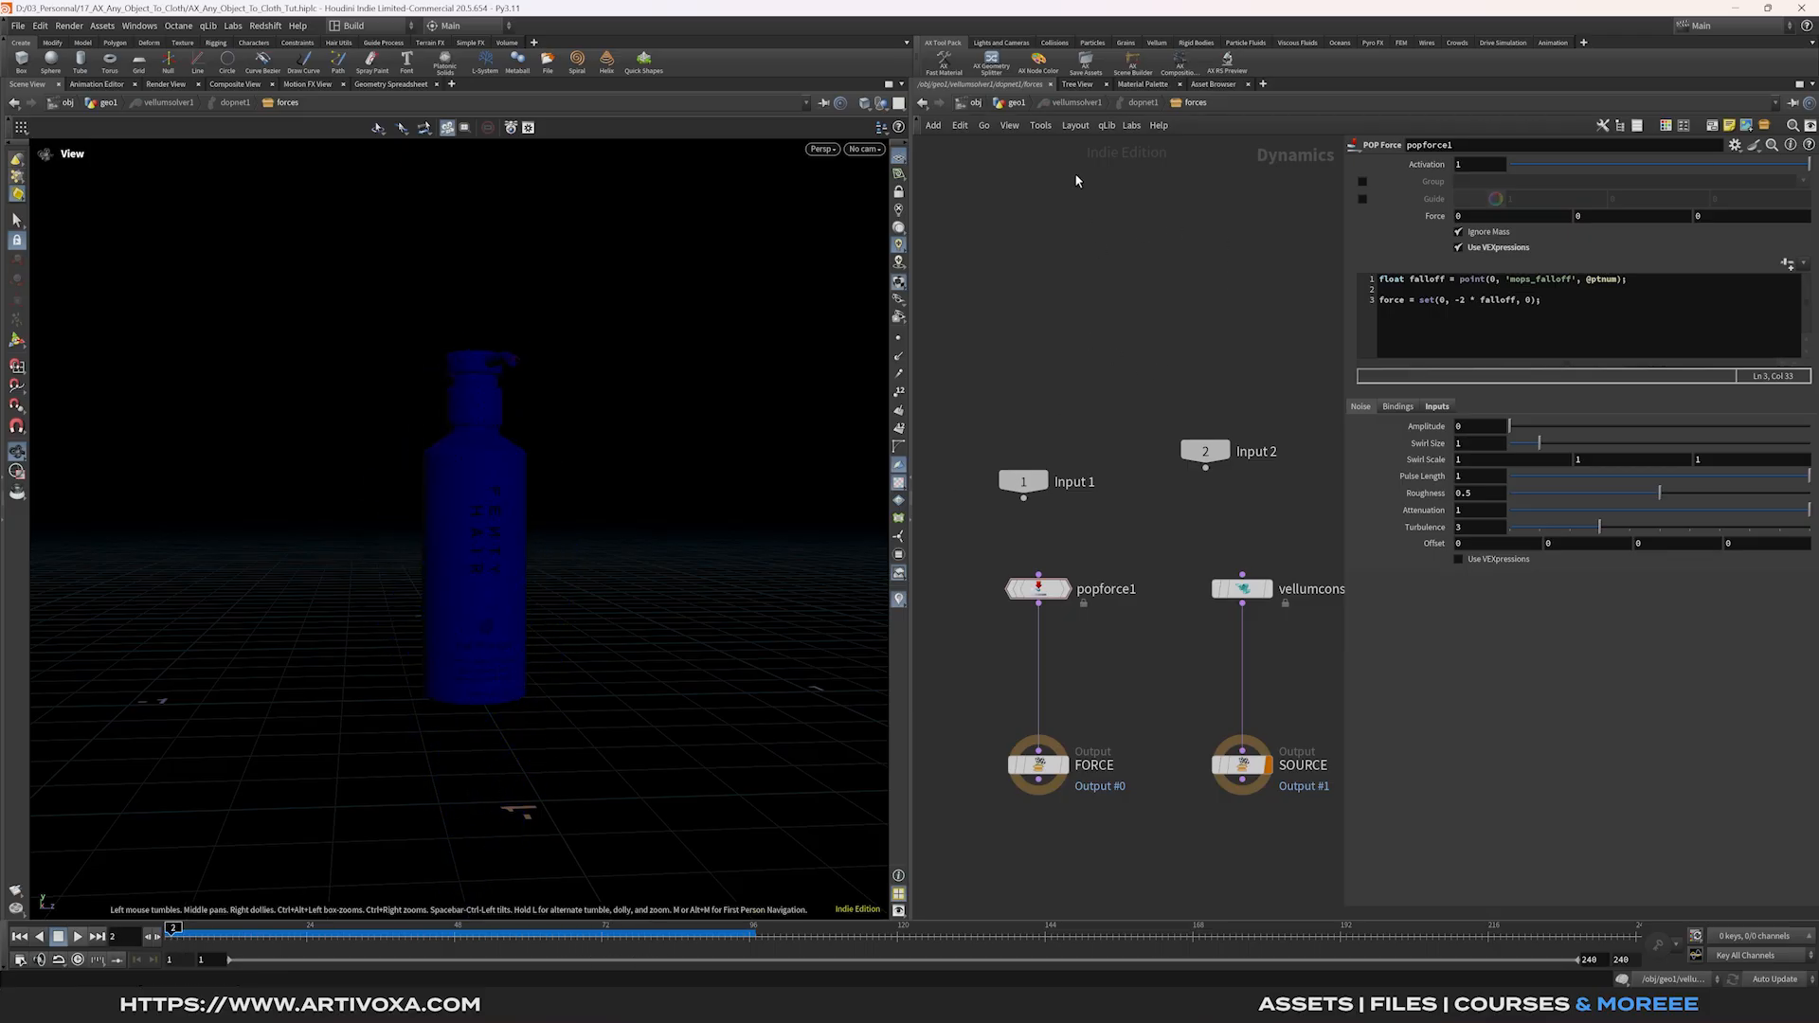
click(1014, 103)
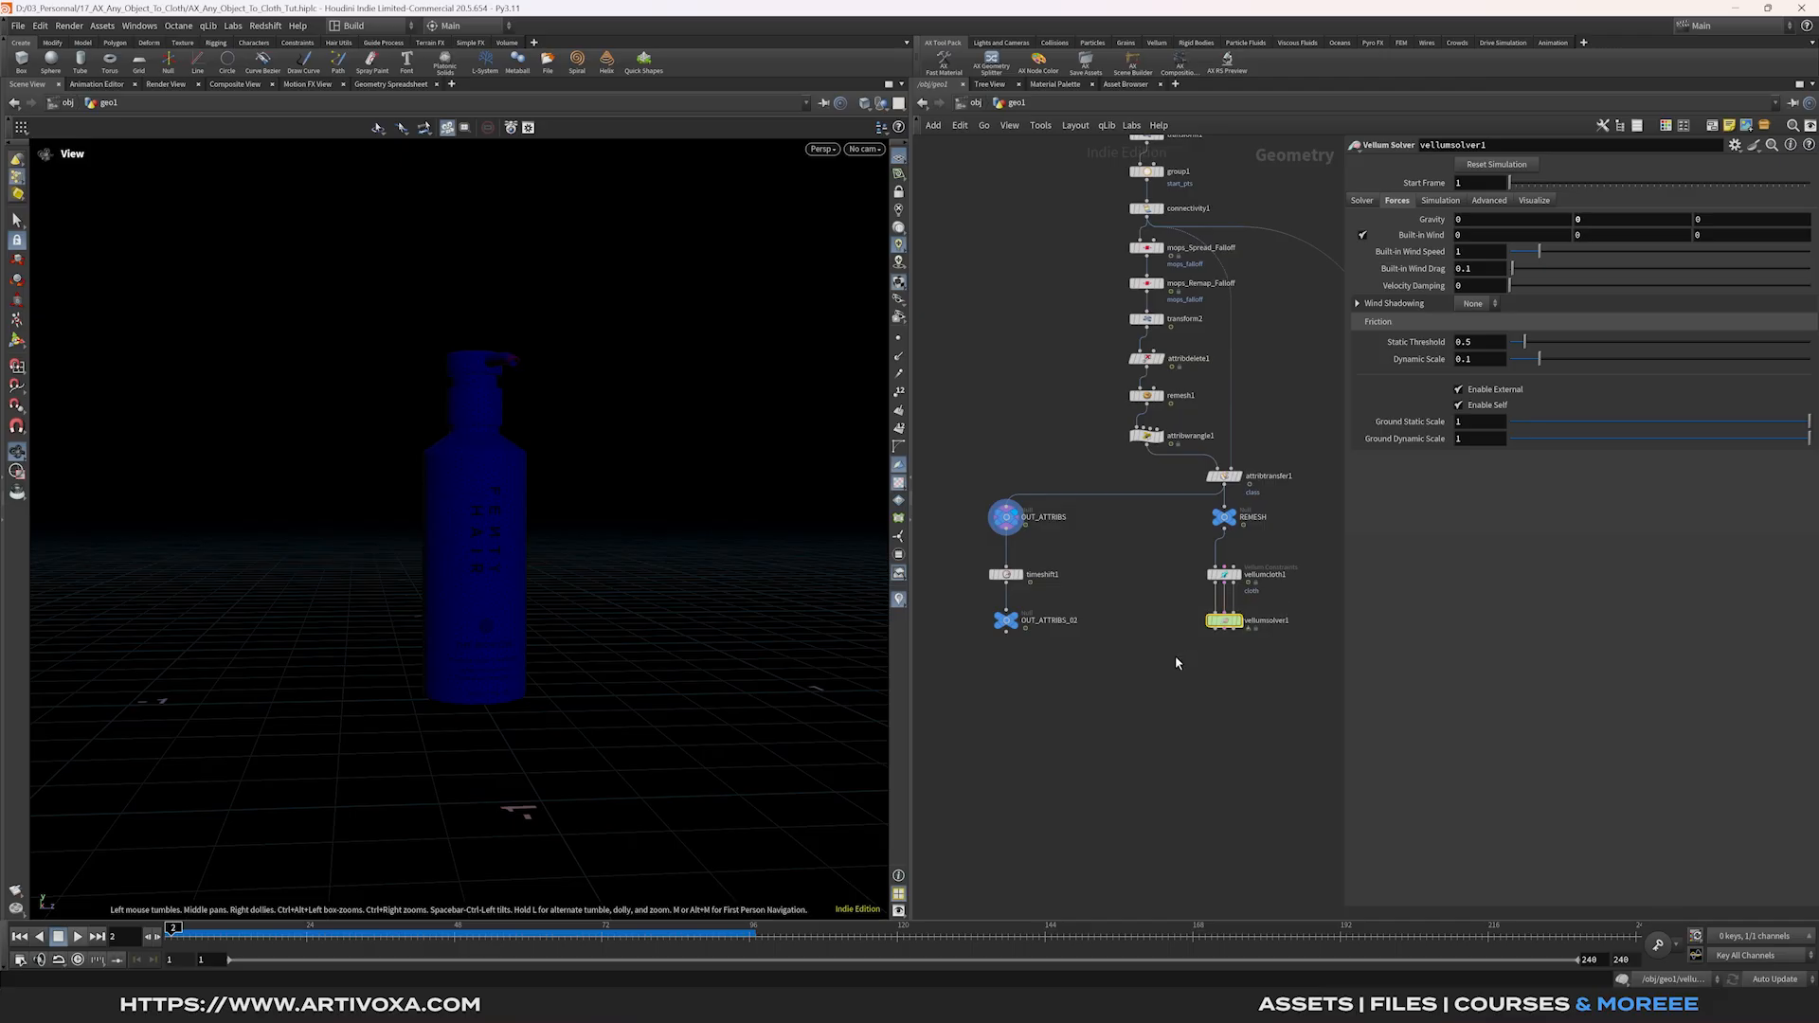
click(1362, 201)
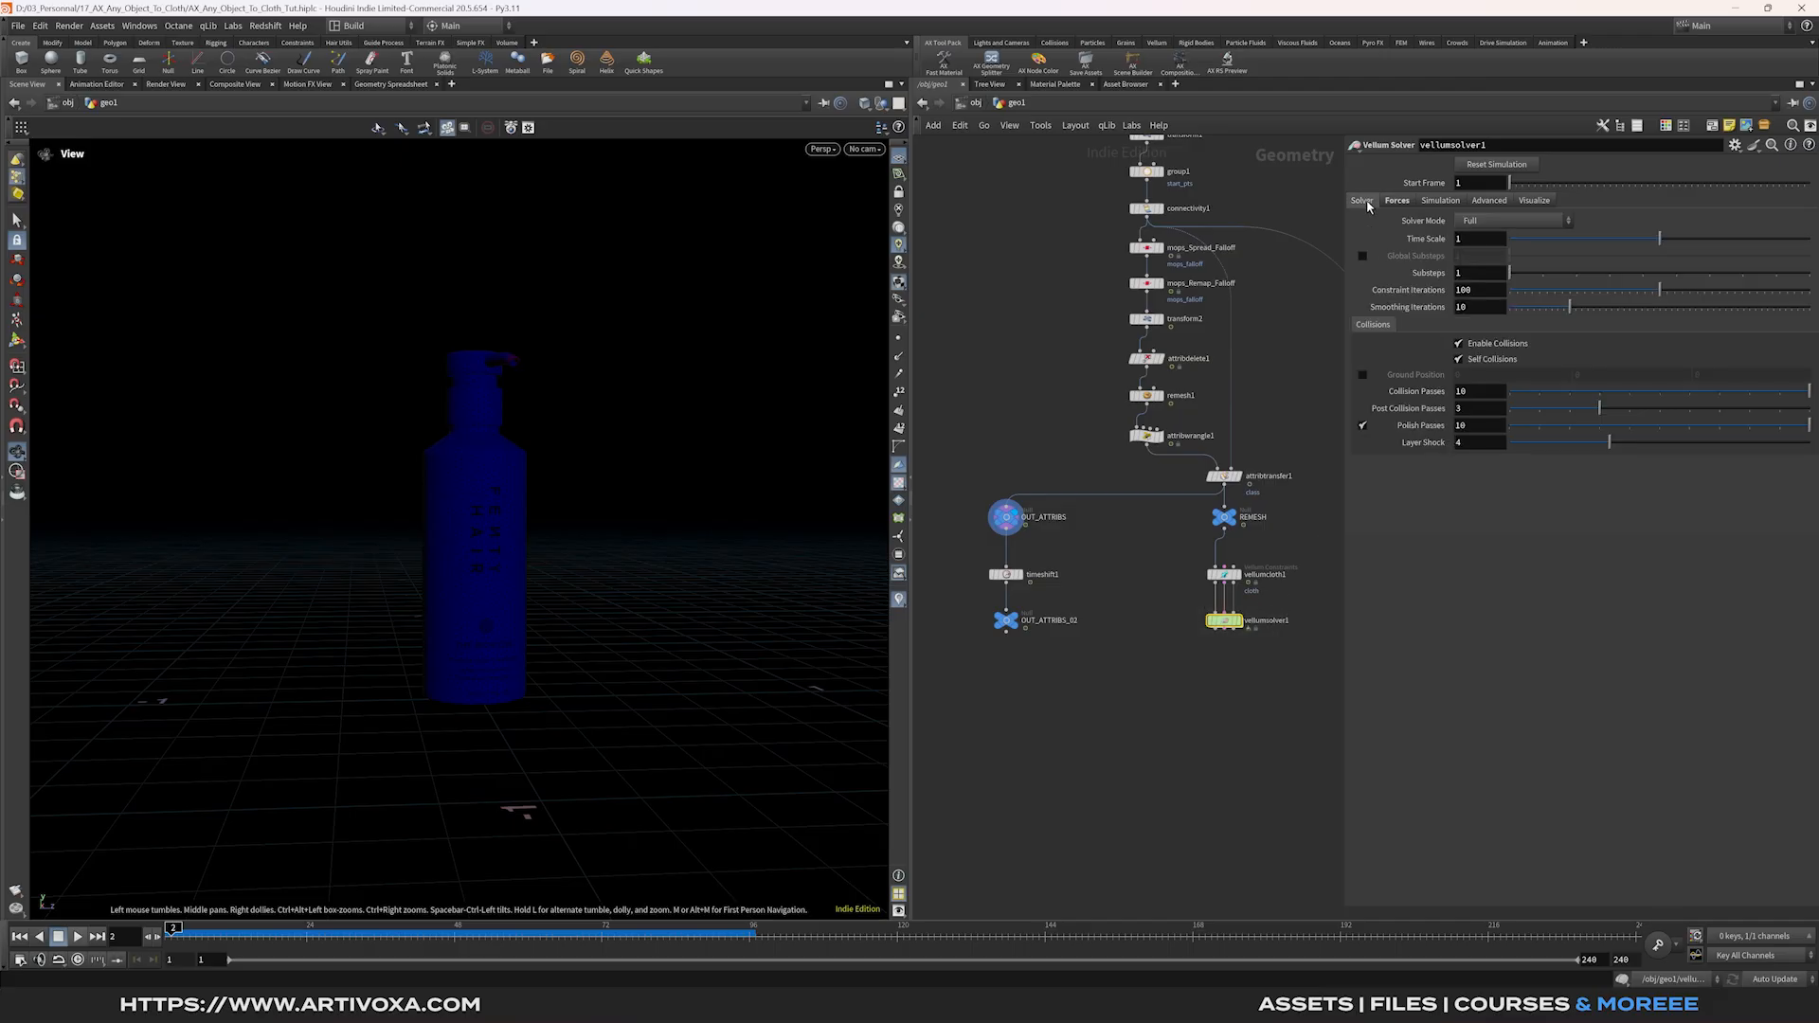
click(1363, 377)
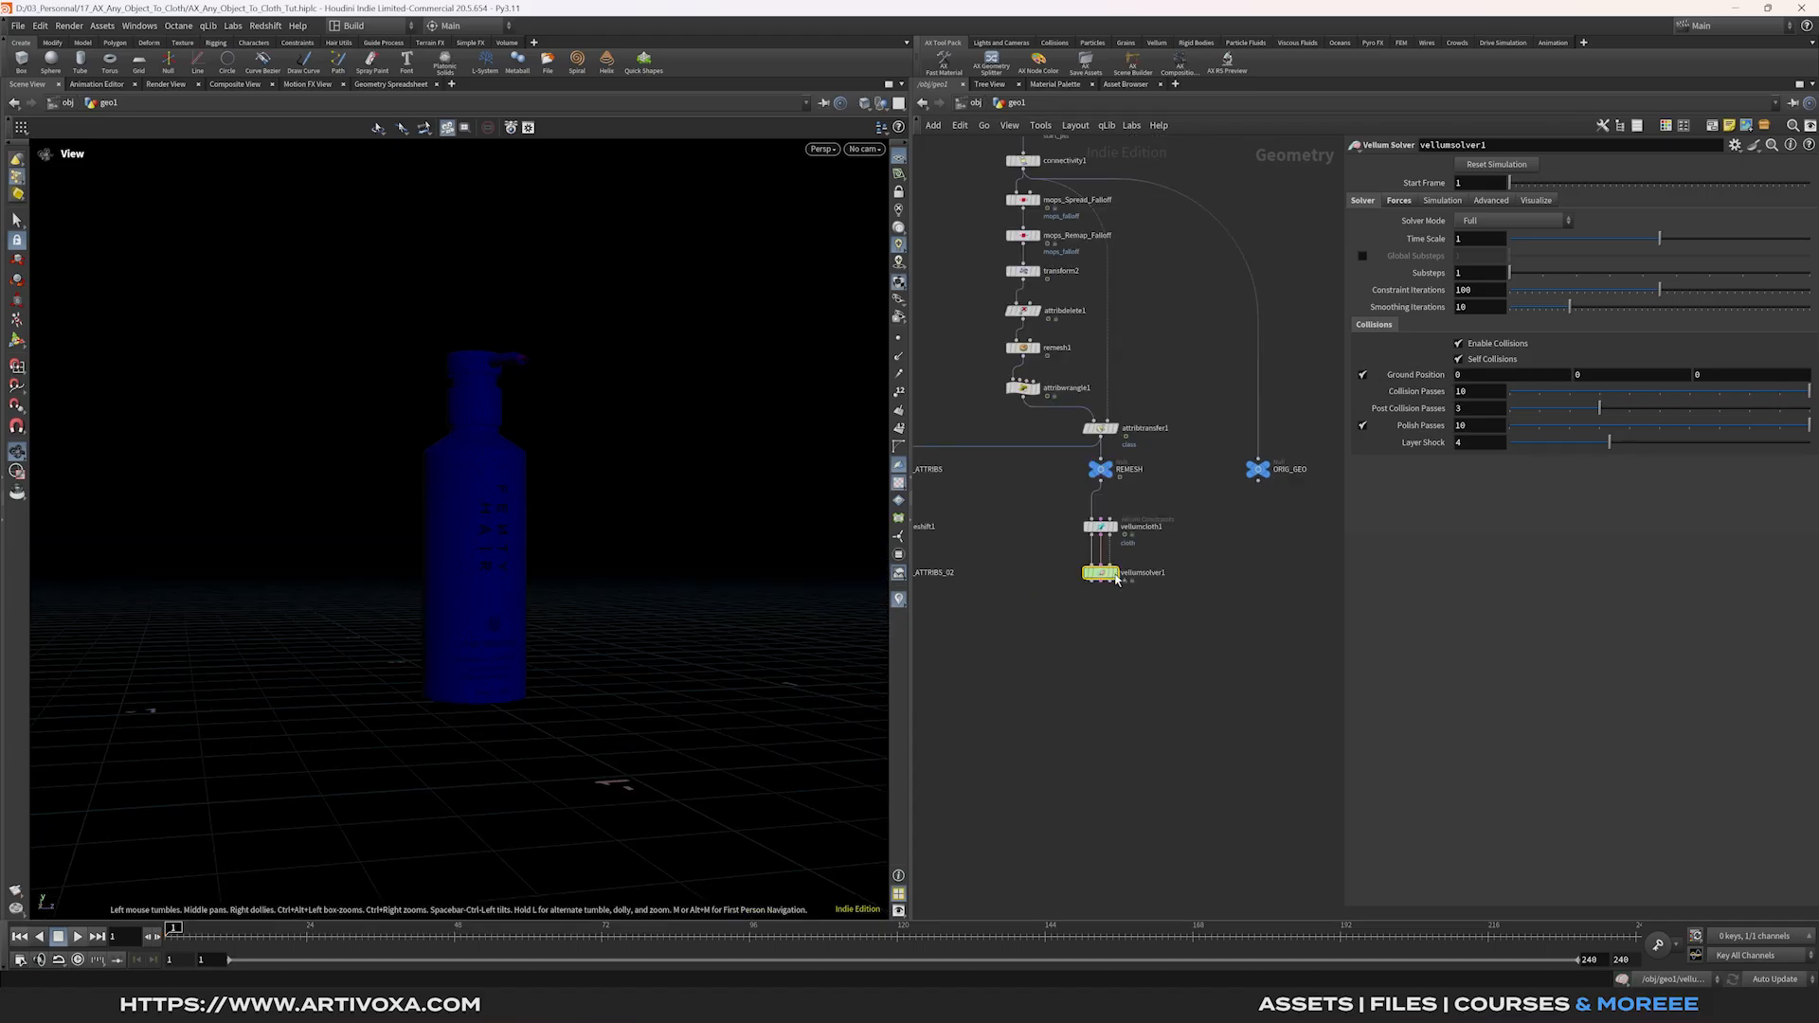
Display the Vellum solver's output and scrub the simulation to frame 66.
mouse_move(1120, 576)
drag(1165, 556, 1003, 624)
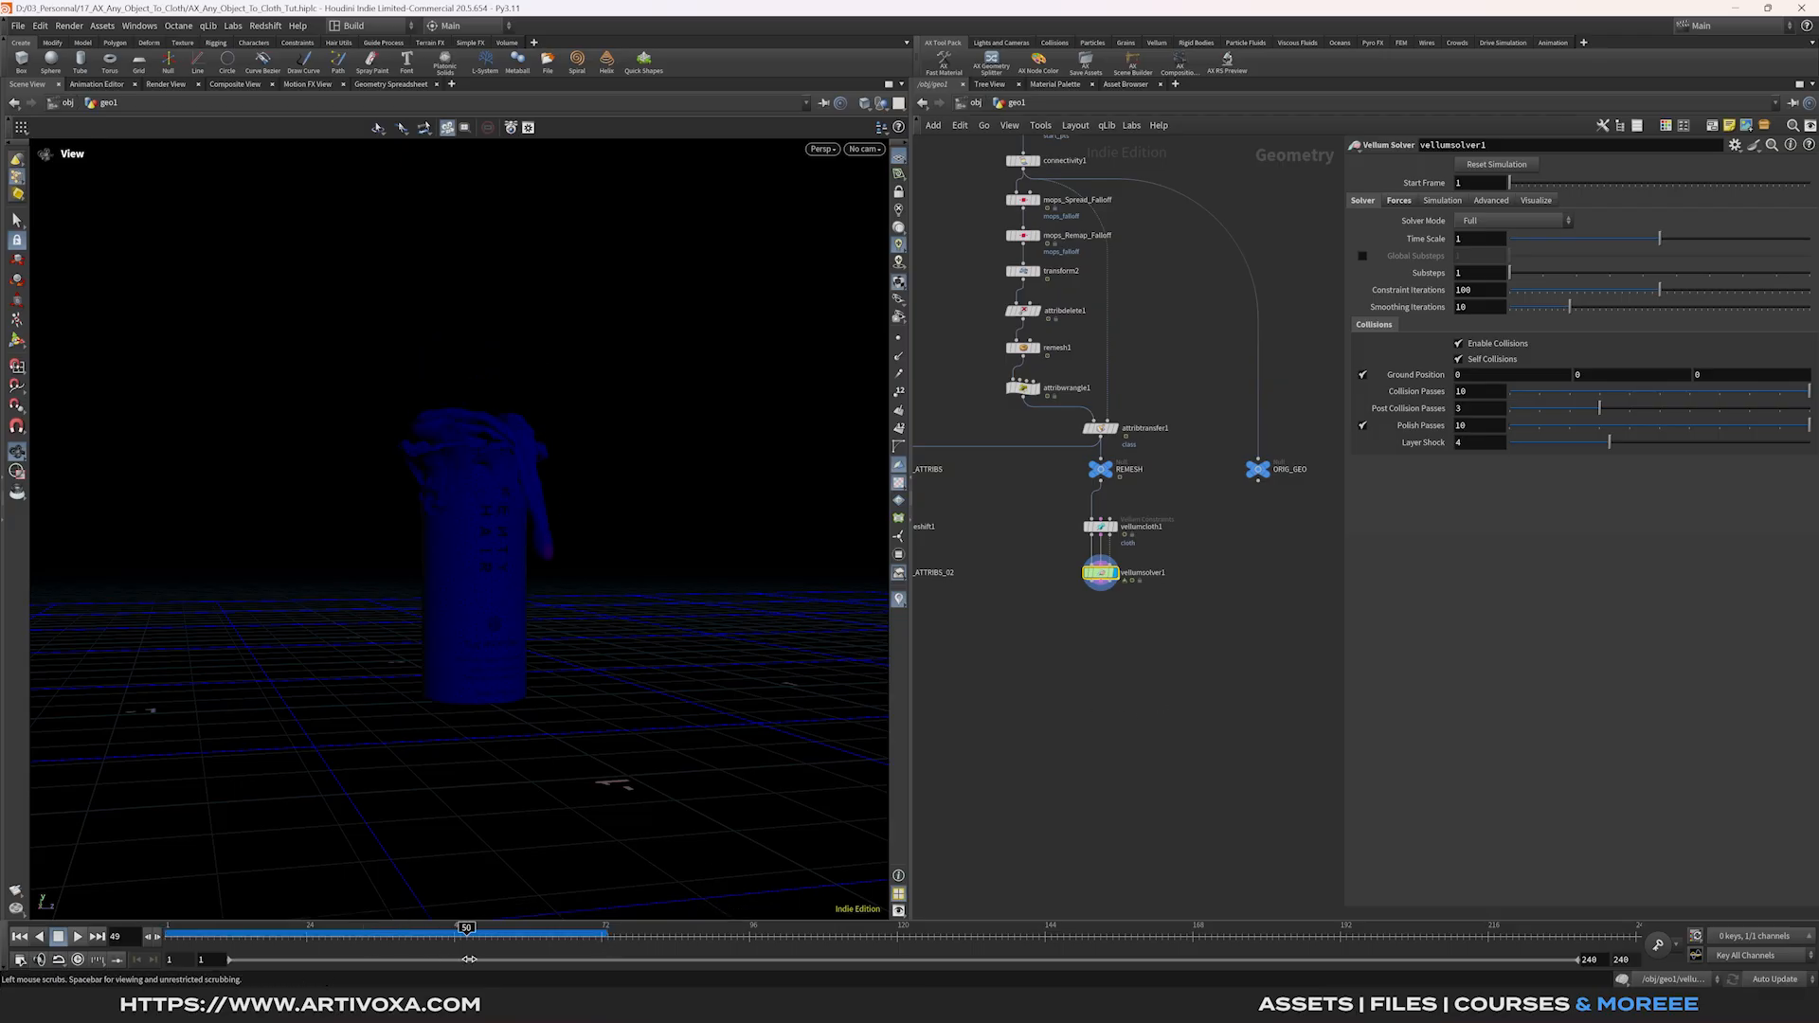
drag(474, 947, 567, 941)
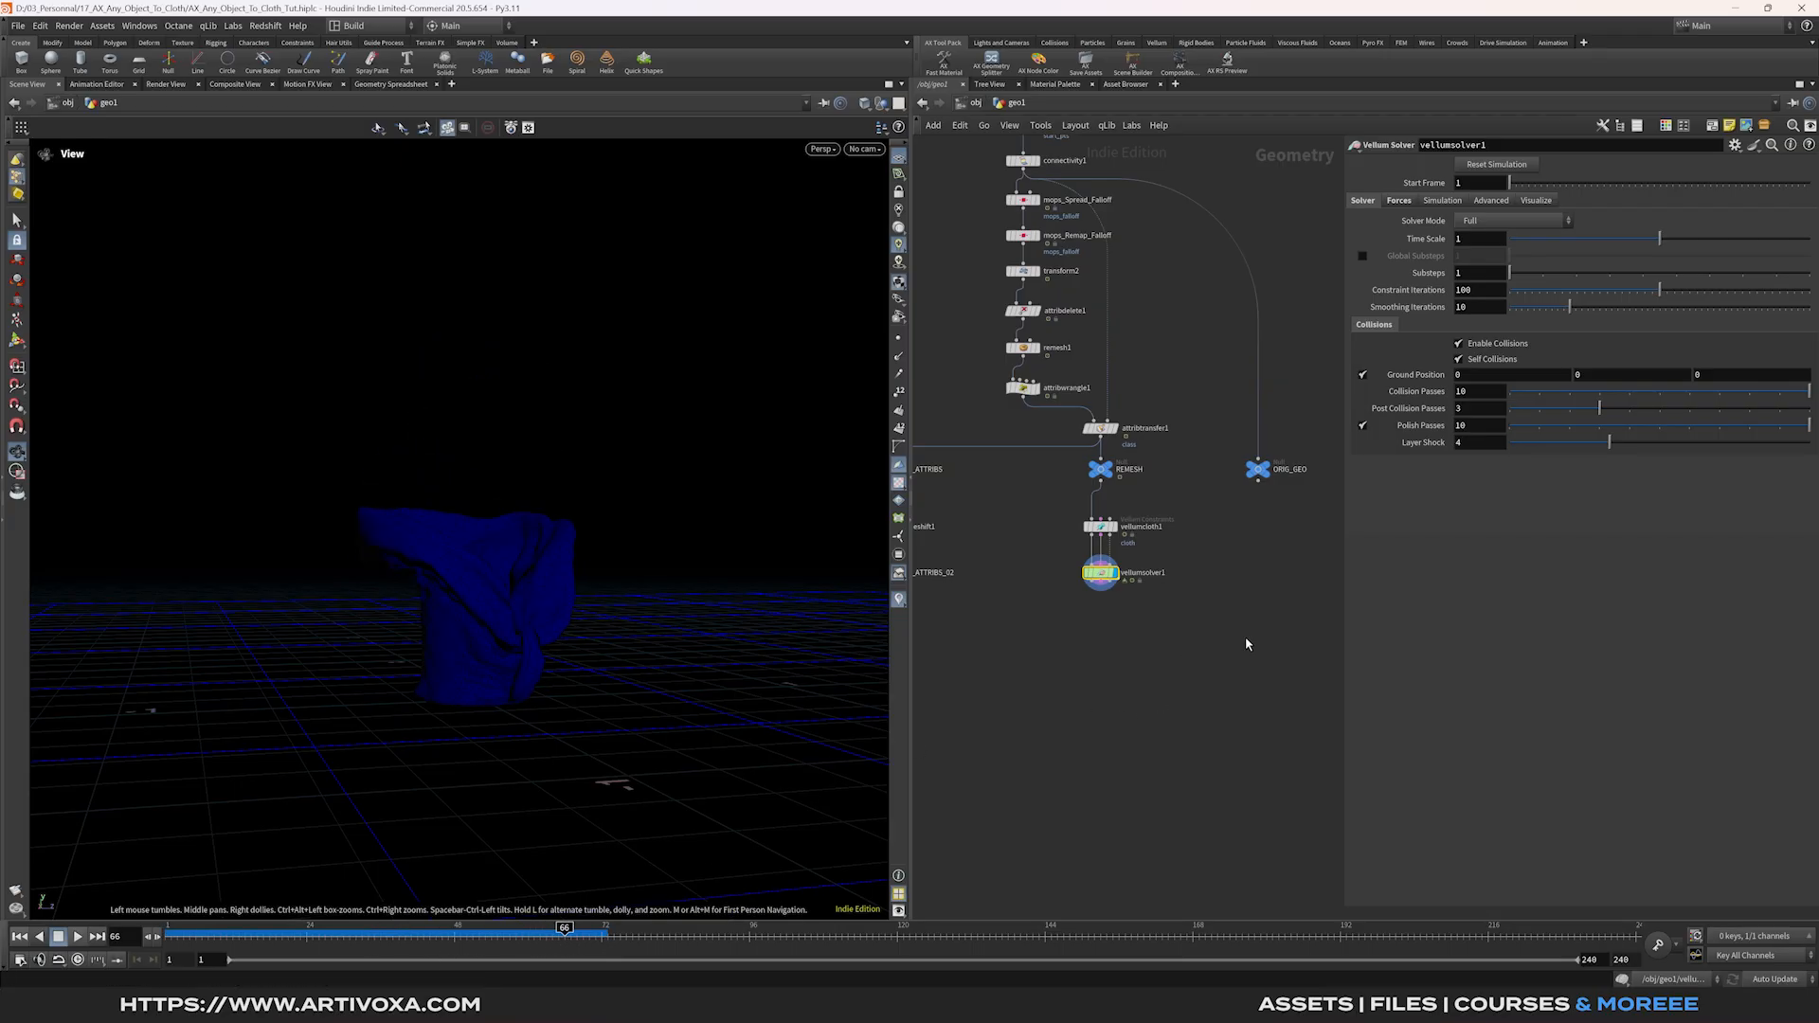
Add a Point Deform node below the Vellum solver and ORIG_GEO.
middle_drag(1251, 638, 1218, 628)
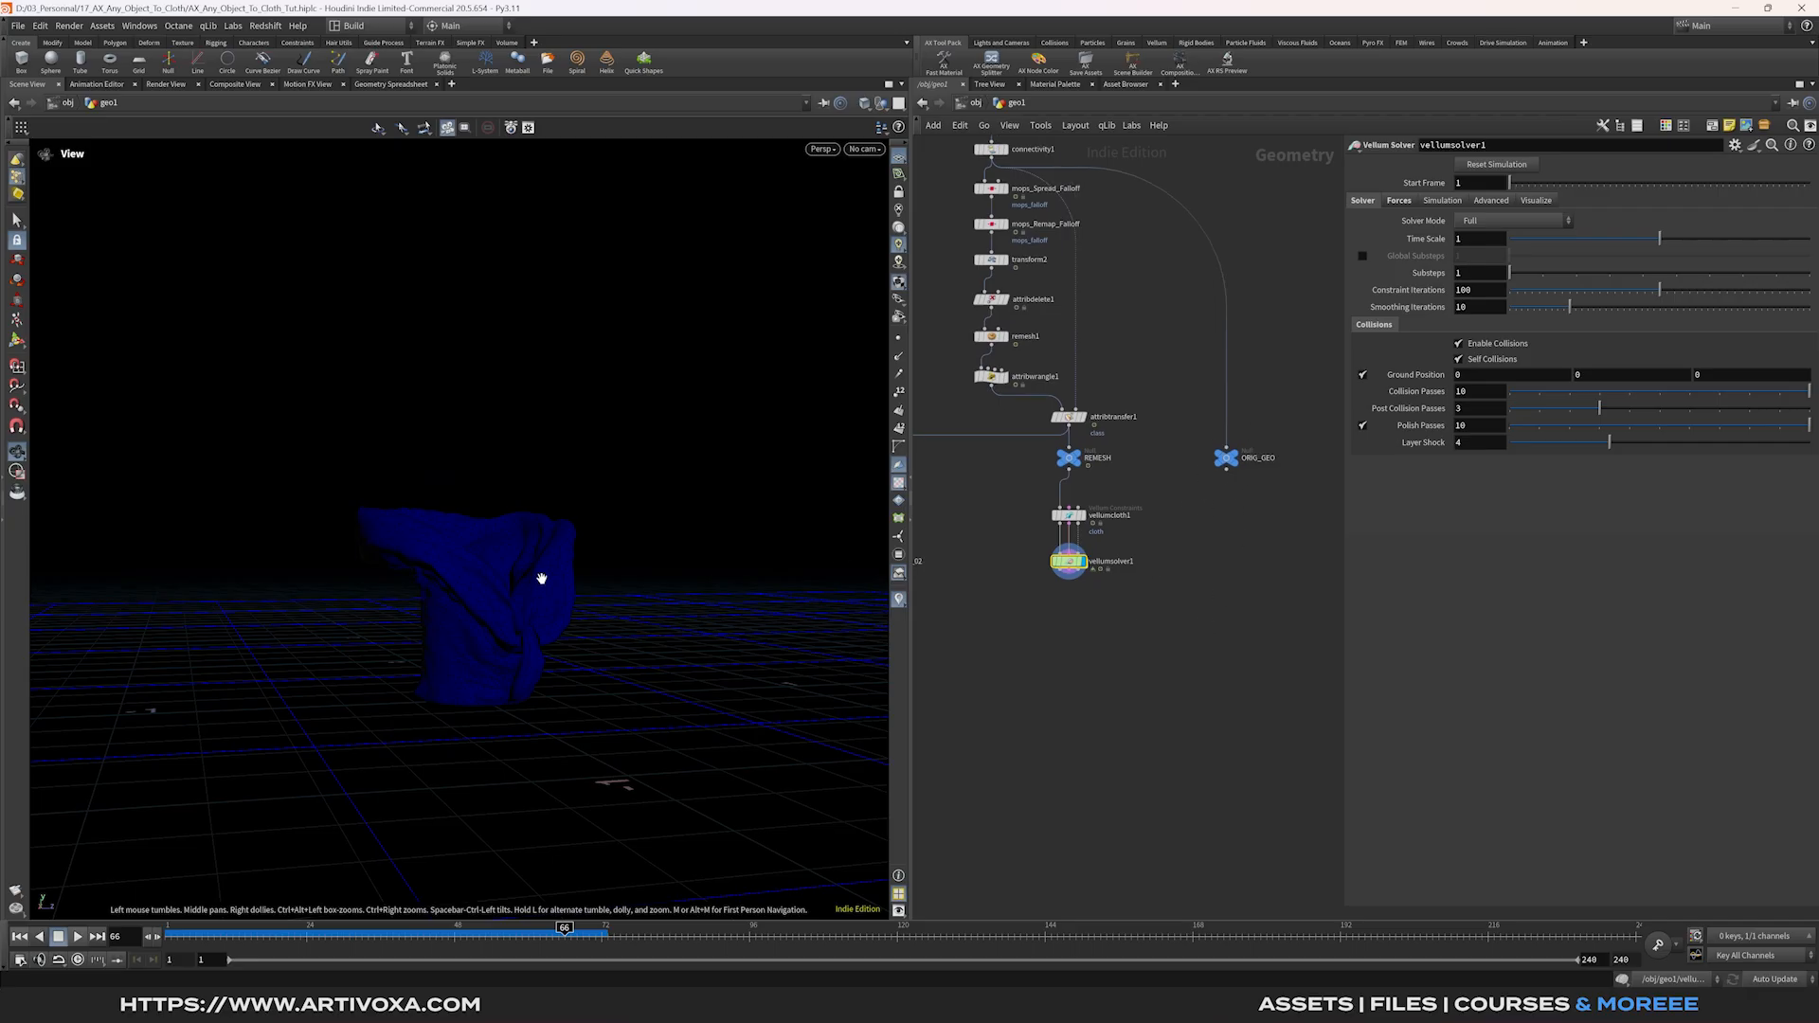
key(Tab)
text(in,t)
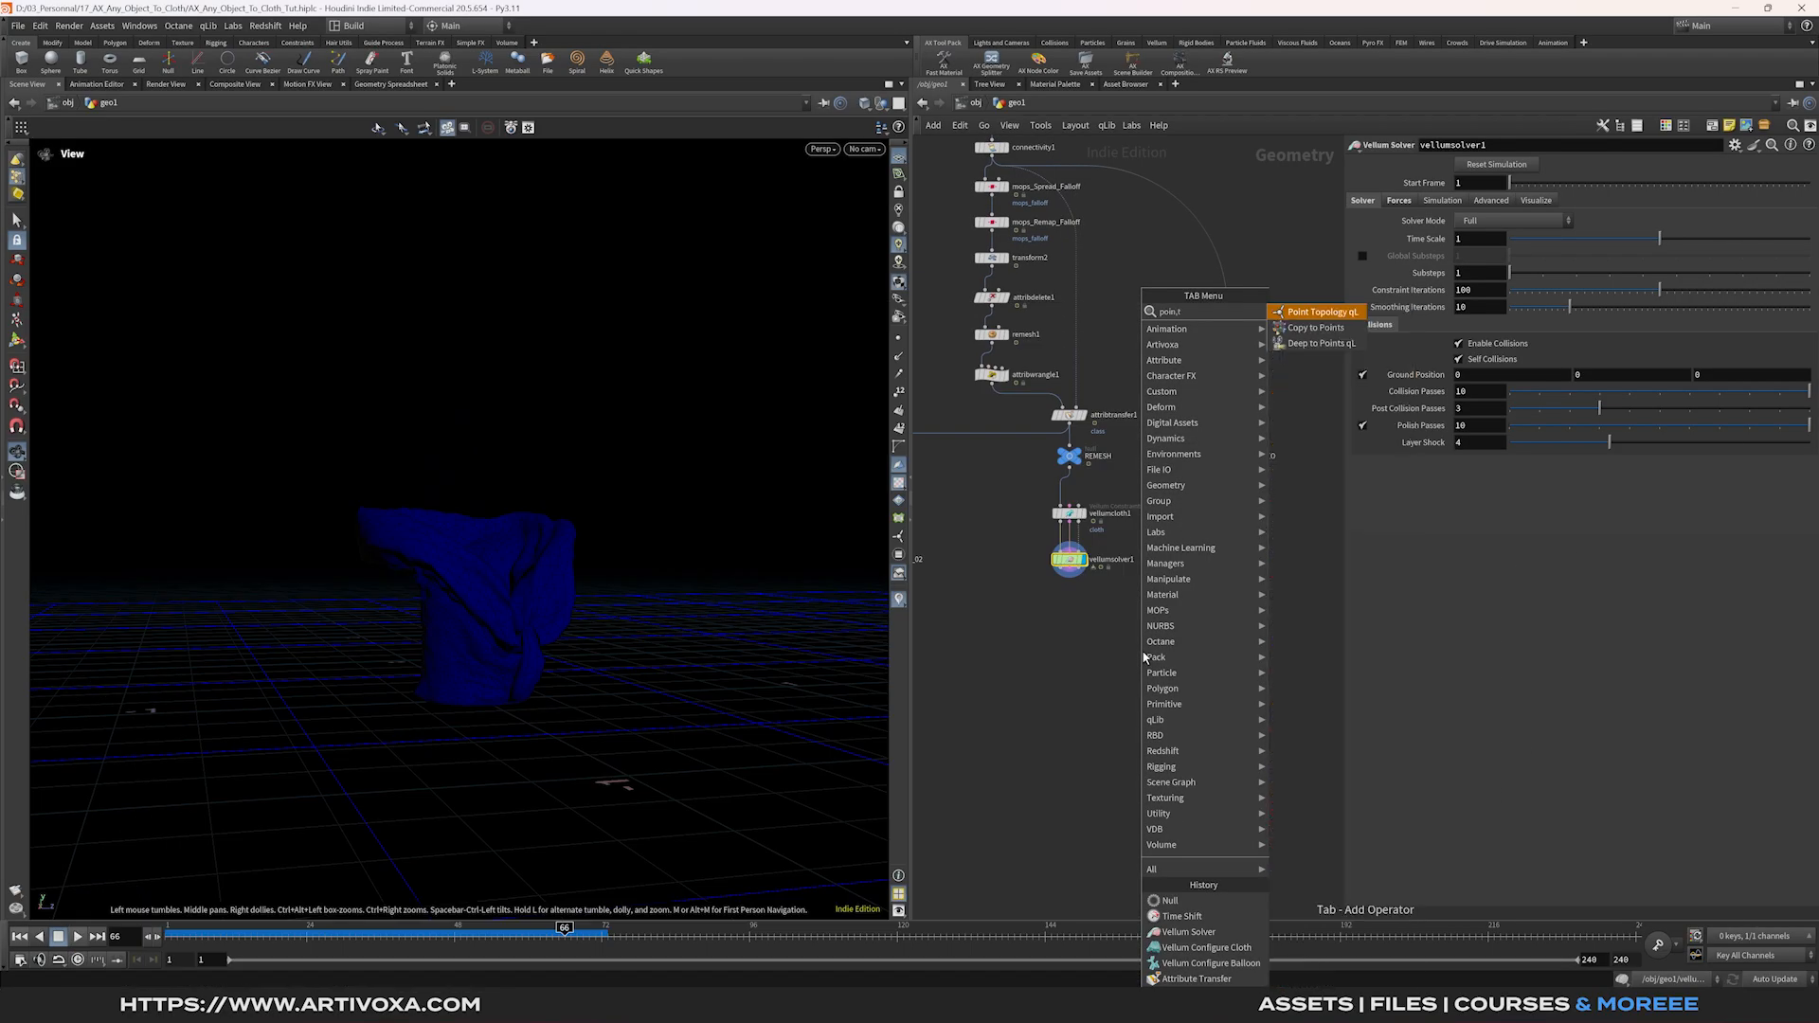
key(BackSpace)
key(BackSpace)
text(td)
key(Return)
click(1162, 650)
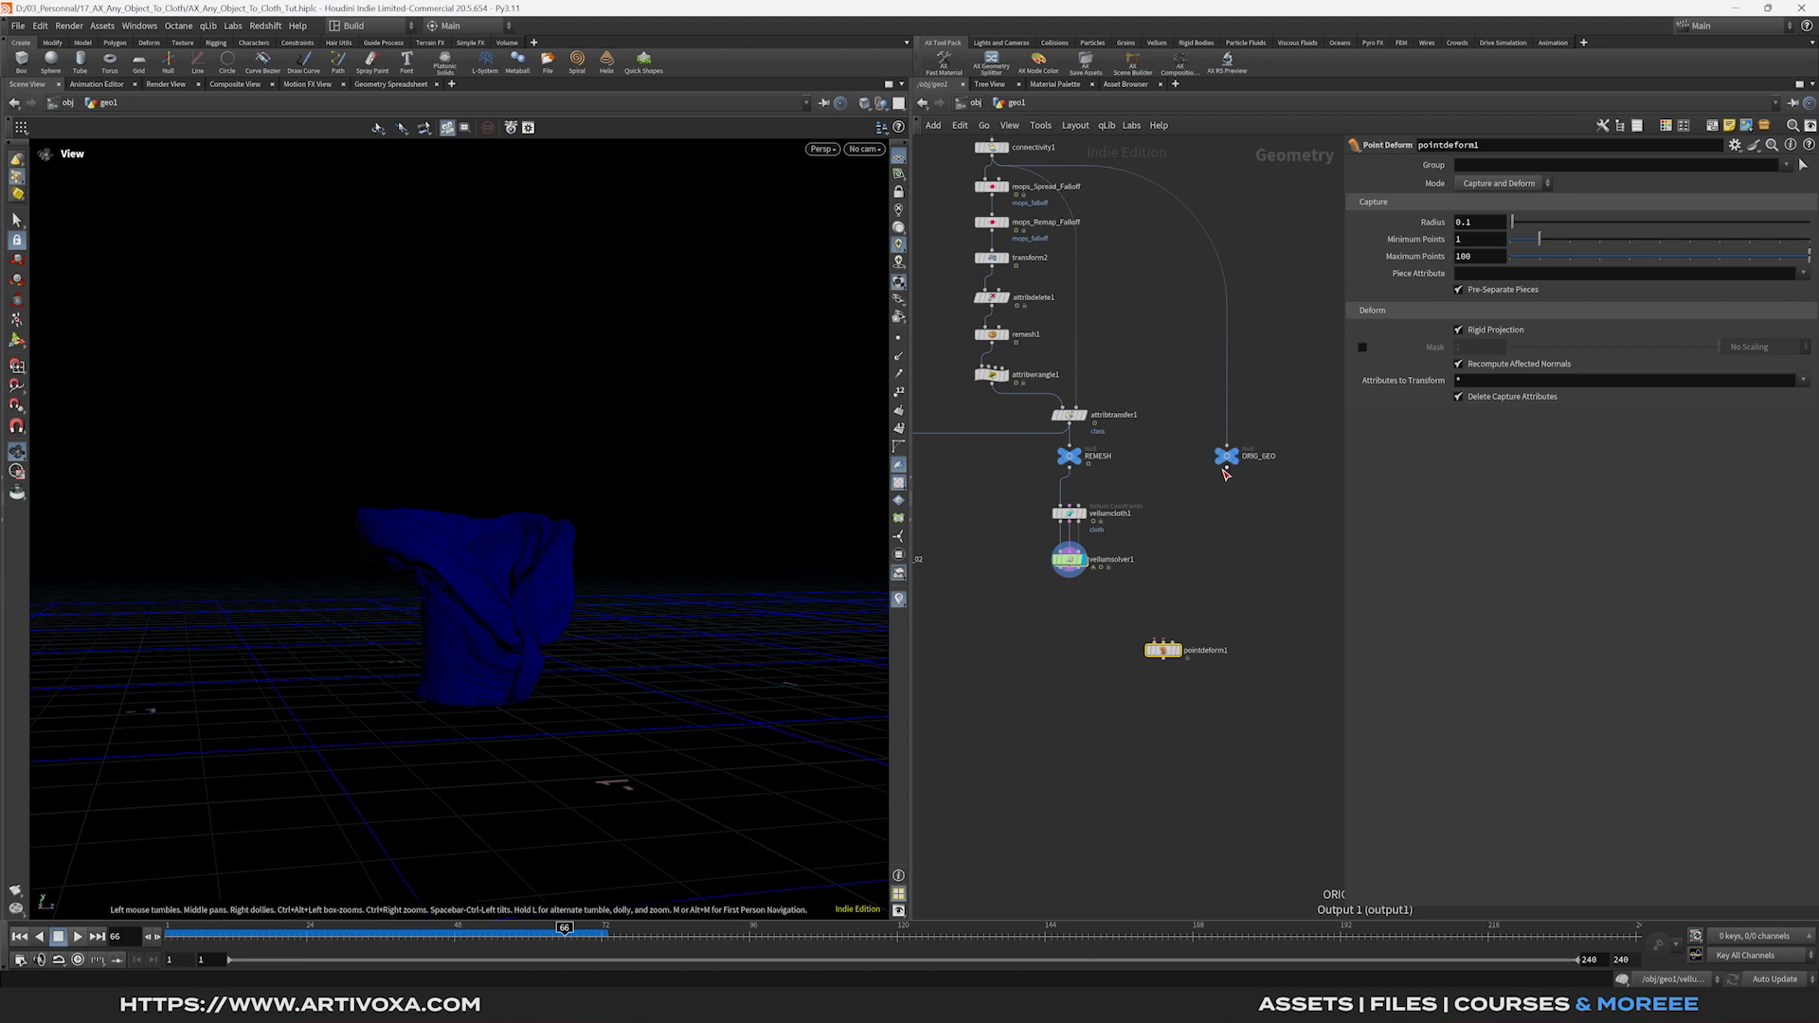
Wire ORIG_GEO, REMESH and the Vellum solver's geometry output into the Point Deform's three inputs in that order, and display the result.
drag(1228, 467, 1191, 652)
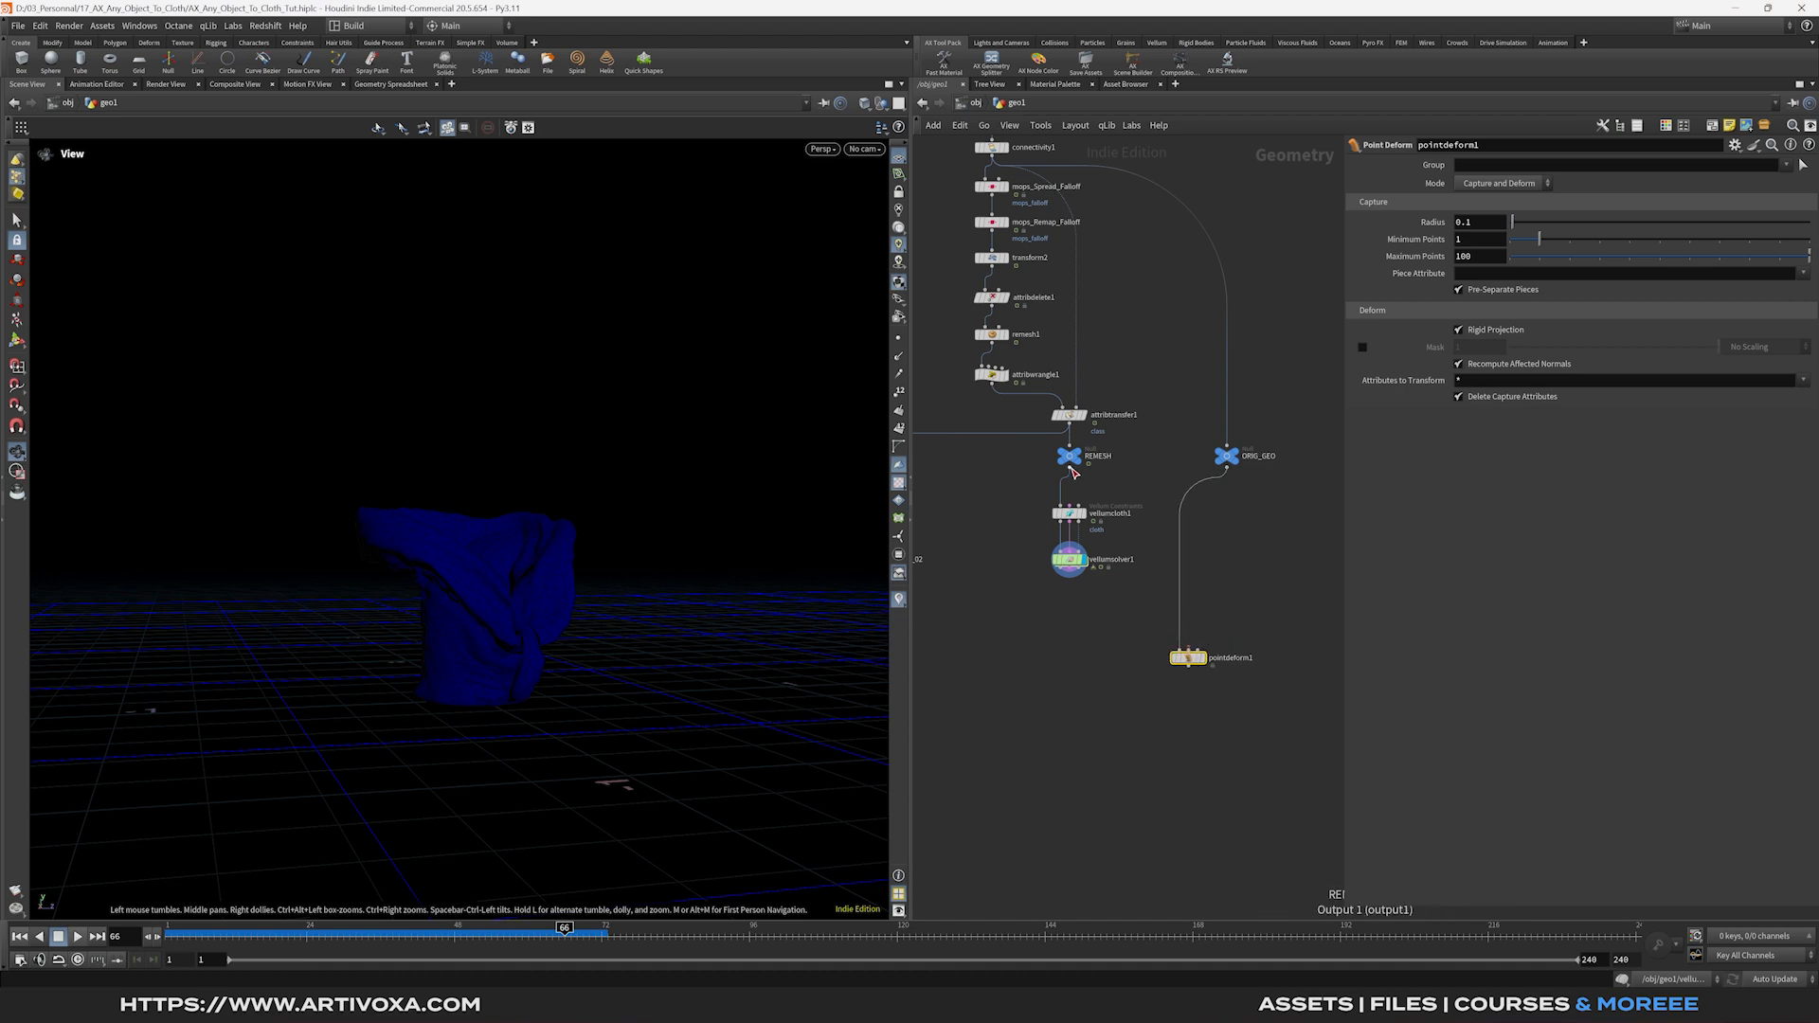
drag(1069, 466, 1178, 654)
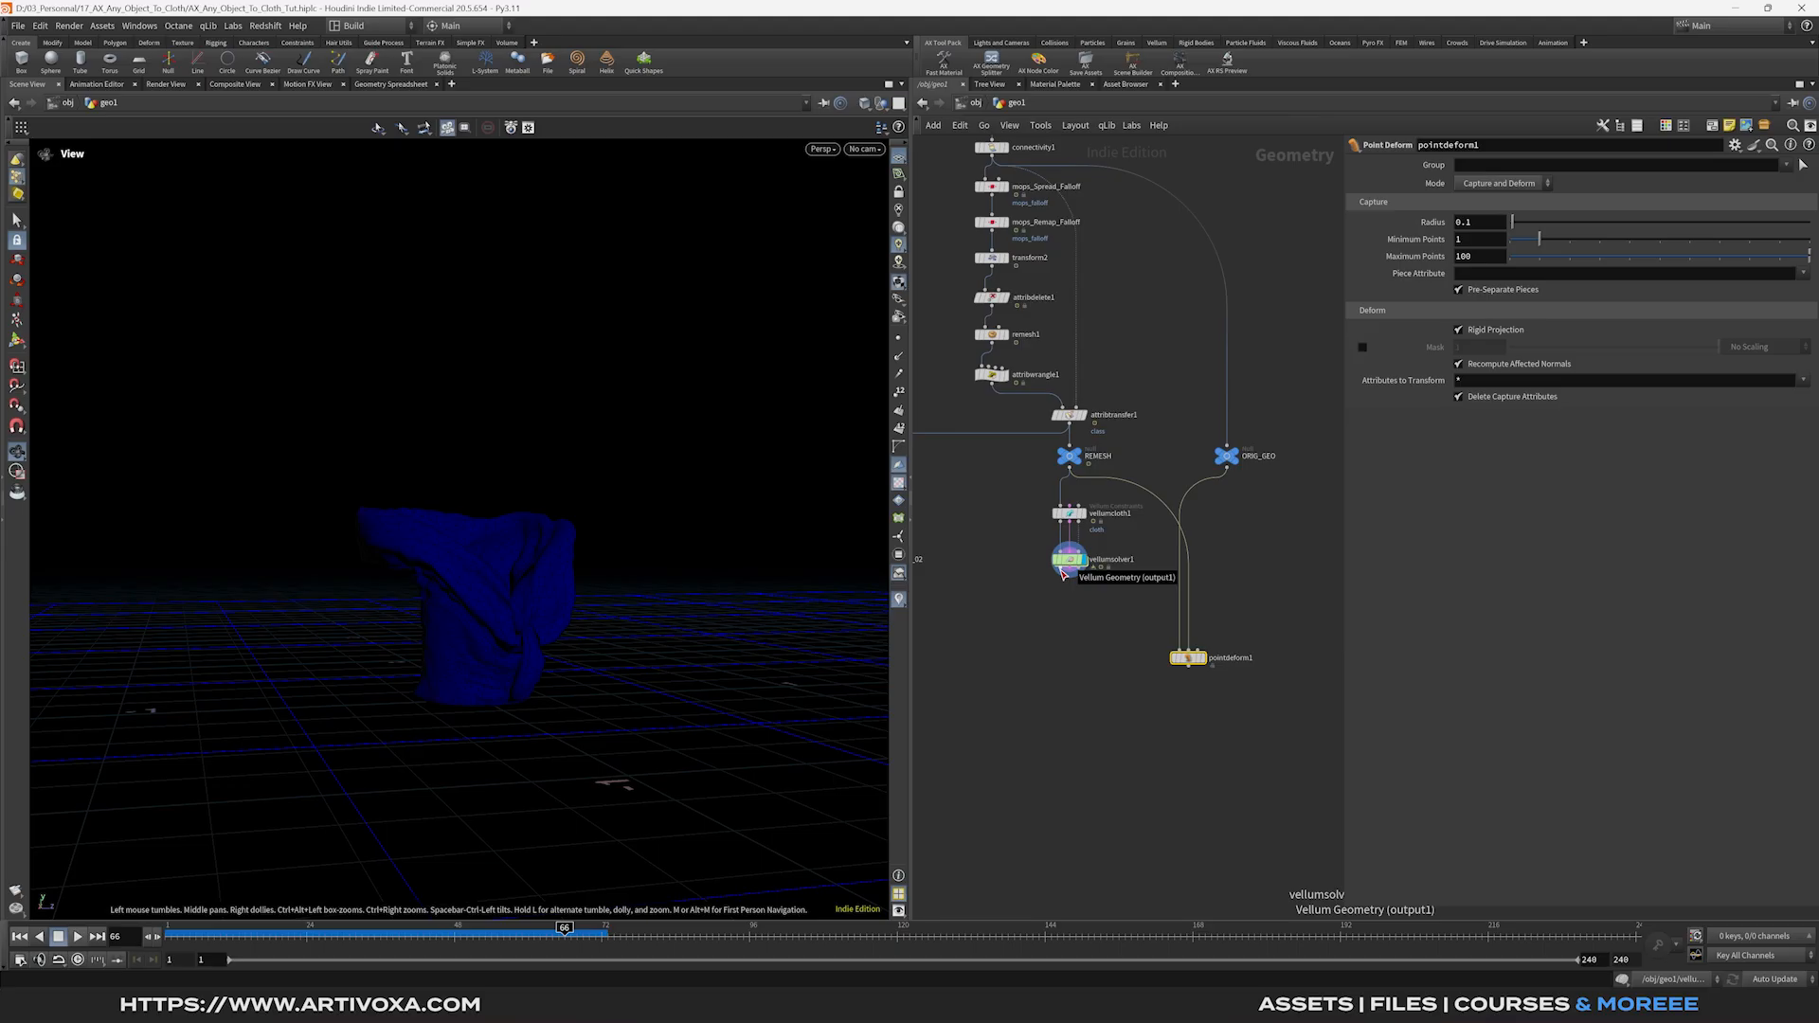
drag(1061, 570, 1211, 648)
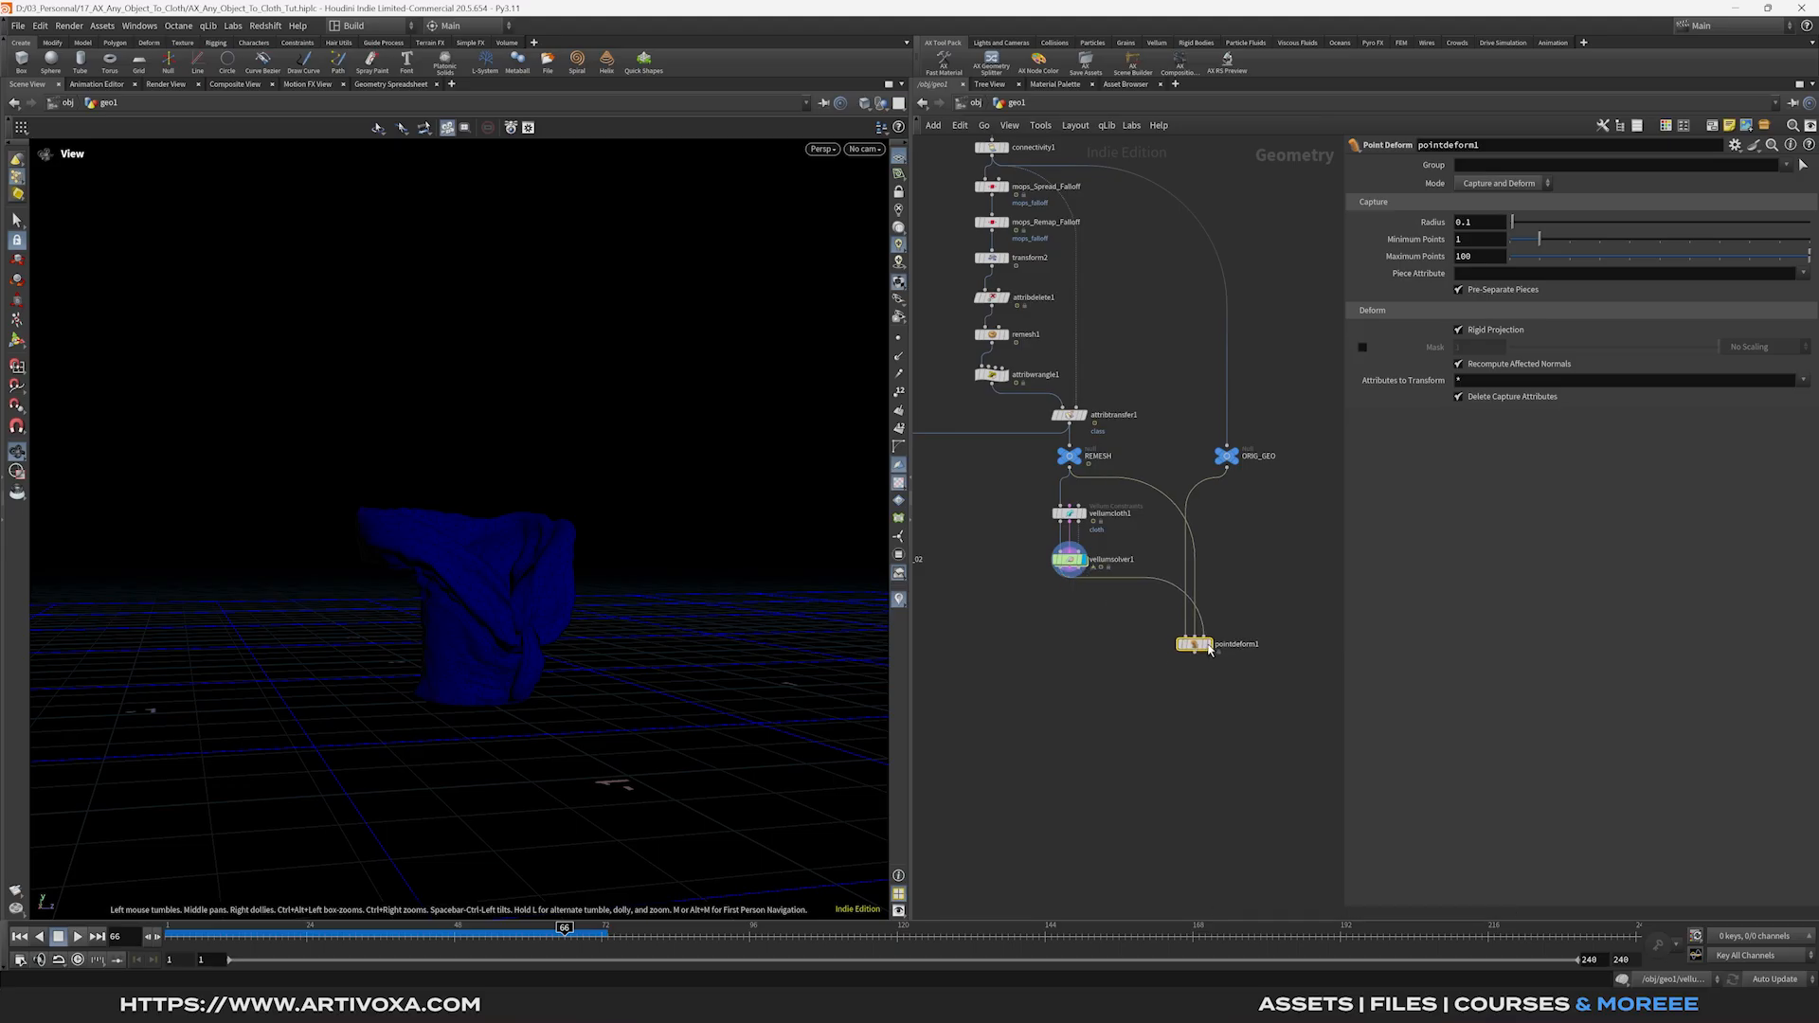
click(1210, 647)
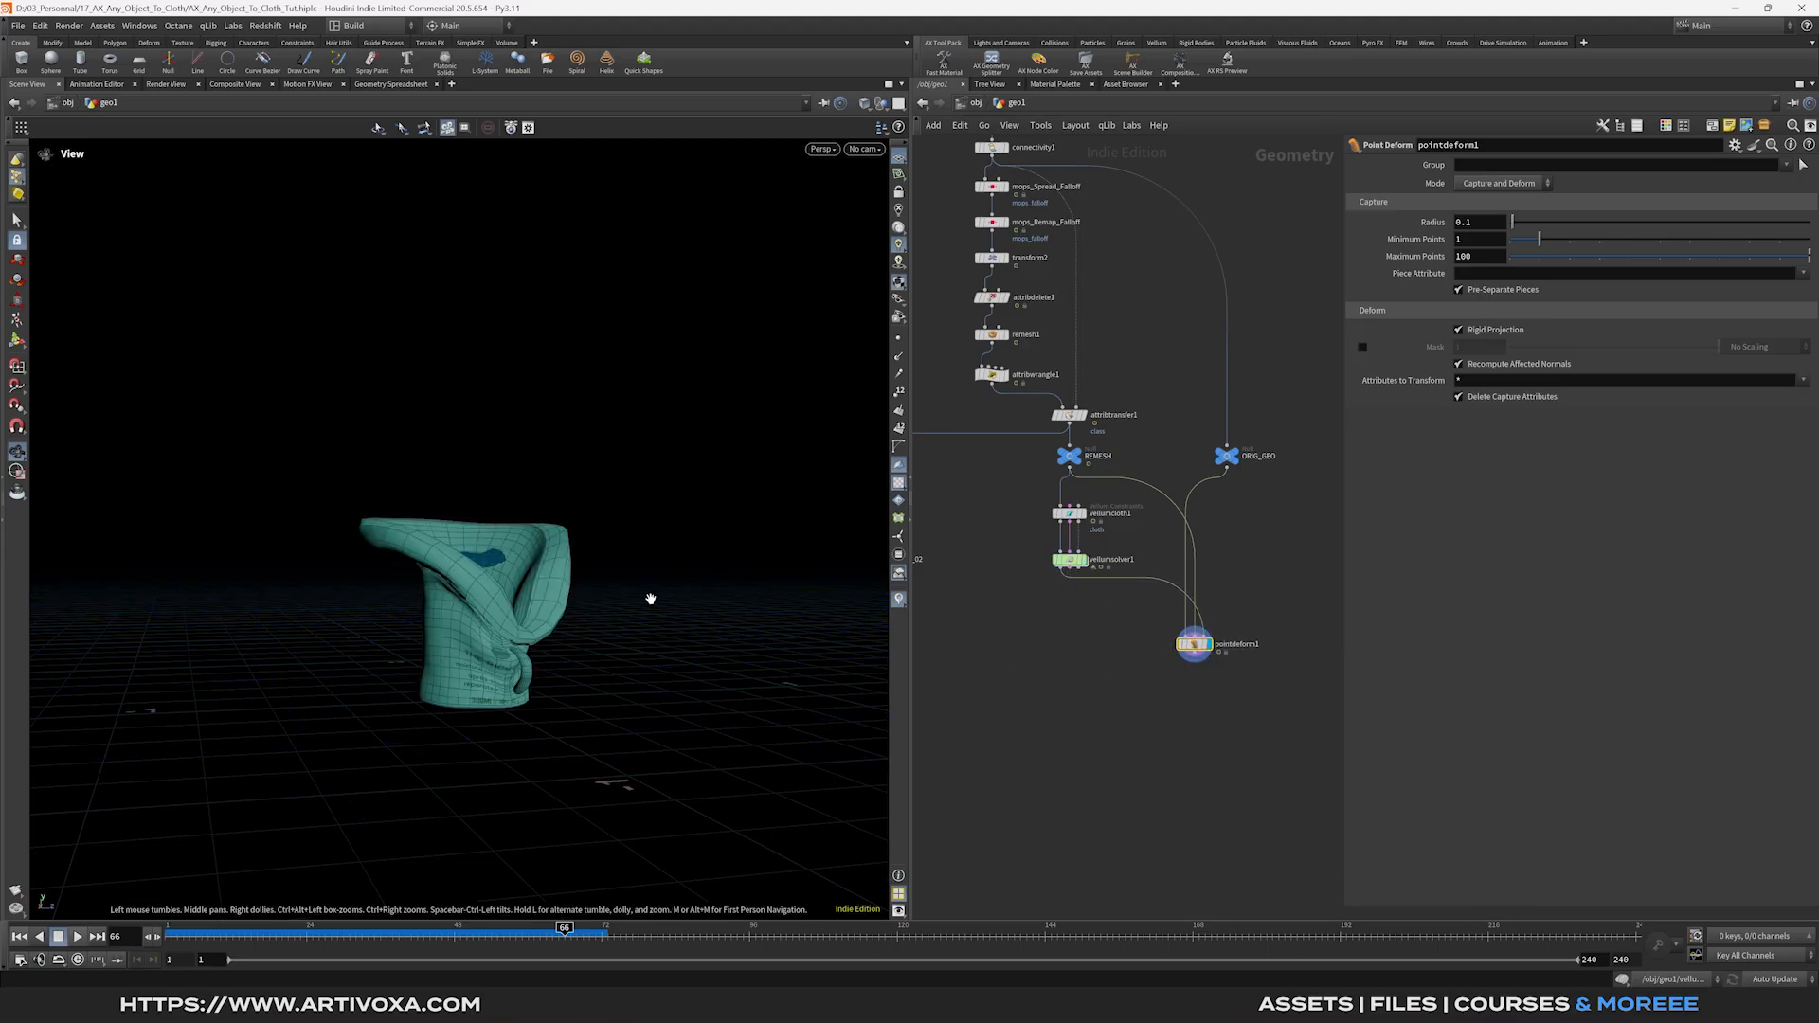
scroll(566, 596, up, 5)
drag(521, 597, 537, 586)
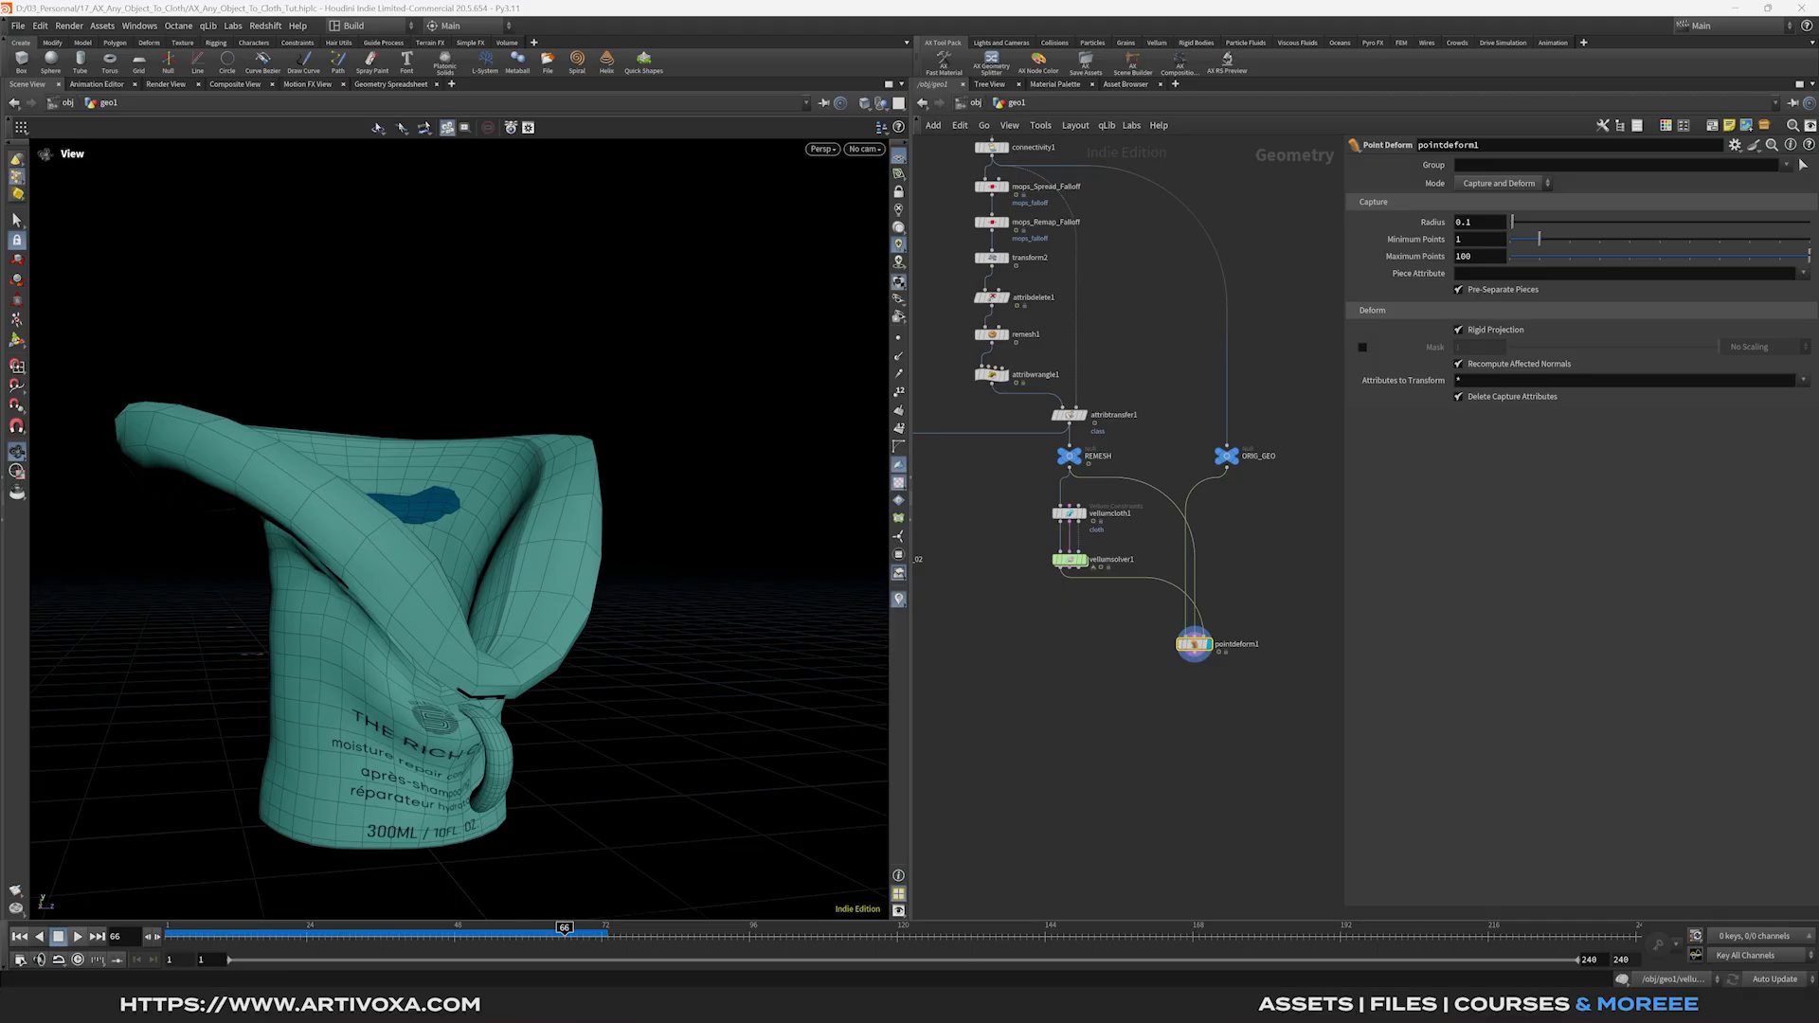
Set the Point Deform's capture radius to 0.015 and its piece attribute to class.
click(1483, 223)
text(0.)
key(Return)
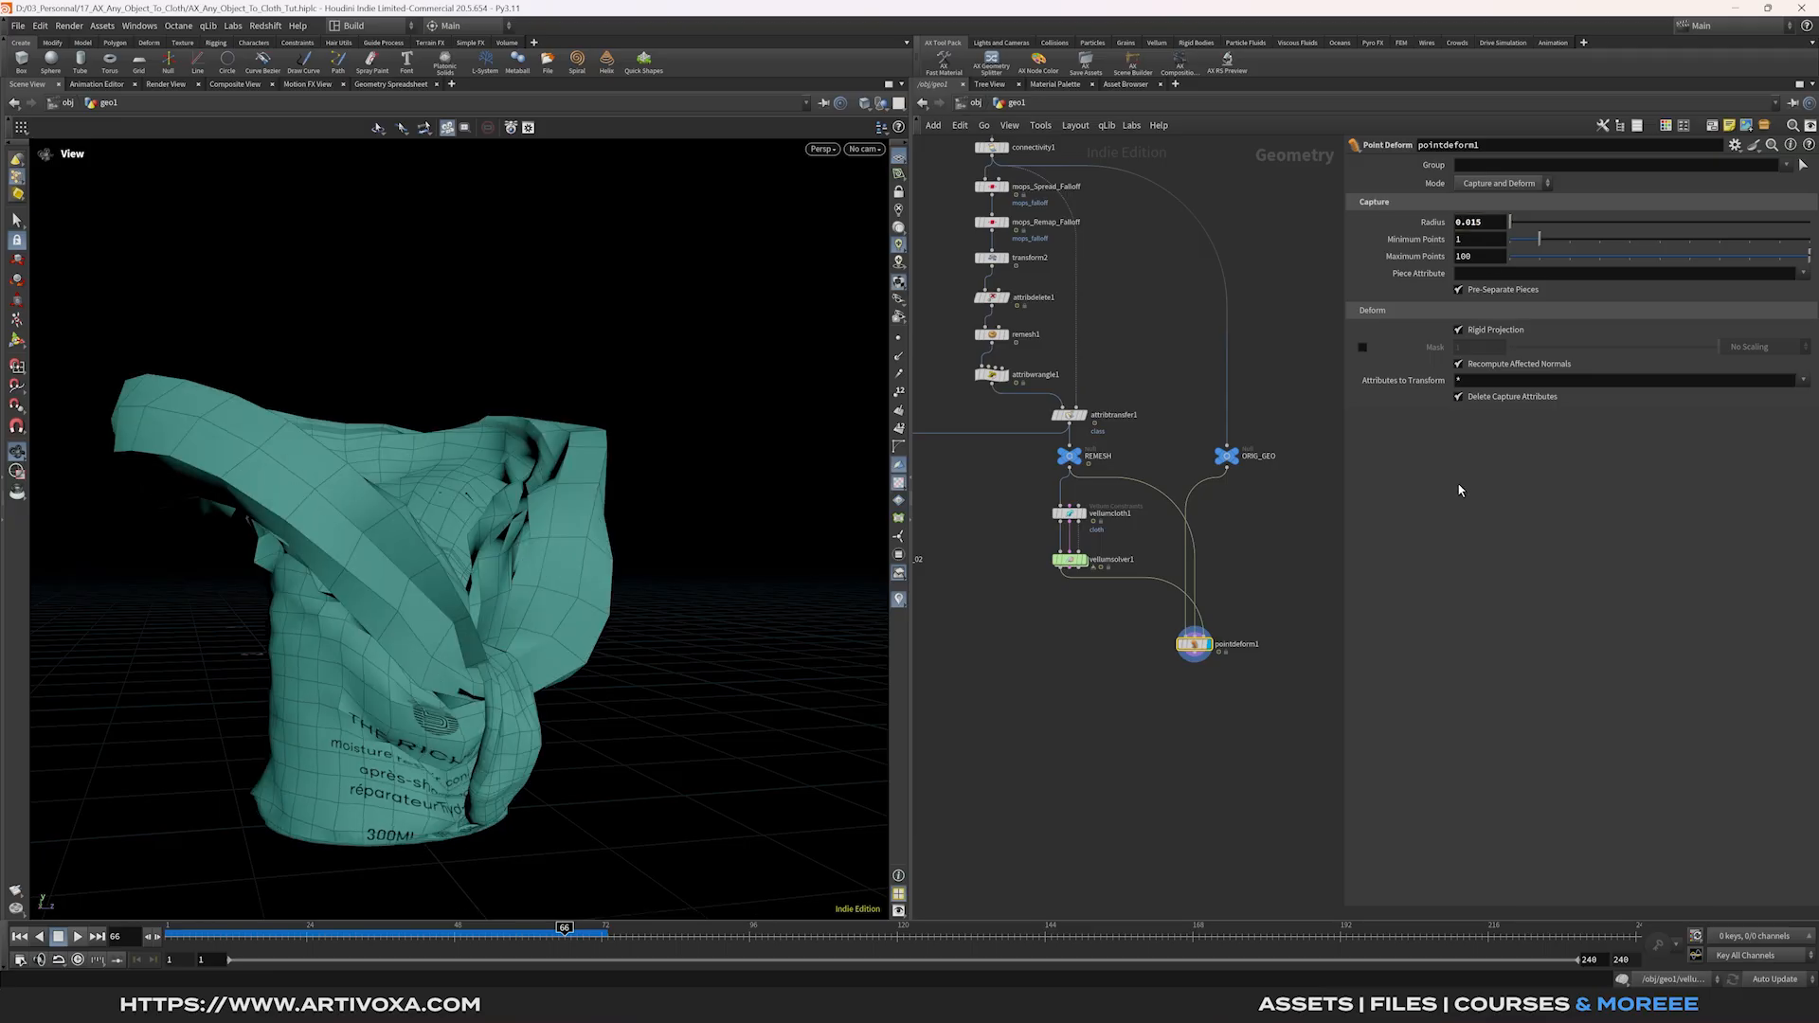
click(1802, 275)
click(1793, 288)
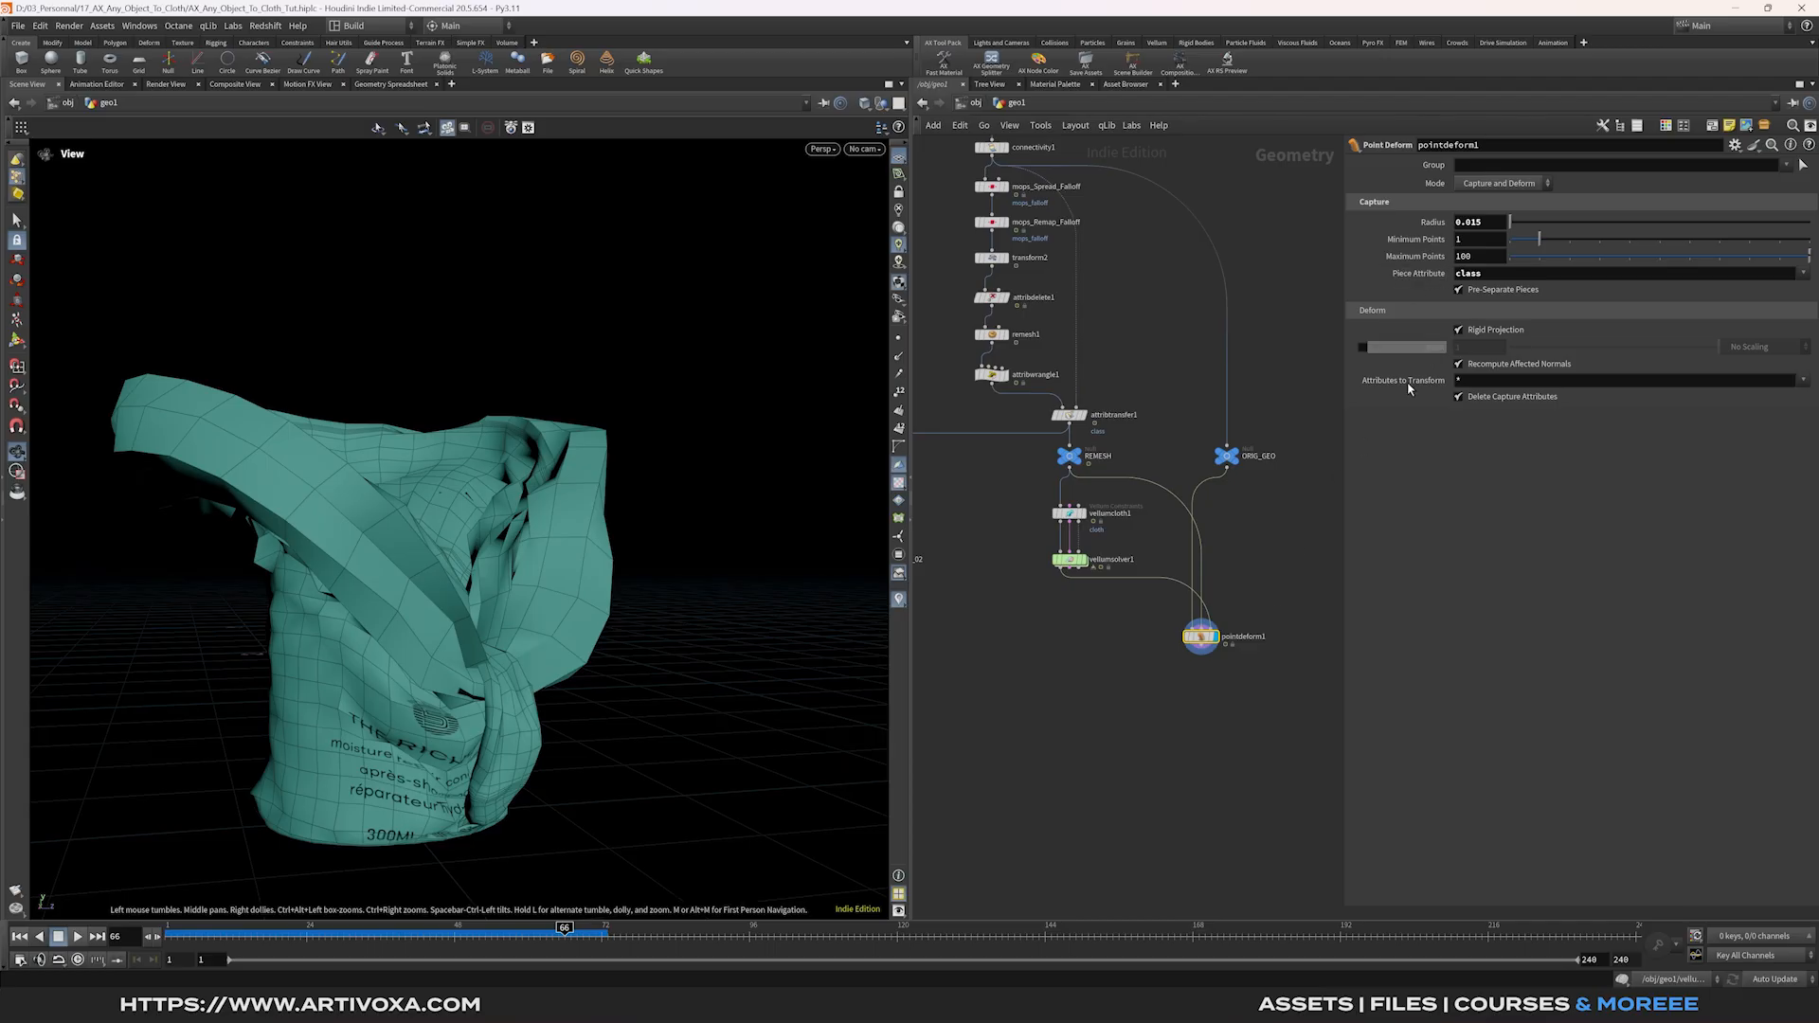
Add a Subdivide node below the Point Deform, display it and set its depth to 2.
middle_drag(1237, 669, 1231, 651)
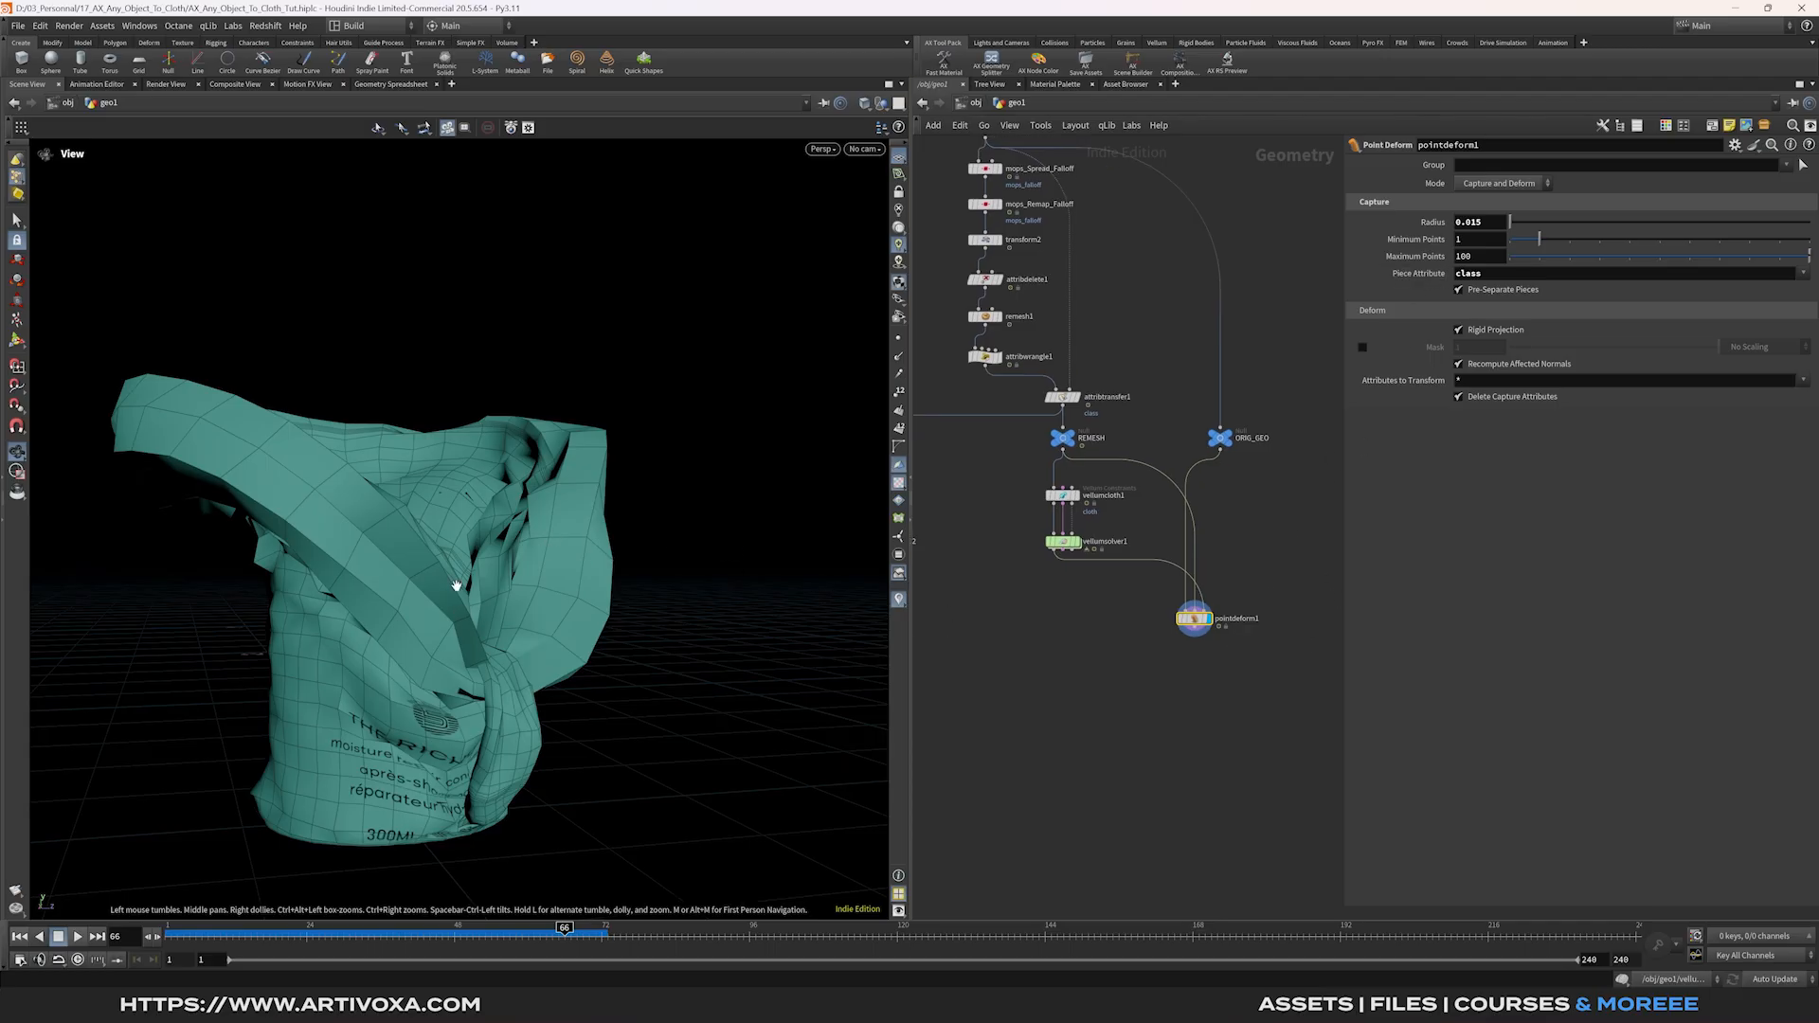
click(1195, 629)
key(Tab)
text(sub)
key(Return)
click(1197, 654)
click(1207, 653)
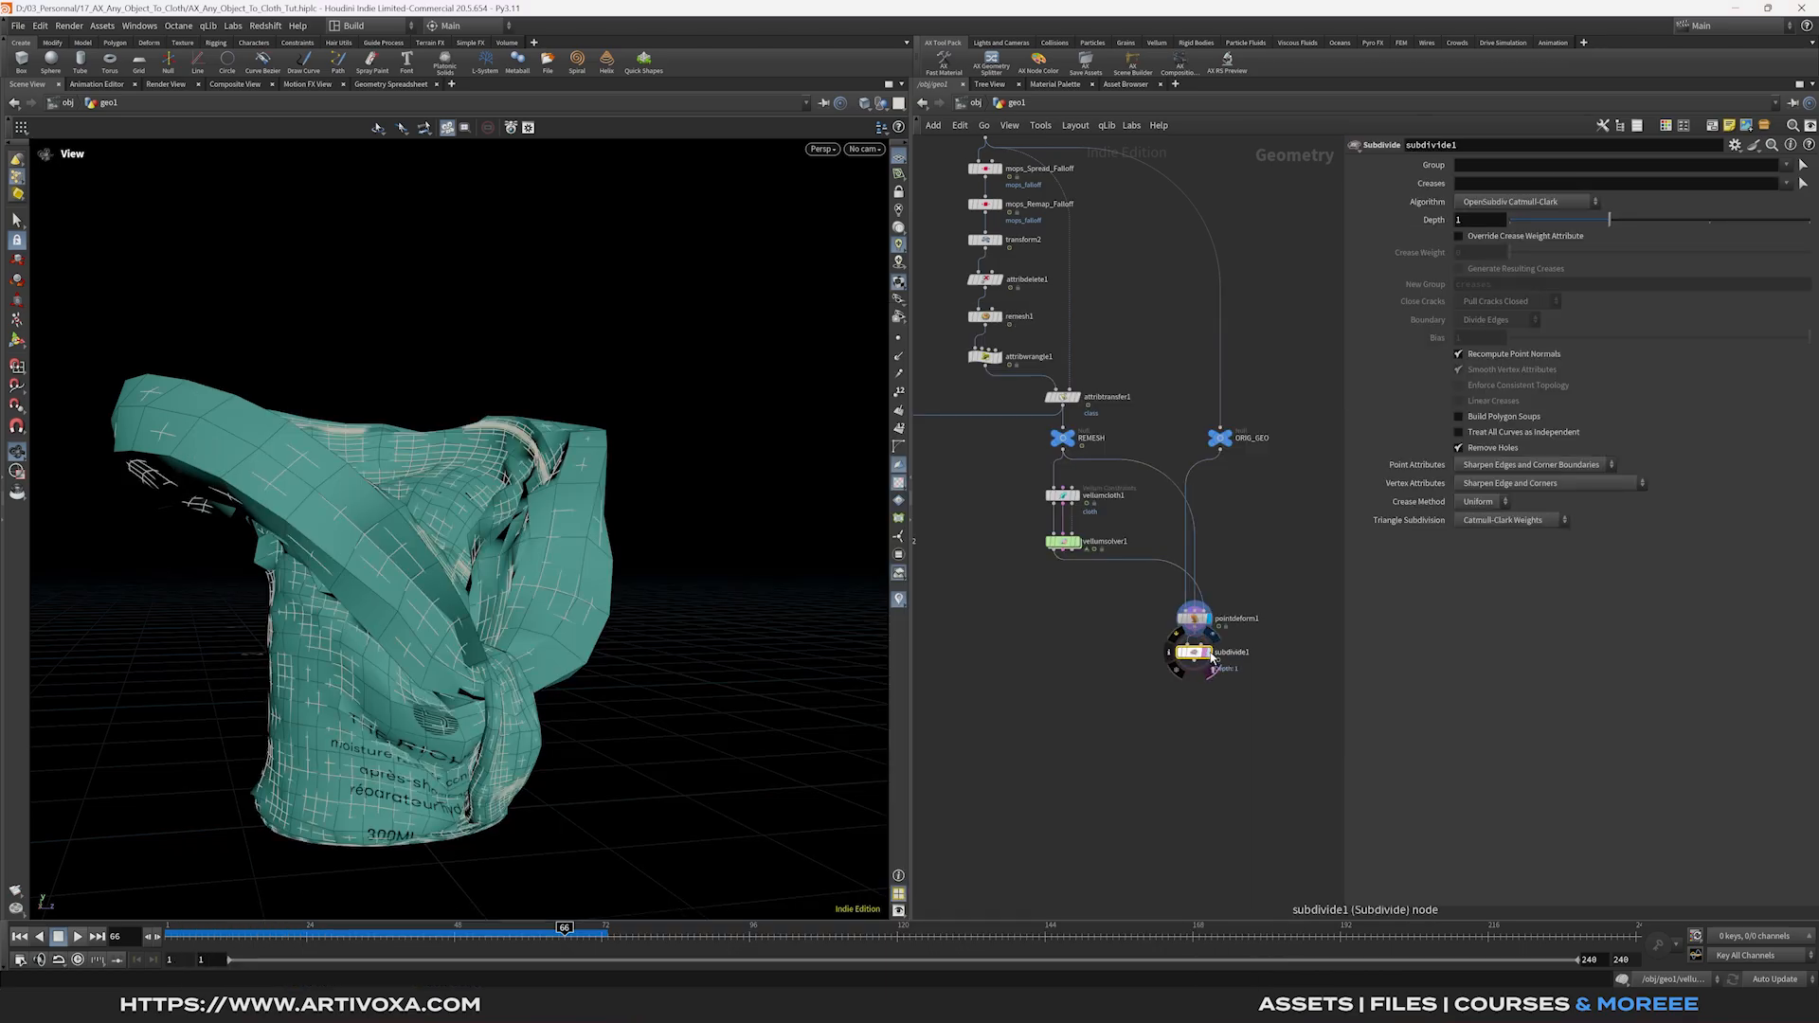
drag(1179, 679, 1177, 678)
drag(1610, 220, 1681, 224)
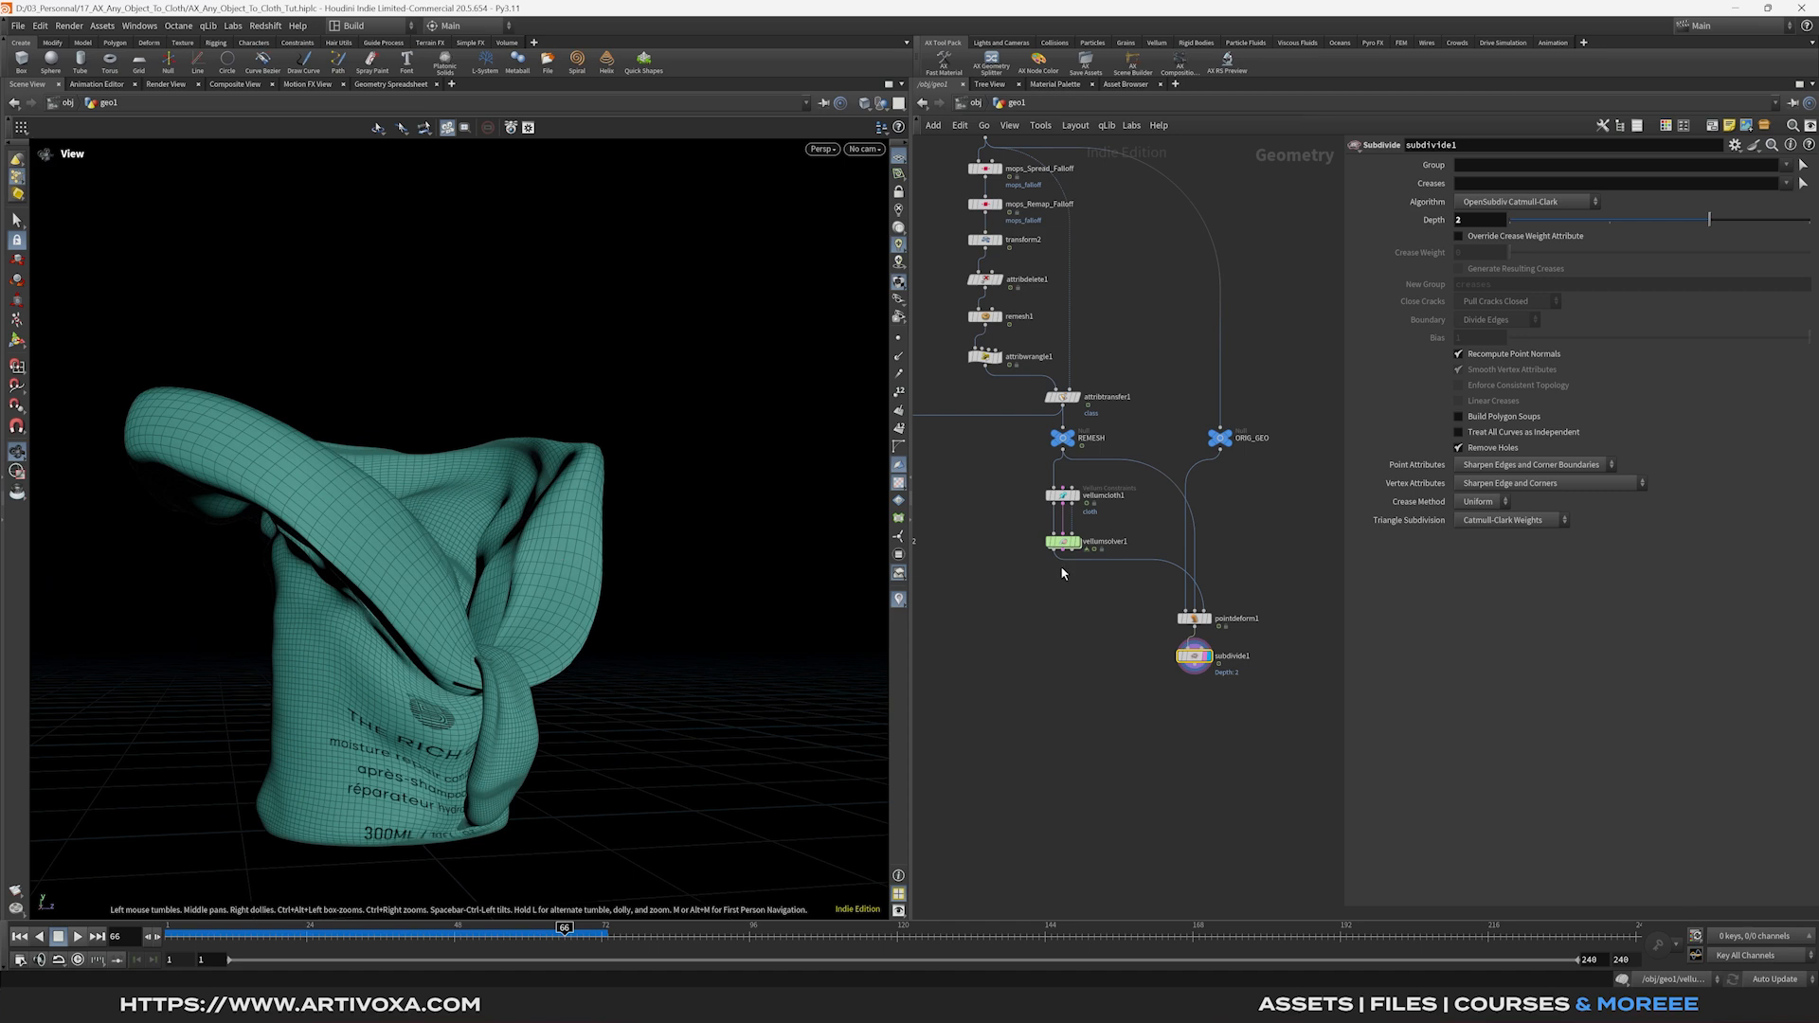
Add a File Cache node below the Subdivide and name it out_cloth_sim.
click(1194, 618)
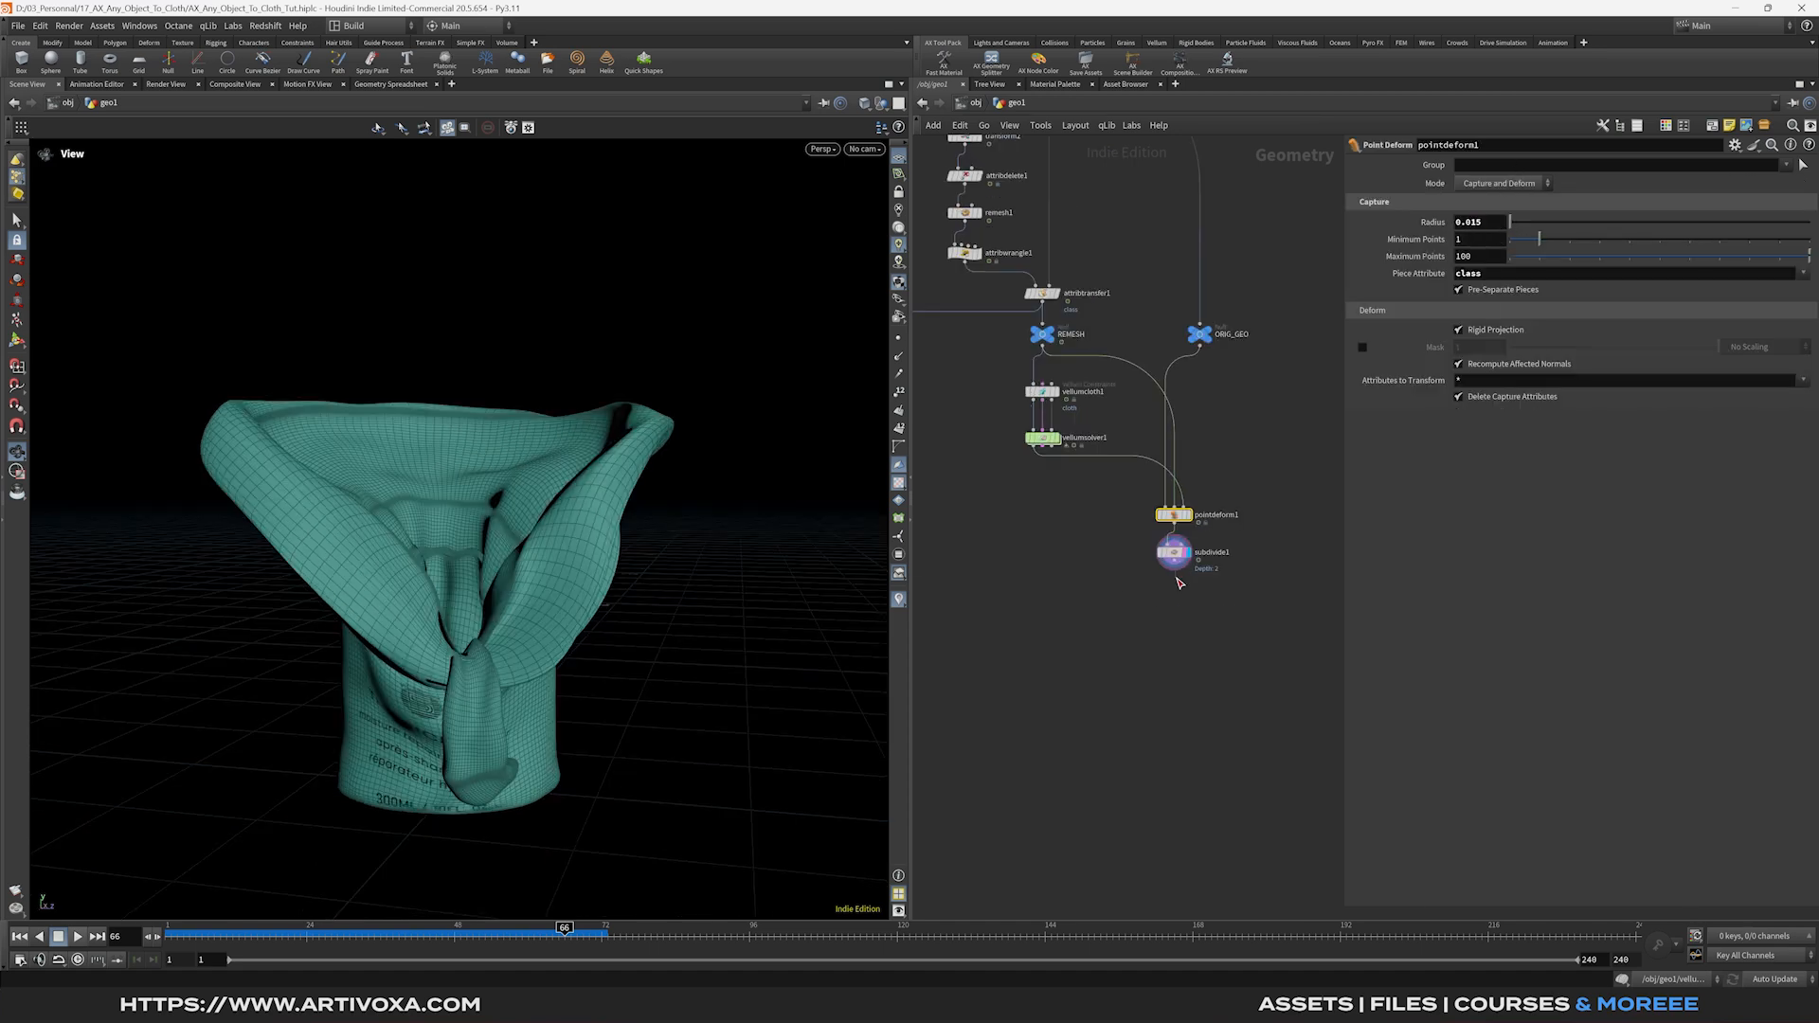
key(Tab)
text(filec)
key(Return)
click(1176, 585)
double_click(1211, 594)
text(out_cloth_sim)
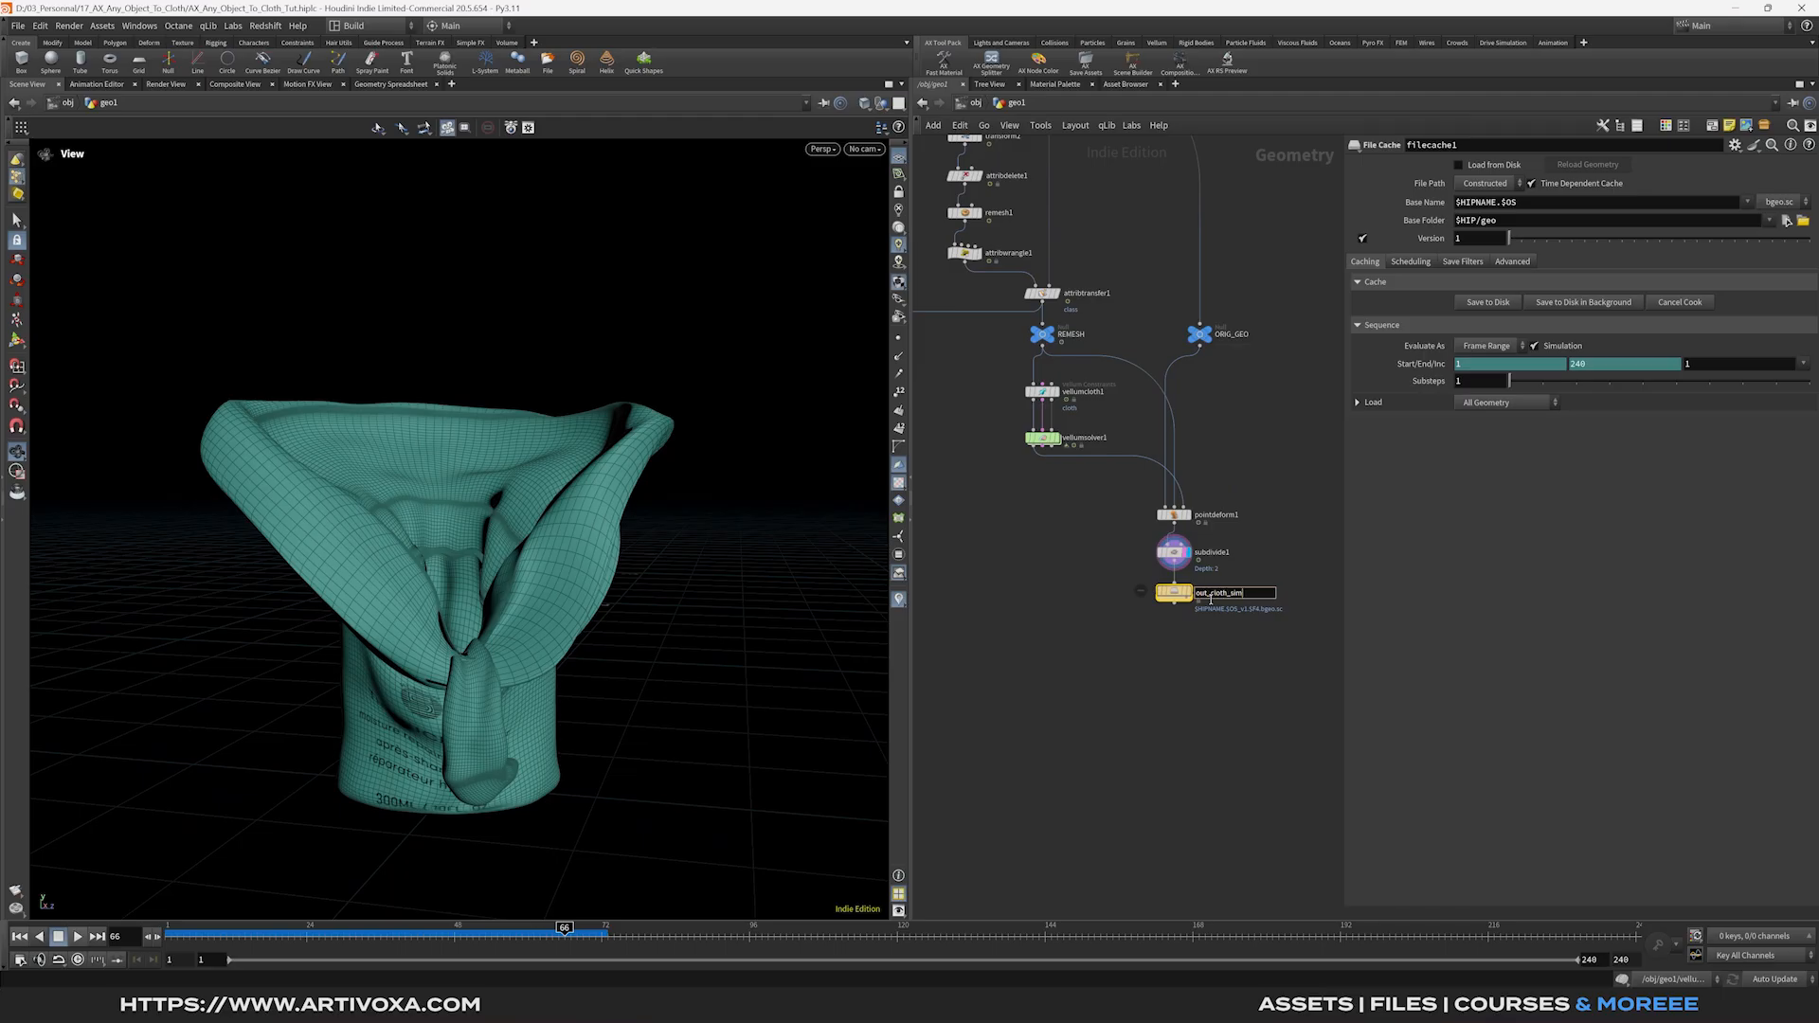
key(Return)
Switch the cache's file path to Explicit and set the geometry file to $HIP/cache/$OS/$HIPNAME.$OS.$F.bgeo.sc.
click(1489, 184)
click(1485, 209)
double_click(1488, 203)
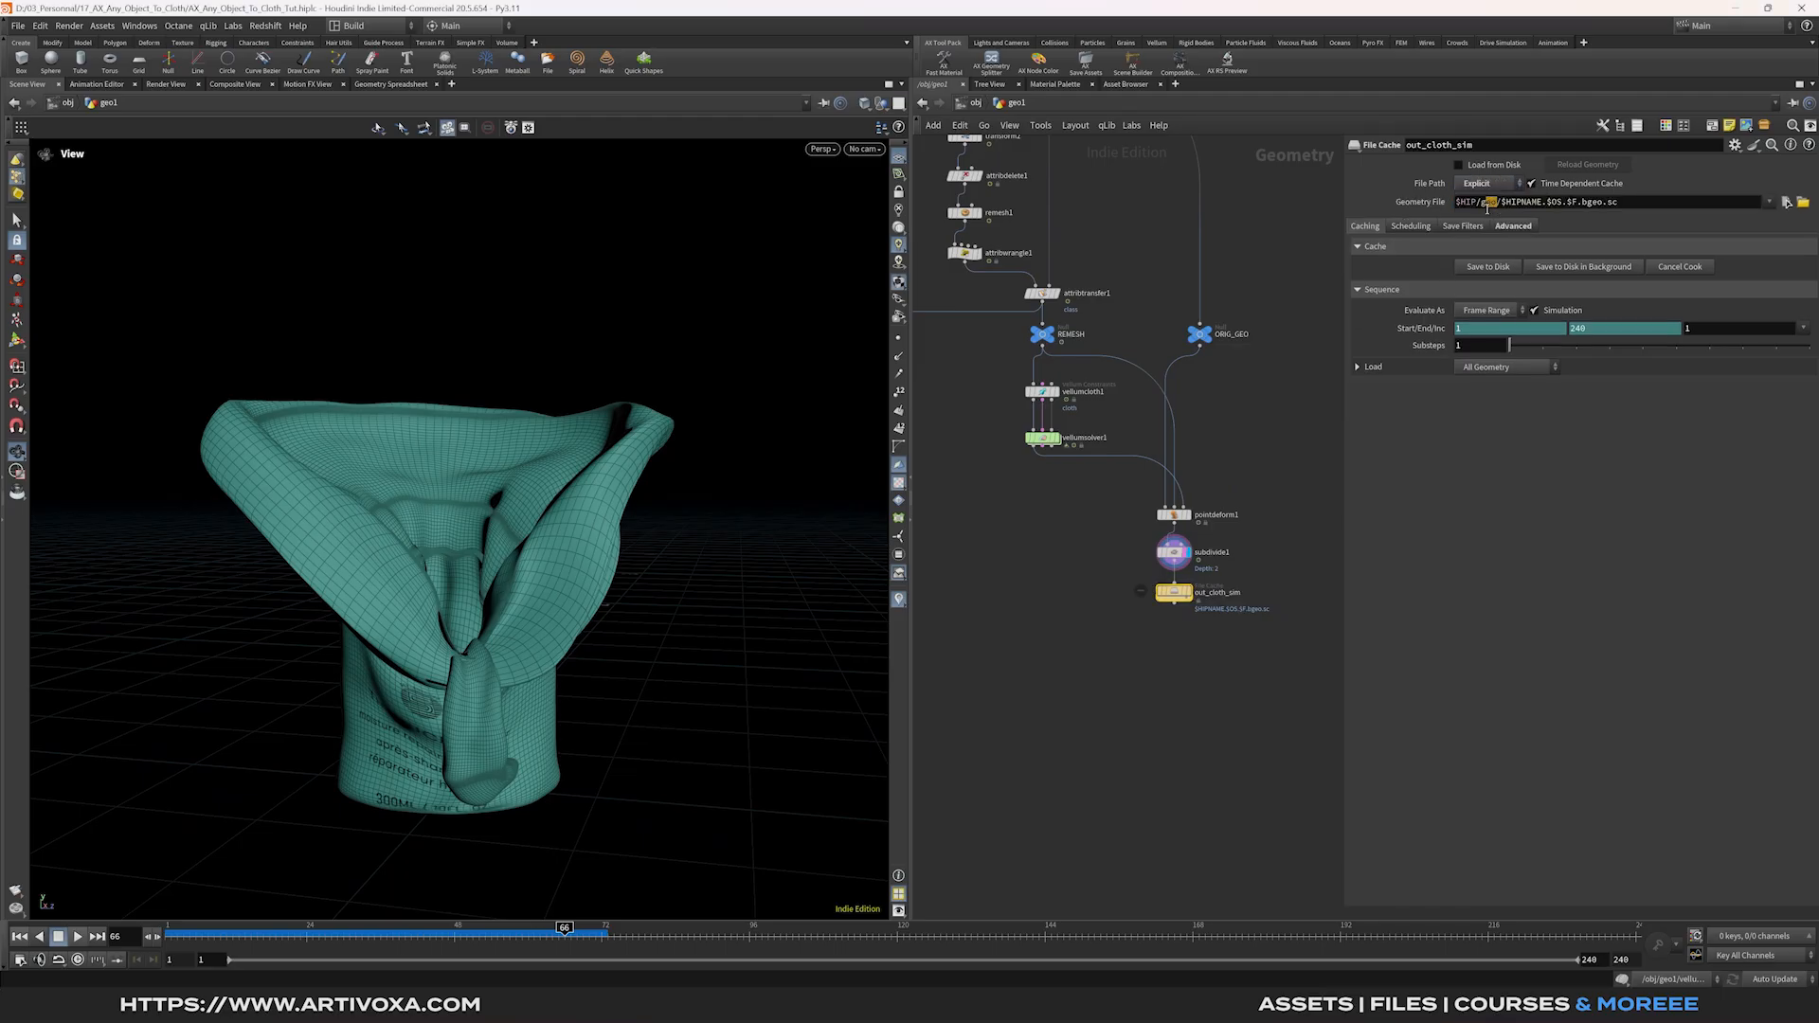
text(cache/$OS)
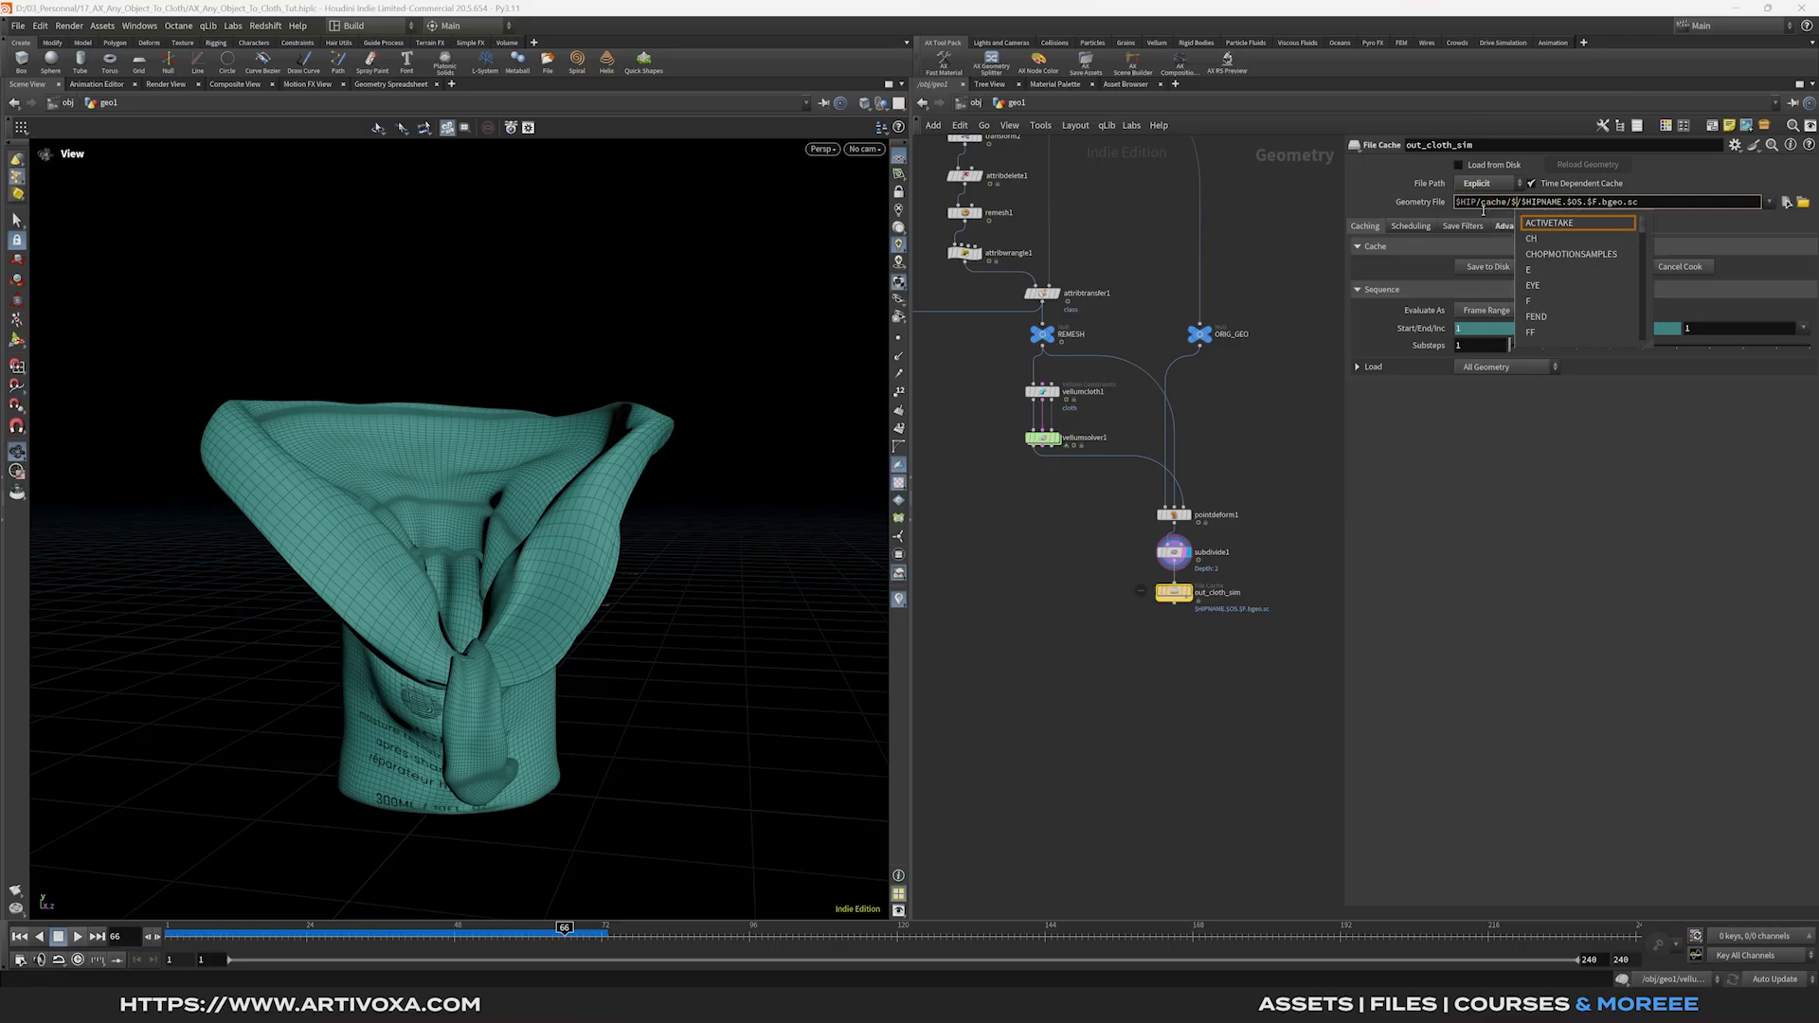
key(Return)
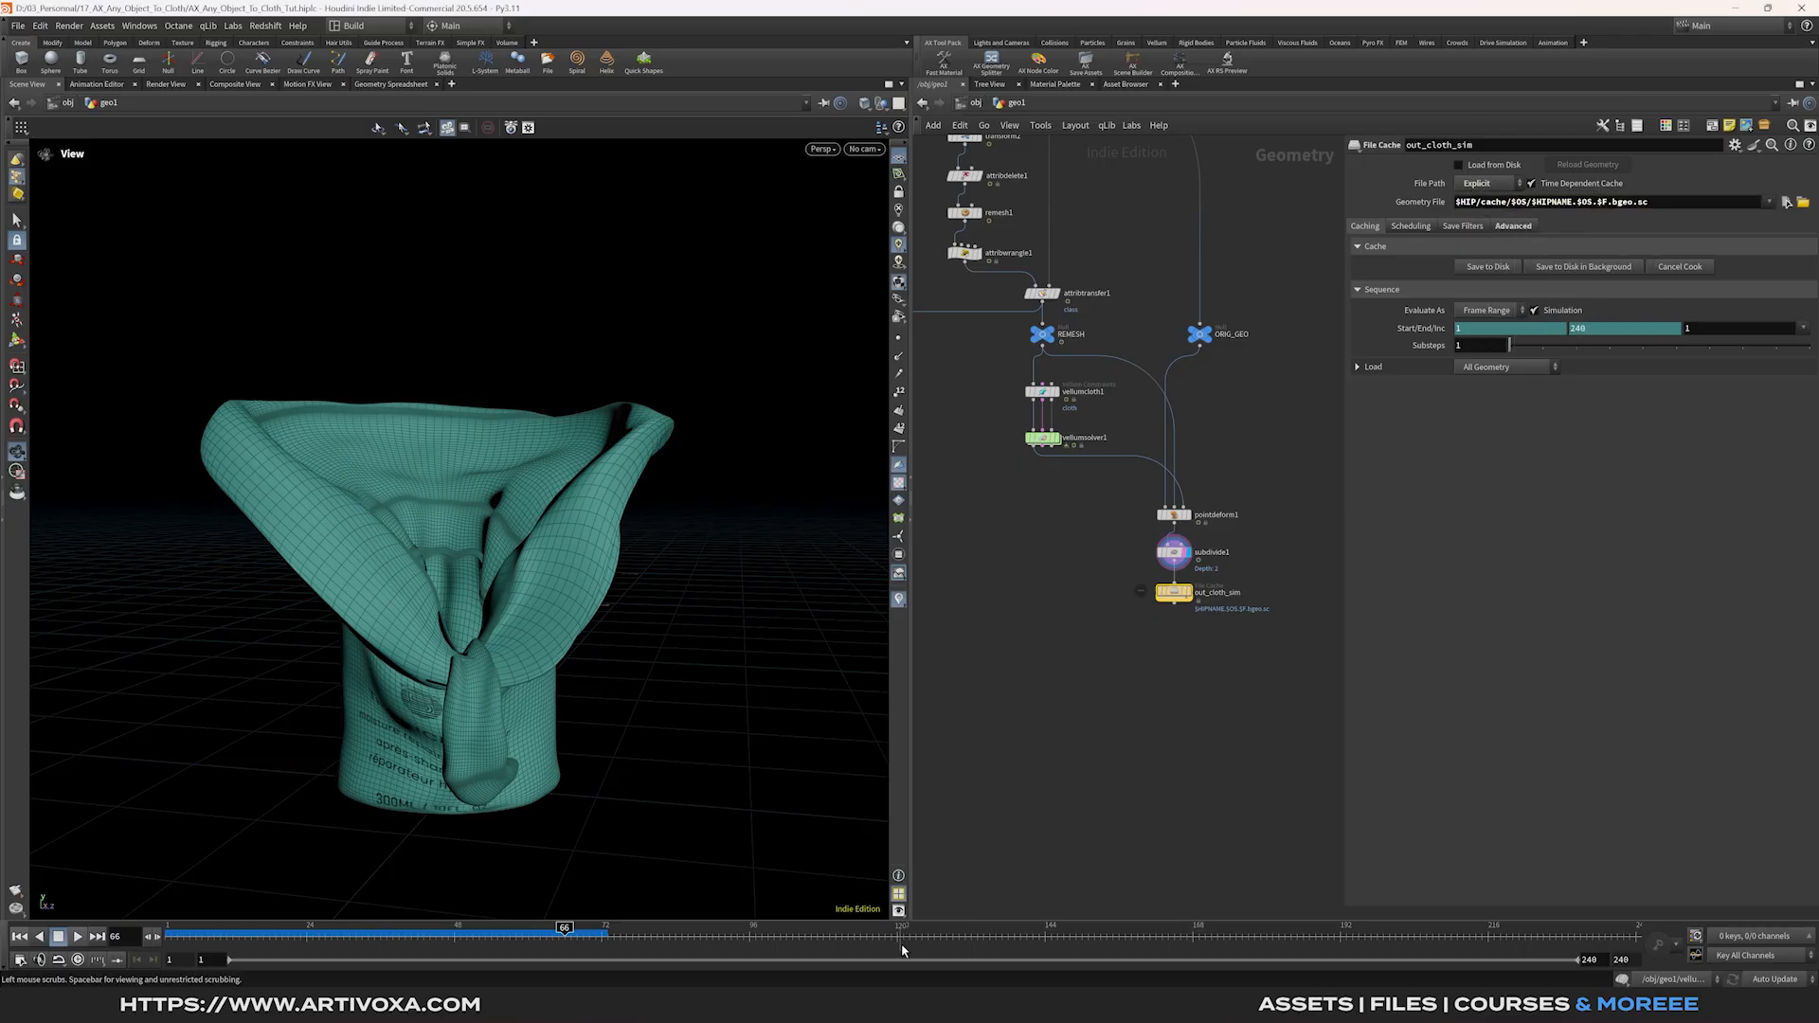
Delete the channels on the cache's frame range end and set the end frame to 144.
right_click(1589, 327)
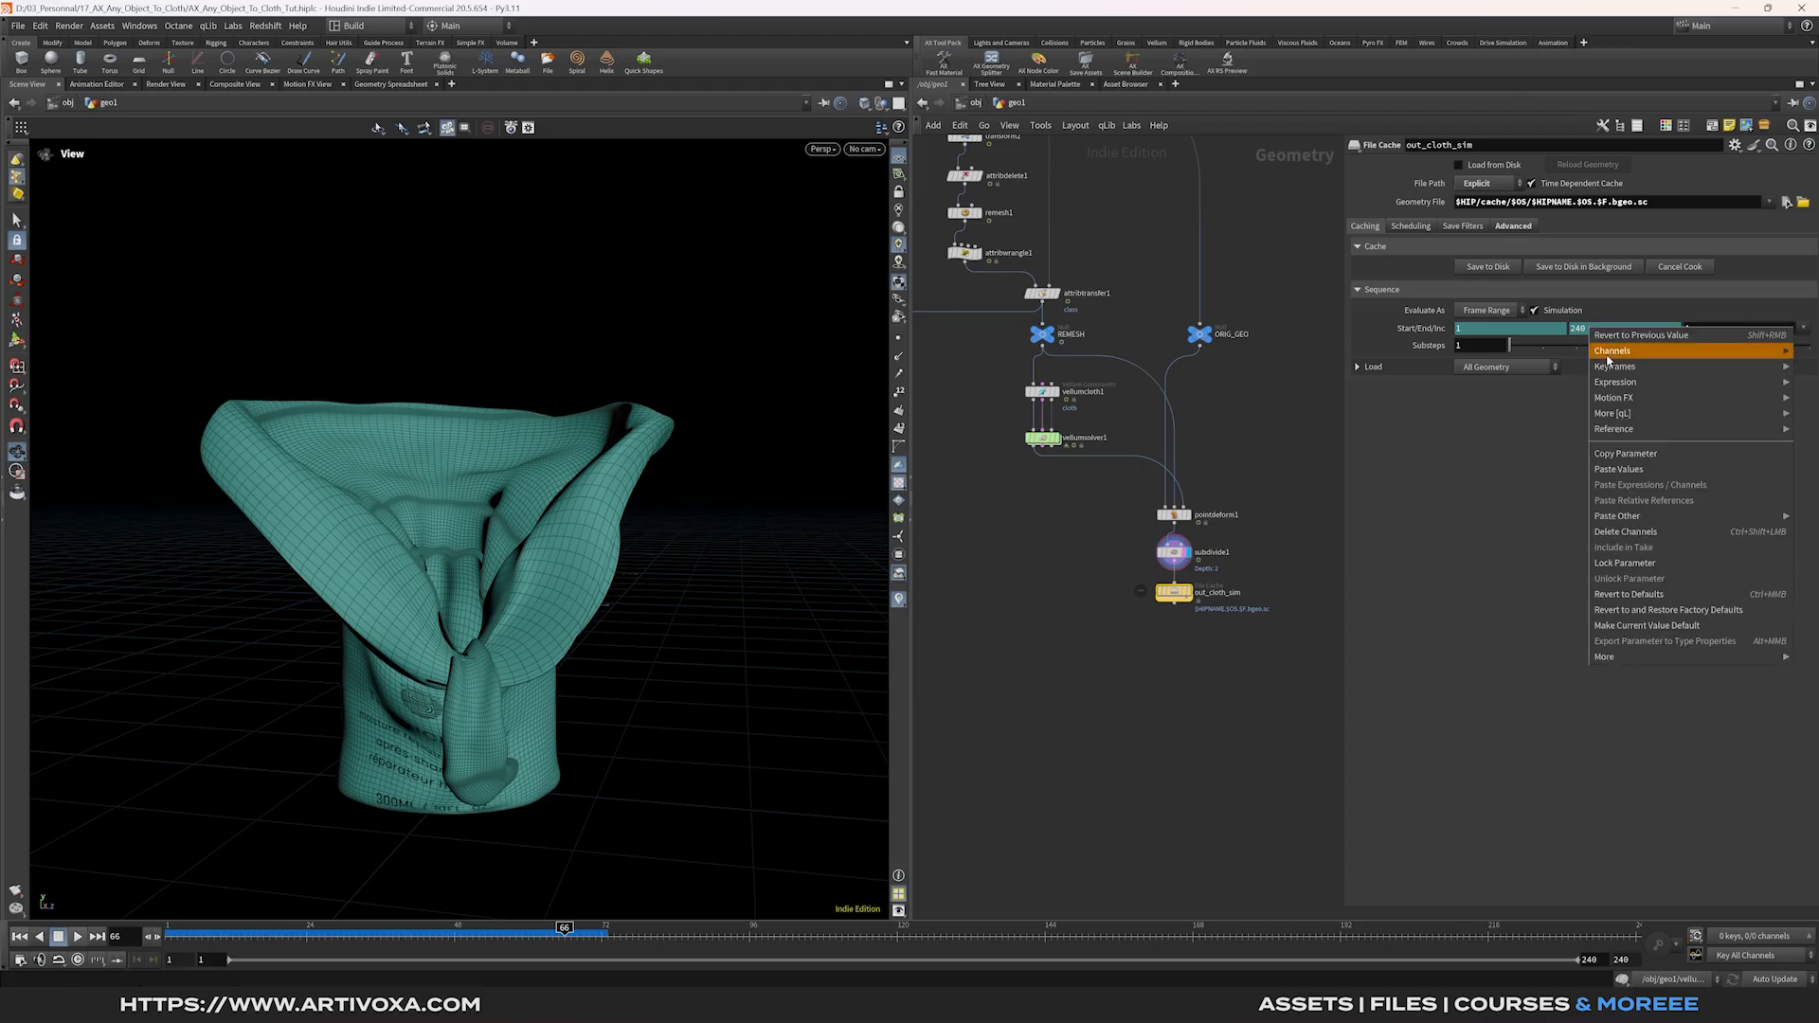
click(1648, 516)
double_click(1636, 326)
text(144)
key(Return)
Add a Normal node below out_cloth_sim, display it, and place a Smooth node beneath it.
middle_drag(1159, 703, 1161, 570)
drag(530, 578, 609, 589)
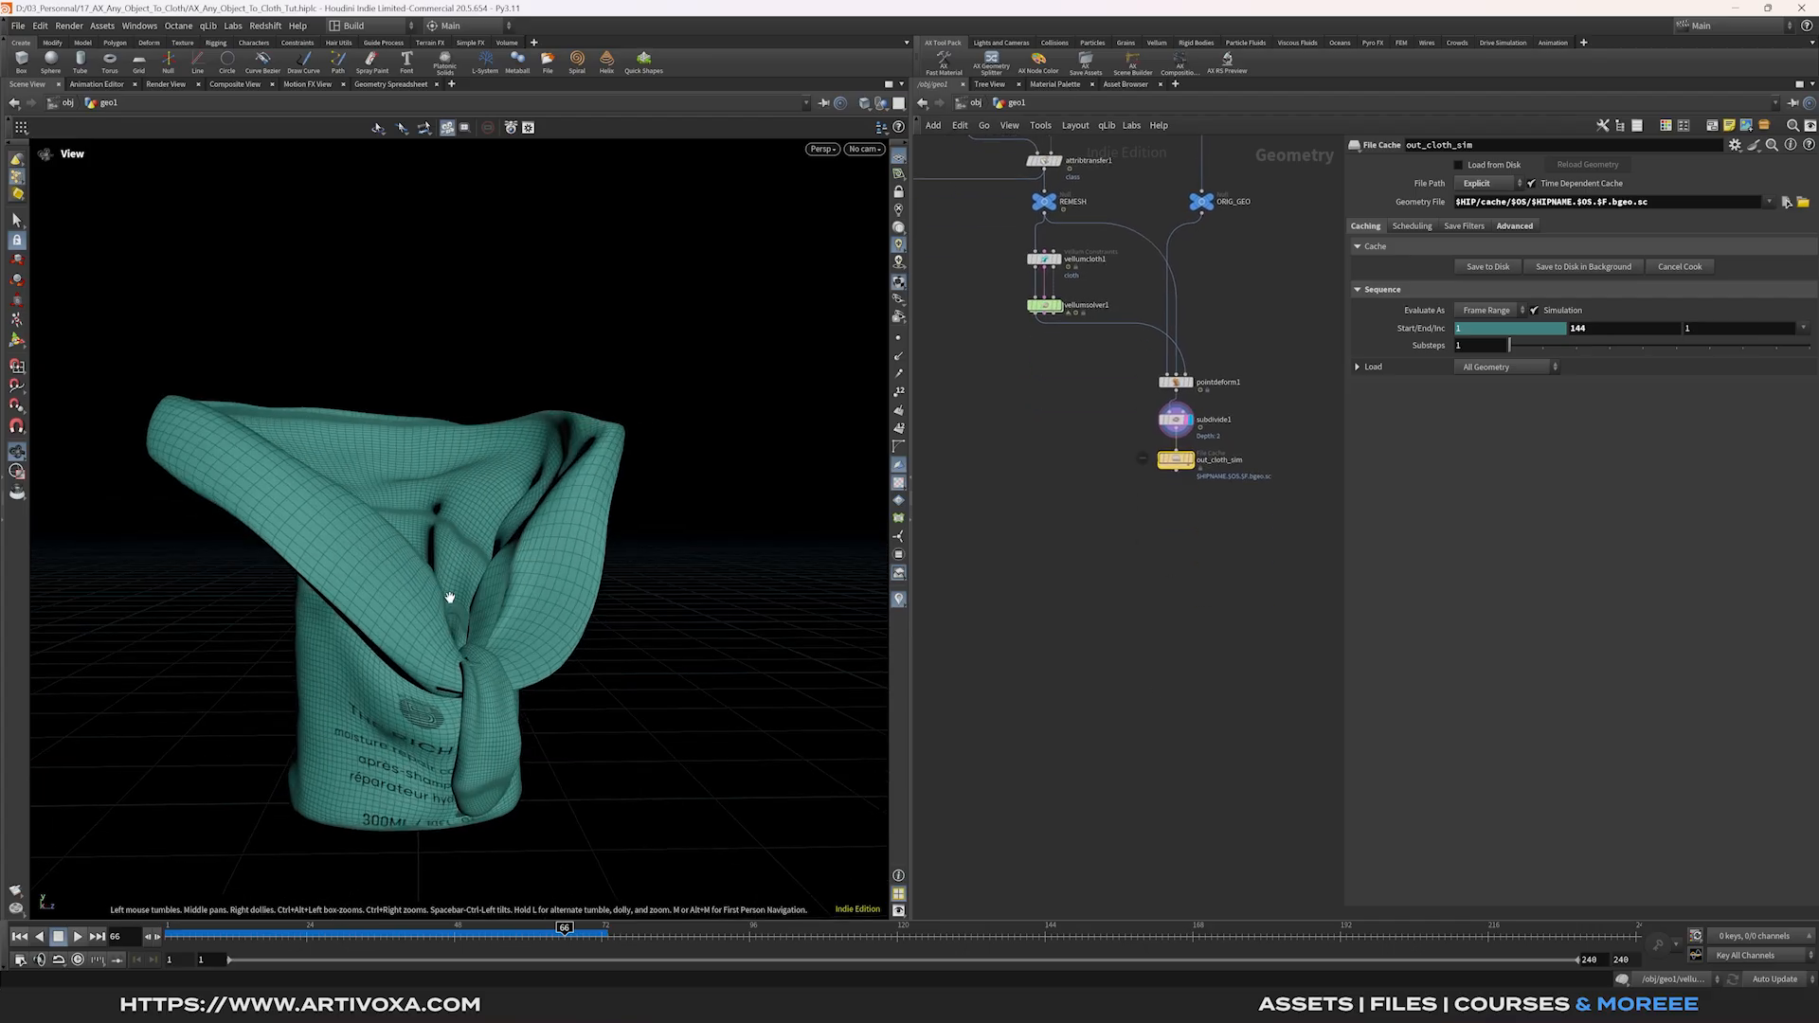
right_click(1176, 471)
text(nor)
key(Return)
click(1177, 508)
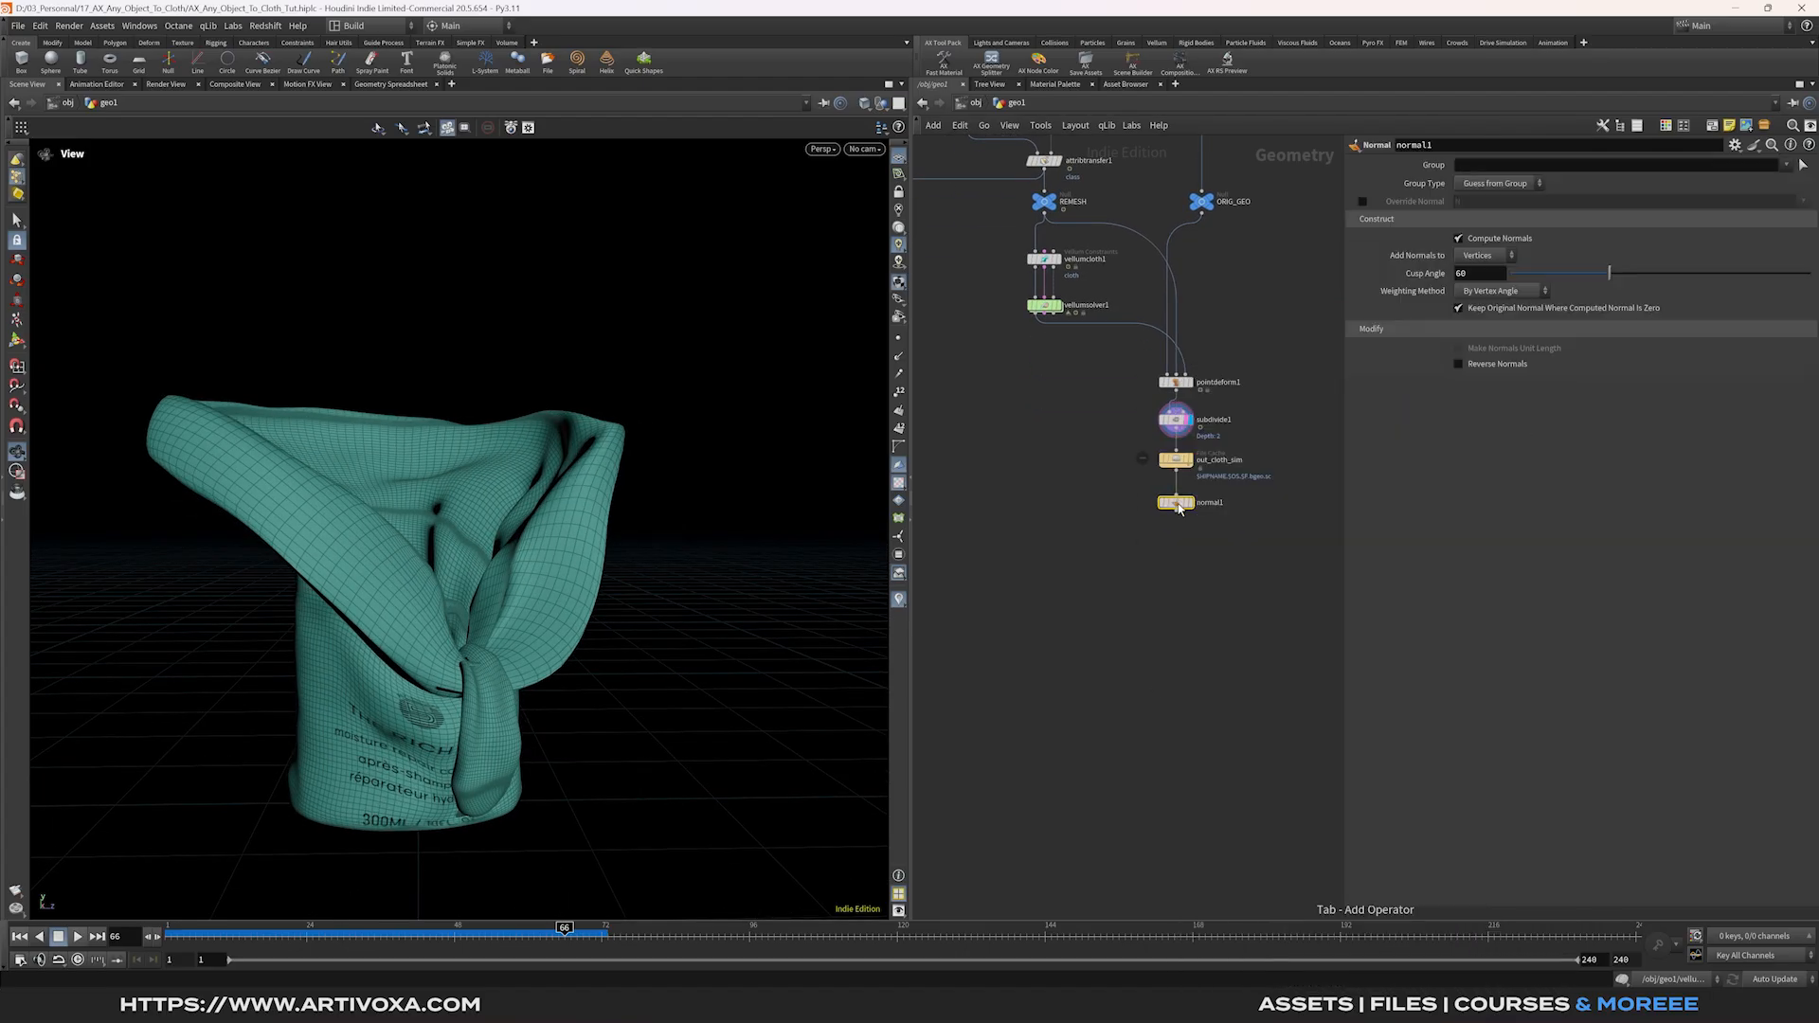
click(1192, 503)
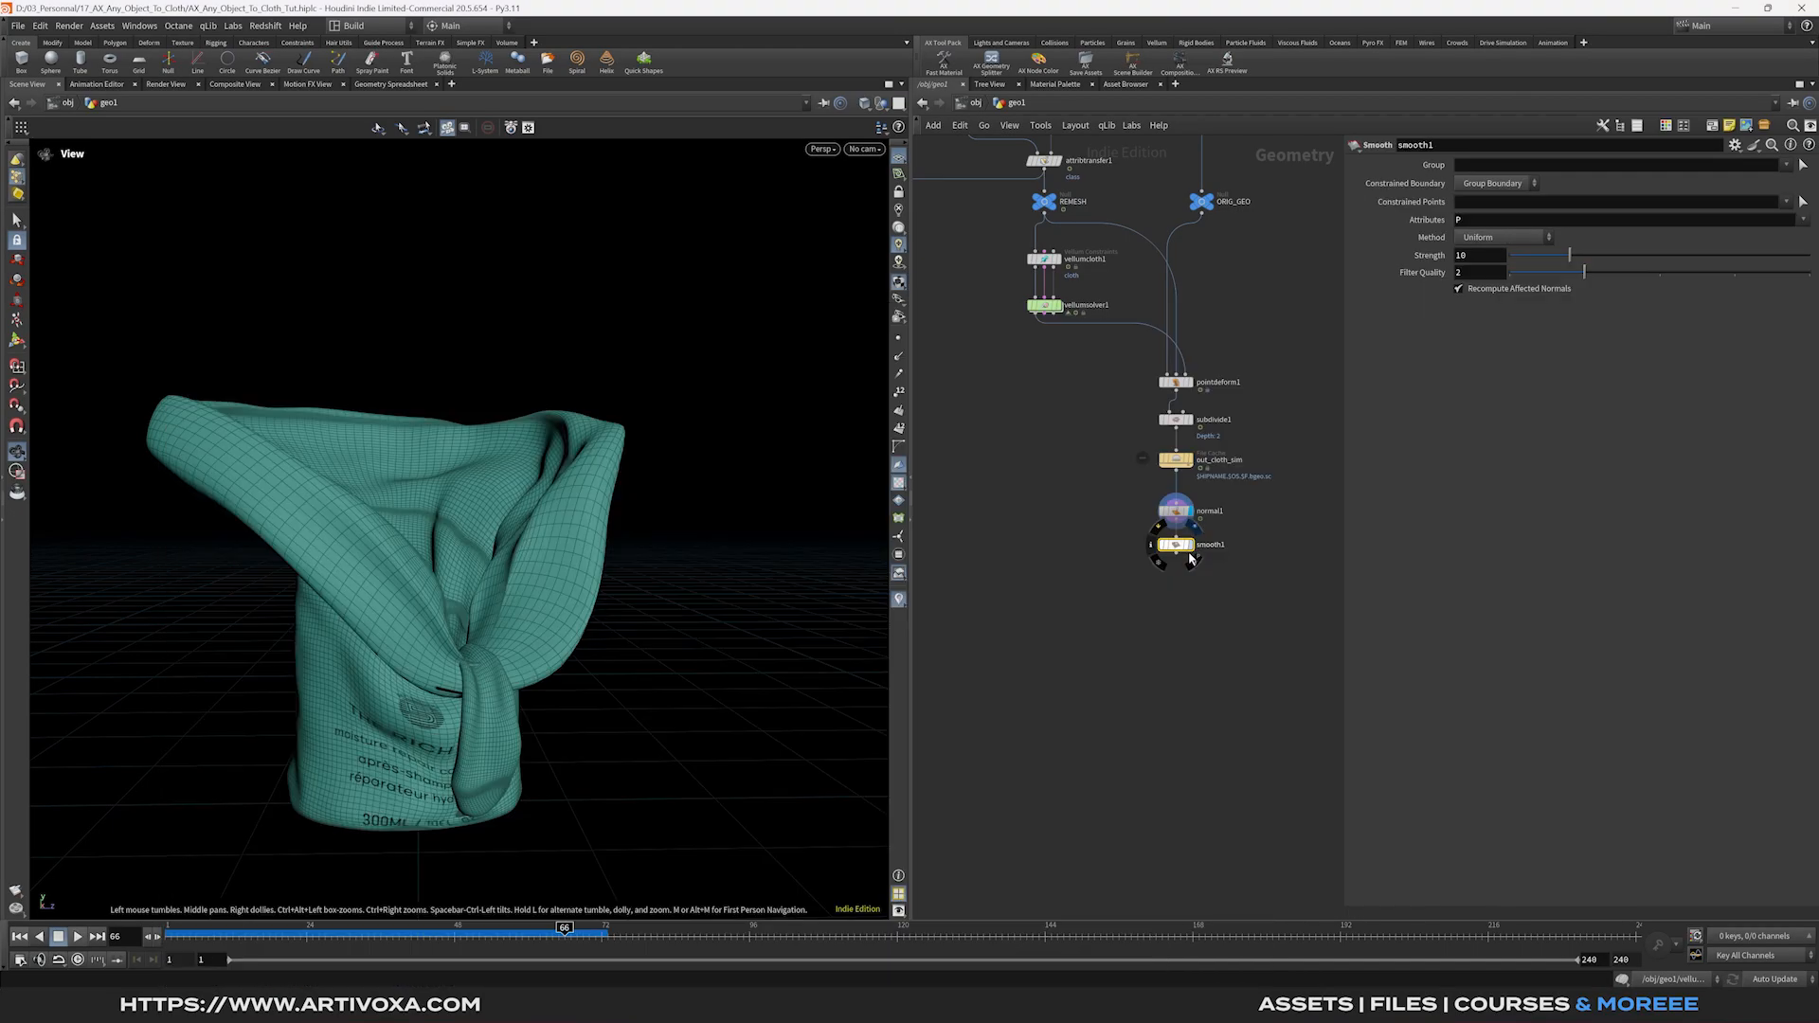
Add a displayed Null node below the Smooth node and name it OUT_CLOTH.
key(Tab)
text(nul)
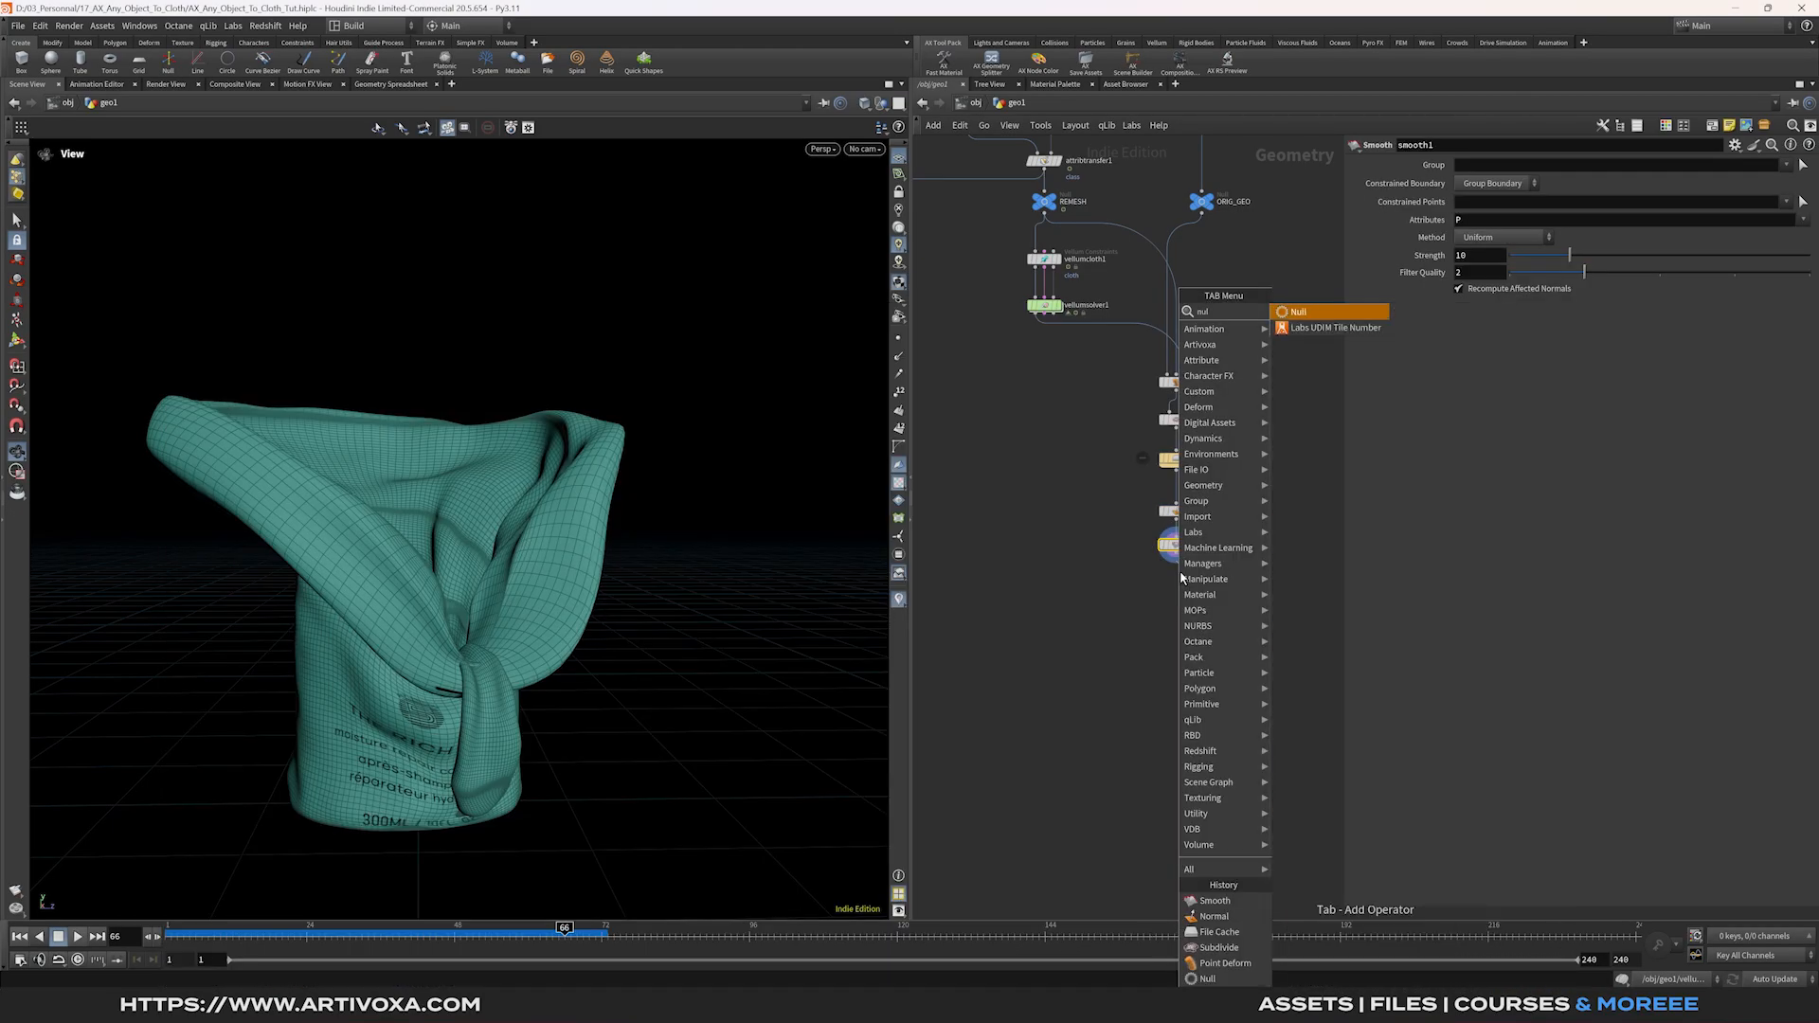
key(Return)
click(1176, 586)
click(1208, 587)
text(OUT_CLOTH)
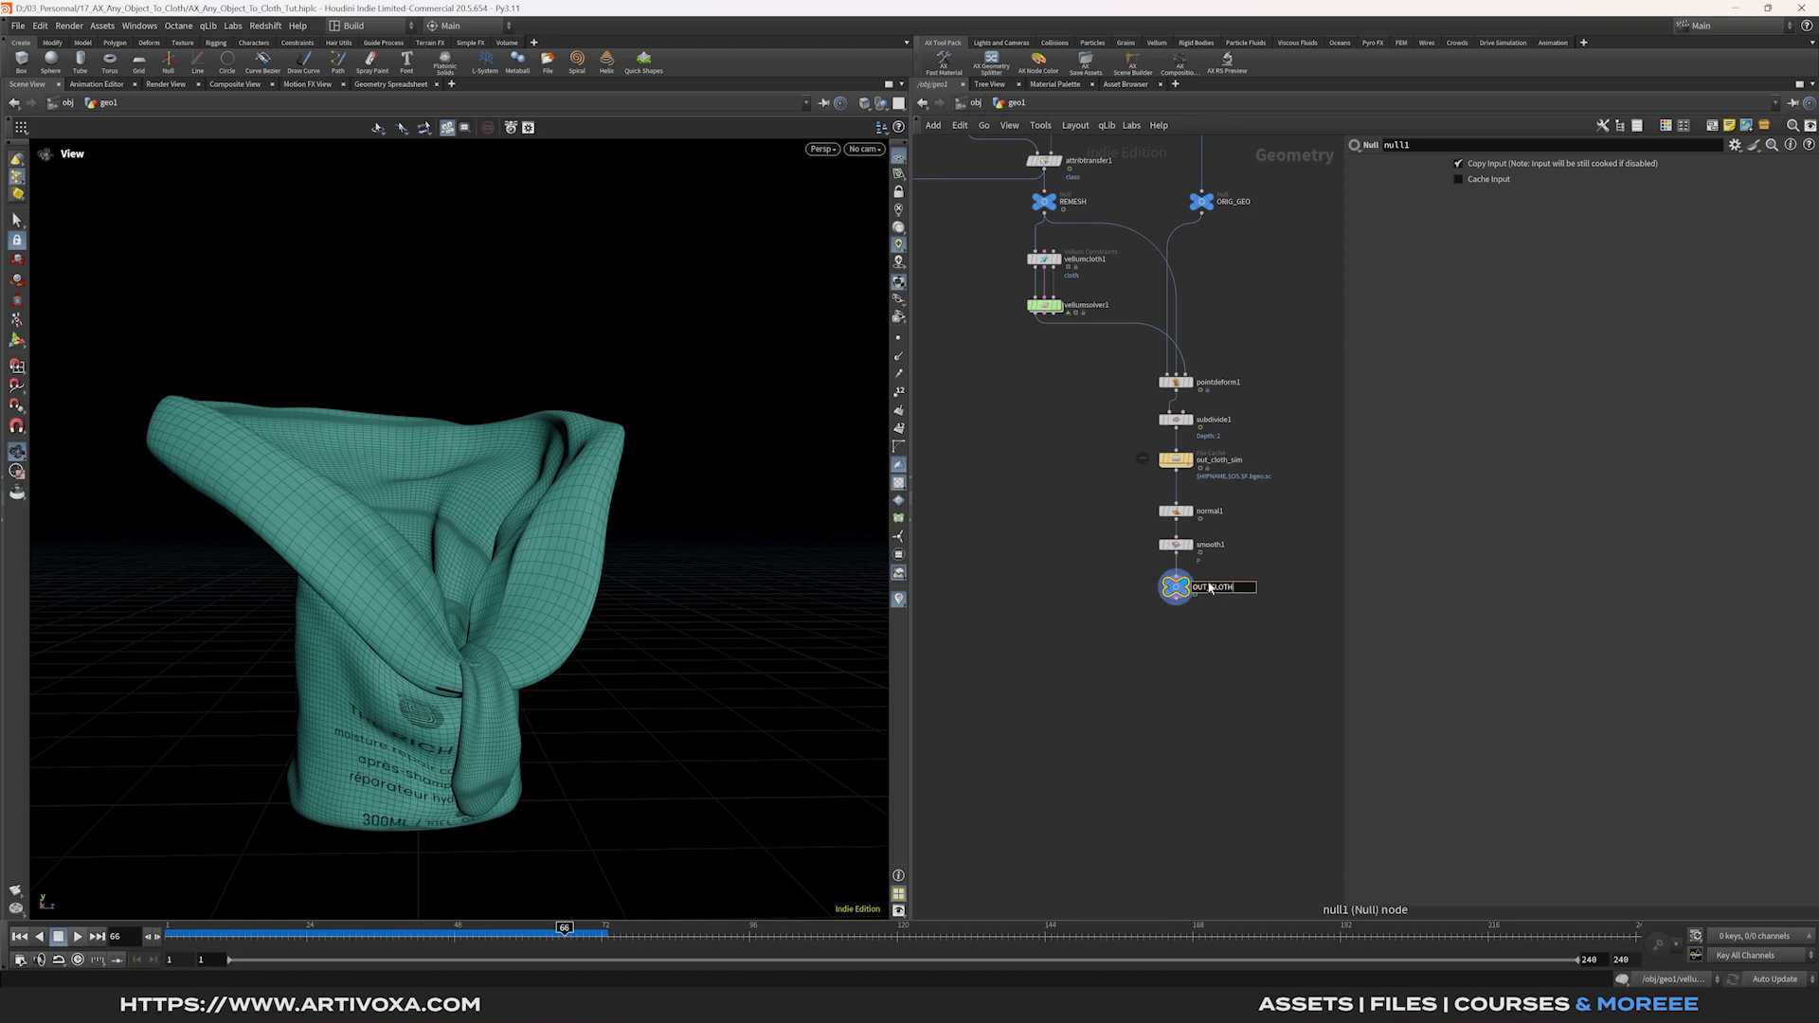
key(Return)
scroll(1116, 661, down, 2)
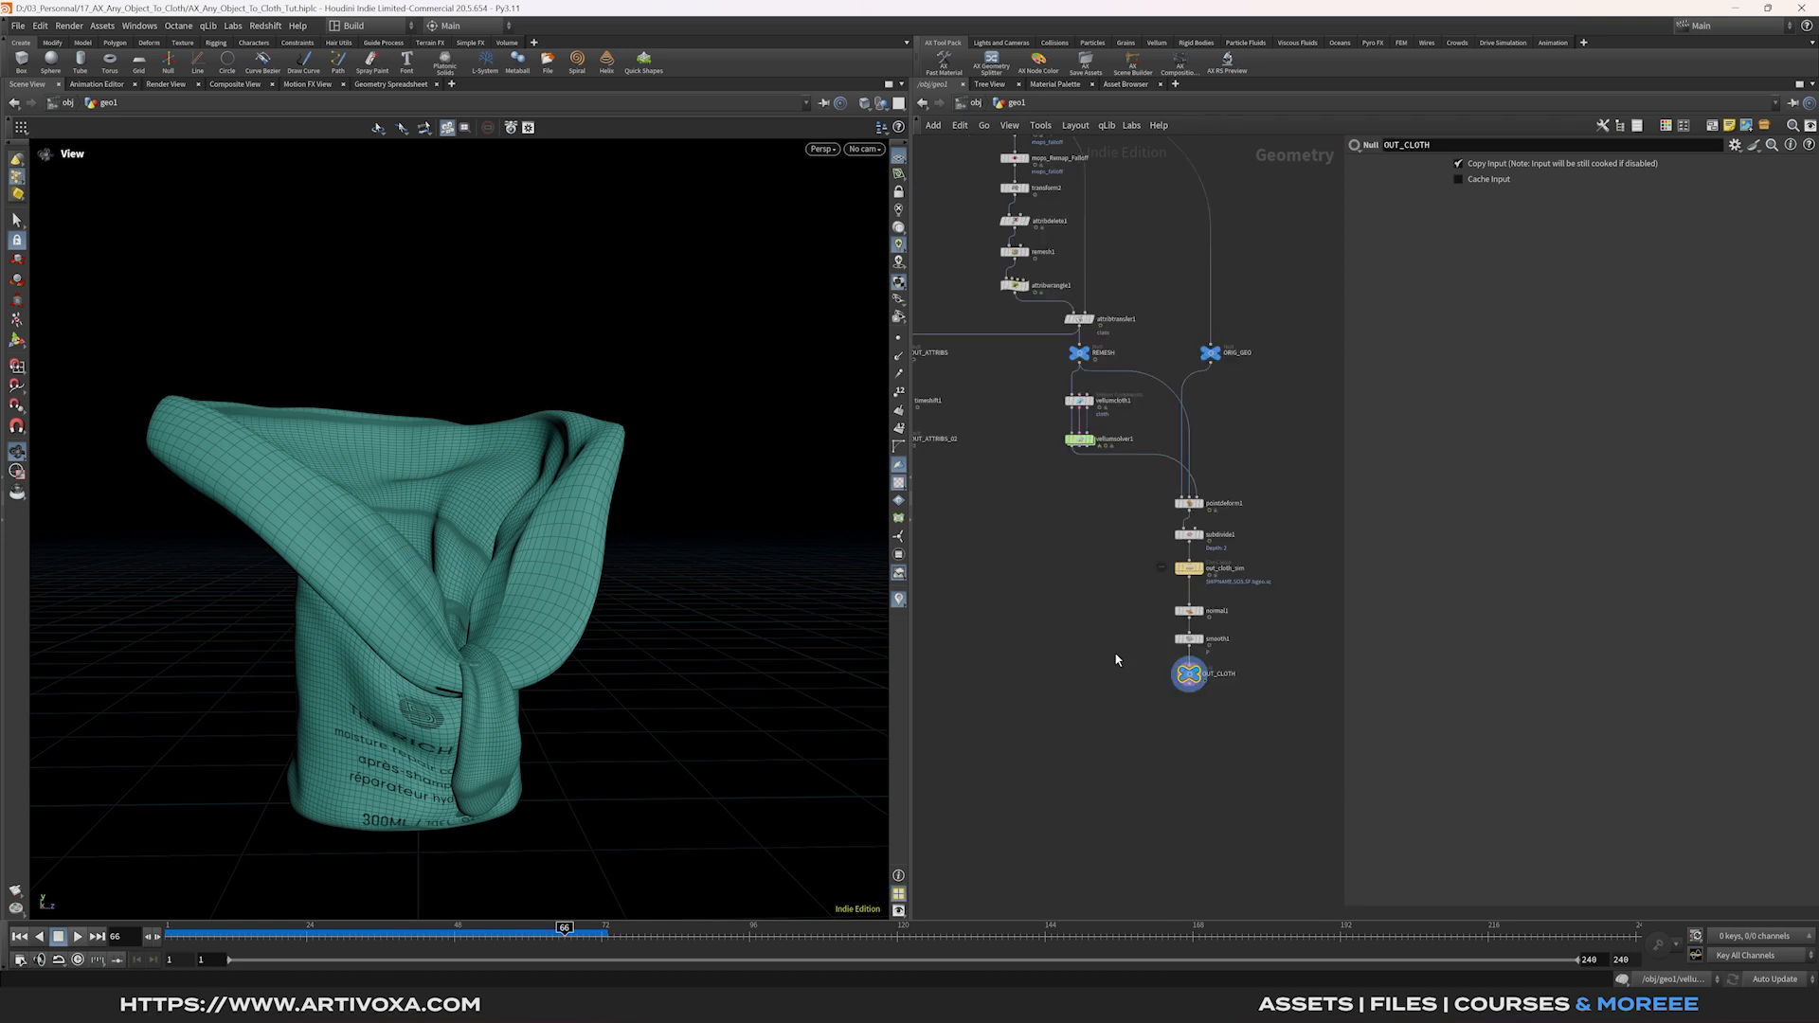